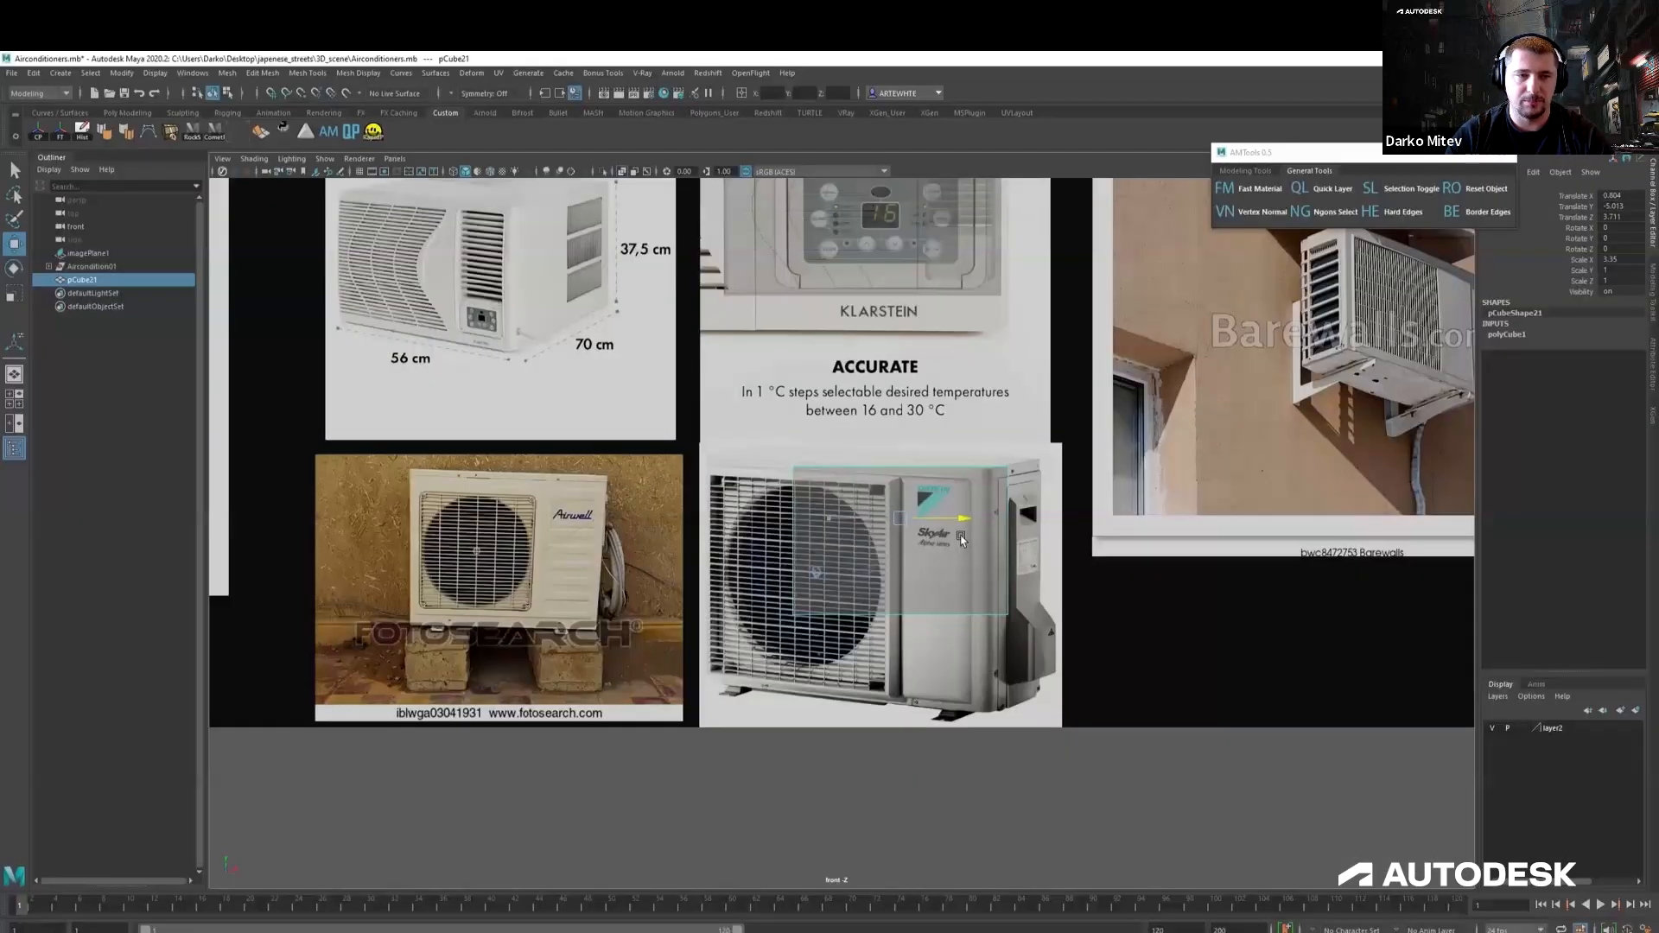
Position the base cube over the SkyAir reference unit and extrude the inner faces on the casing's narrow side.
click(962, 540)
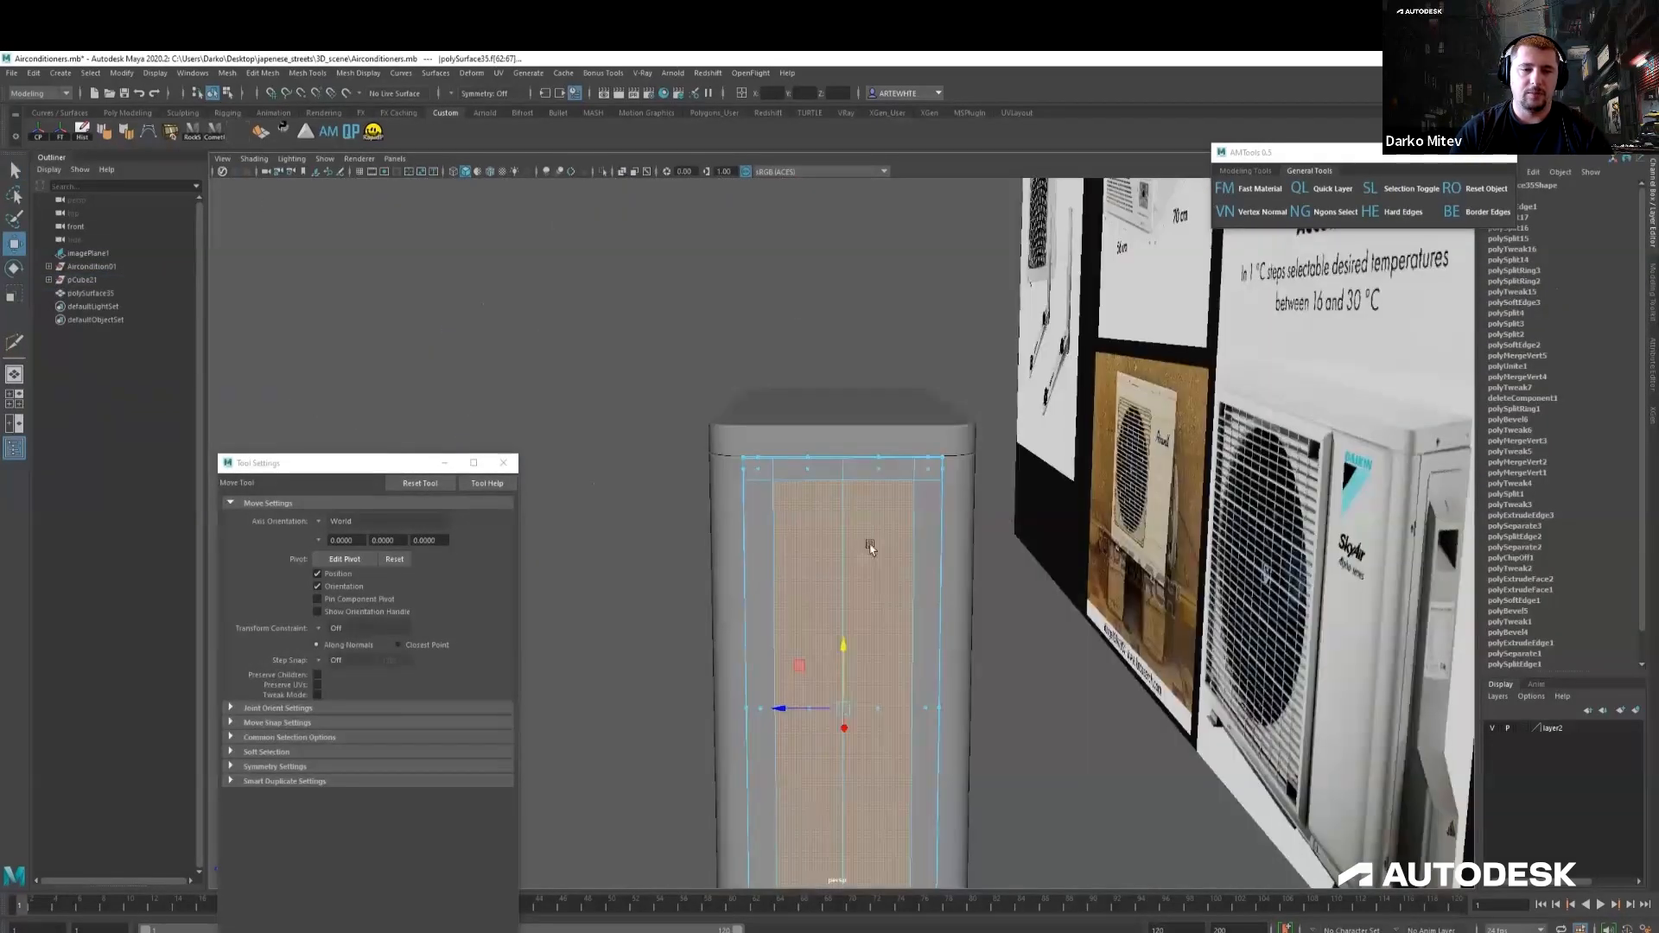
shift+right_drag(871, 543, 860, 786)
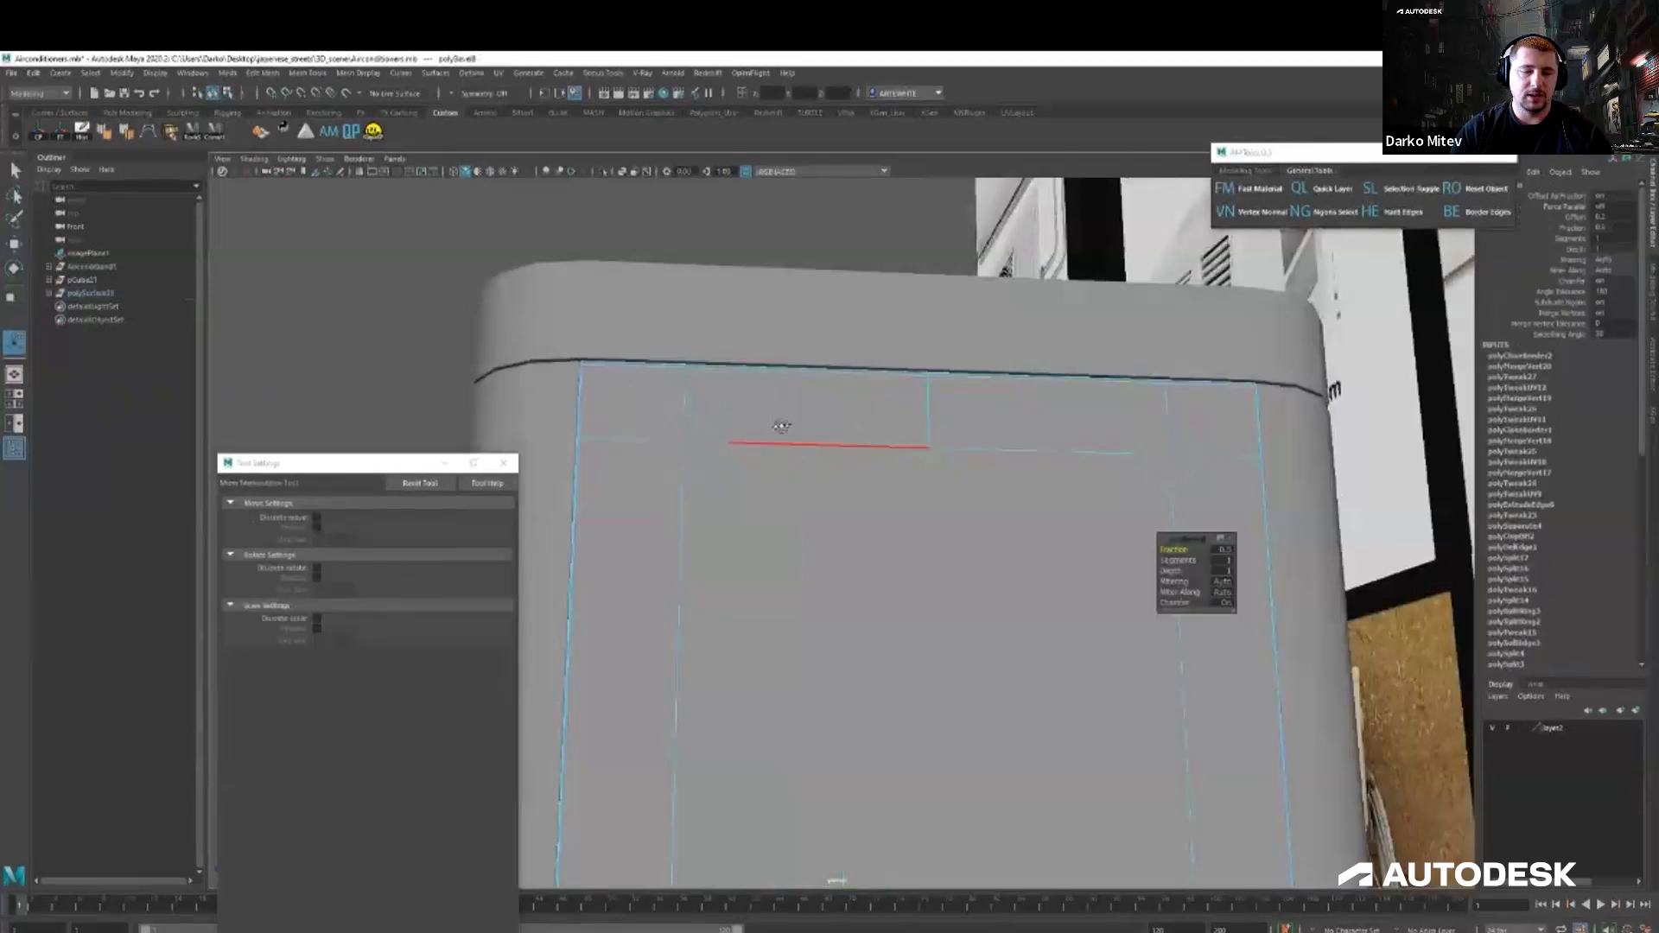
scroll(1085, 538, up, 5)
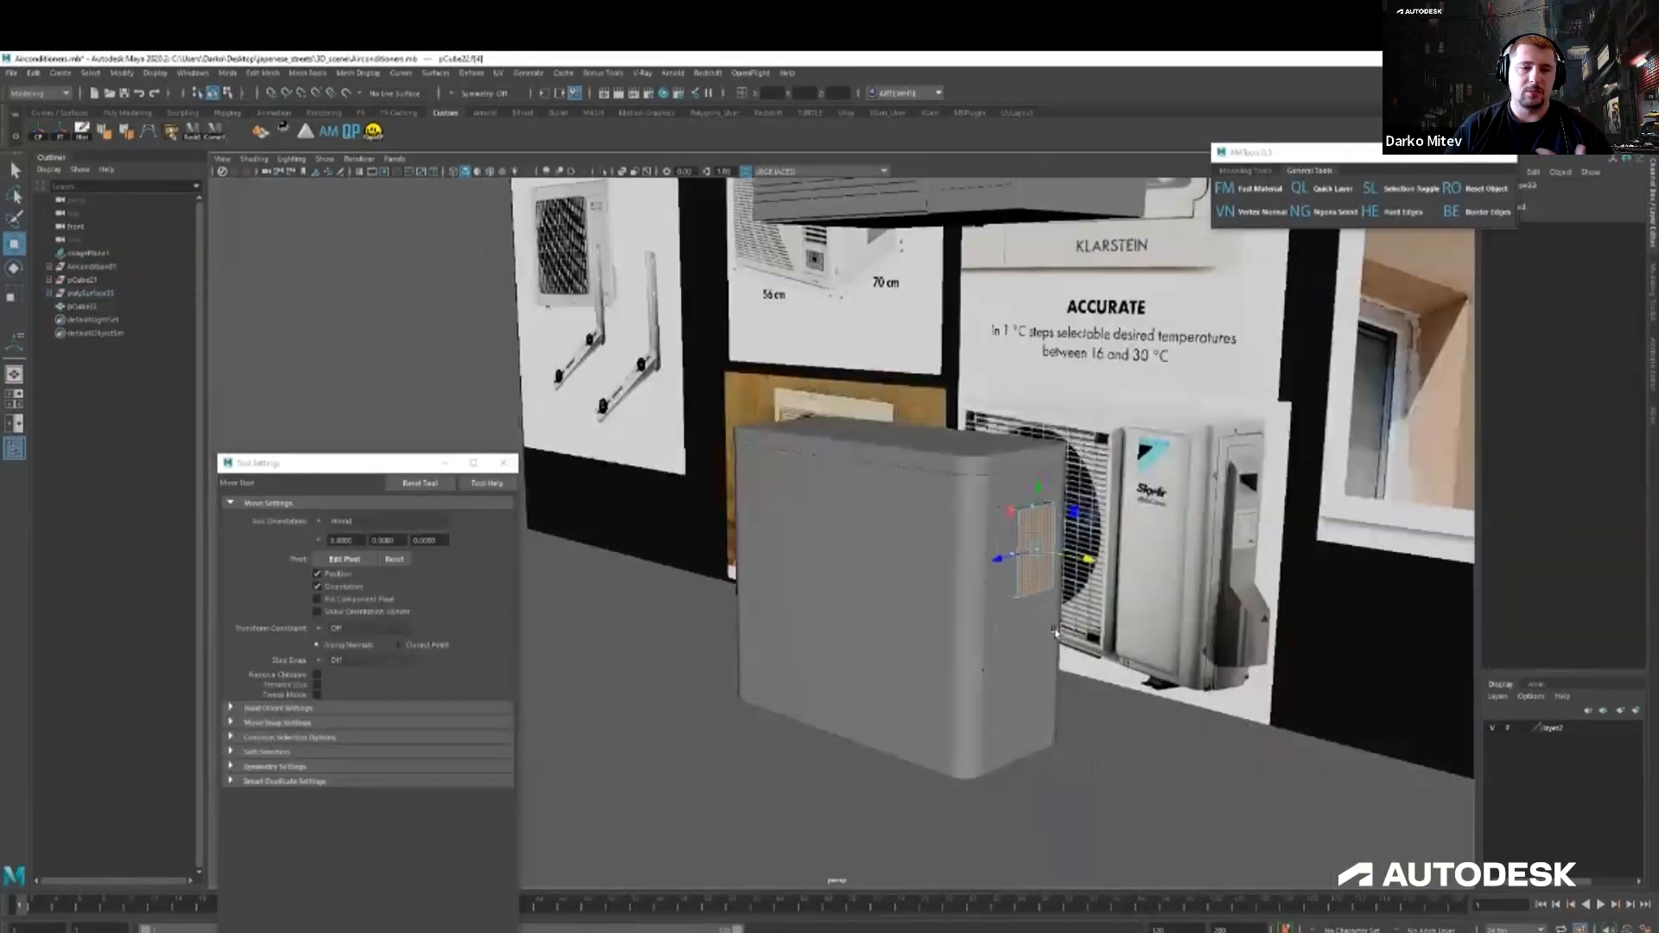
Extrude the lower face of the casing's side cover block and scale it to shape.
click(1025, 639)
key(ctrl+e)
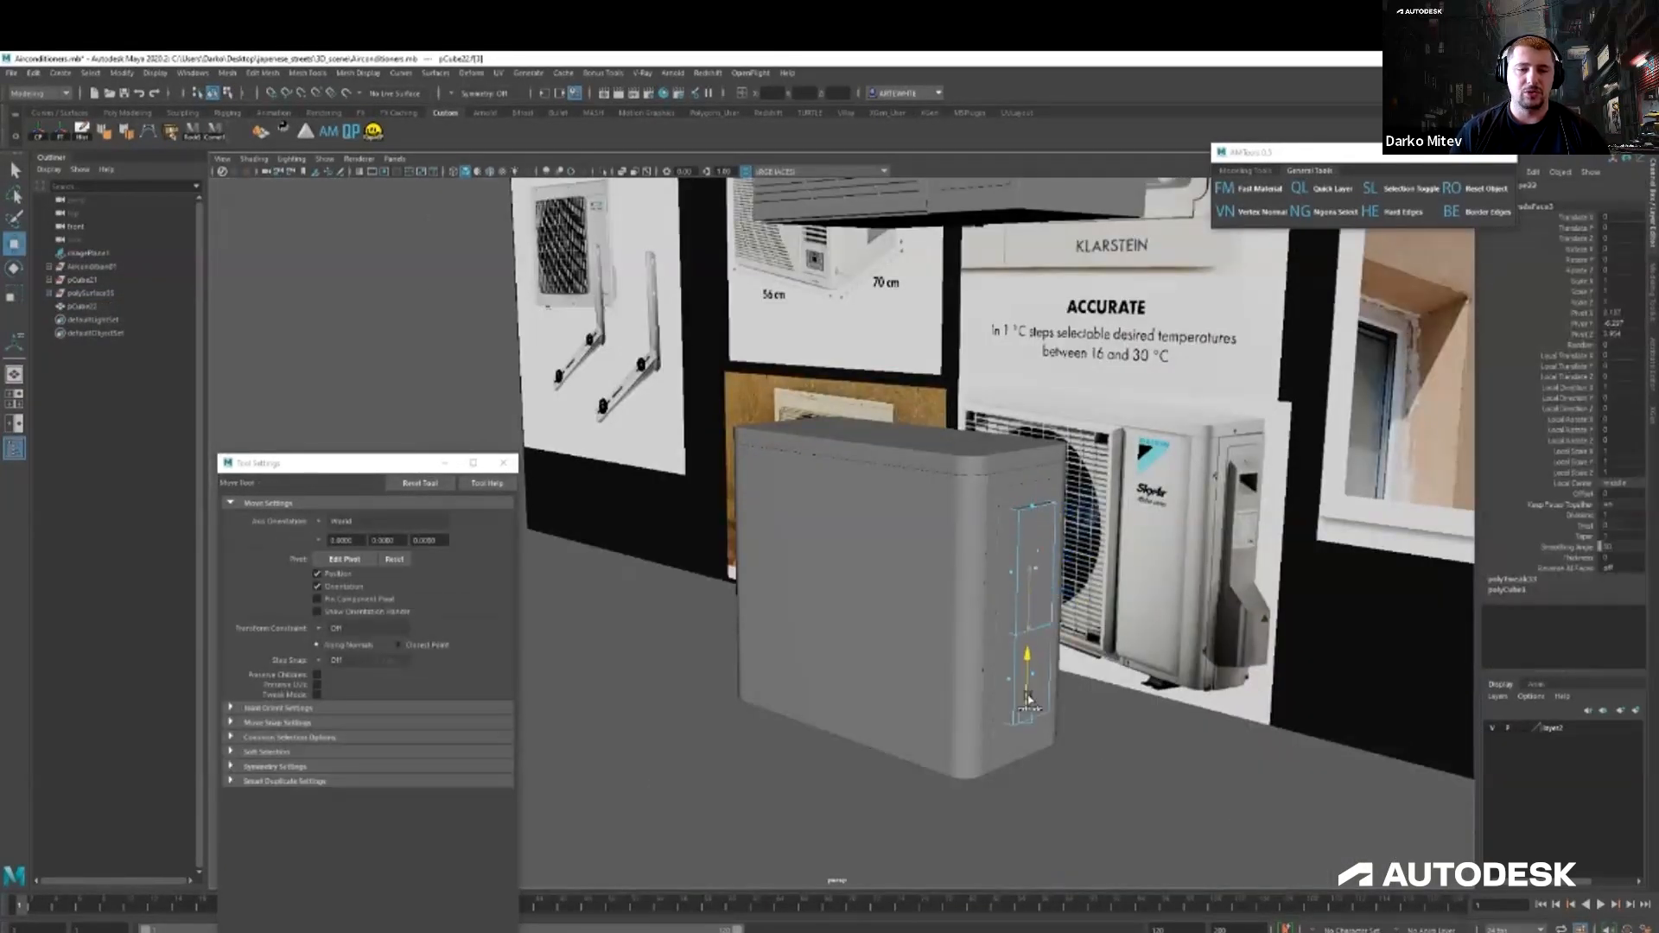
key(r)
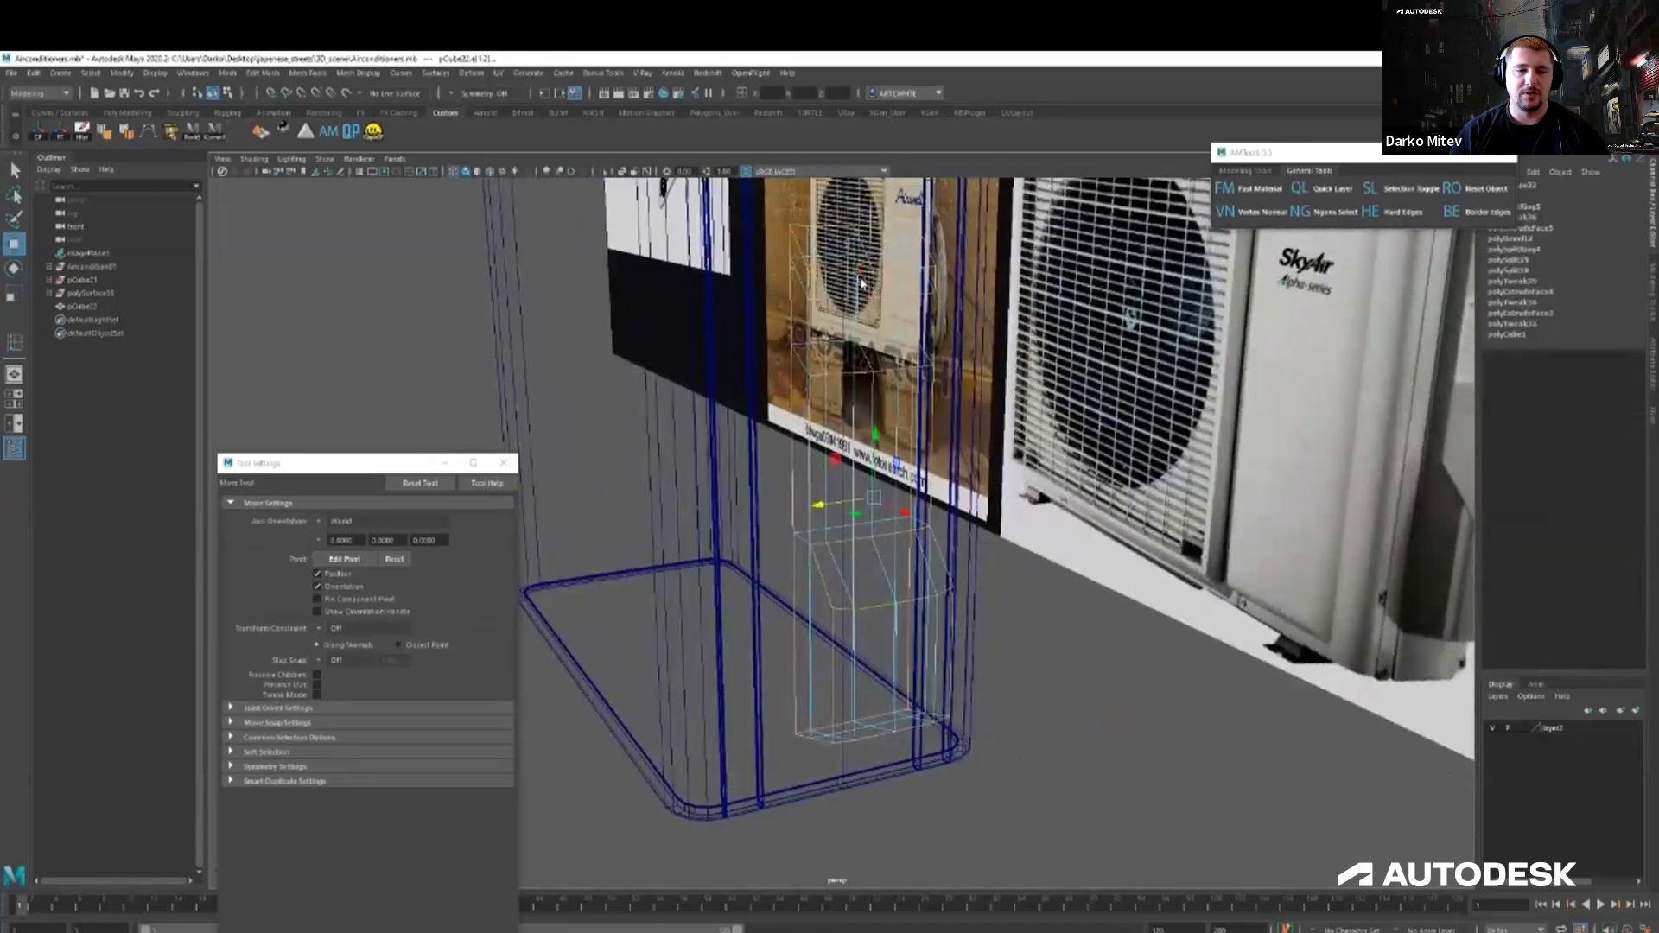
key(5)
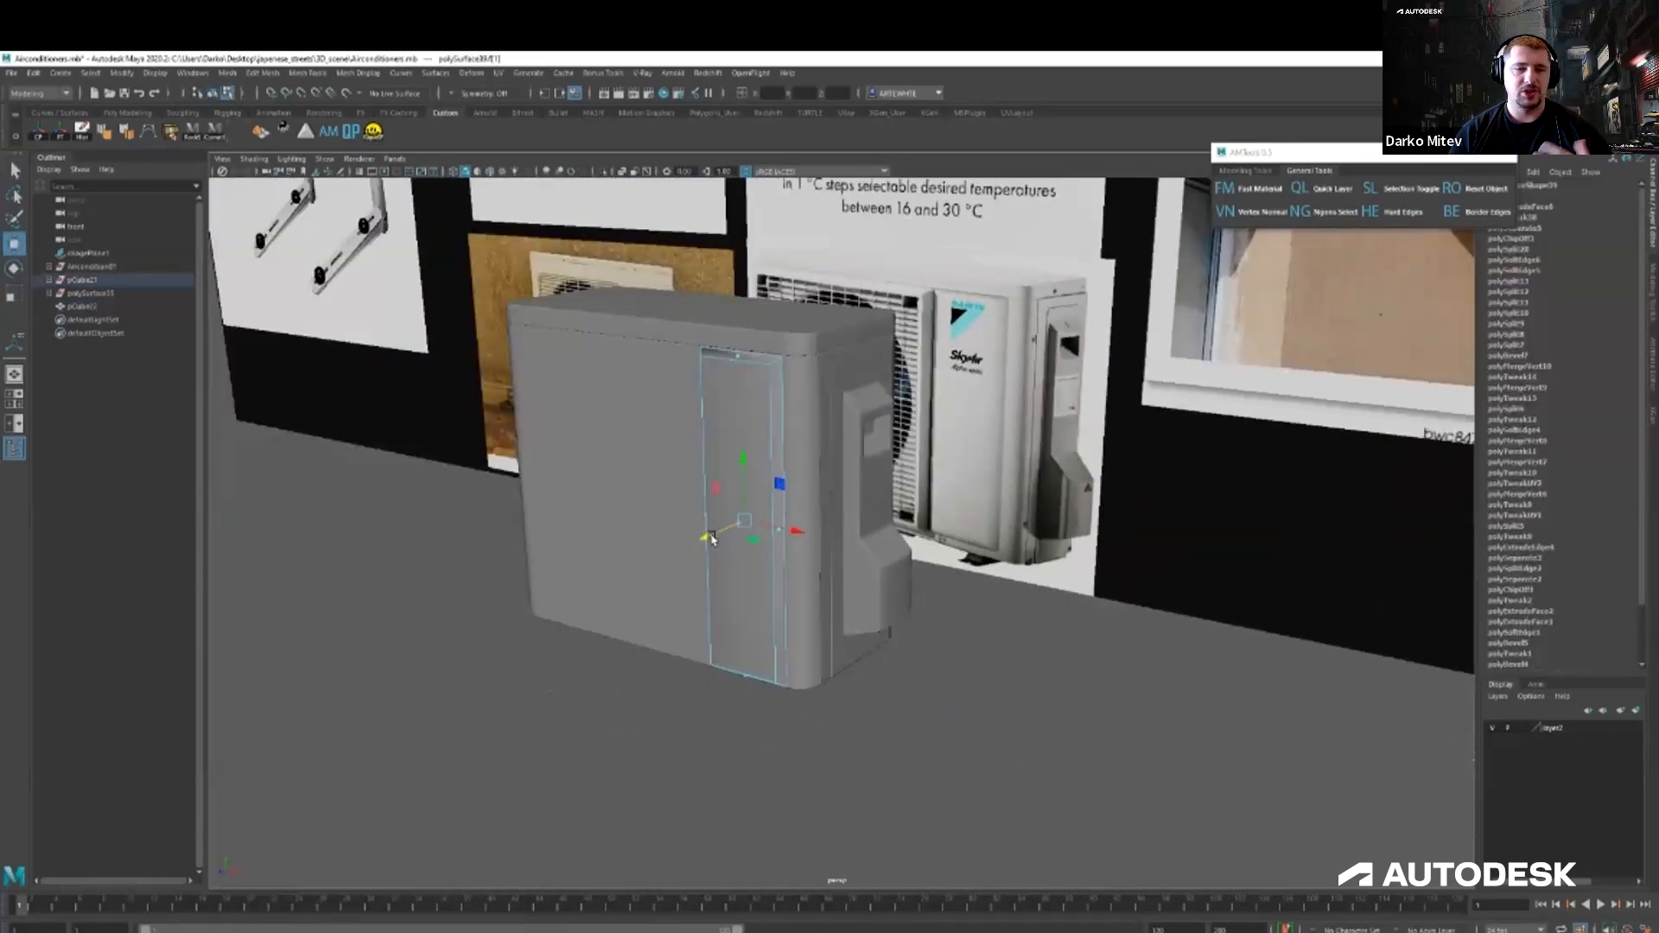
Delete the selected component of the narrow front panel and extrude its border edges.
key(Delete)
alt+drag(712, 539, 719, 570)
key(F8)
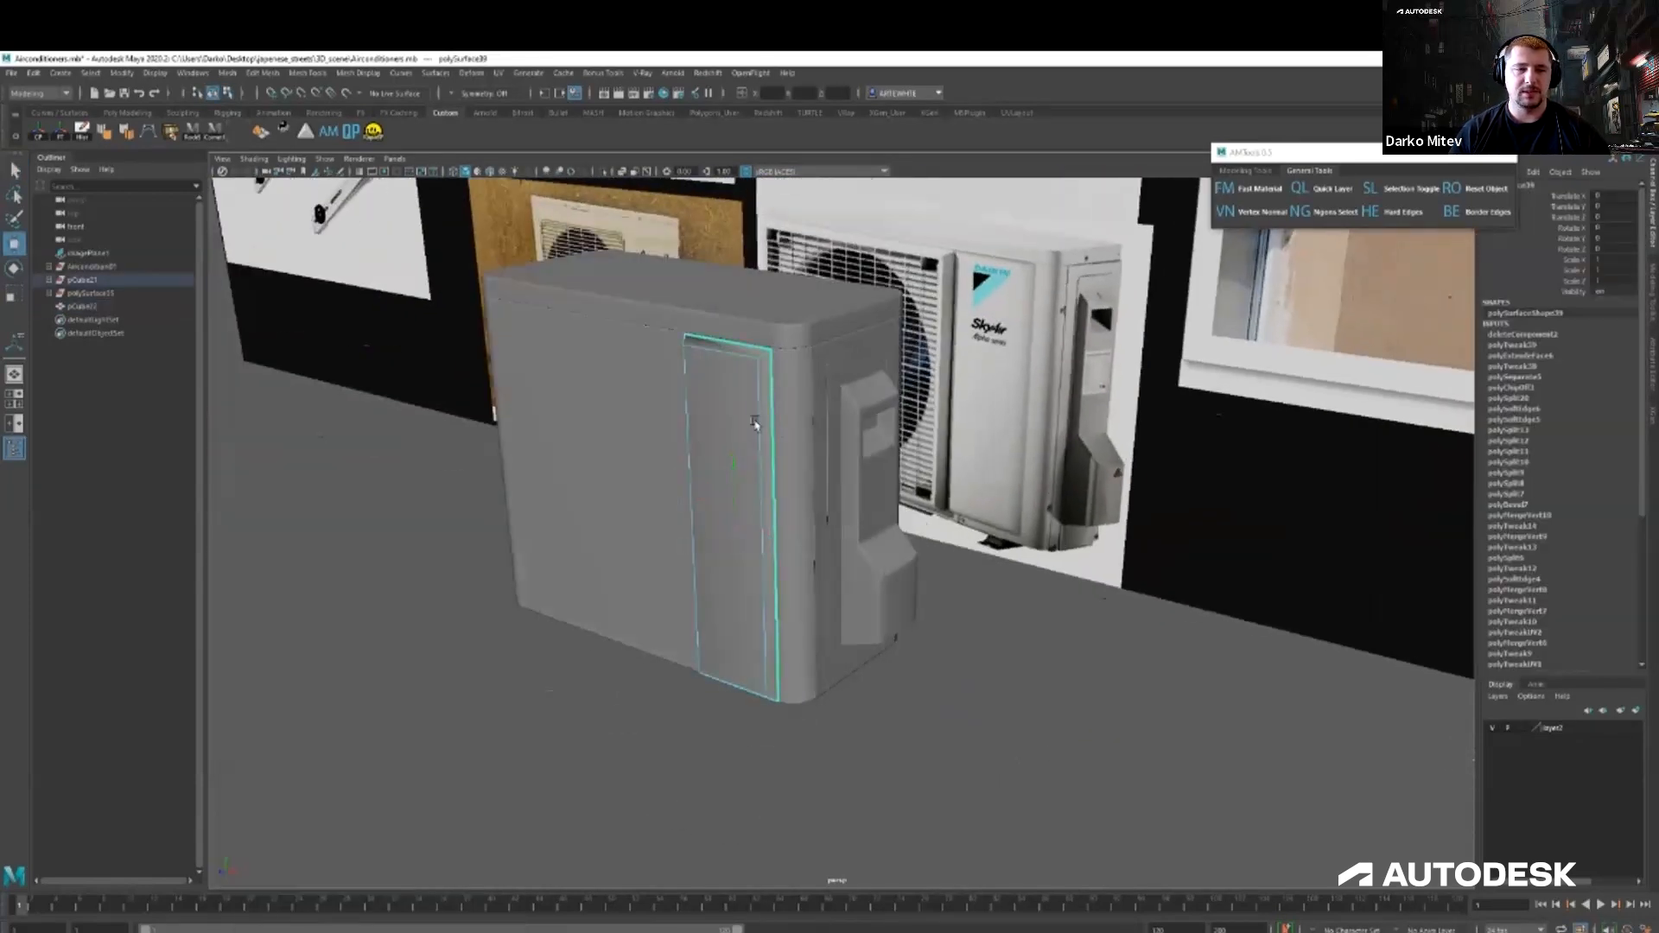
key(F10)
double_click(696, 542)
key(ctrl+e)
key(r)
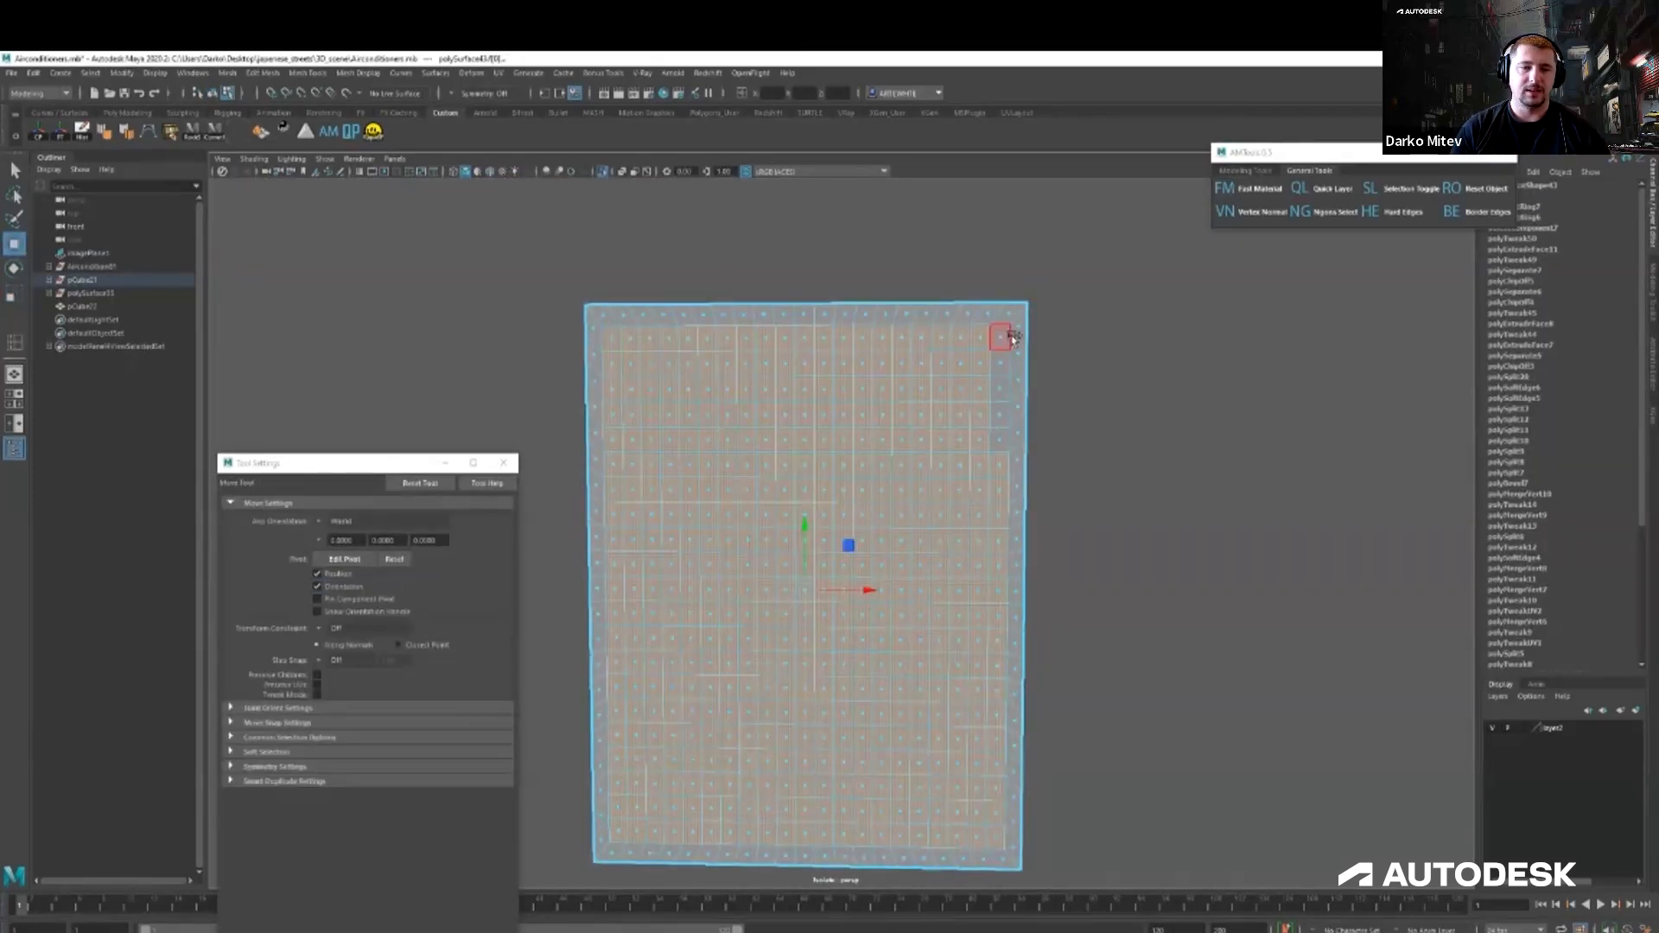
Circularize the inner faces of the gridded front panel and scale them to form the round fan opening.
shift+right_drag(873, 492, 878, 603)
key(r)
drag(804, 590, 777, 587)
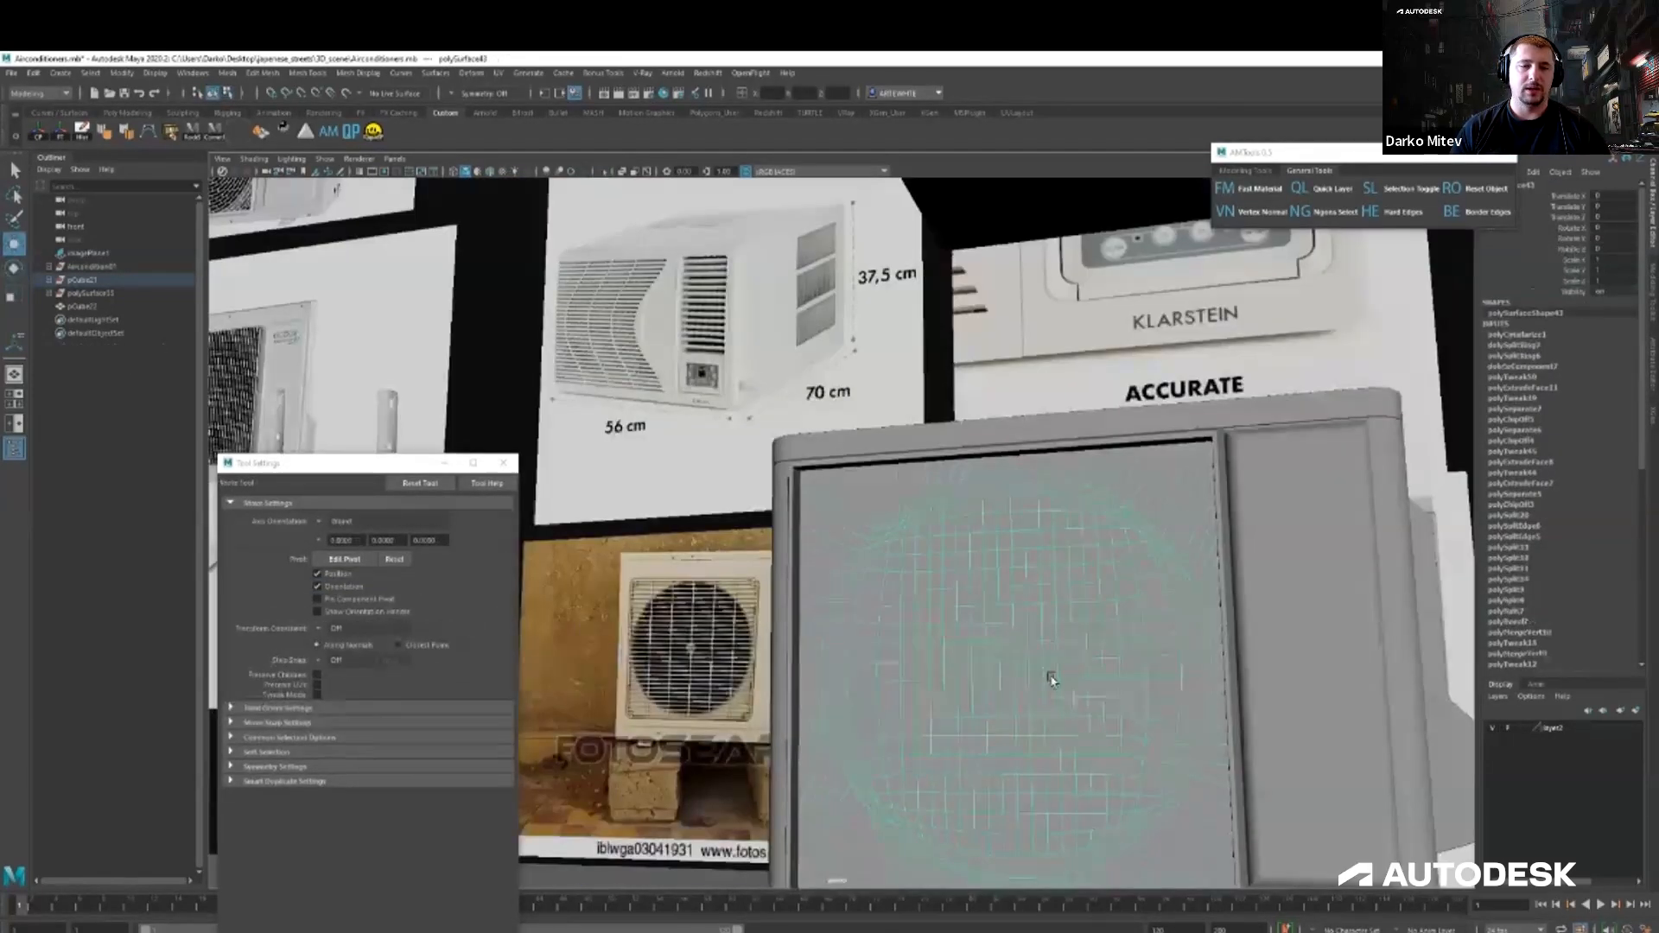
alt+drag(1052, 682, 955, 553)
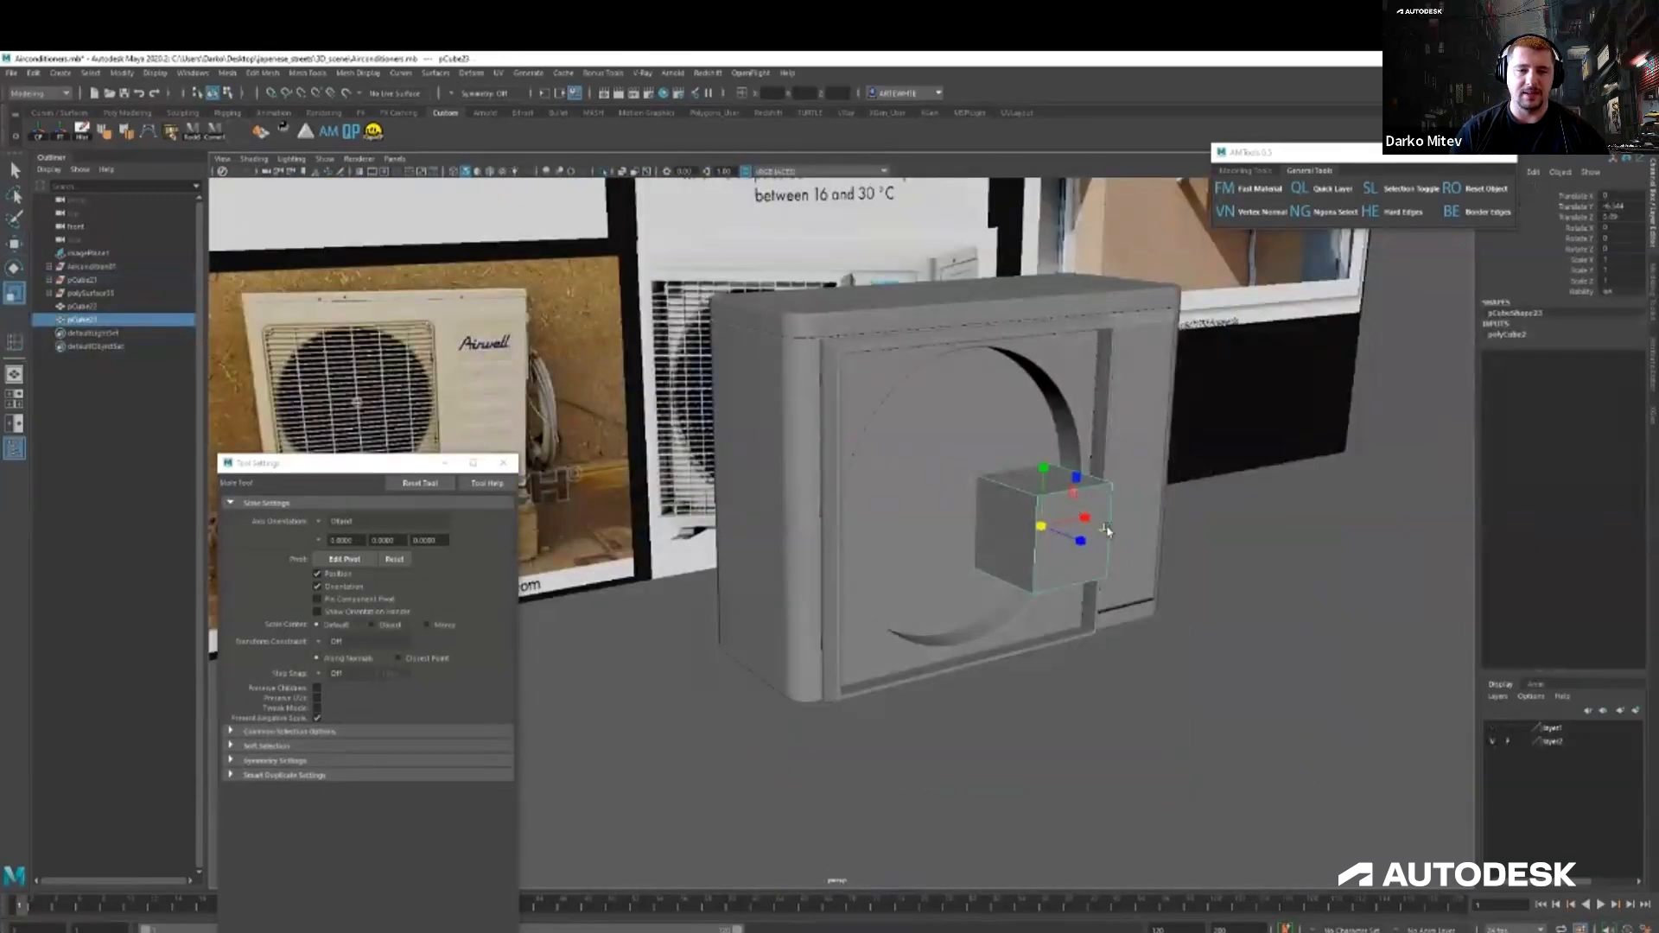
Size the new cube in the front opening and repeat evenly spaced duplicates of the grille slat up the frame.
drag(1097, 536, 992, 316)
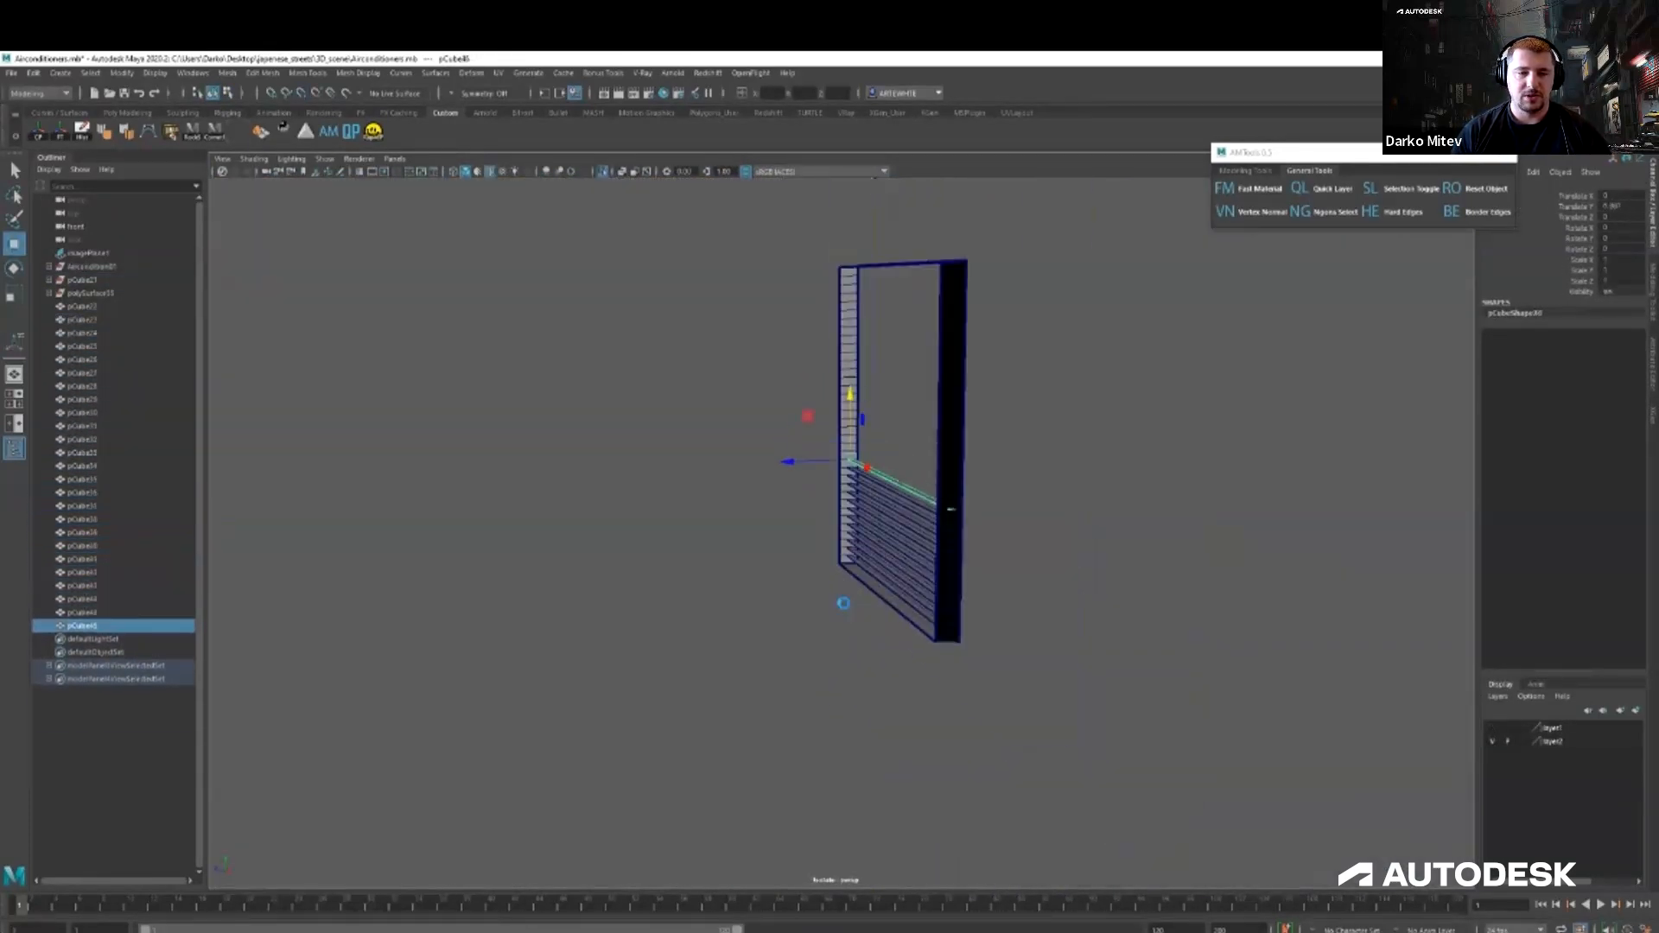
key(shift+d)
key(shift+d)
key(shift+d)
key(shift+d)
key(shift+d)
key(shift+d)
key(shift+d)
key(shift+d)
key(shift+d)
key(shift+d)
key(shift+d)
key(shift+d)
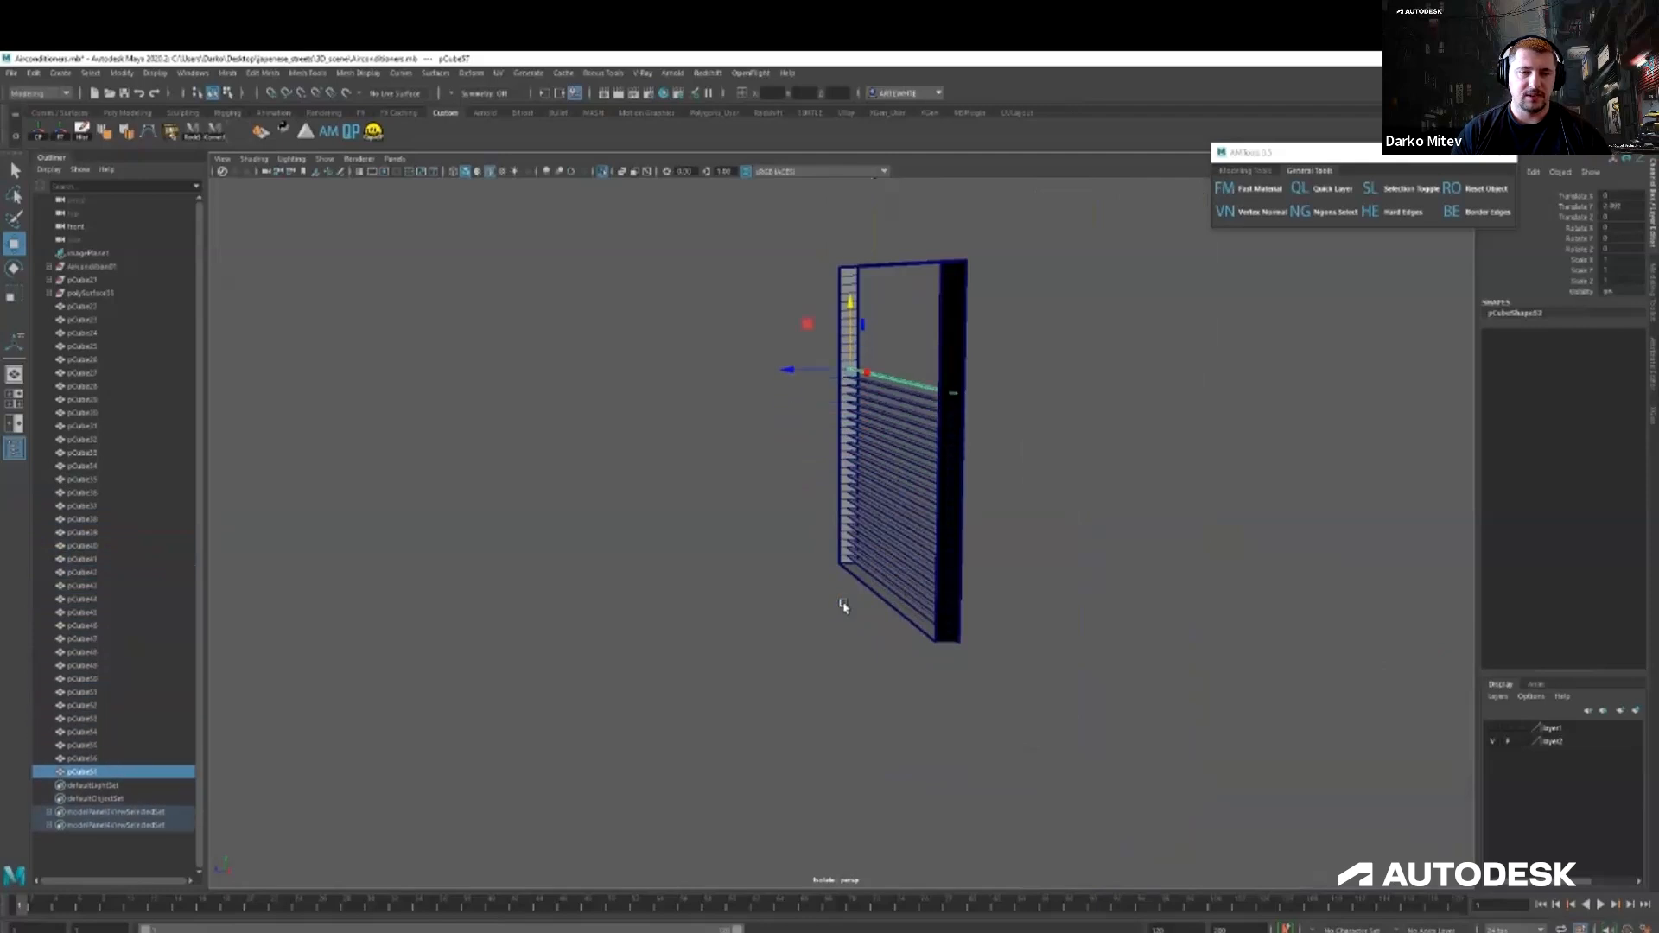
scroll(856, 602, up, 5)
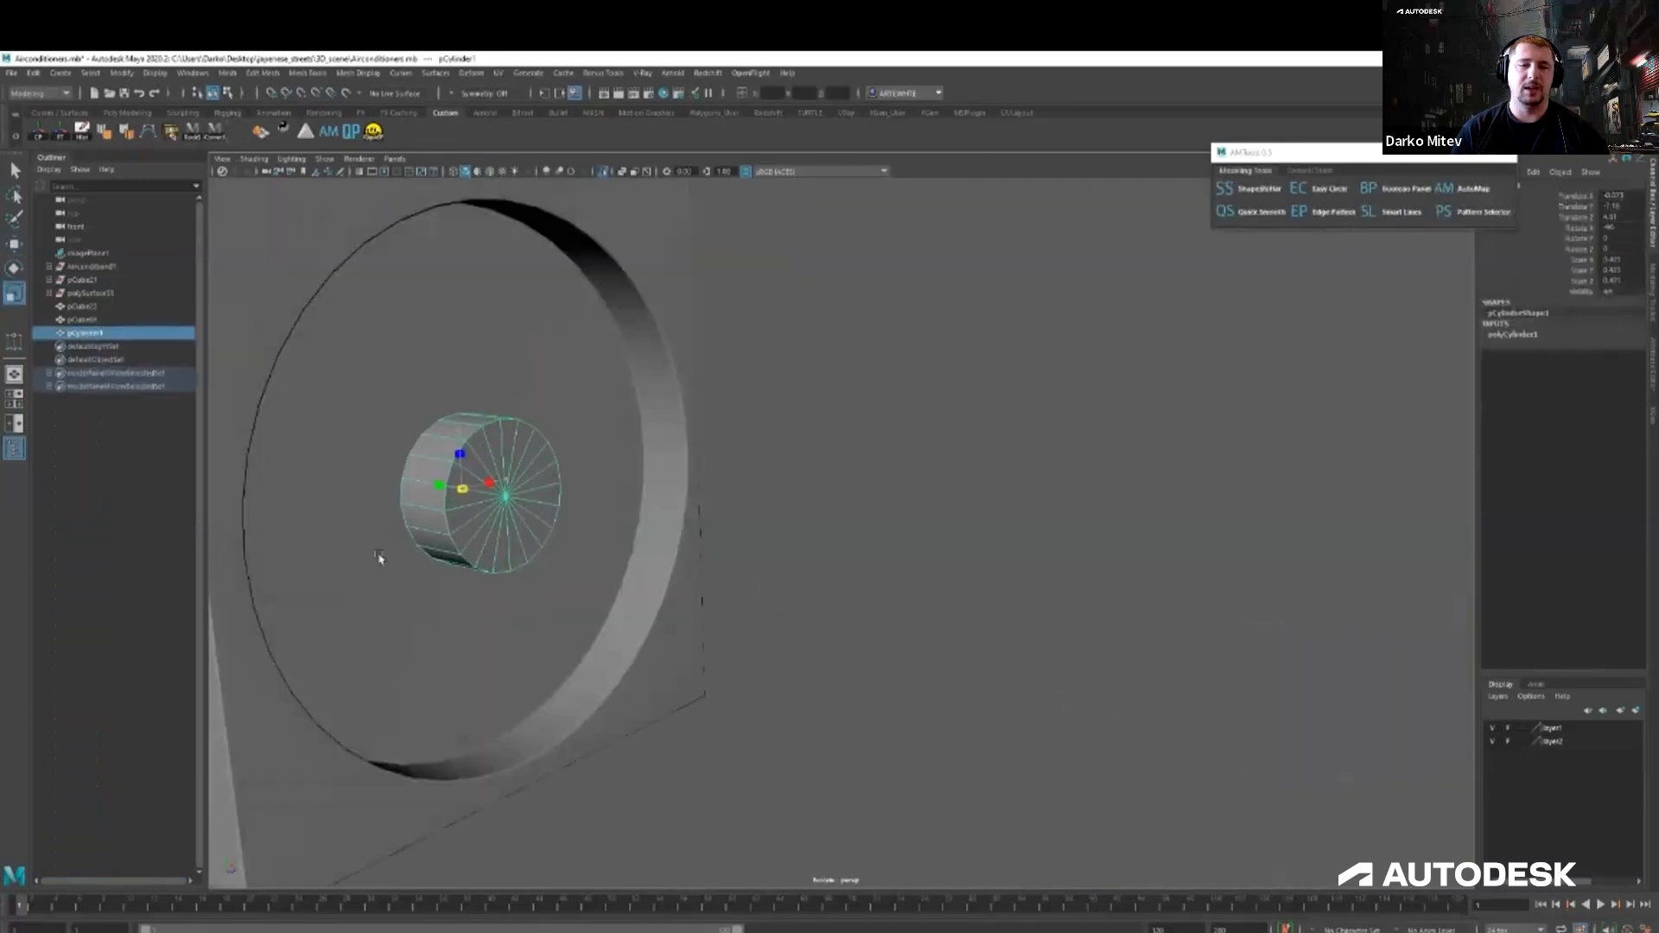
Extrude the selected end of the fan hub cylinder inside the circular opening.
alt+drag(374, 559, 588, 484)
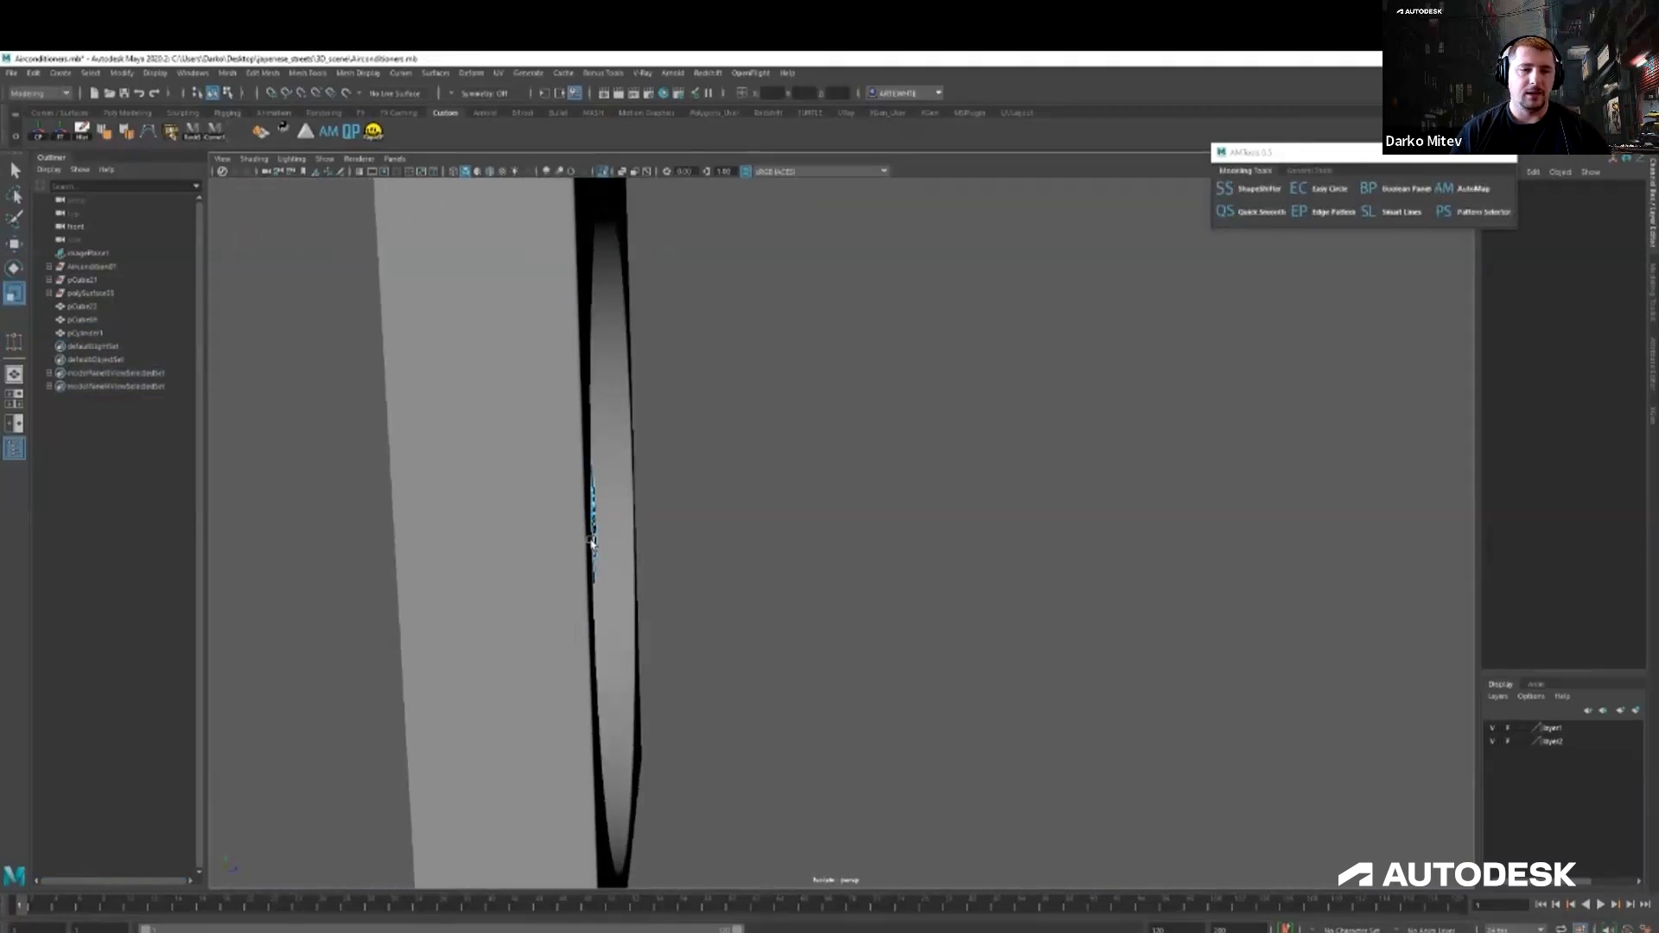
key(4)
key(ctrl+e)
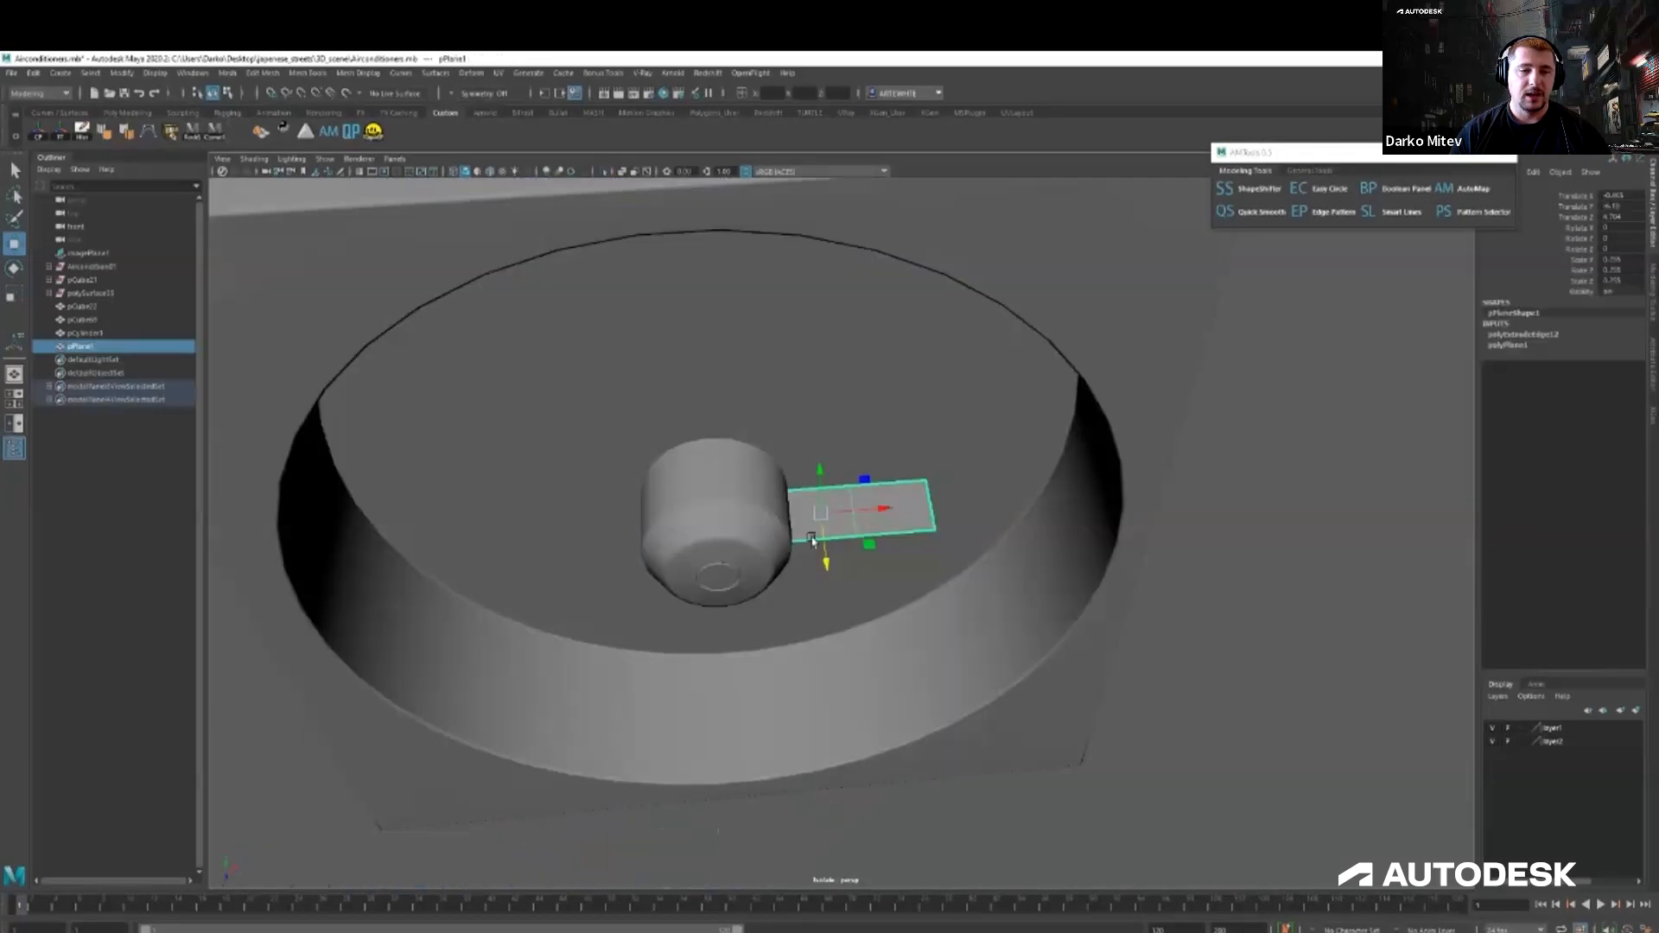
Extrude the fan blade plane's outer edge toward the surrounding ring and pick its tip for reshaping.
alt+drag(822, 544, 800, 577)
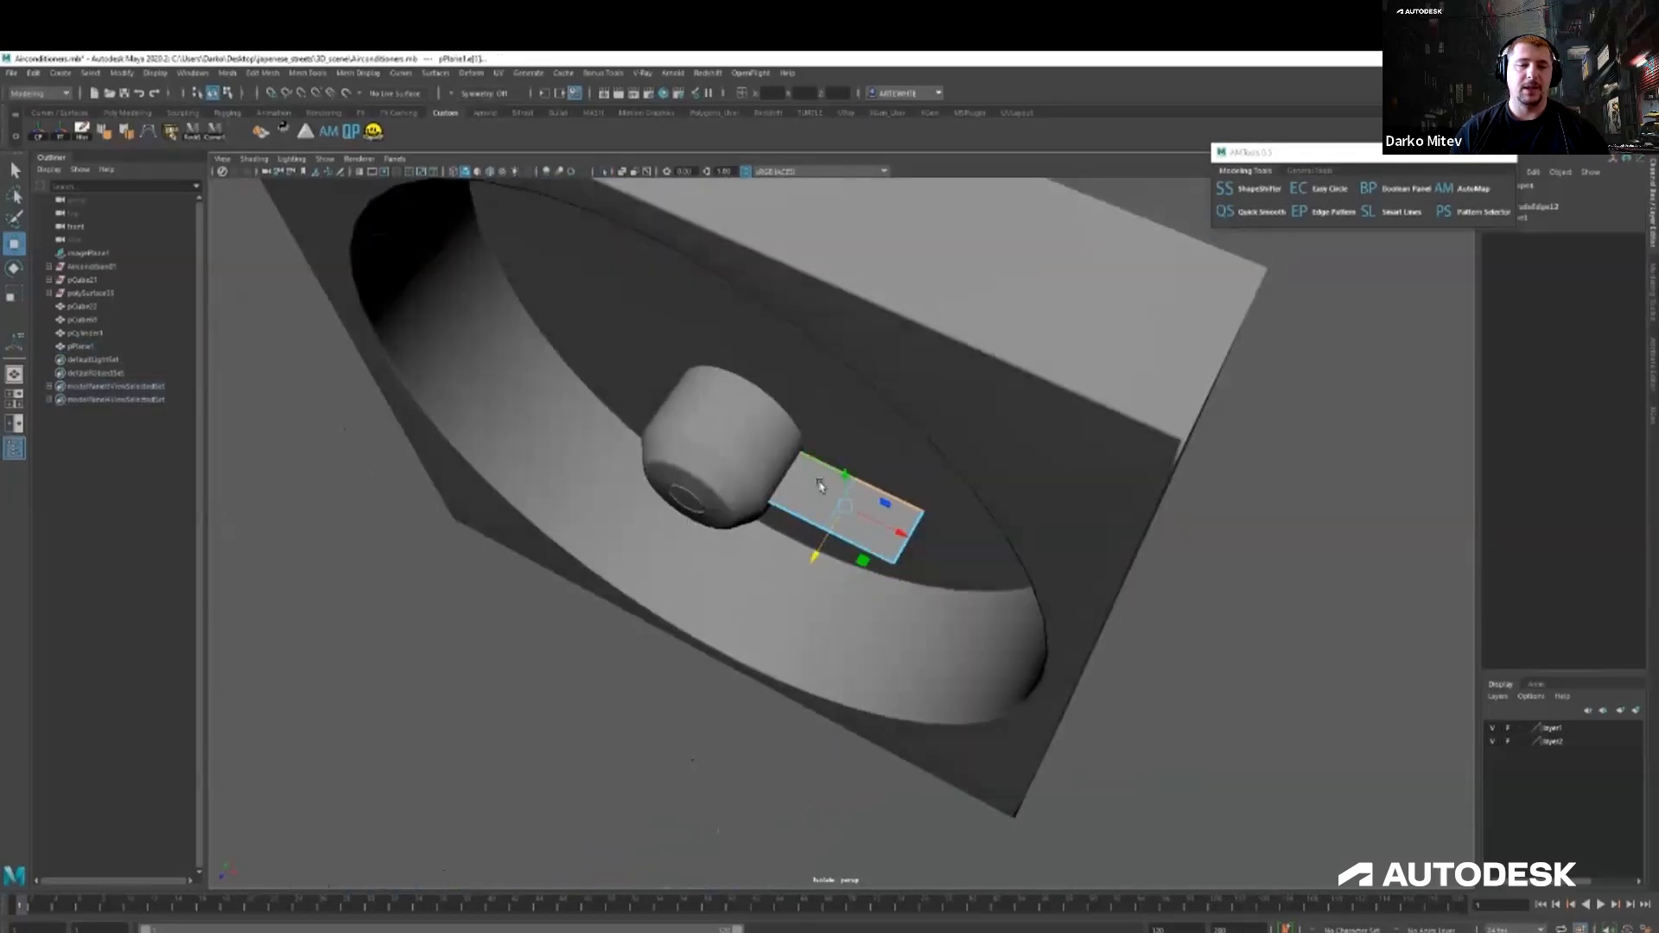
shift+drag(901, 534, 1055, 605)
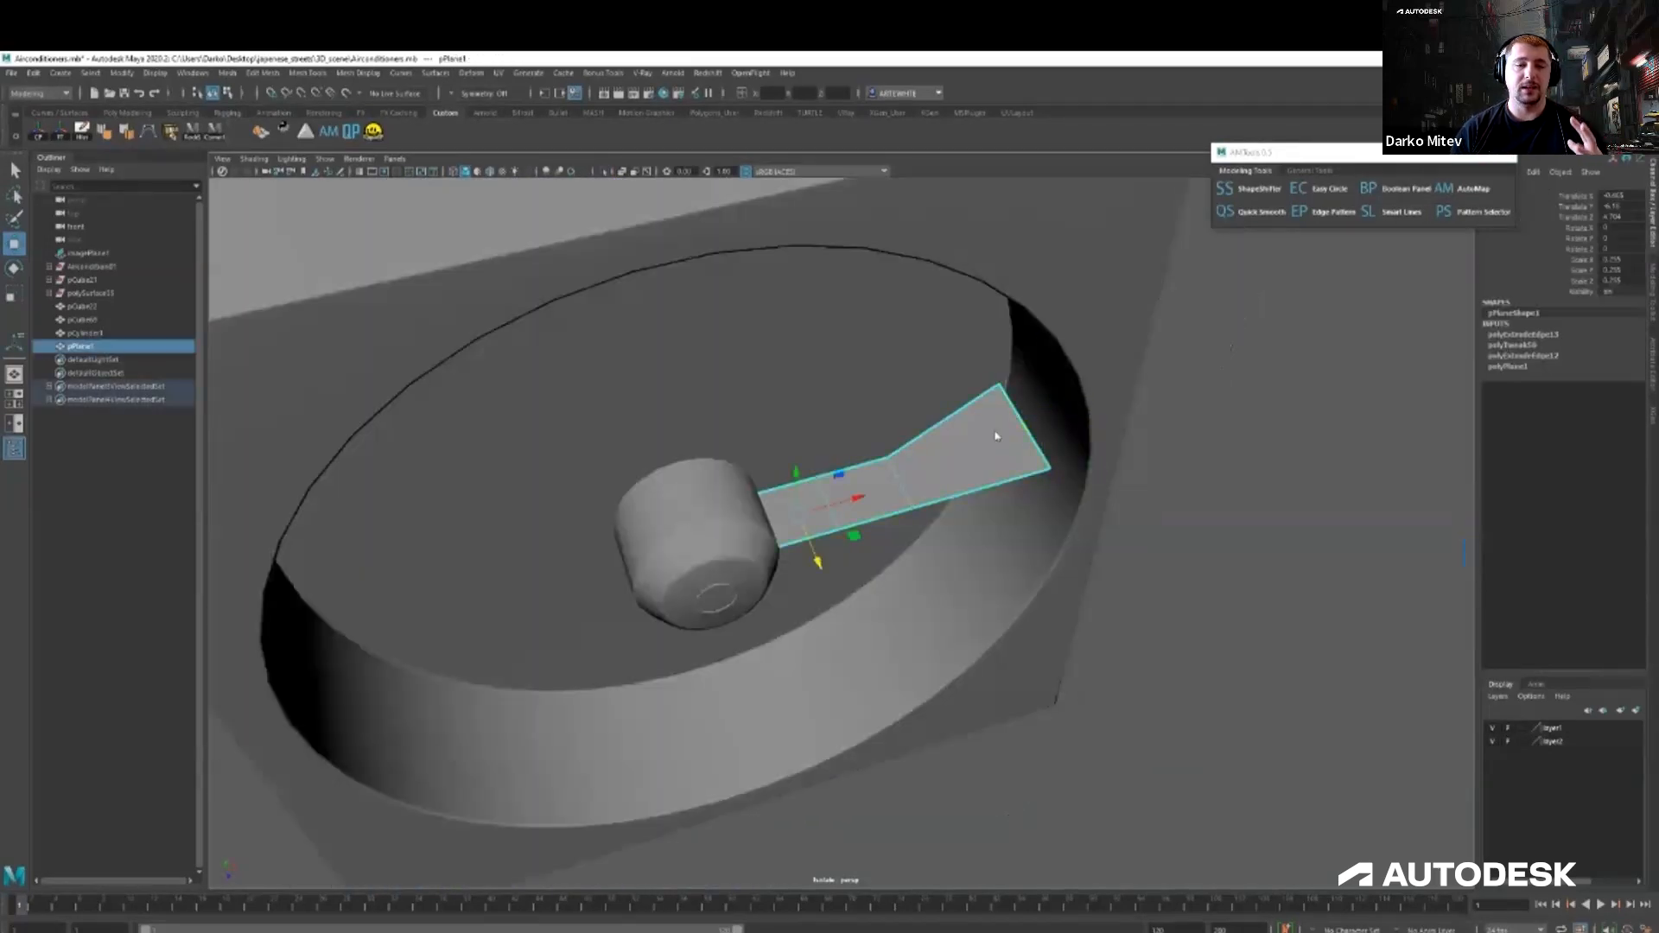
right_drag(1008, 430, 948, 430)
click(1035, 424)
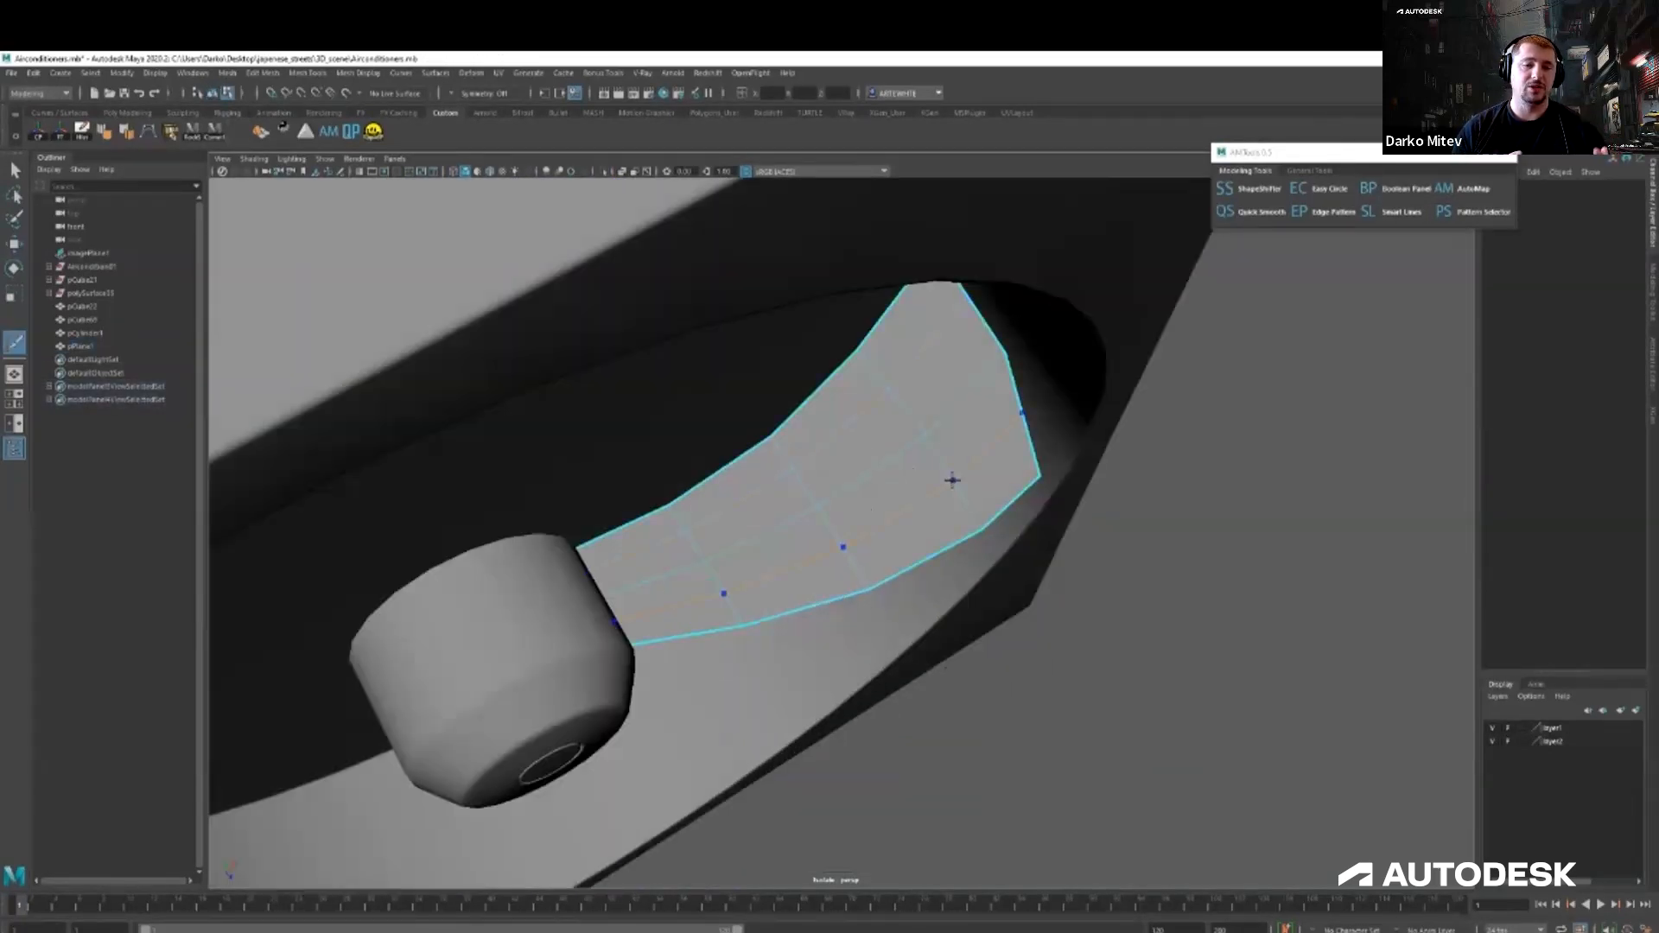
Cut an extra edge line along the curved fan blade and rotate its duplicate around the hub on Z.
click(1038, 337)
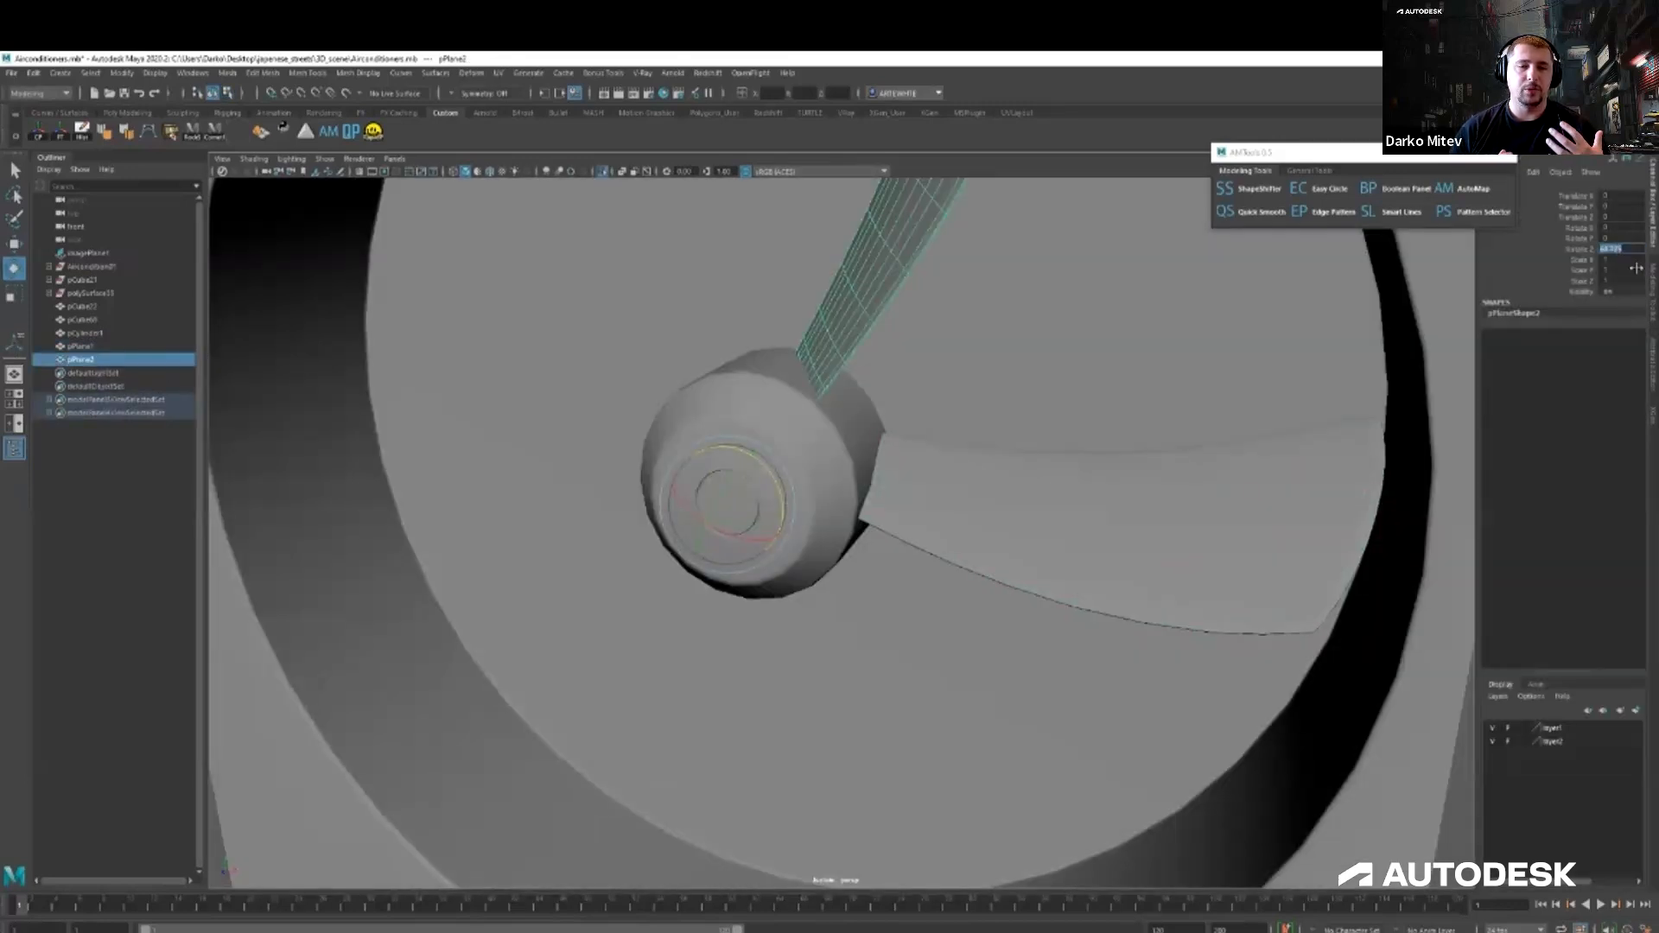
middle_drag(916, 493, 959, 499)
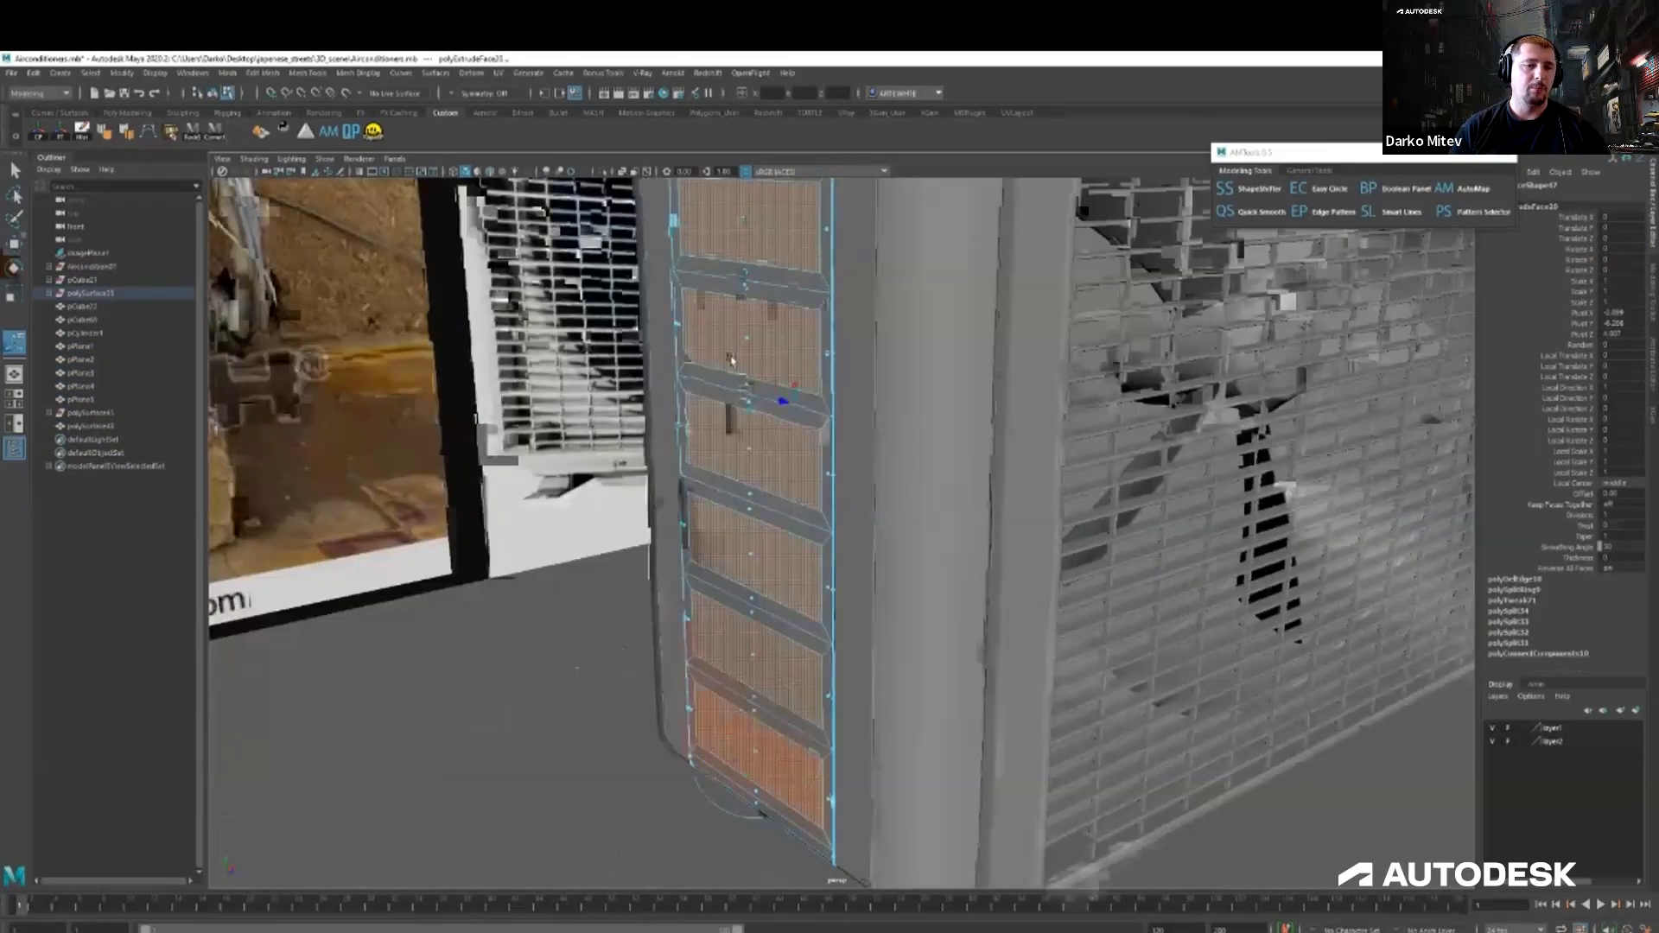
Extrude the selected row of vent faces along the air conditioner's side.
key(ctrl+e)
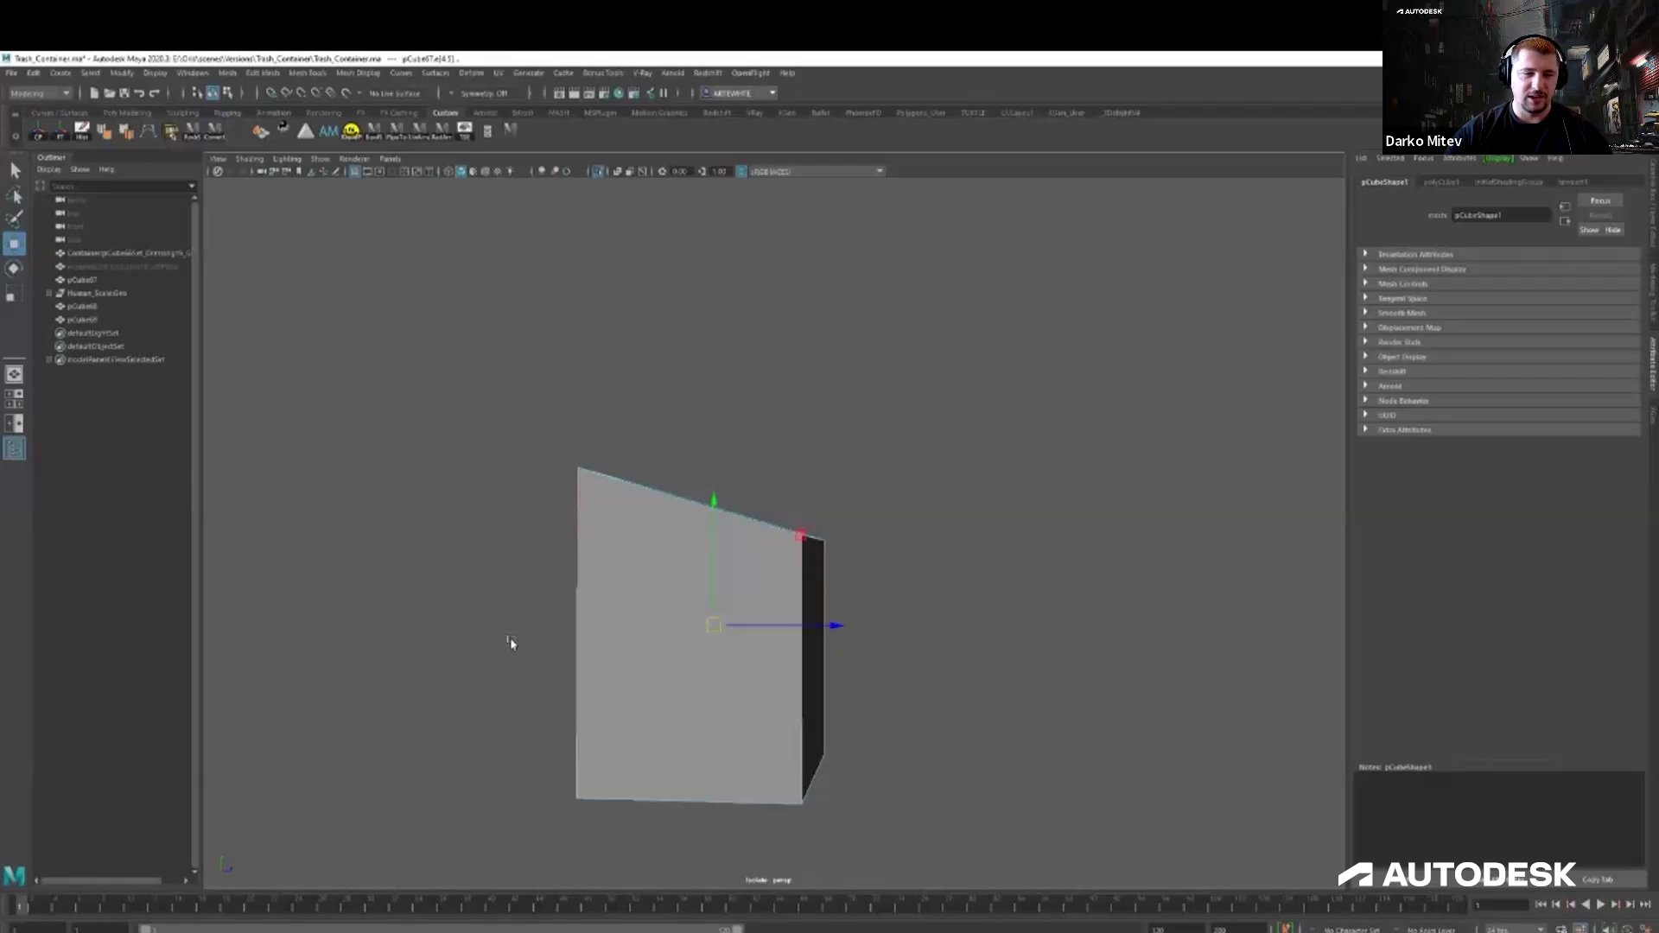
Bevel the selected edges of the sloped trash container block and adjust the bevel's settings.
alt+drag(577, 609, 672, 588)
shift+right_drag(672, 588, 777, 588)
drag(1080, 562, 1115, 561)
drag(1091, 551, 1064, 560)
alt+drag(855, 577, 743, 553)
key(q)
Select a further edge loop on the trash container block and bevel it with adjusted settings.
click(941, 593)
alt+drag(899, 562, 941, 593)
click(813, 588)
alt+drag(813, 588, 761, 583)
right_drag(751, 571, 877, 534)
double_click(782, 540)
scroll(968, 562, up, 3)
drag(1072, 561, 1098, 561)
drag(1080, 551, 1069, 552)
Bevel one more edge loop on the container block, tune the bevel and convert the selection for face editing.
right_drag(875, 516, 978, 482)
click(977, 482)
scroll(960, 553, down, 3)
alt+drag(942, 605, 860, 561)
right_drag(821, 709, 818, 663)
double_click(842, 577)
shift+right_drag(841, 590, 893, 594)
drag(1074, 558, 1068, 558)
ctrl+right_drag(940, 554, 939, 584)
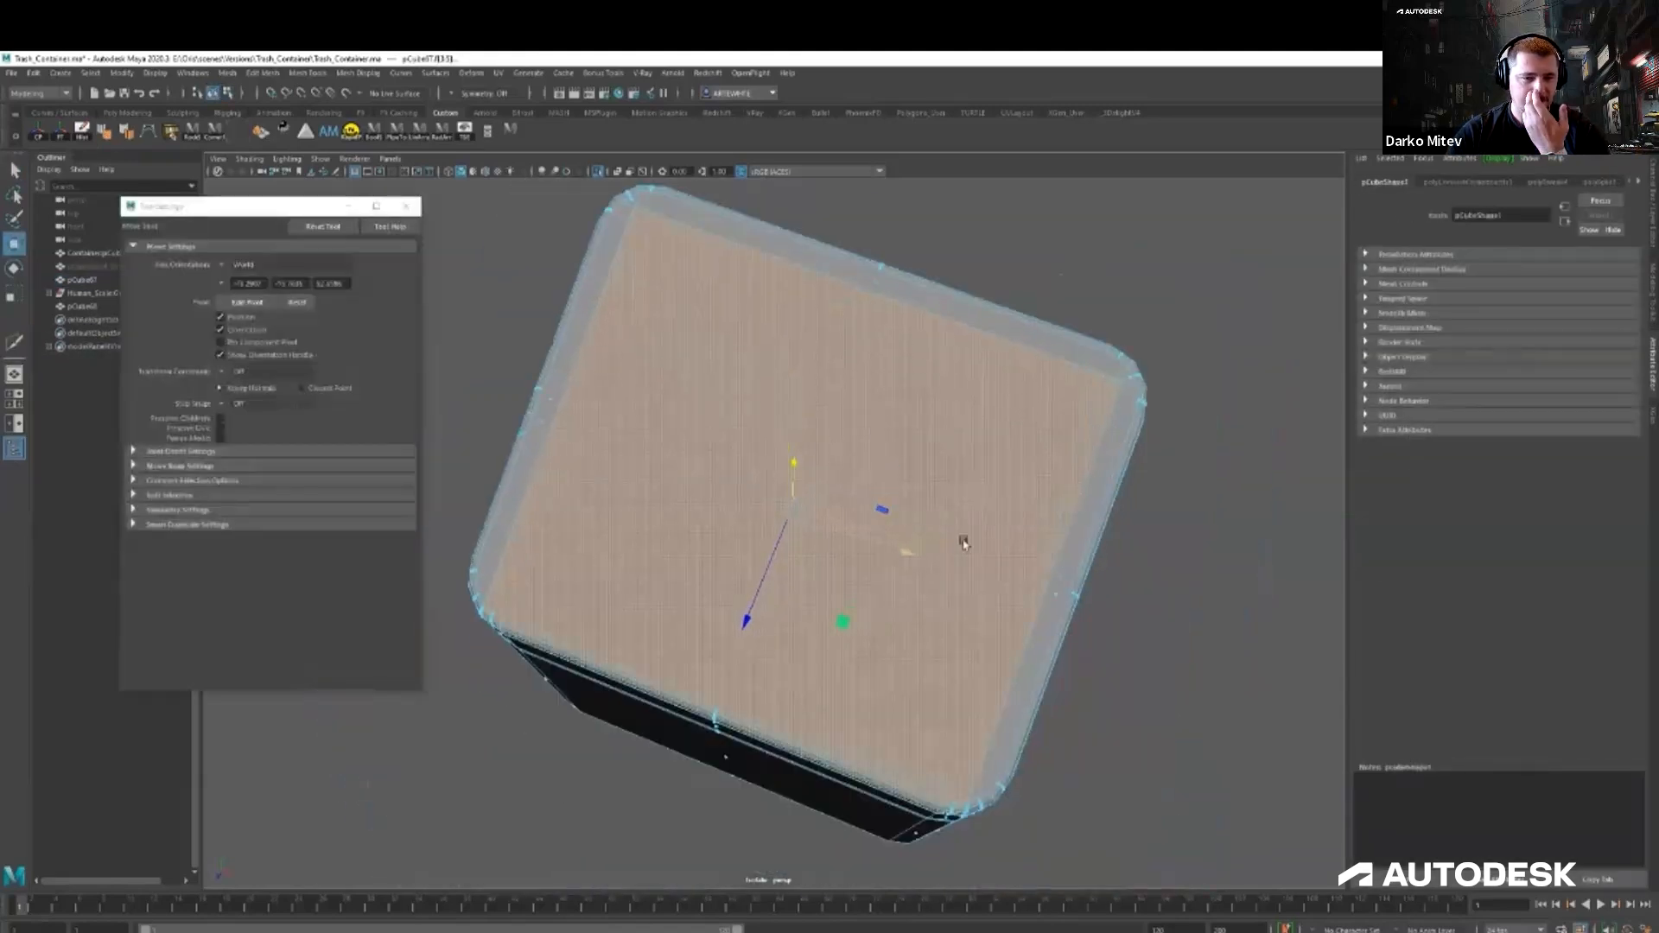
alt+drag(956, 545, 942, 562)
right_drag(963, 553, 1009, 597)
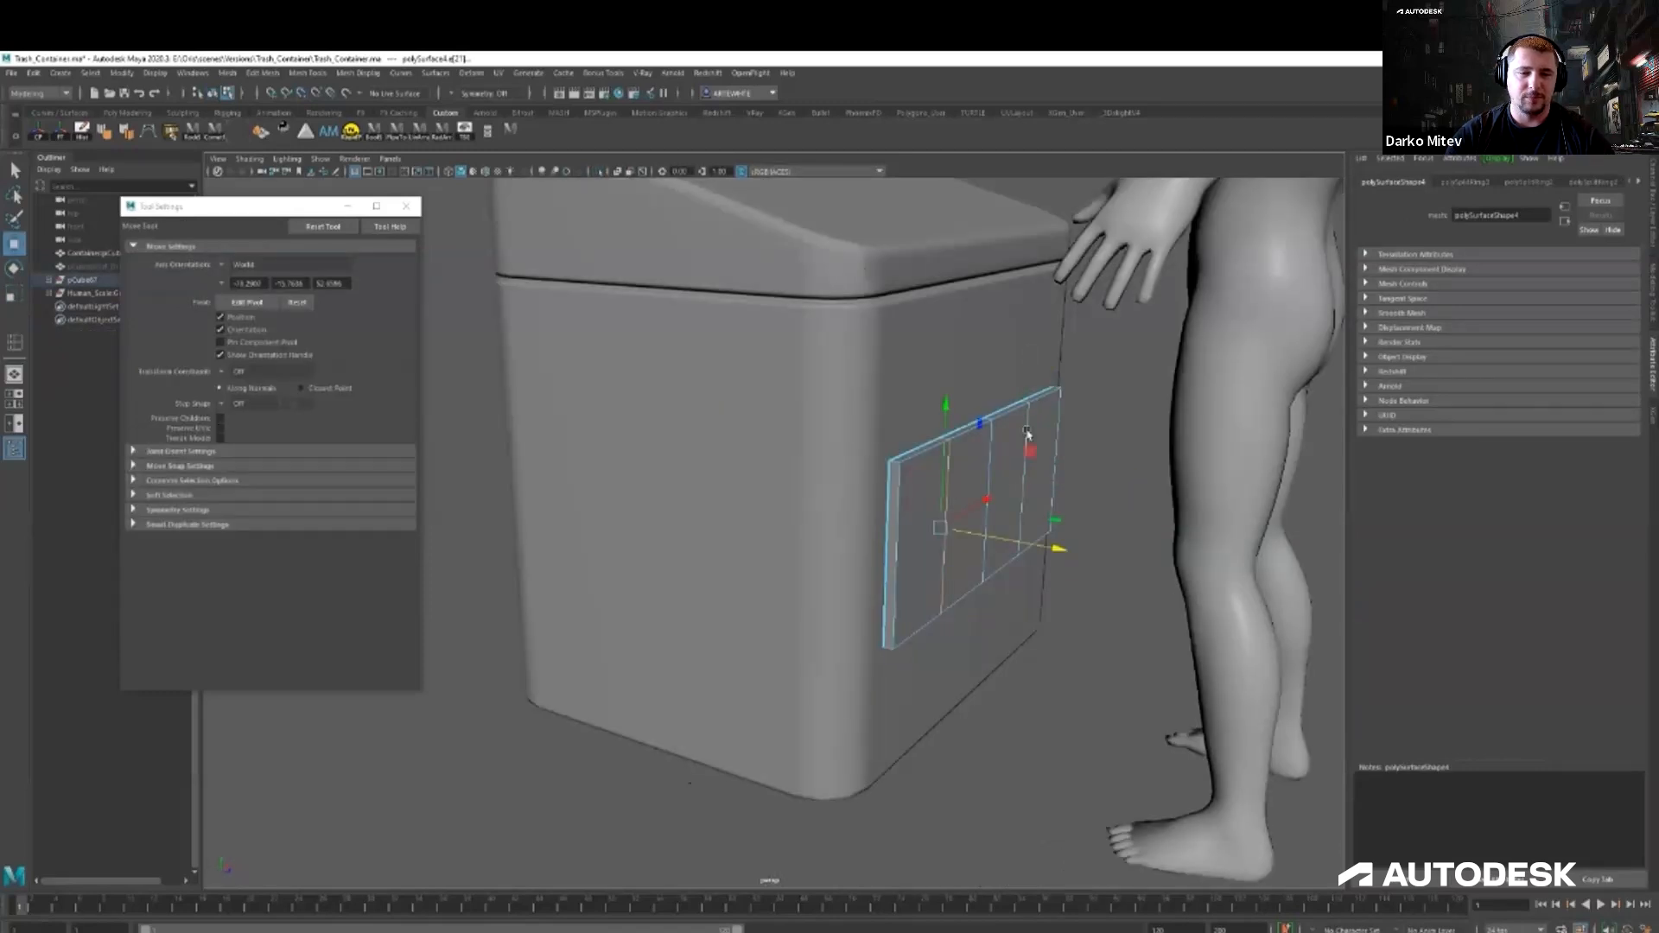
Bevel the selected edges of the container's side plate and extrude the faces of its middle slot.
key(ctrl+b)
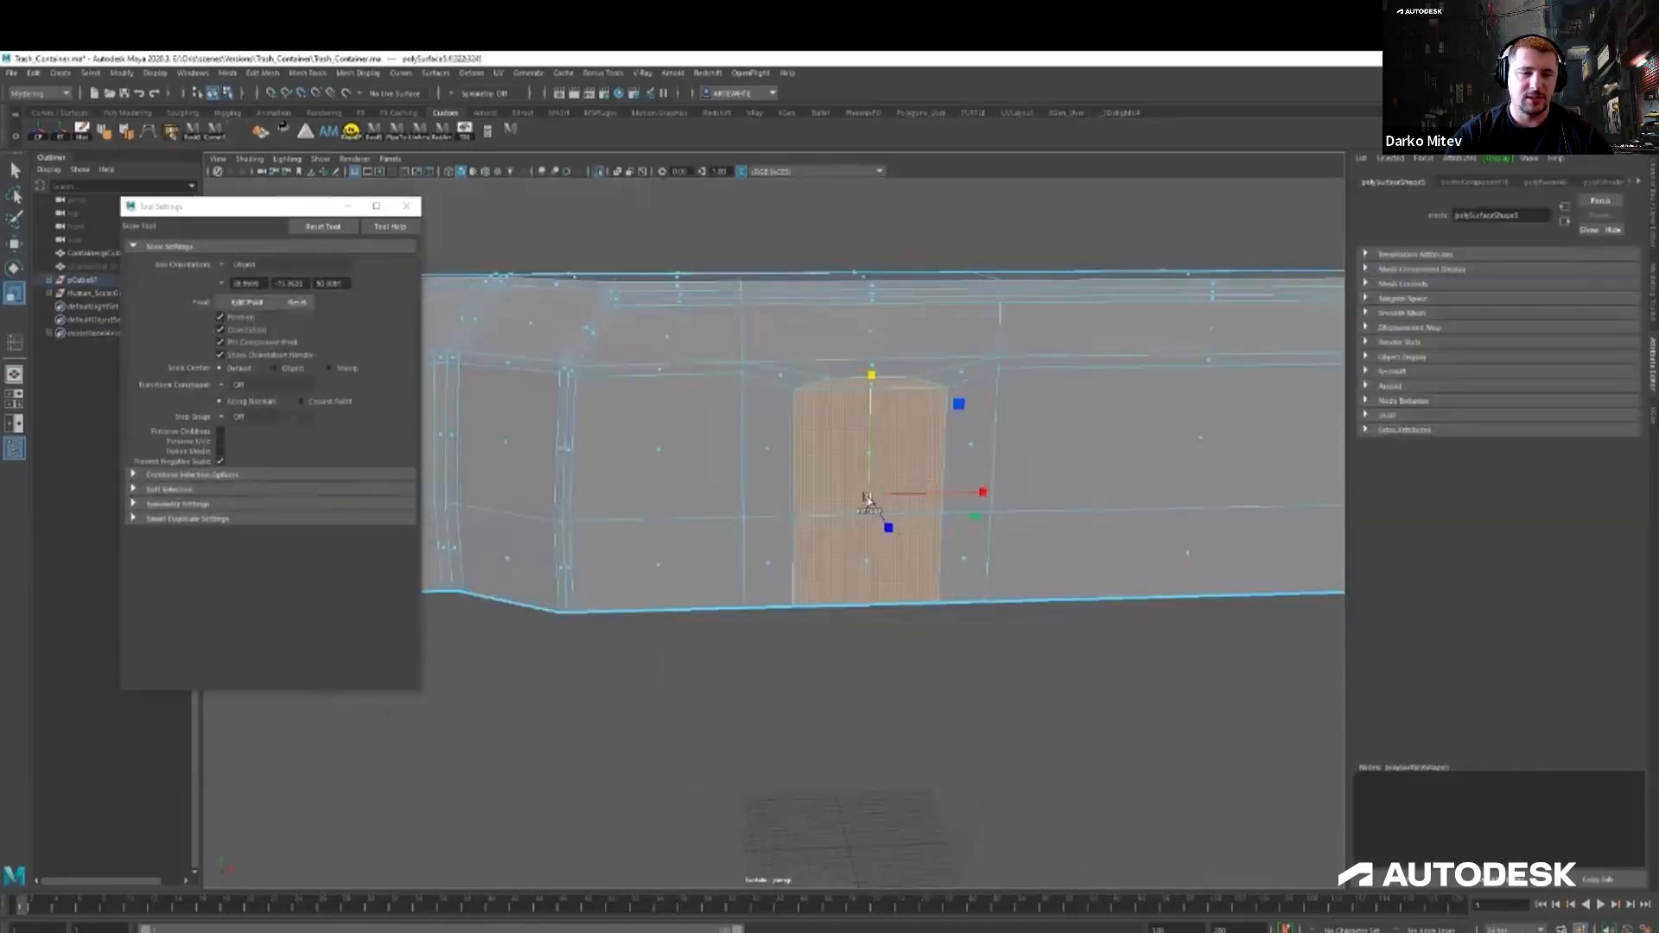
key(ctrl+e)
drag(1071, 574, 1092, 574)
key(w)
shift+drag(889, 527, 887, 507)
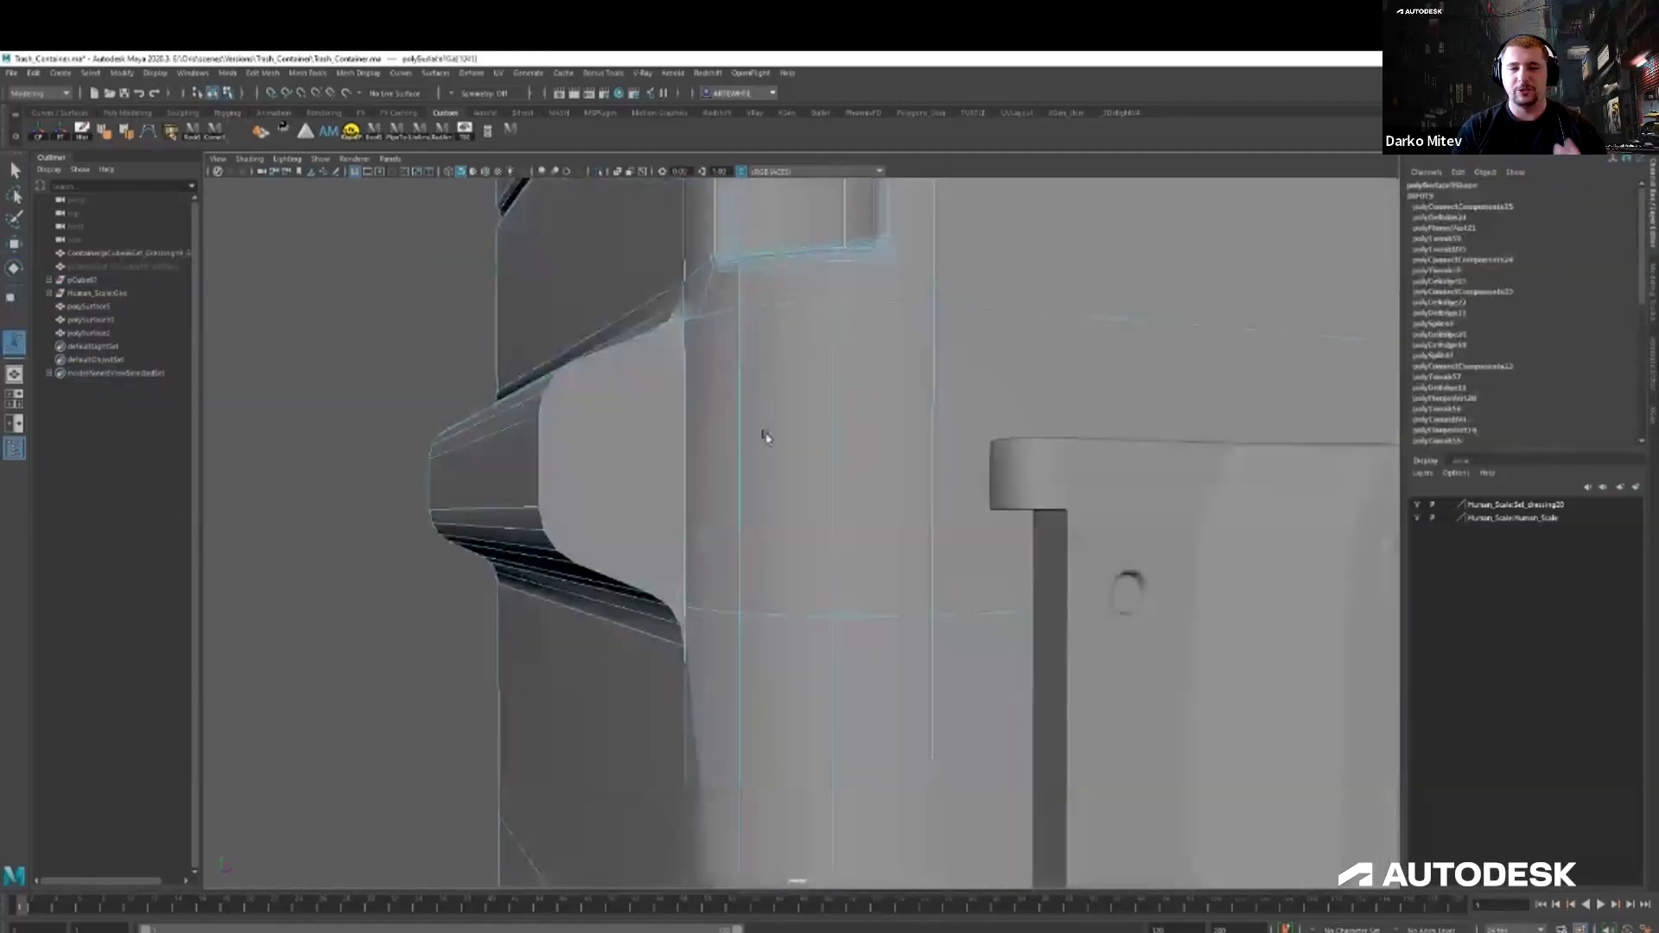
Extrude the flat end face of the handle protruding from the container's side.
key(q)
click(622, 466)
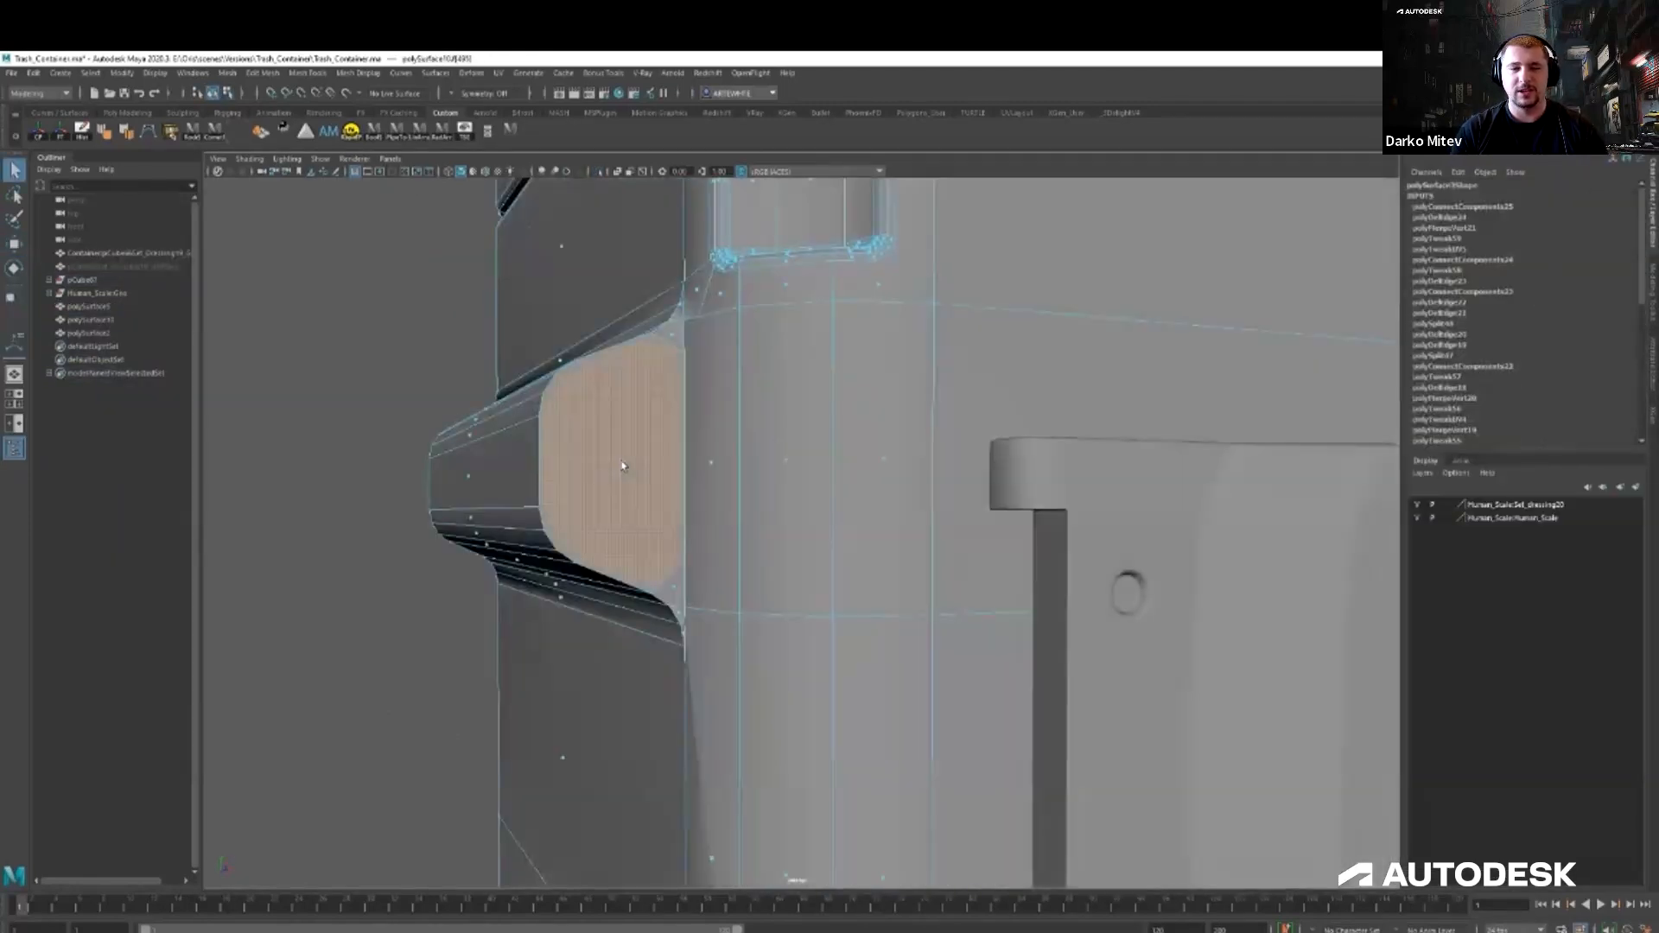
key(ctrl+e)
key(w)
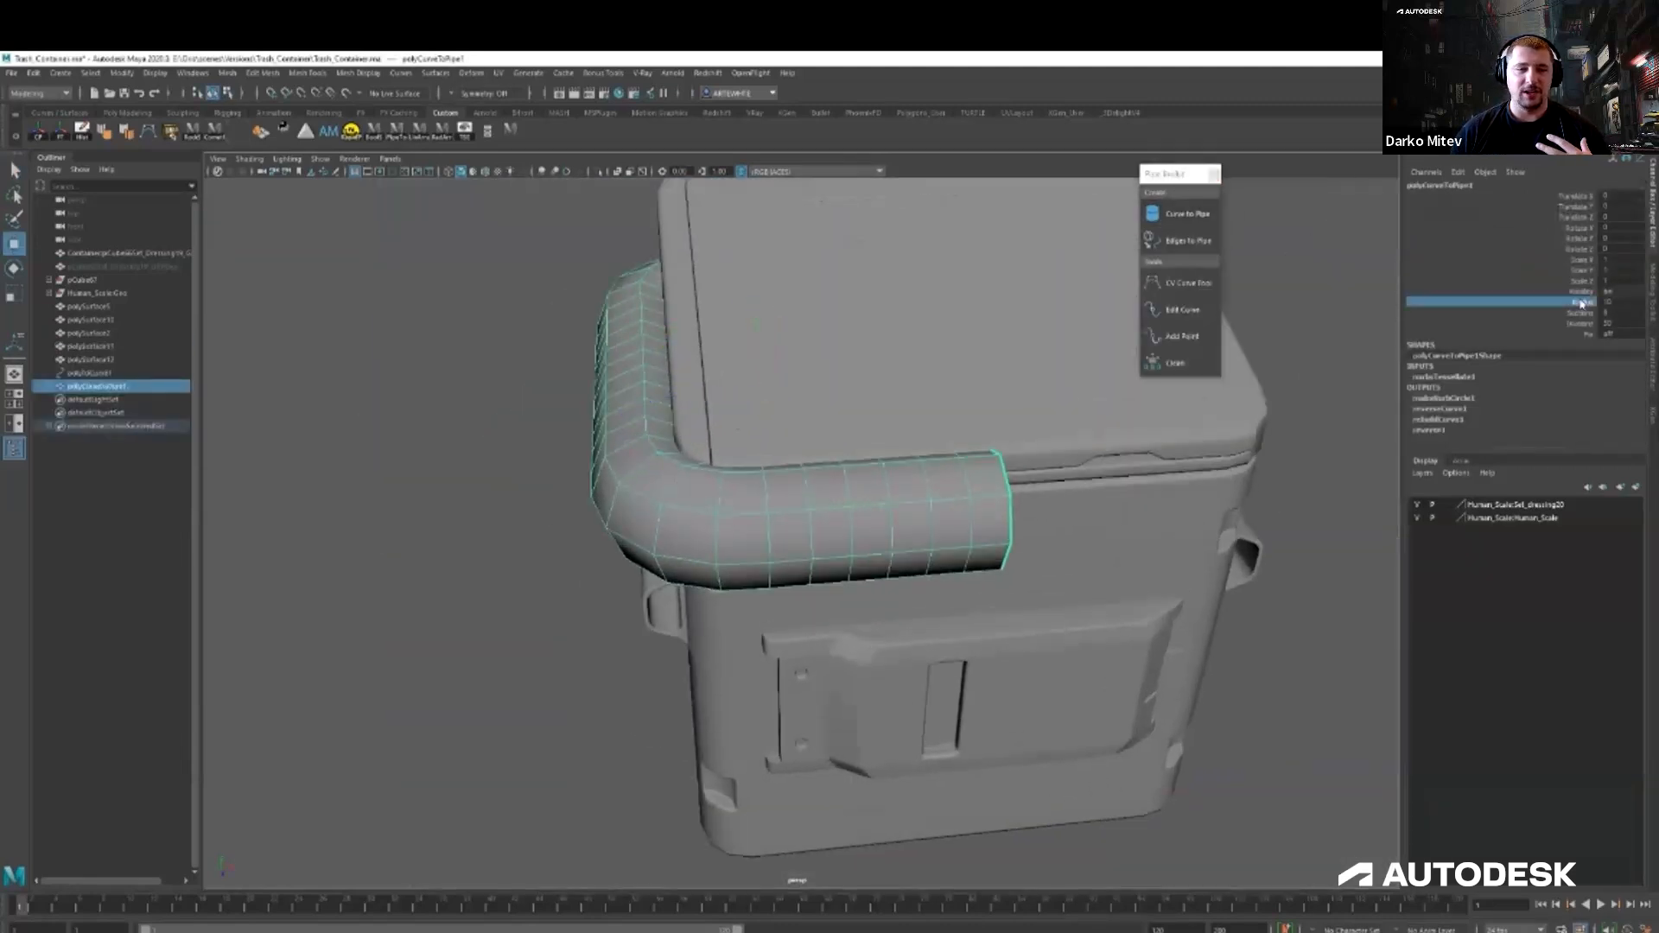
Reduce the radius of the pipe rail that wraps around the trash container.
middle_drag(760, 425, 728, 425)
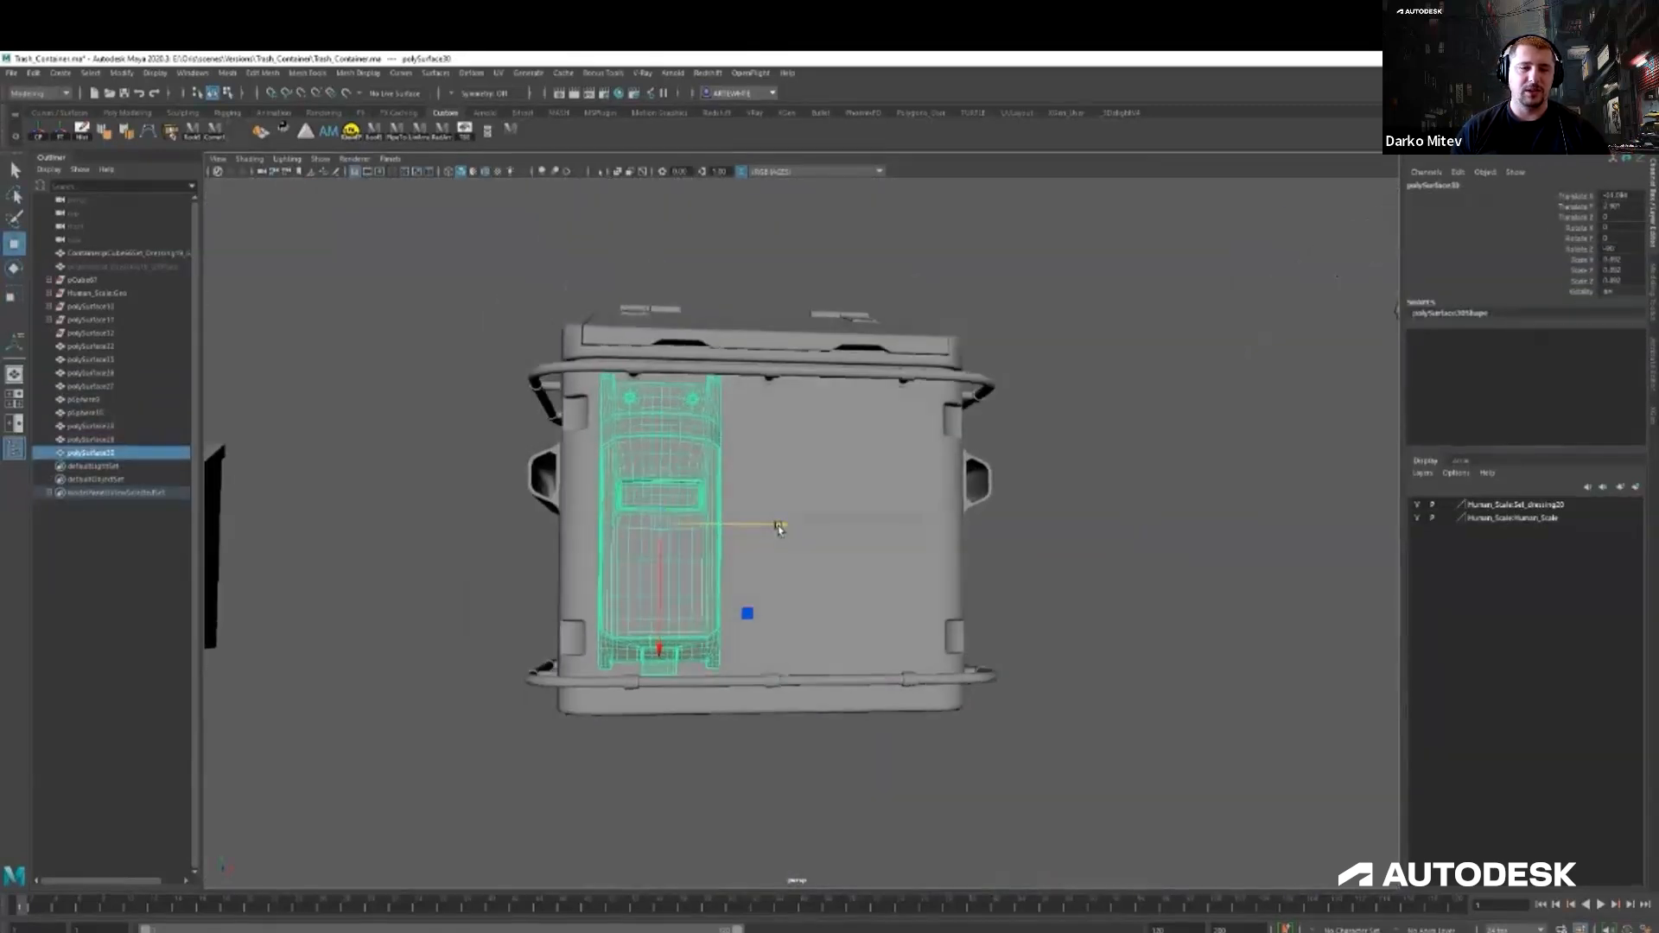
Duplicate the tall detailed panel and move the copy across to the other half of the container's side.
key(ctrl+d)
drag(779, 529, 993, 522)
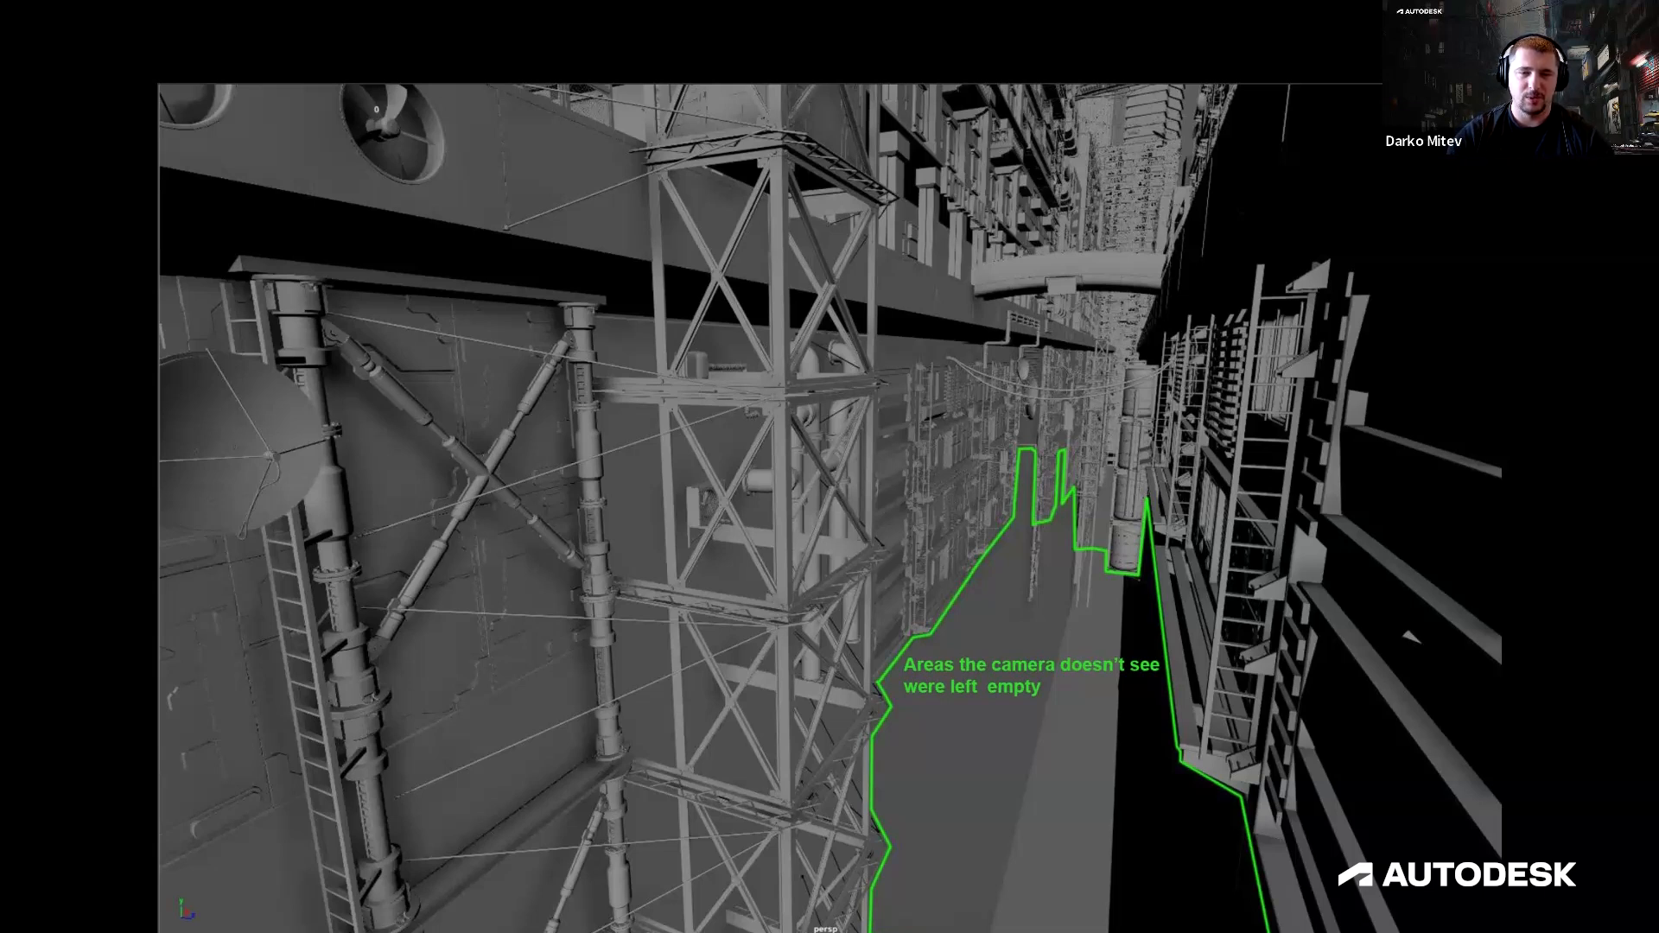
key(Right)
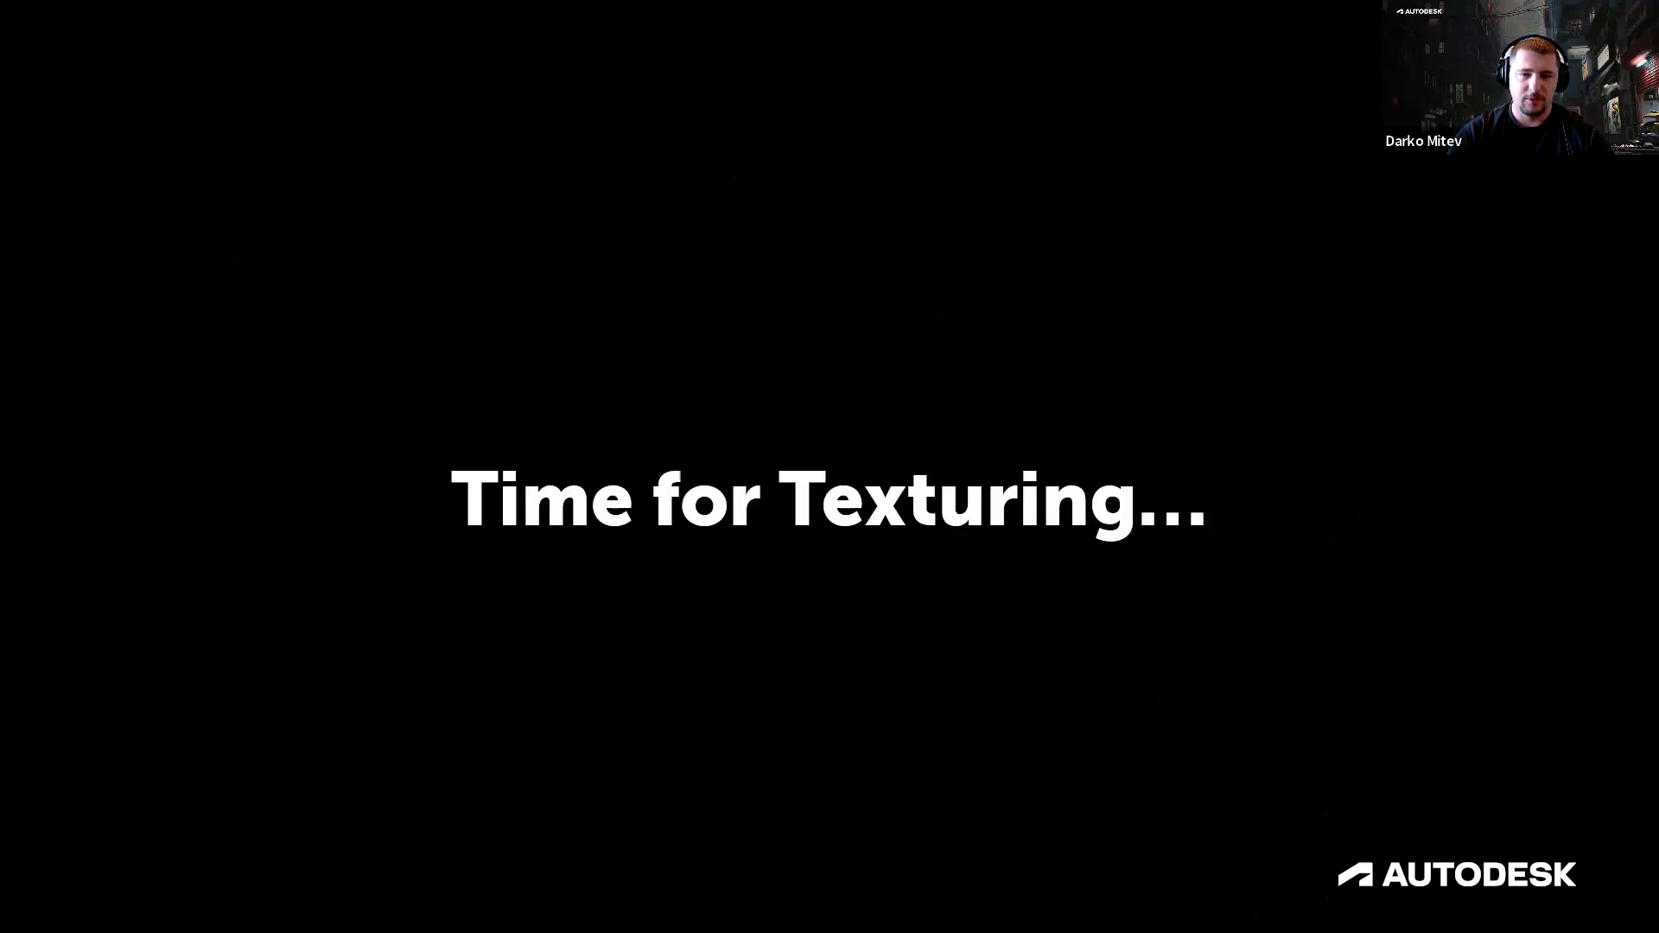
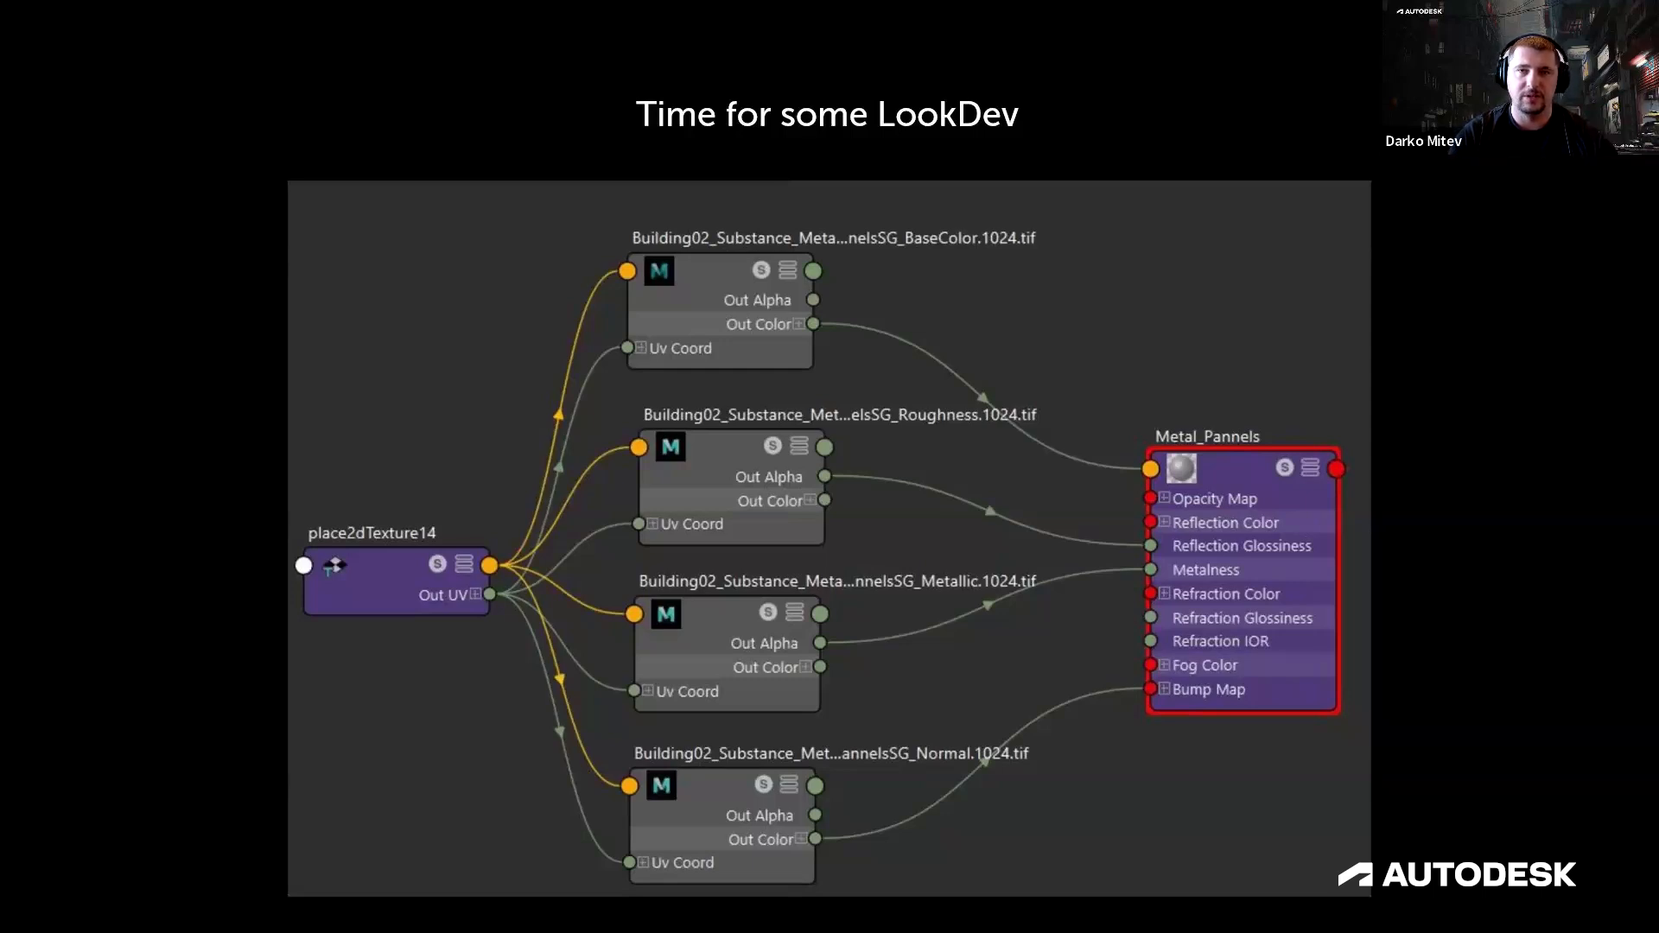
key(Right)
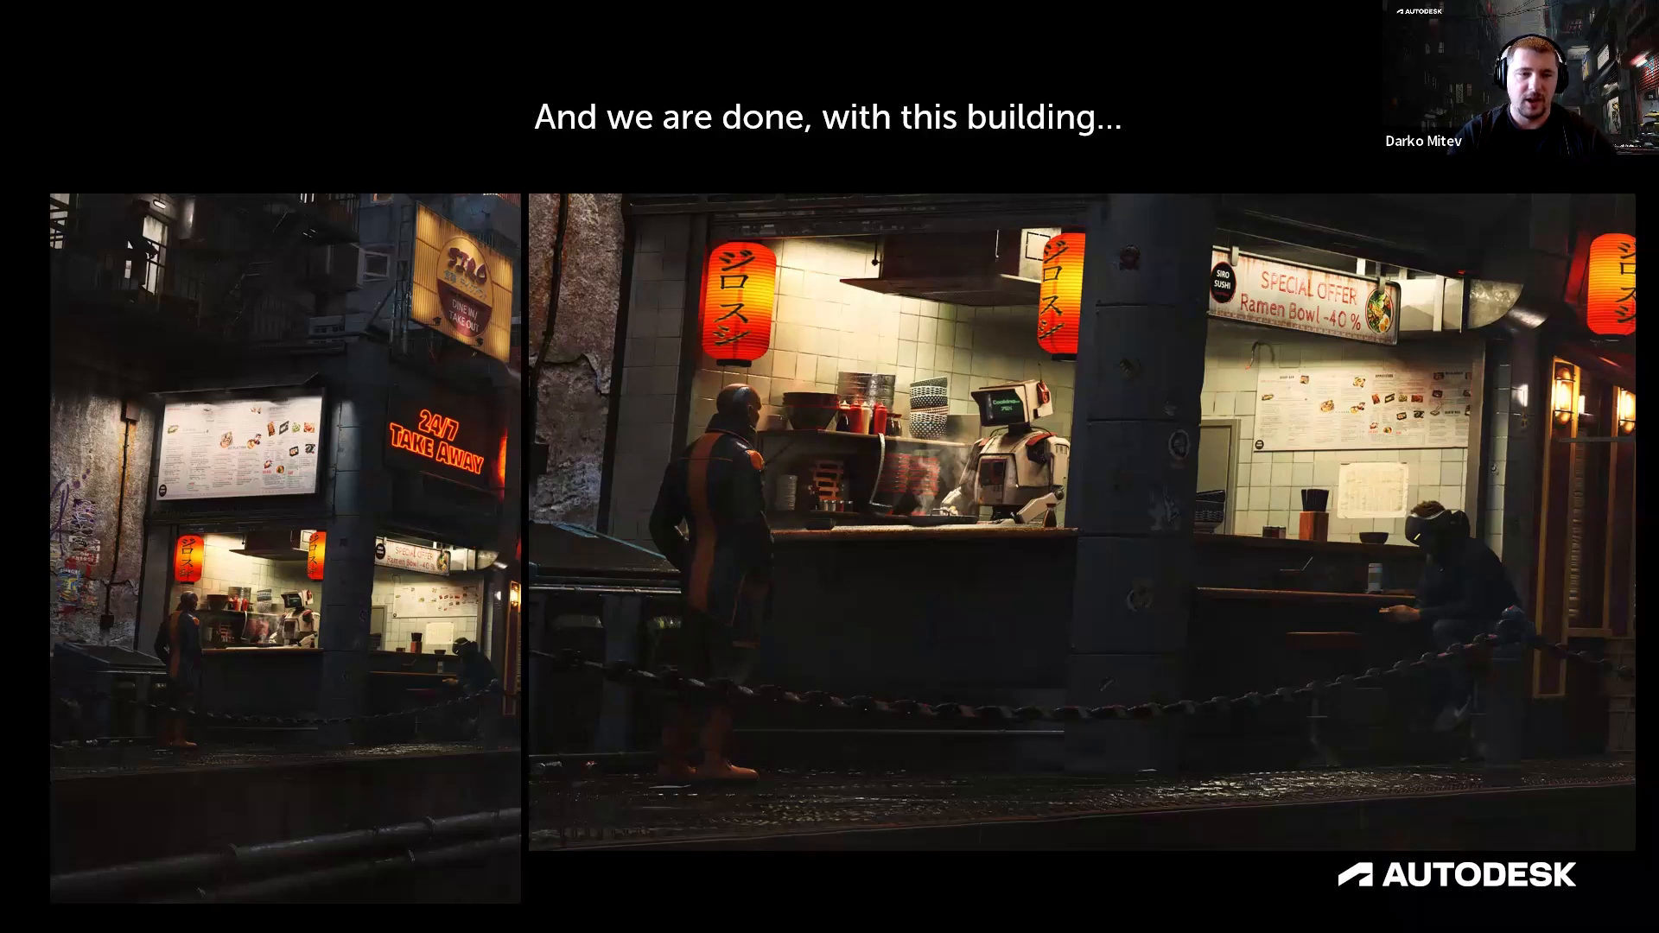
key(Right)
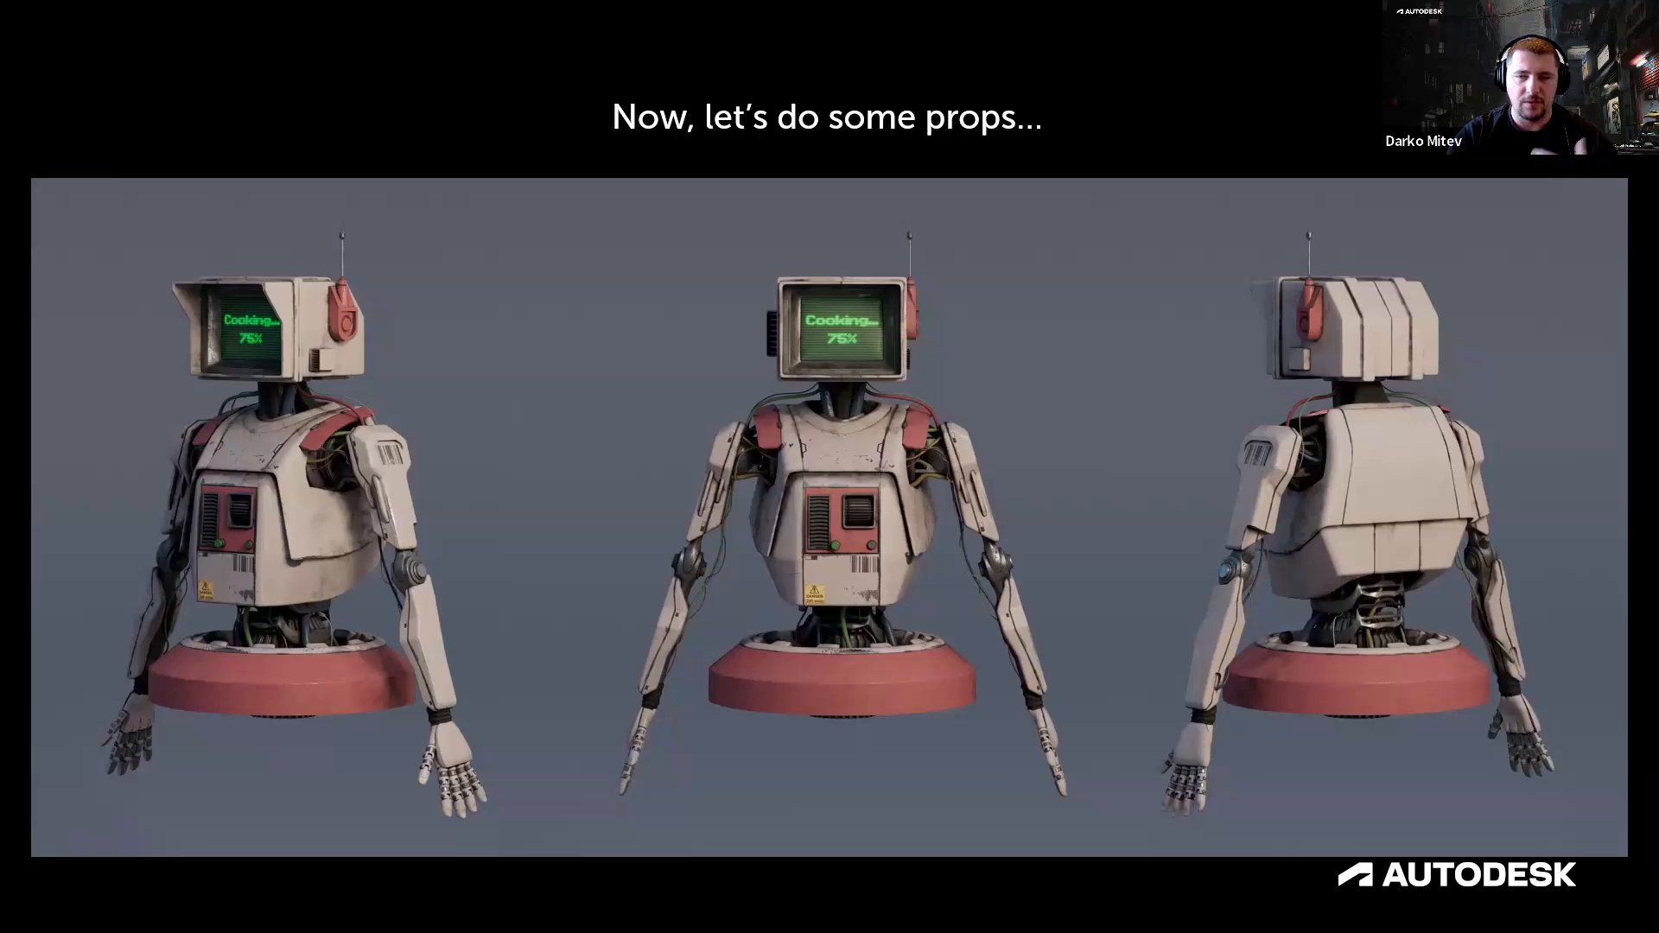
key(Right)
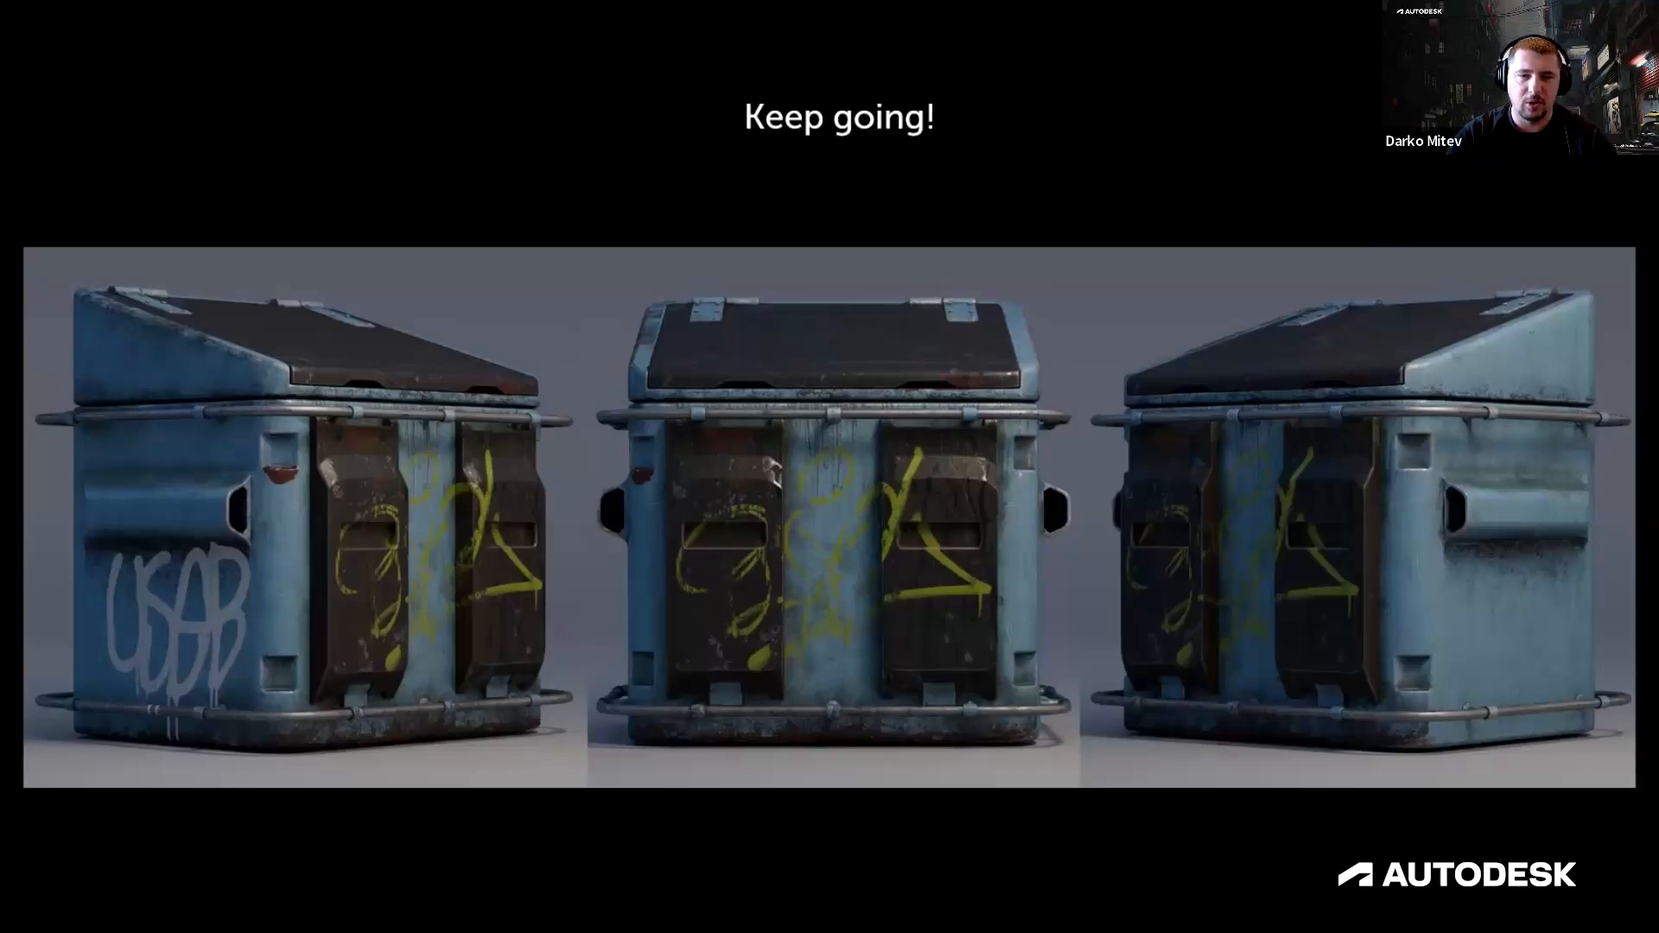
key(Right)
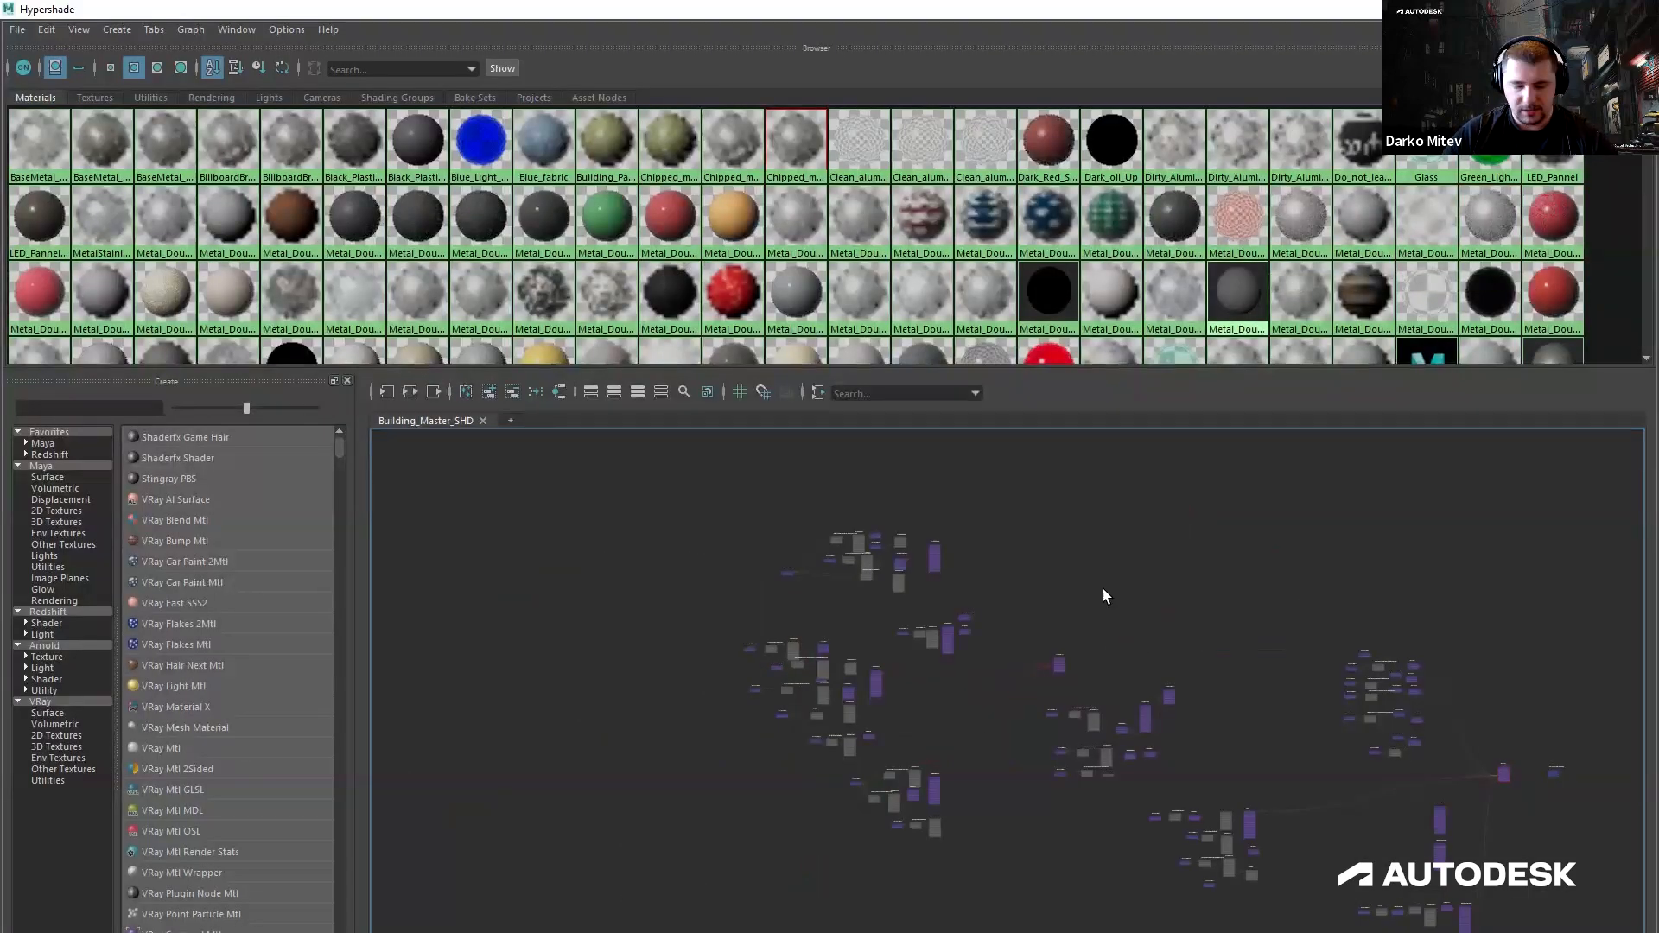
Shrink the material browser to enlarge the Building_Master_SHD graph area and list the materials by name without swatches.
alt+middle_drag(1170, 614, 798, 620)
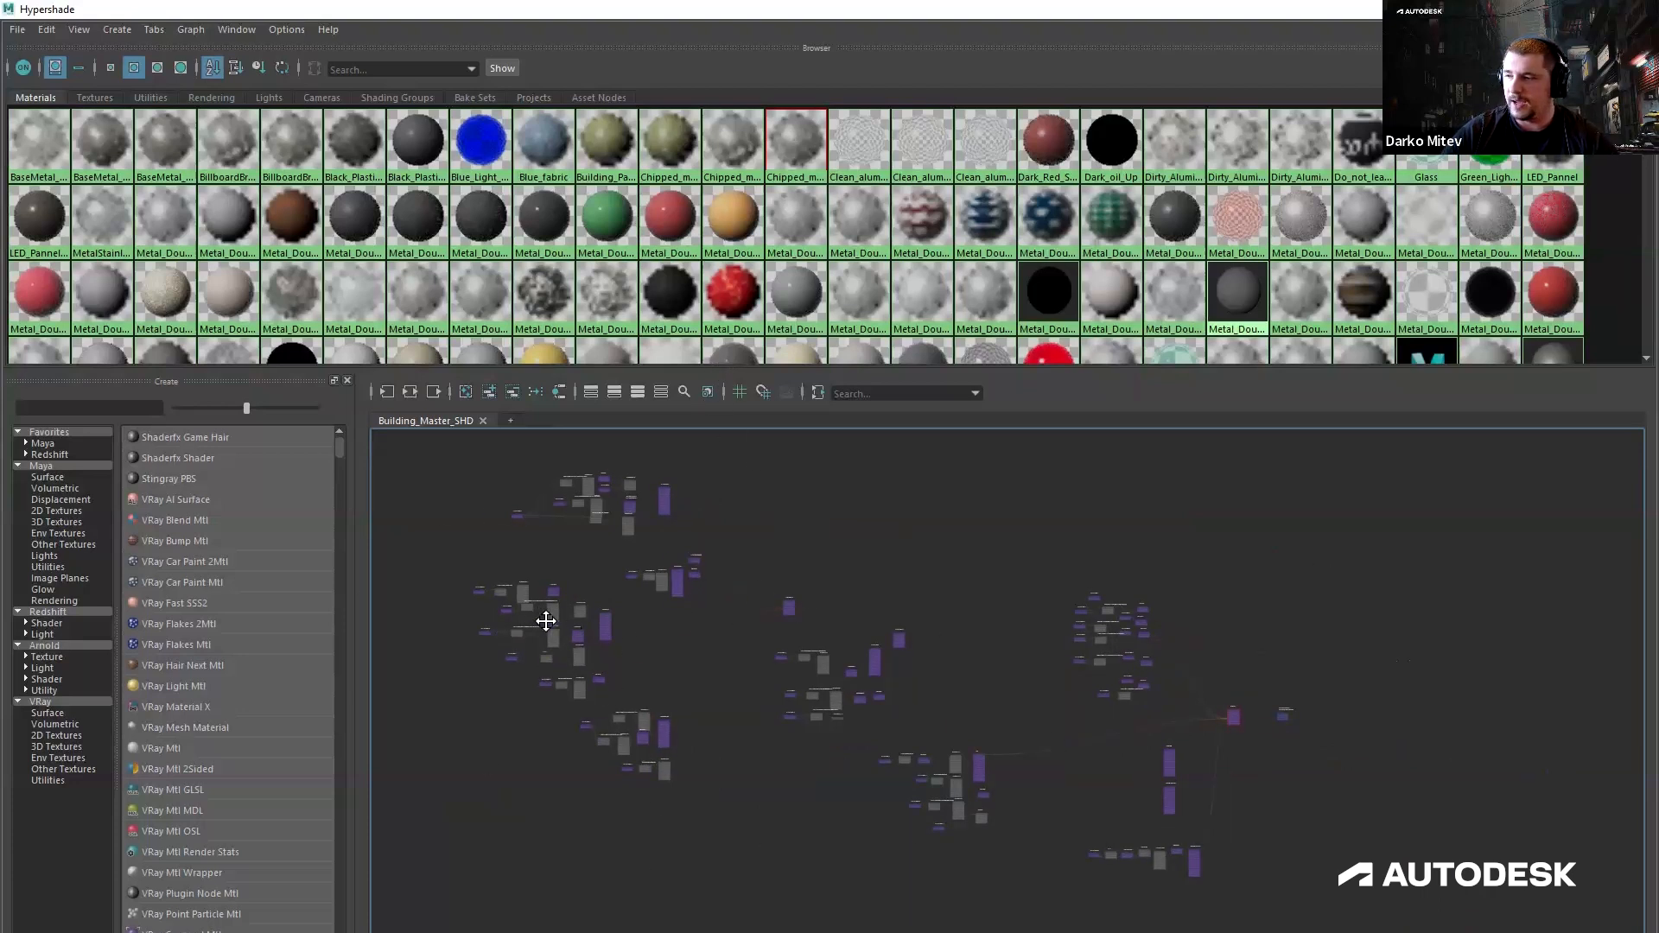
scroll(877, 647, up, 5)
drag(543, 366, 543, 241)
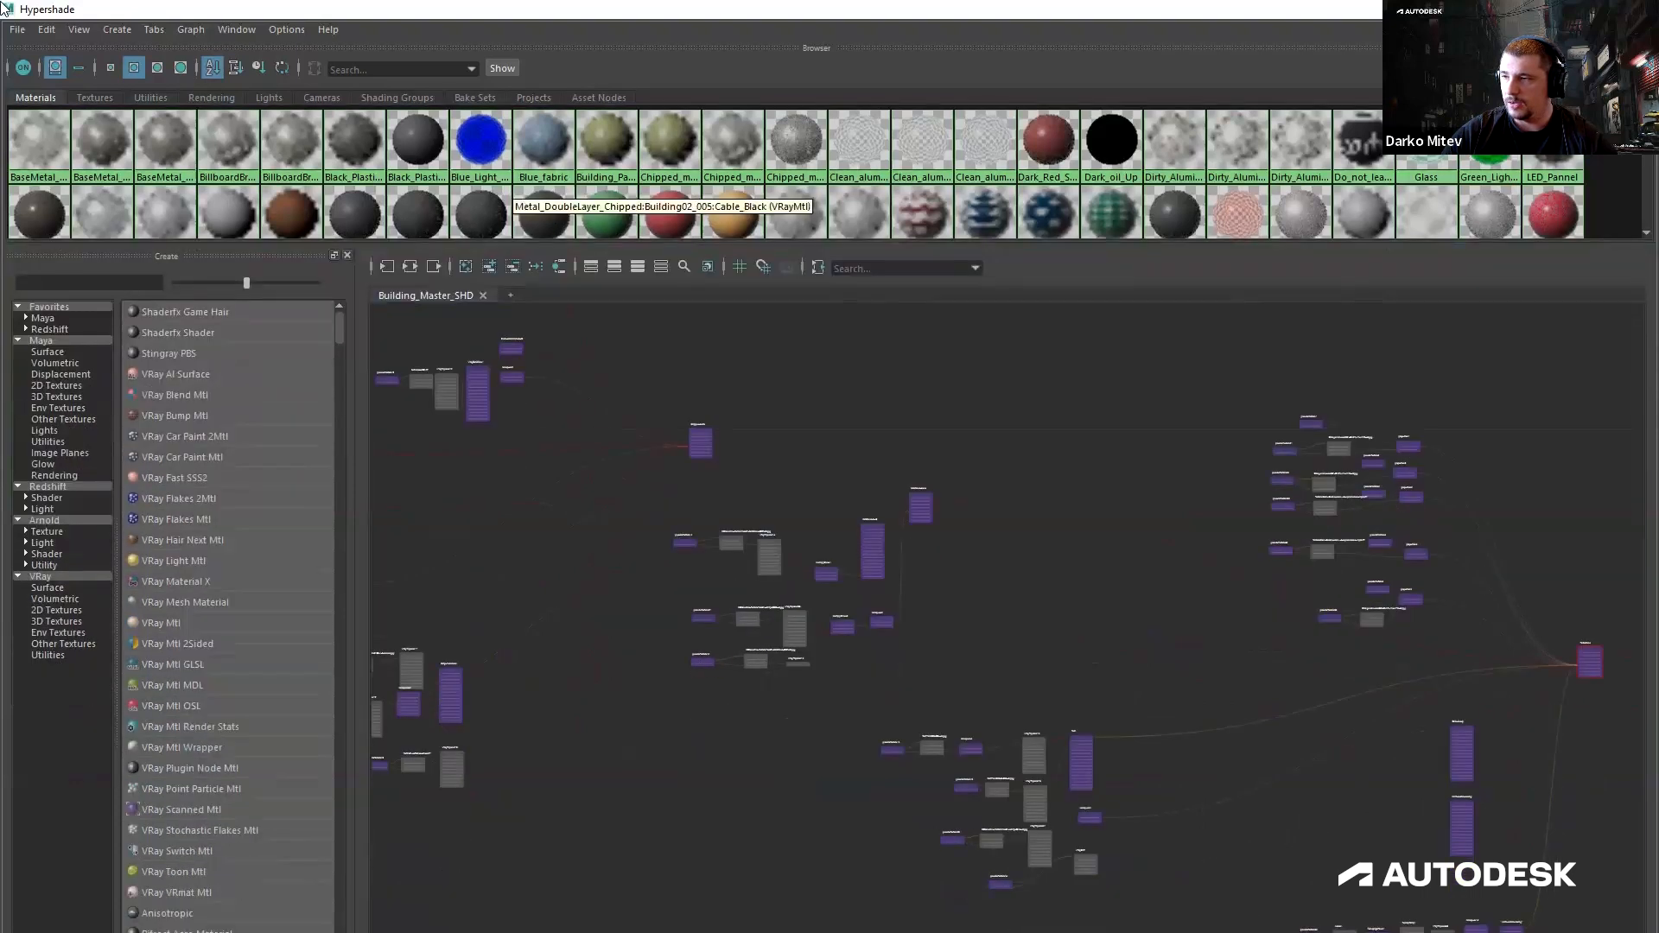
click(78, 68)
middle_drag(749, 519, 1368, 860)
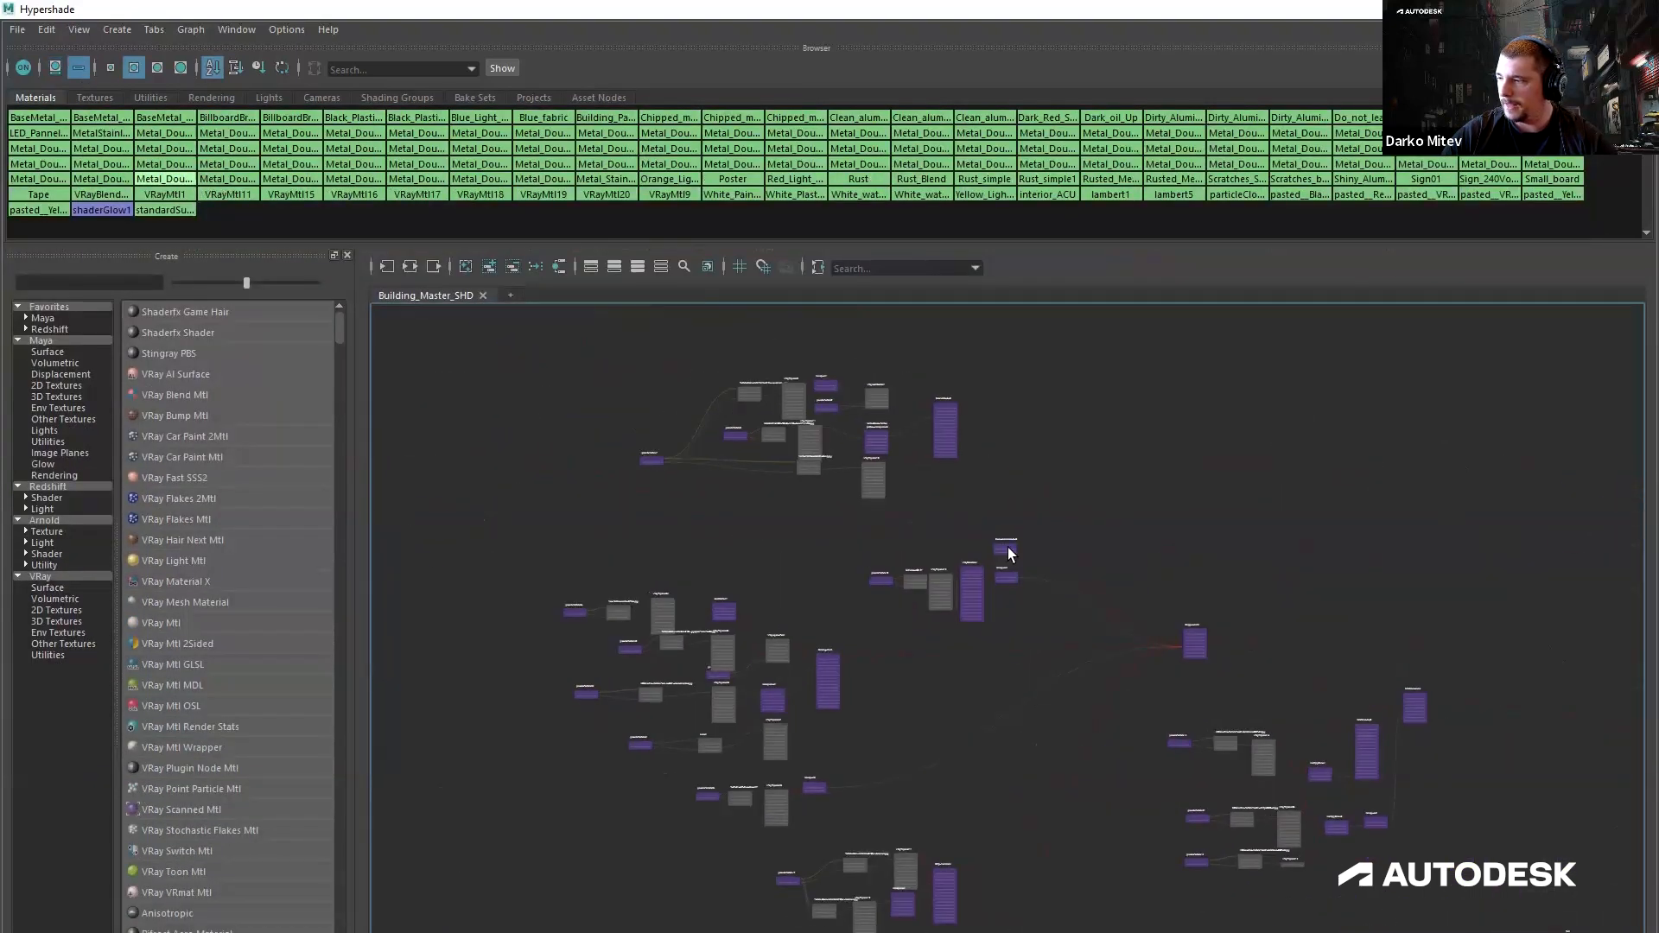
scroll(871, 420, up, 6)
Bring the V-Ray Frame Buffer into view to check the building render, and return to the Hypershade.
drag(0, 95, 1174, 2)
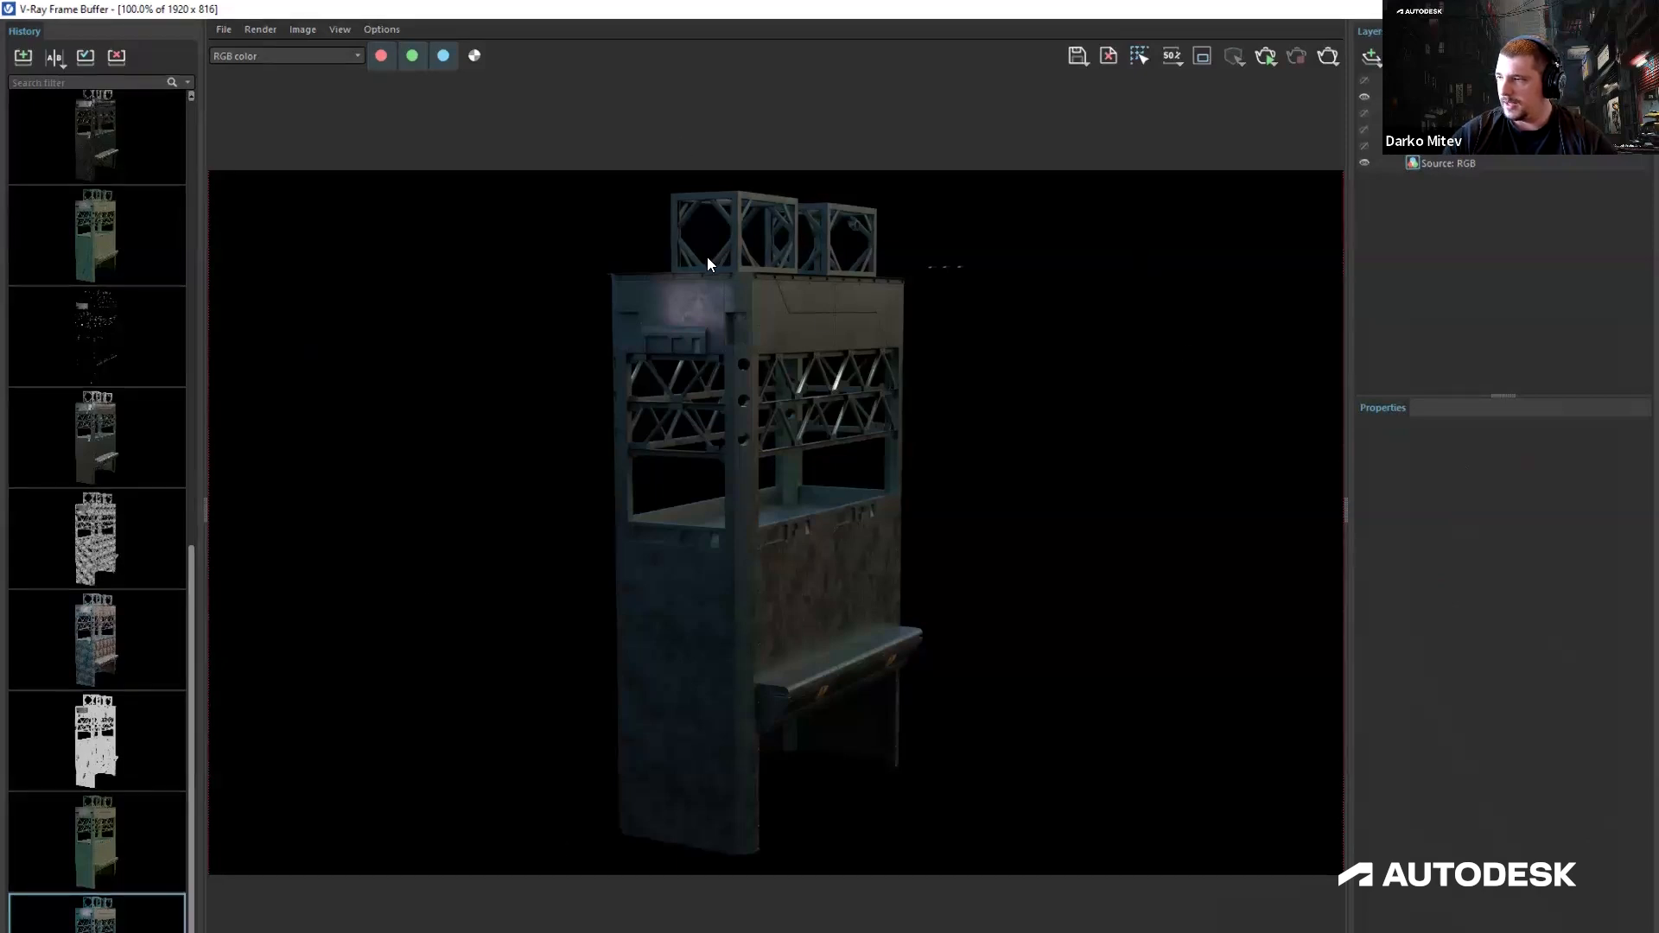
drag(207, 631, 202, 870)
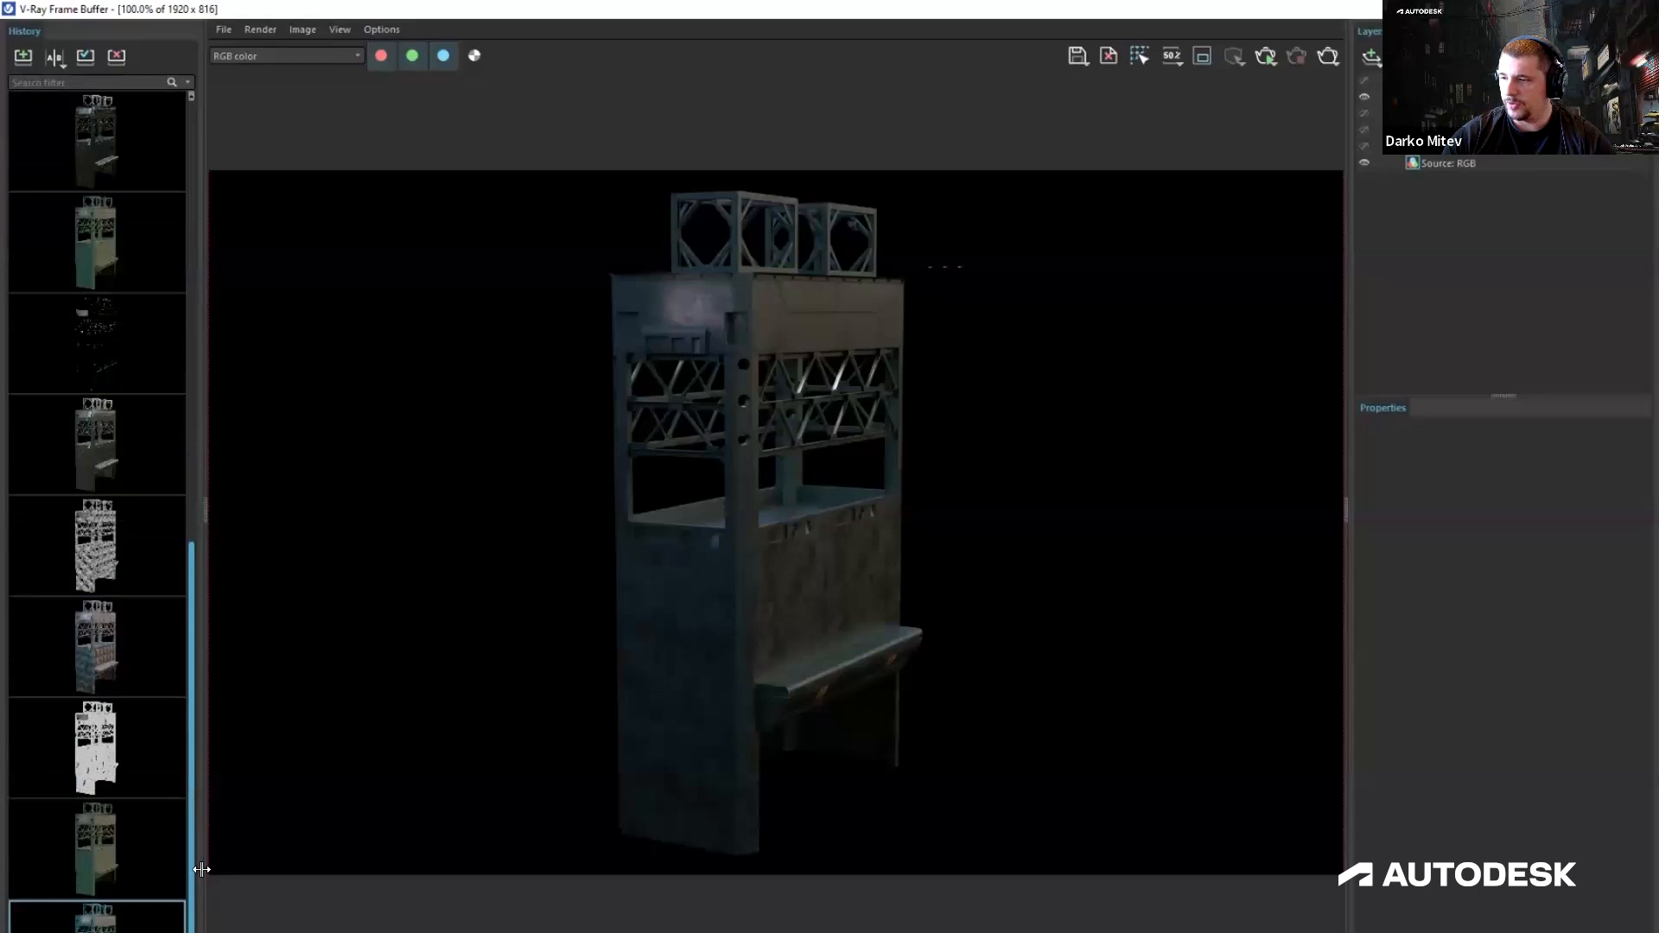
drag(660, 10, 0, 108)
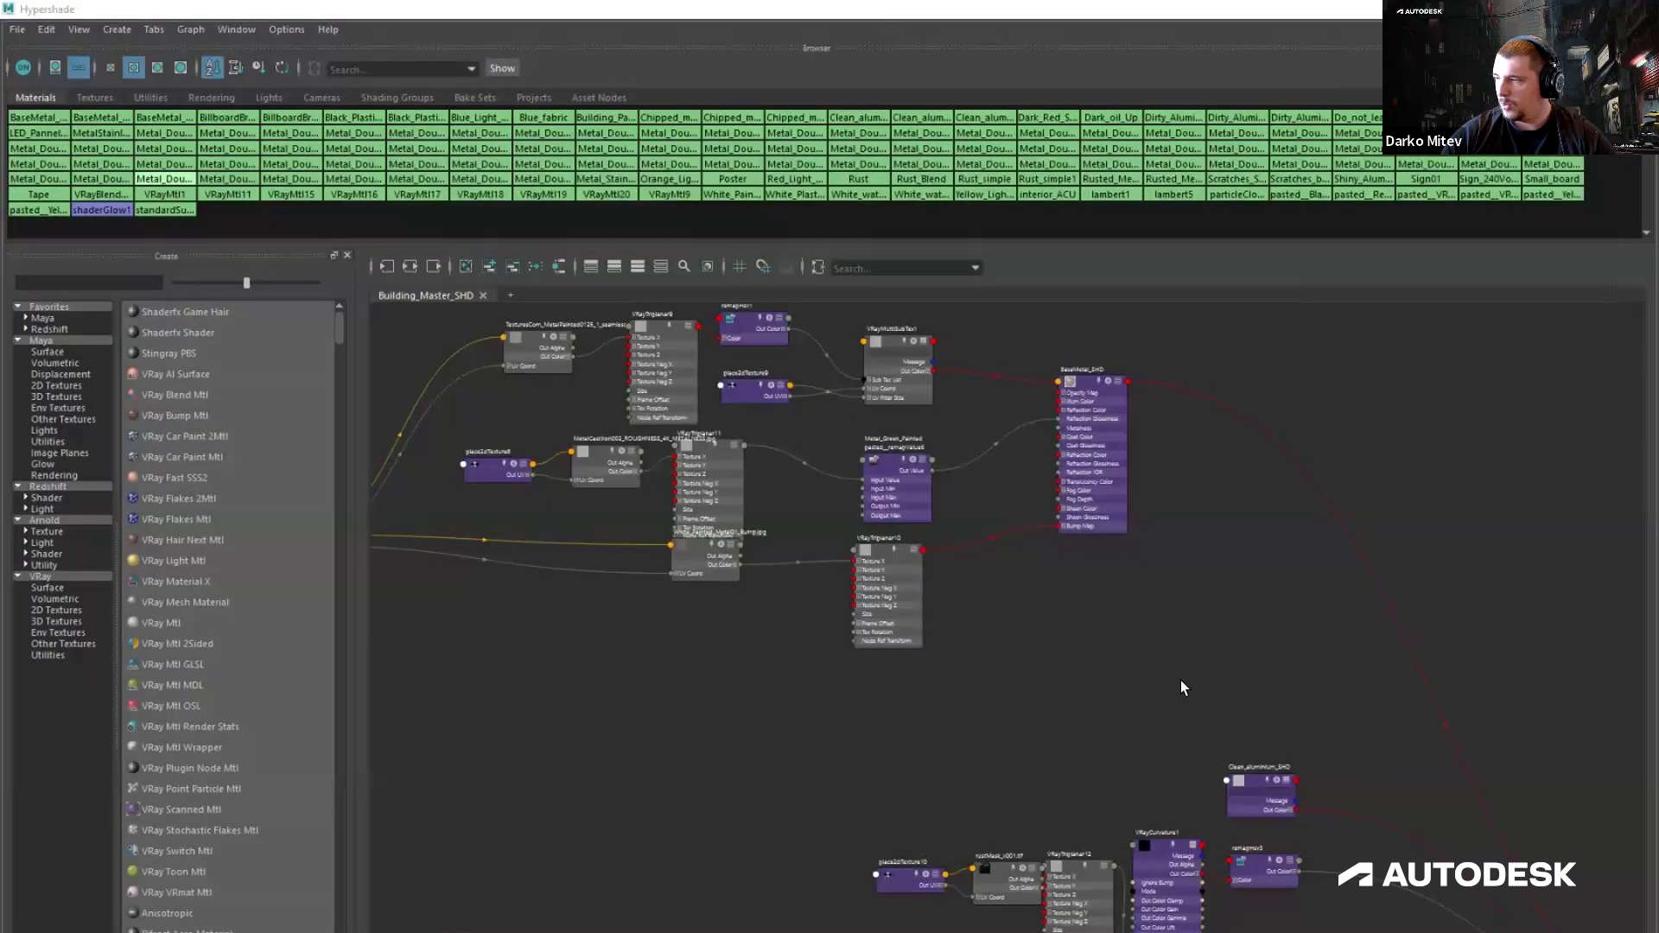
Examine the BaseMetal_SHD material and the nodes connected to it in the Building_Master_SHD graph.
scroll(1159, 678, down, 2)
scroll(975, 673, down, 2)
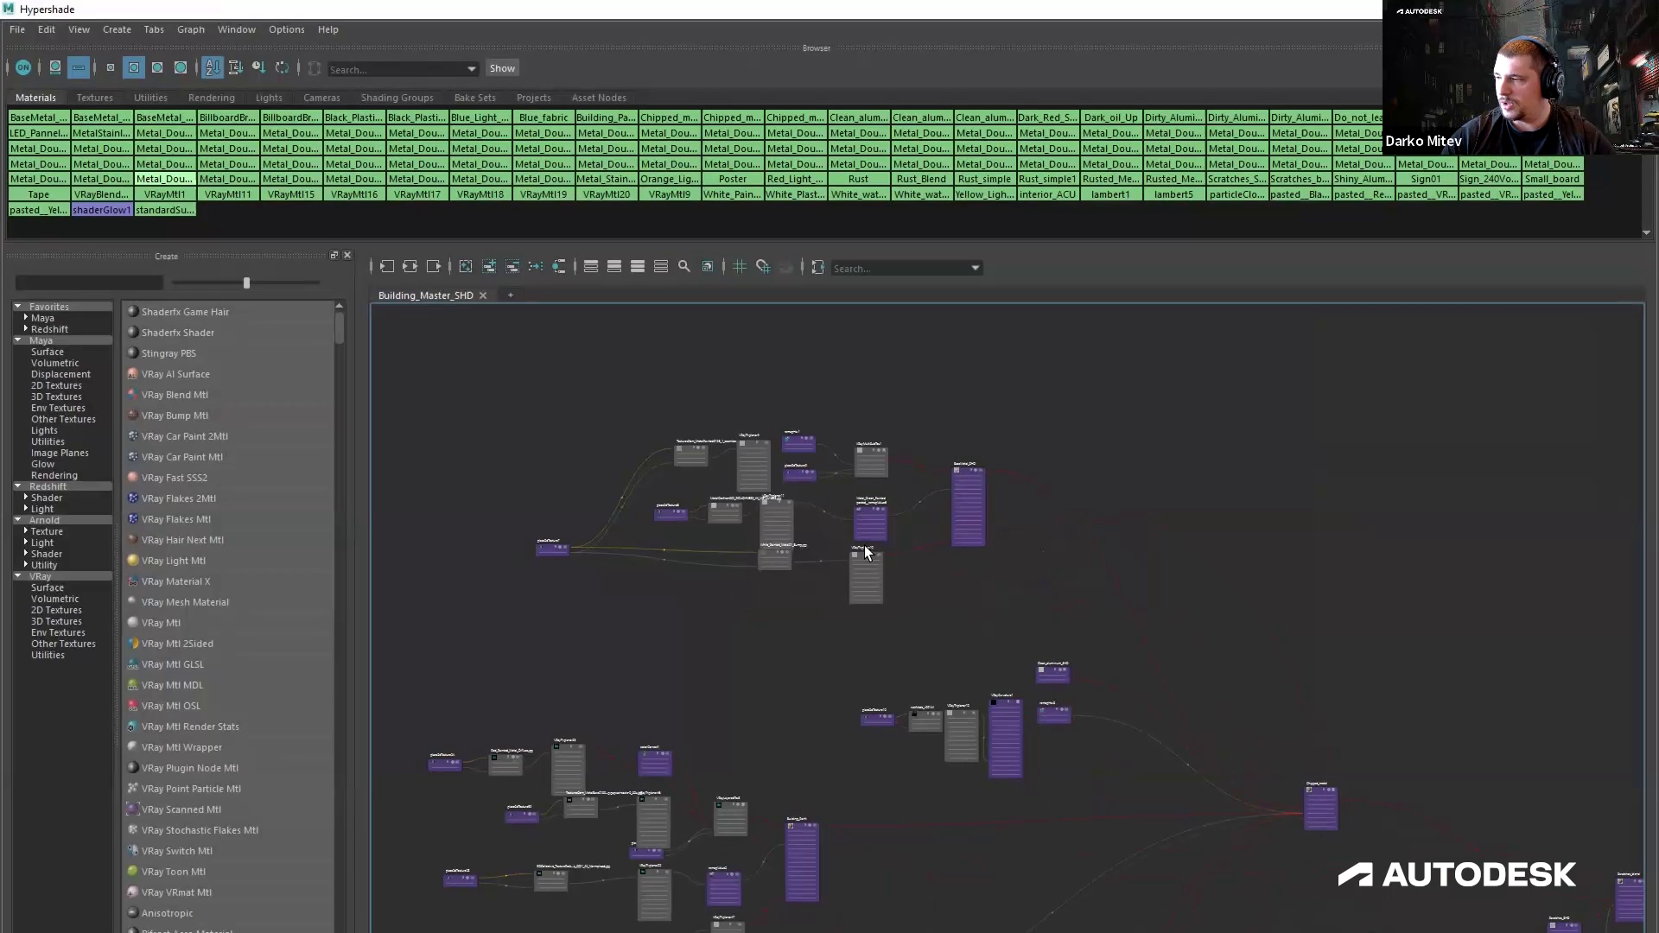
scroll(851, 496, down, 2)
alt+middle_drag(820, 466, 736, 270)
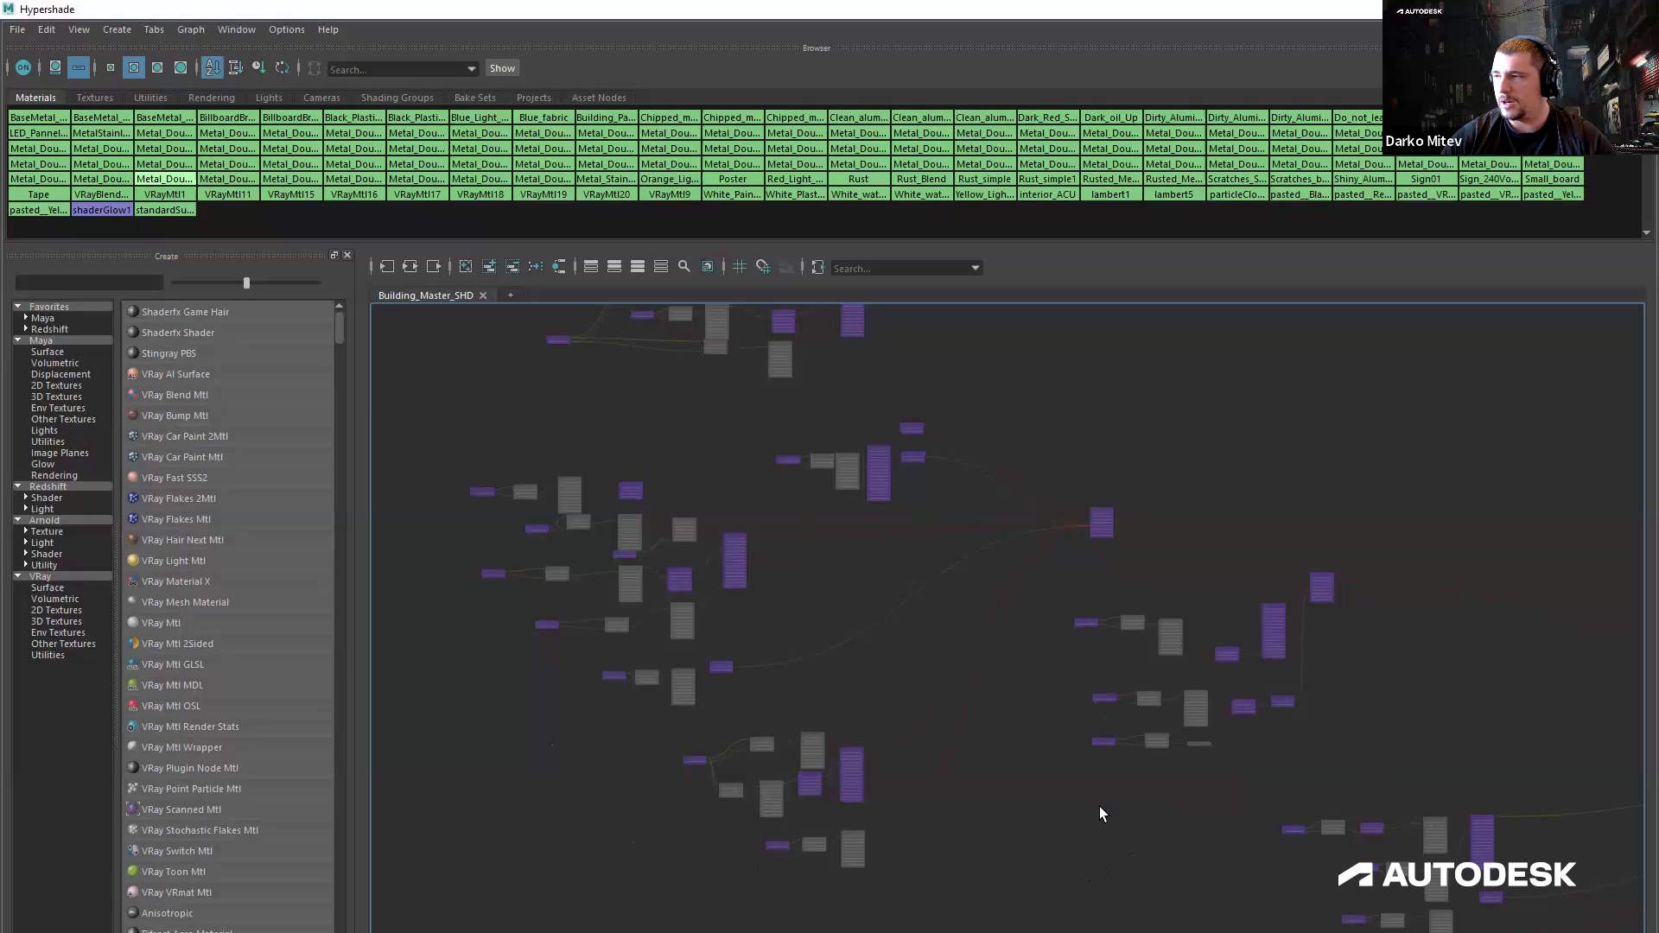
alt+middle_drag(1005, 702, 1006, 815)
scroll(876, 480, up, 4)
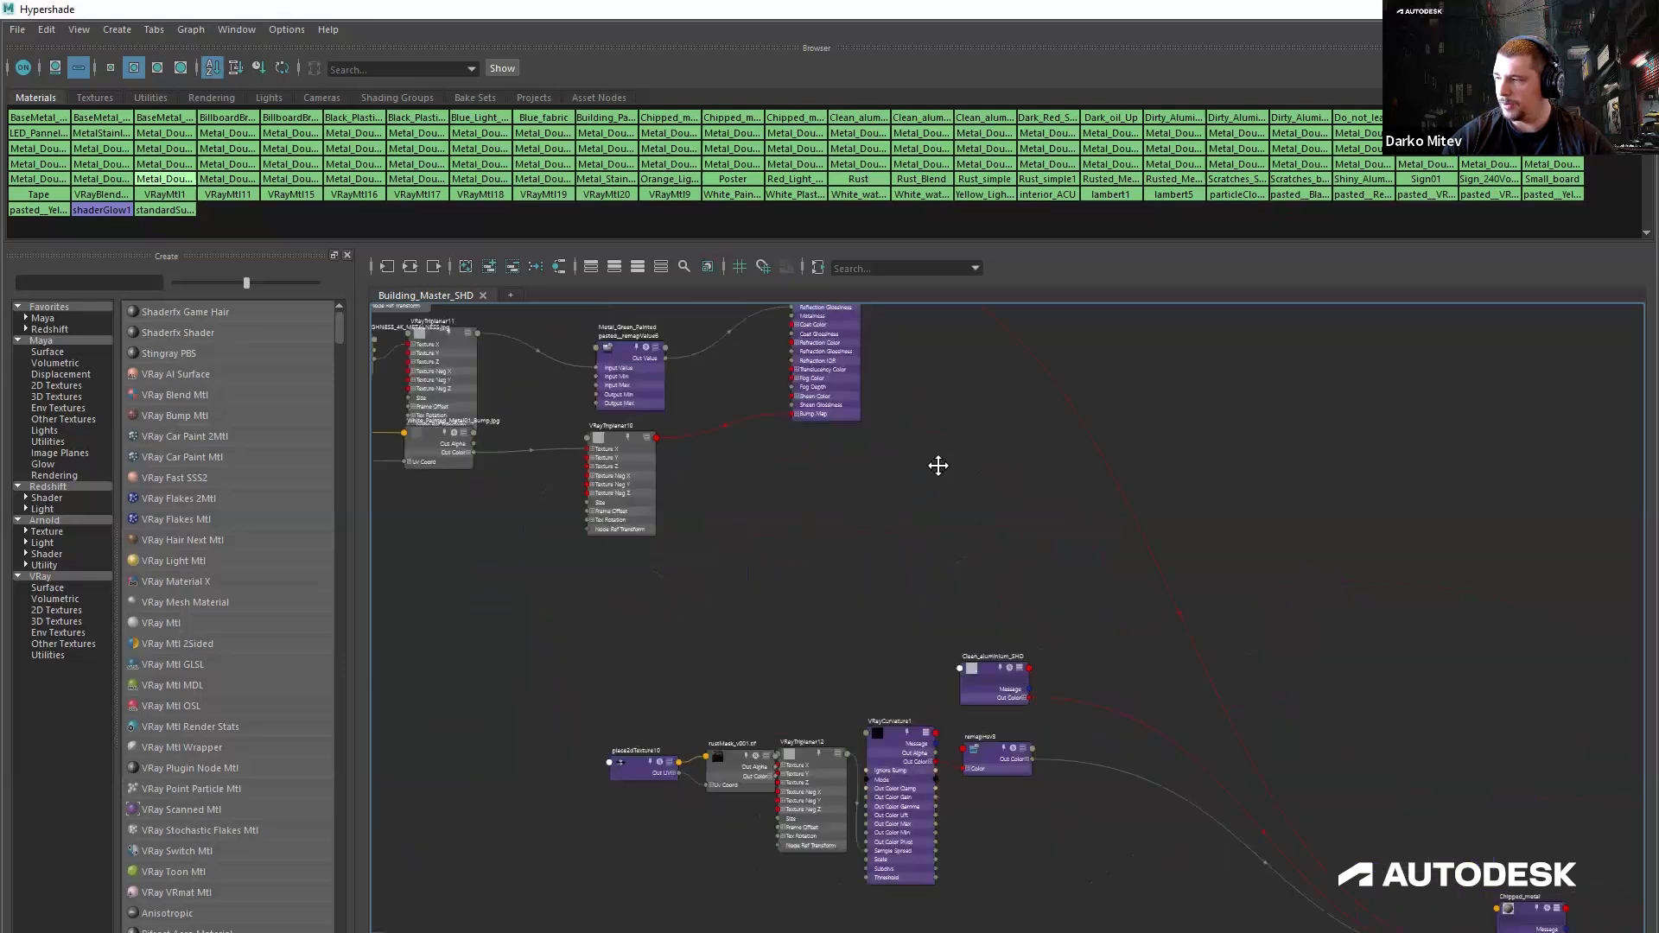
alt+middle_drag(939, 467, 1039, 722)
scroll(864, 473, up, 3)
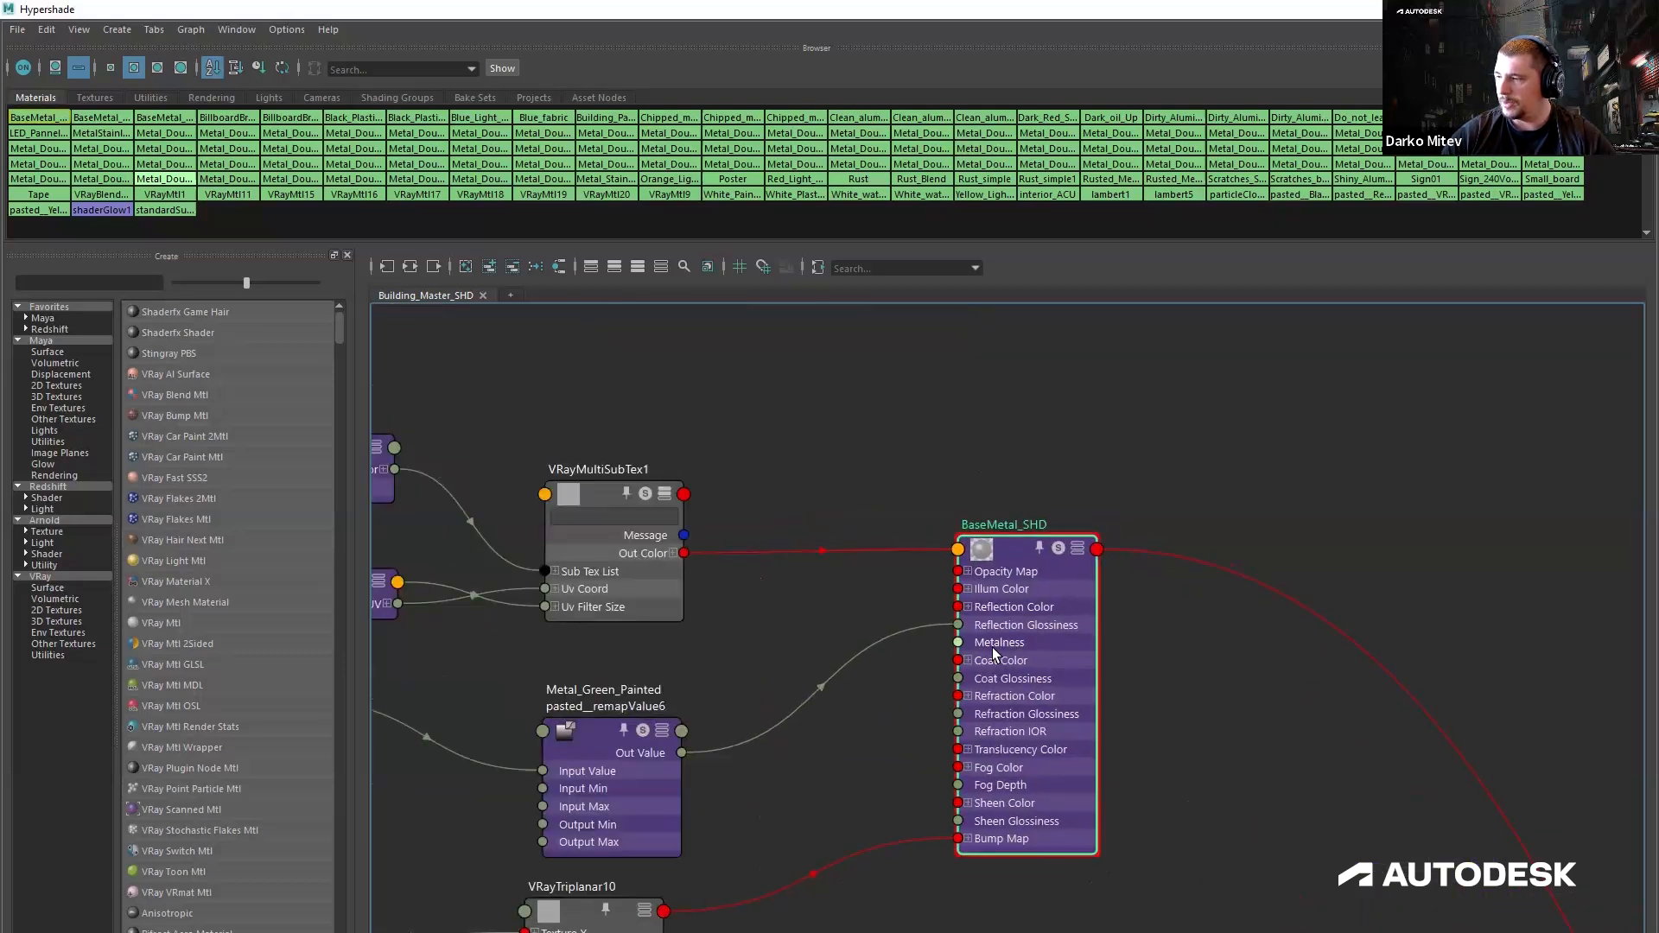
click(927, 554)
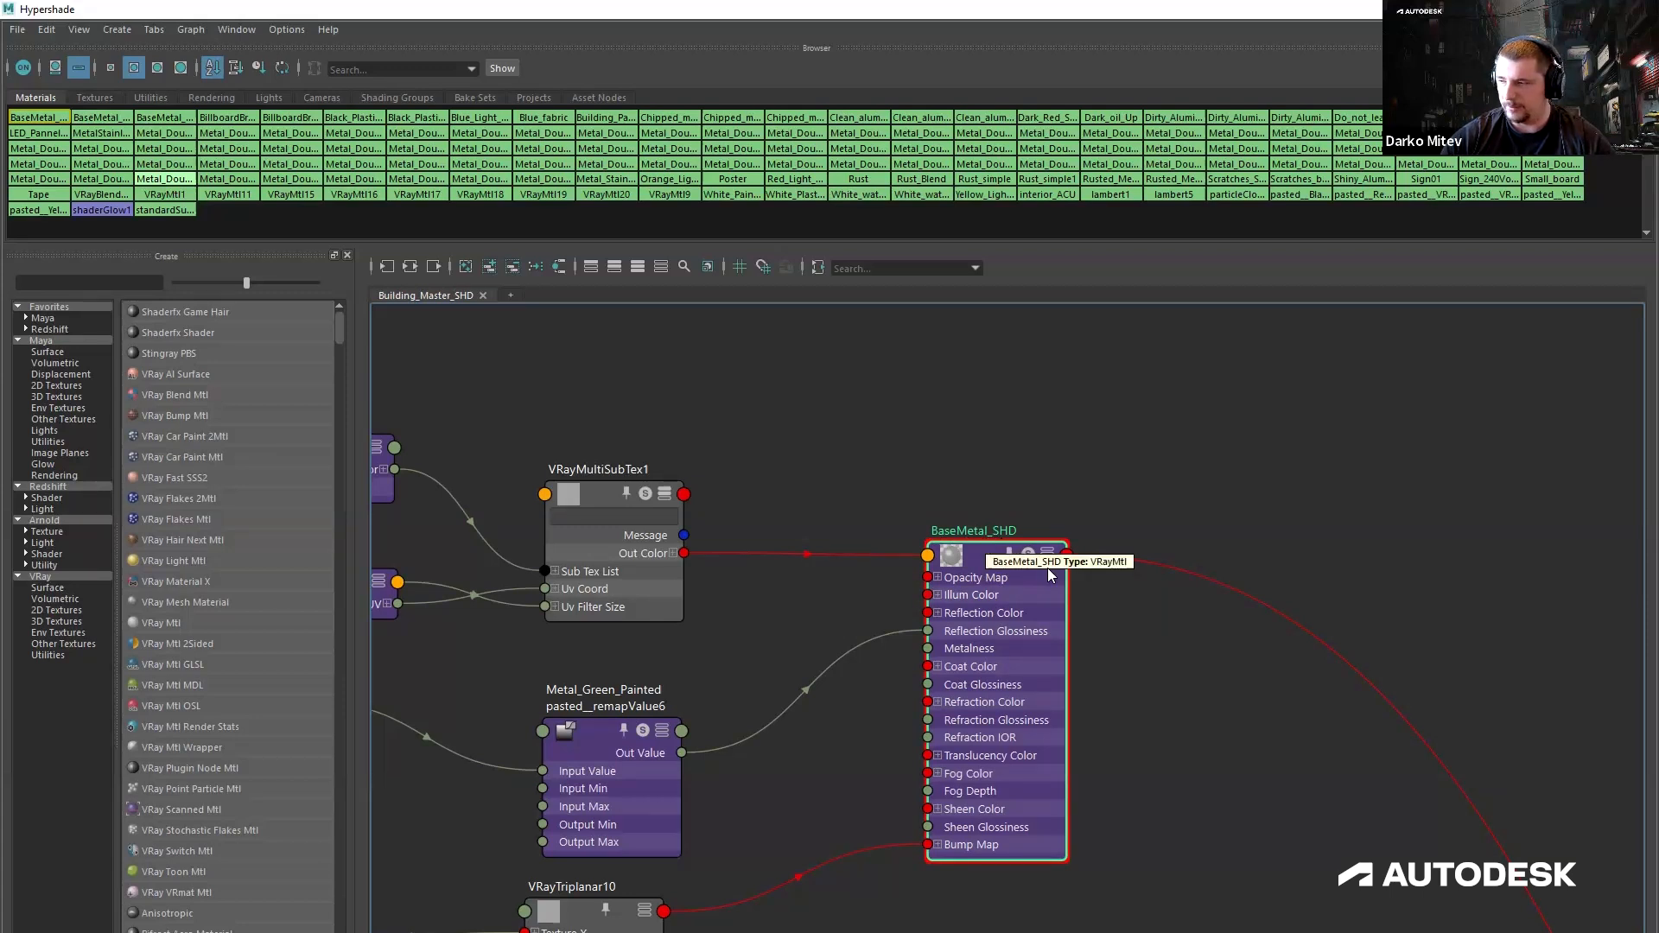
alt+middle_drag(1286, 784, 1497, 758)
alt+middle_drag(820, 366, 997, 340)
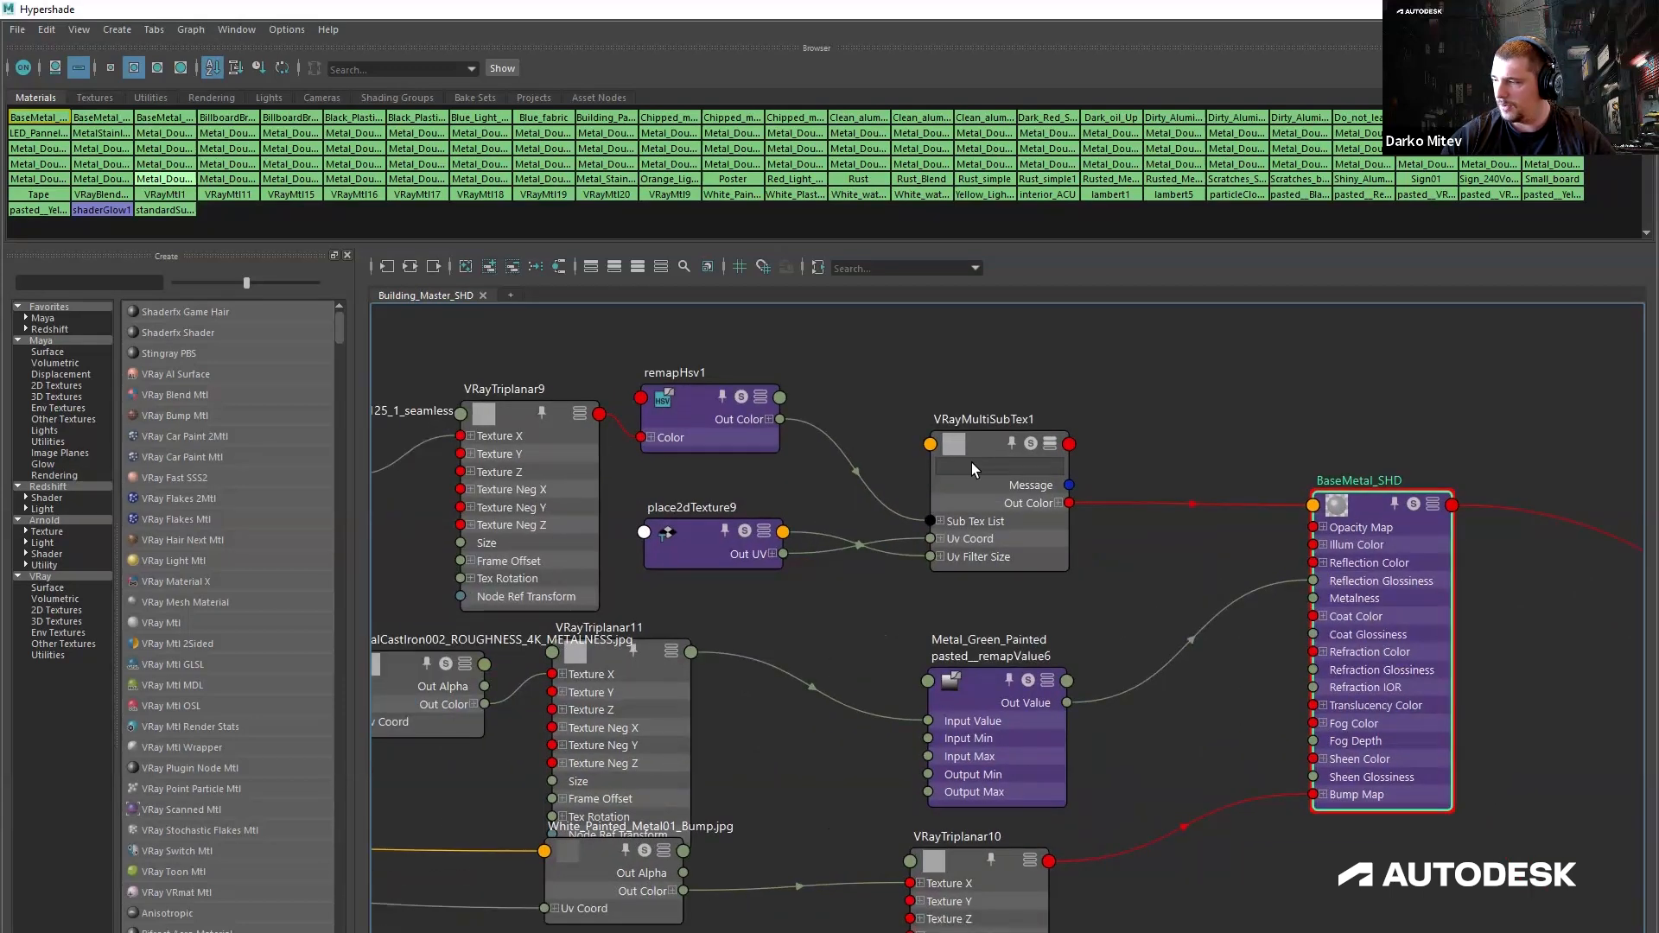
Spread out the color, roughness and bump branches feeding BaseMetal_SHD so their nodes no longer overlap.
scroll(972, 463, down, 2)
drag(839, 448, 1013, 399)
click(860, 501)
drag(856, 501, 858, 467)
drag(1009, 594, 991, 557)
drag(875, 709, 902, 758)
click(1046, 790)
Examine the TexturesCom_MetalPainted0125_1_seamless texture node that feeds VRayTriplanar9.
alt+middle_drag(931, 757, 737, 720)
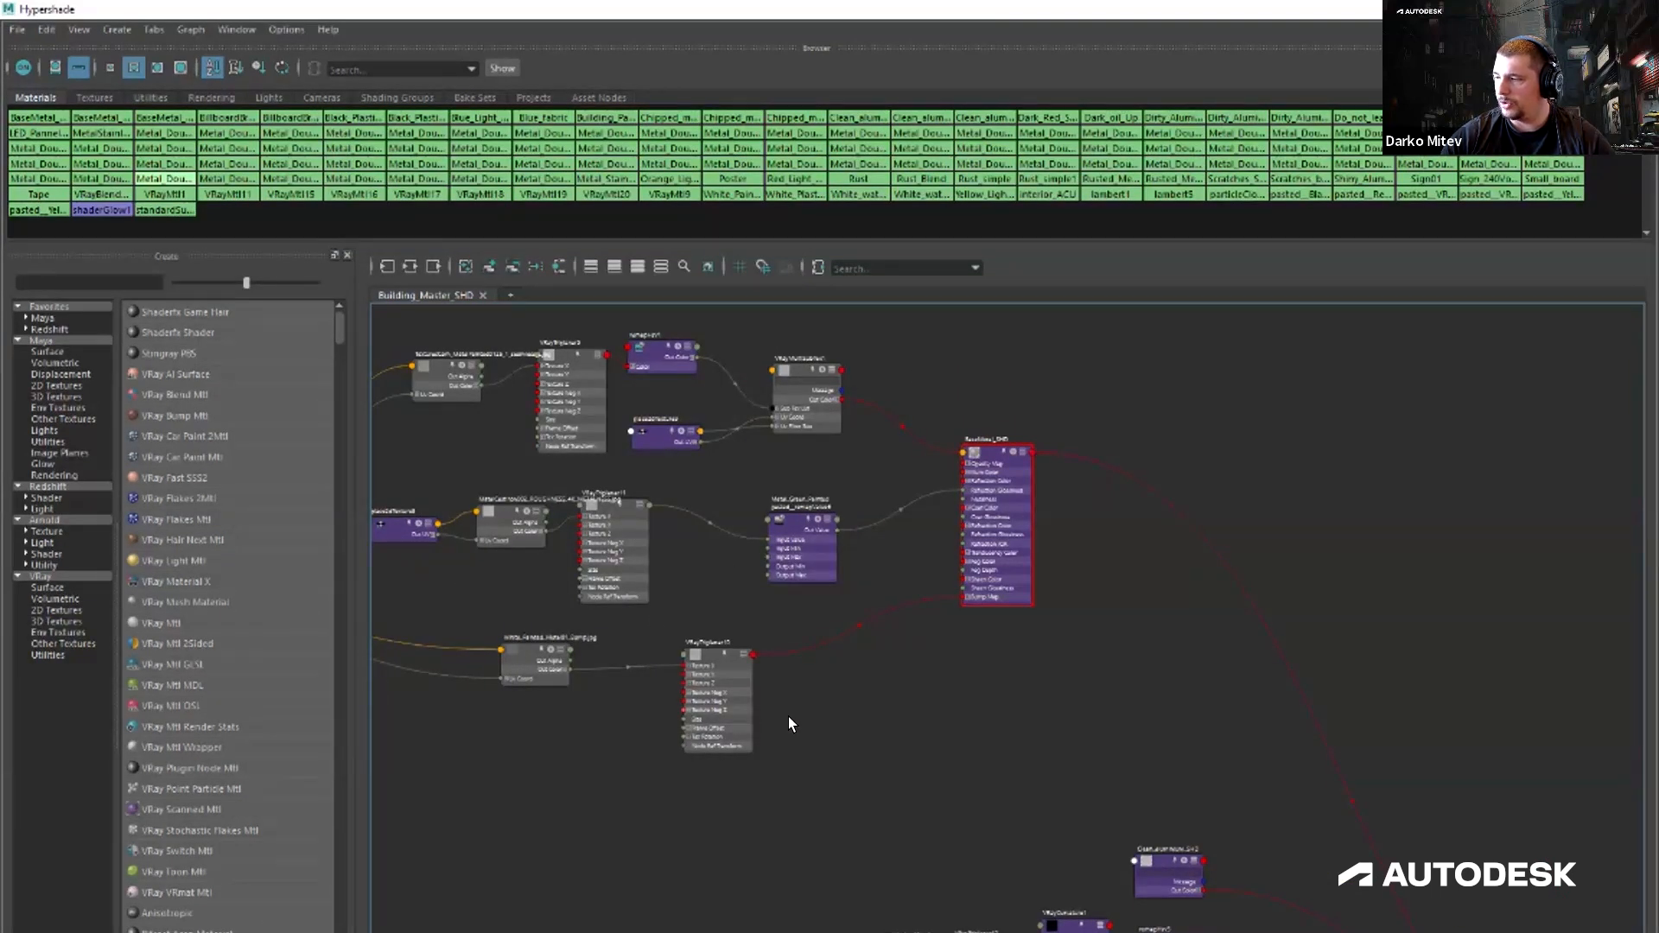
alt+middle_drag(884, 718, 975, 734)
scroll(975, 734, down, 2)
scroll(674, 591, up, 4)
click(612, 379)
scroll(598, 402, up, 5)
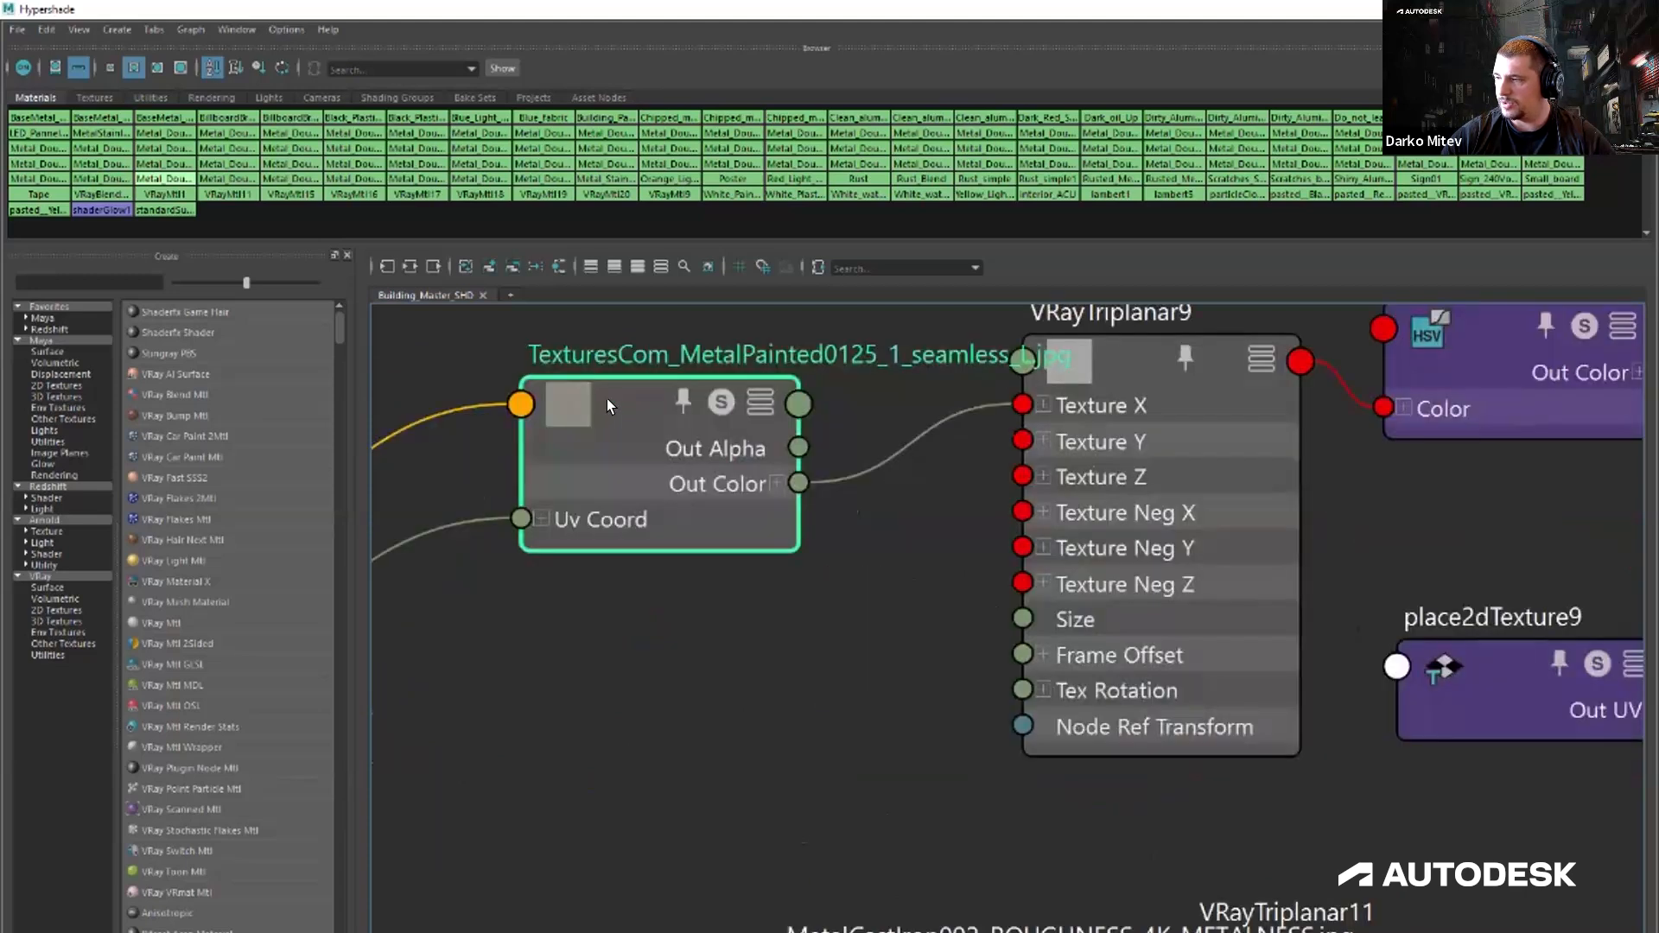
scroll(579, 459, down, 2)
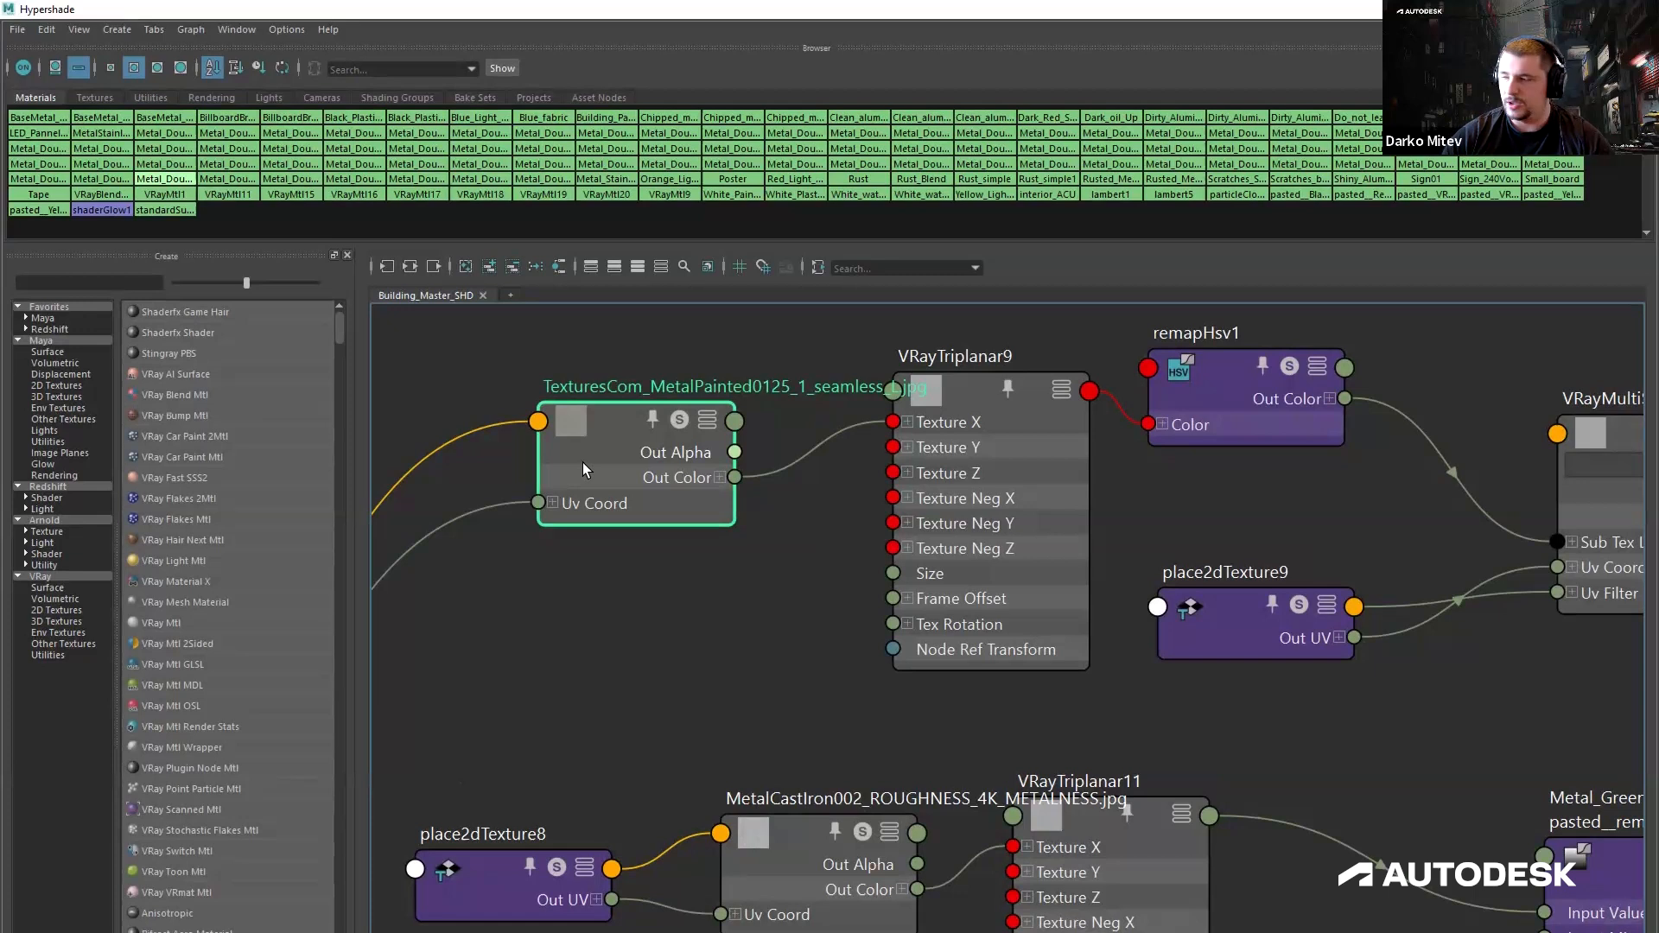
scroll(952, 563, down, 2)
alt+middle_drag(862, 610, 778, 598)
Space the VRayTriplanar9, remapHsv1 and VRayMultiSubTex1 nodes of the BaseMetal_SHD color branch further apart.
click(874, 537)
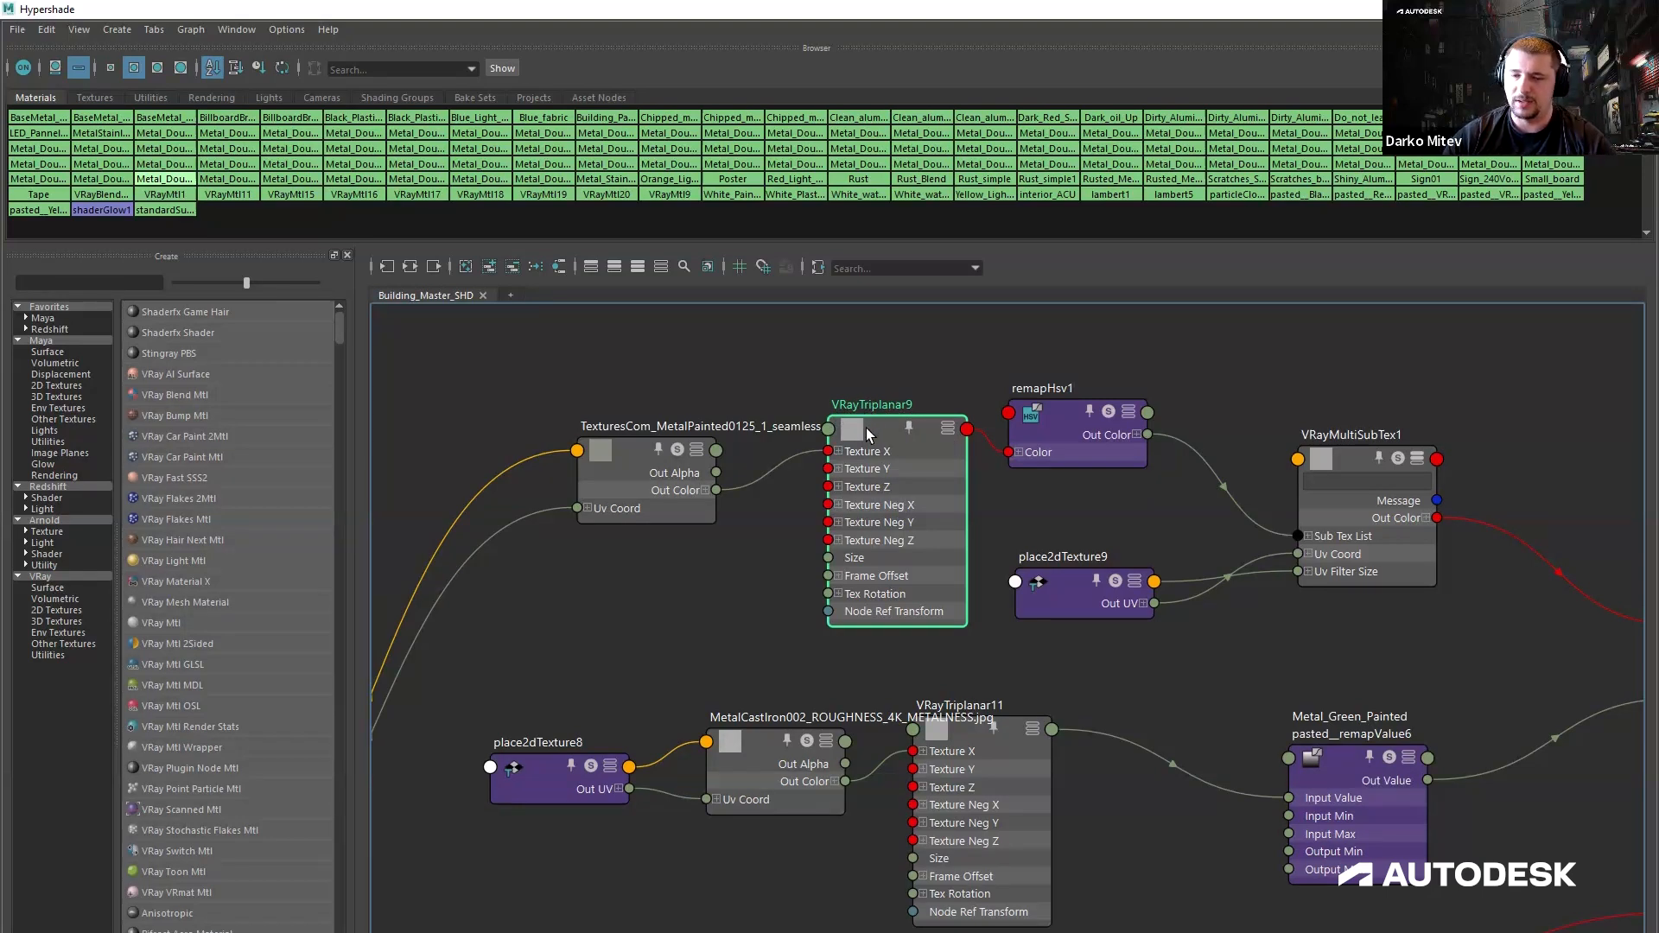
mouse_move(903, 541)
mouse_down()
mouse_move(921, 542)
mouse_move(910, 560)
mouse_up()
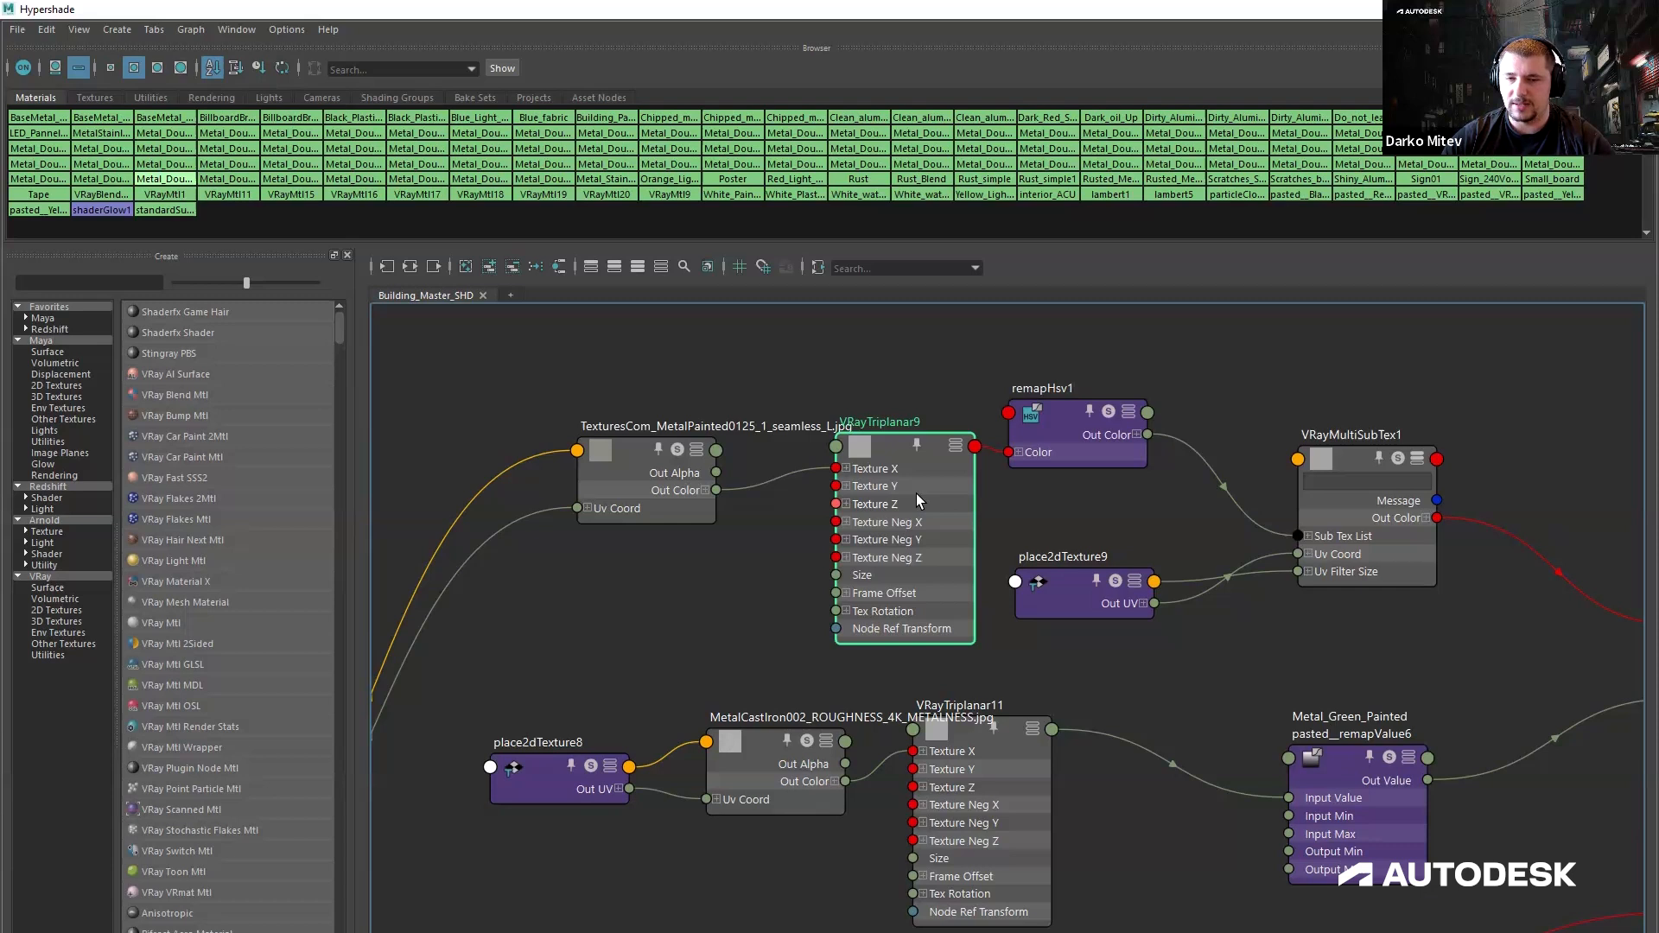
alt+middle_drag(1043, 518, 840, 567)
click(846, 562)
drag(1139, 499, 1204, 479)
drag(767, 352, 817, 360)
mouse_move(920, 396)
mouse_down()
mouse_move(914, 354)
mouse_move(870, 388)
mouse_move(913, 383)
mouse_move(896, 429)
mouse_move(931, 387)
mouse_up()
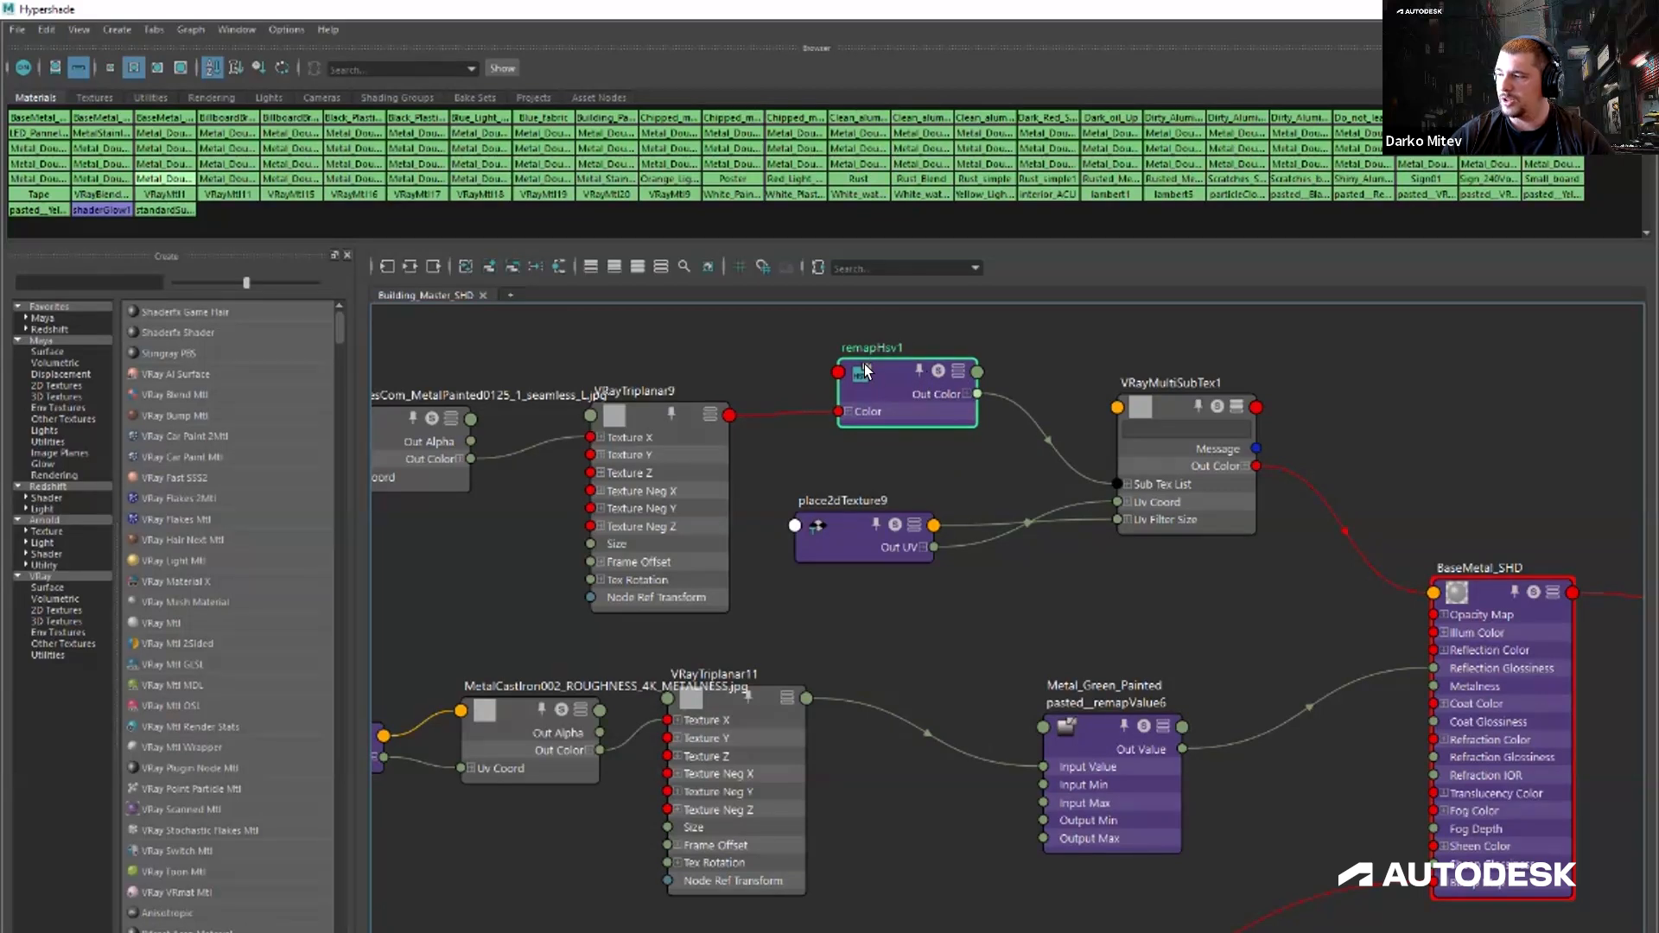
drag(890, 386, 849, 366)
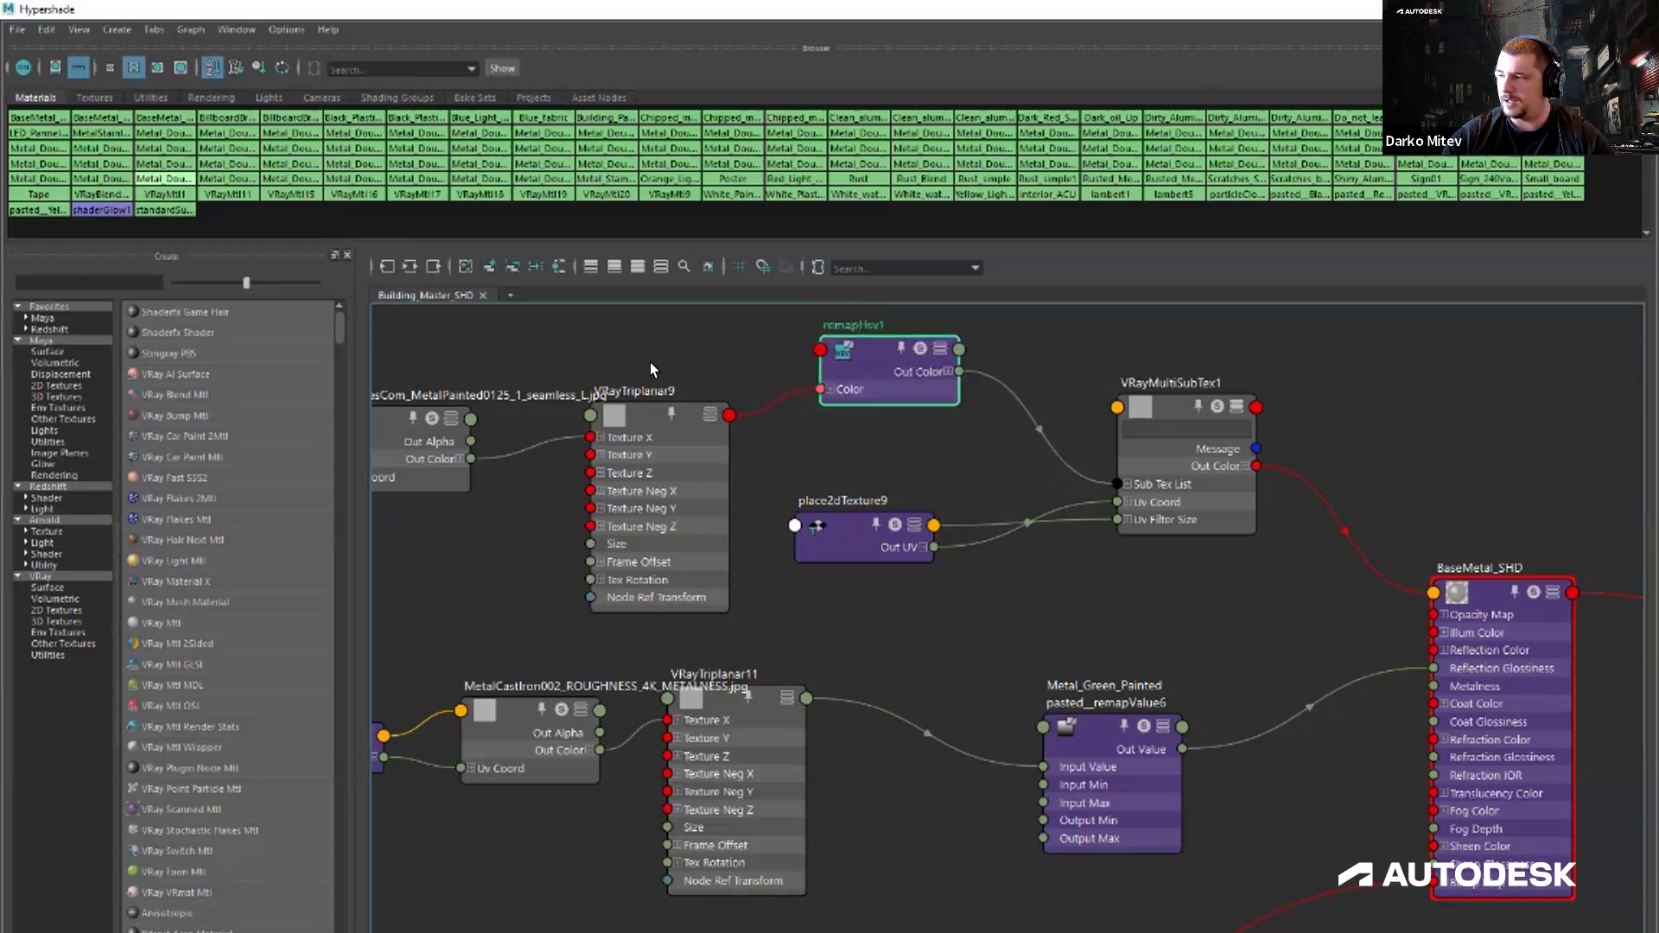
Examine the base metal surface on the building's upper panels, trusses and frames in the V-Ray Frame Buffer render, and return to the Hypershade.
scroll(946, 510, down, 3)
middle_drag(1081, 654, 1035, 551)
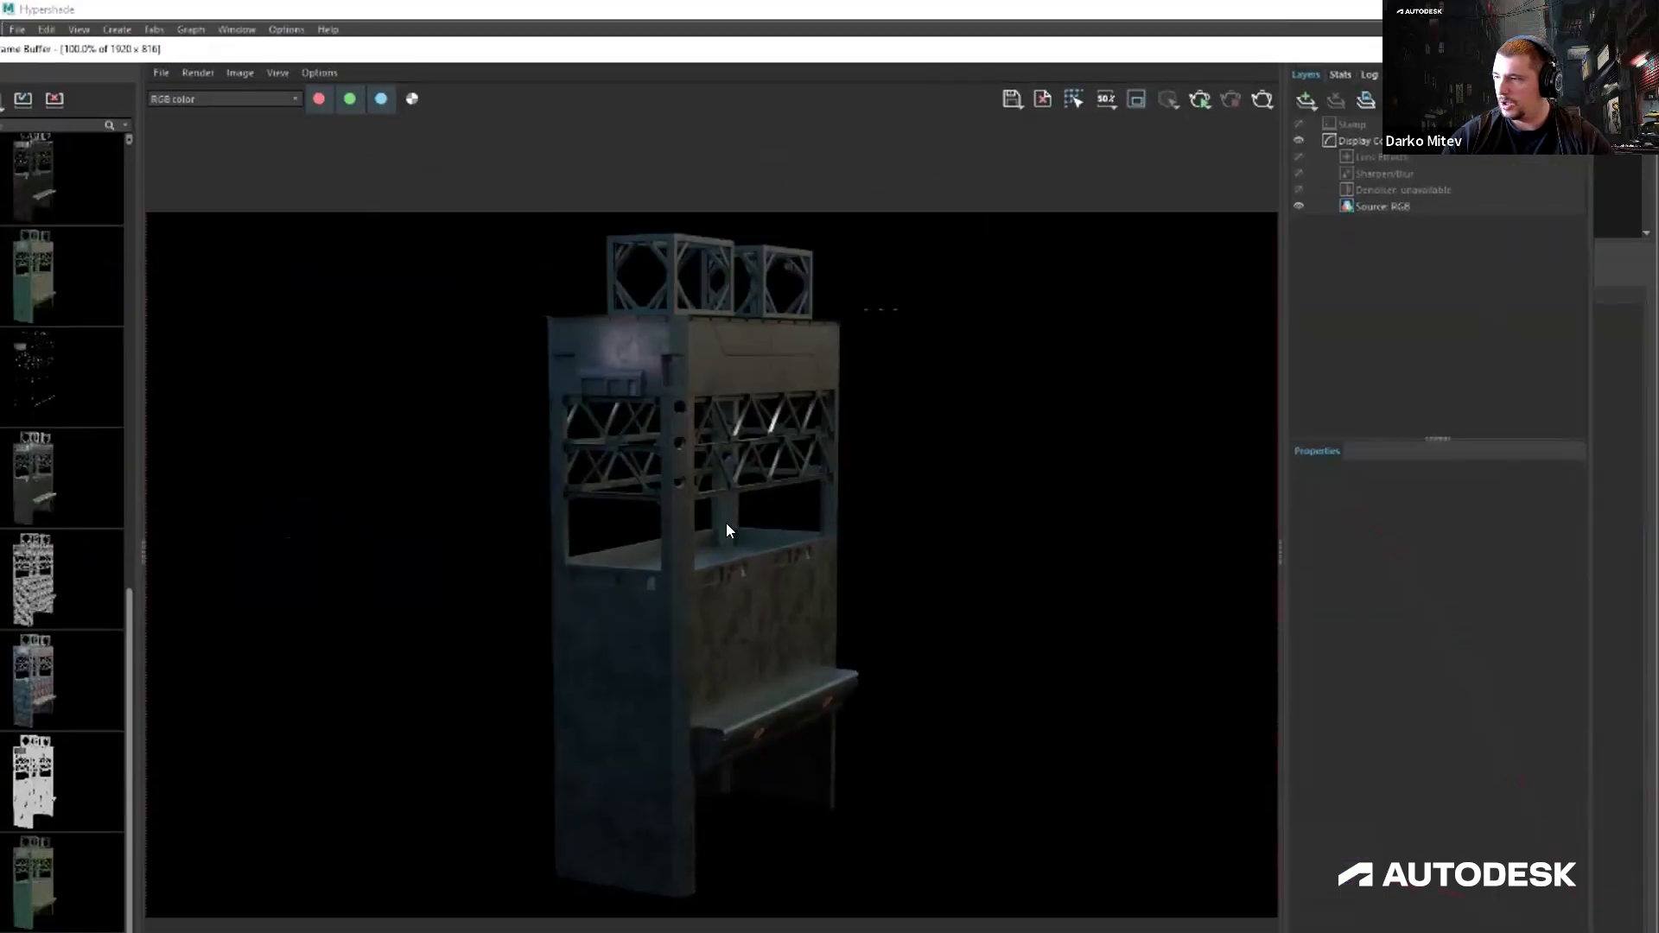
scroll(738, 561, up, 3)
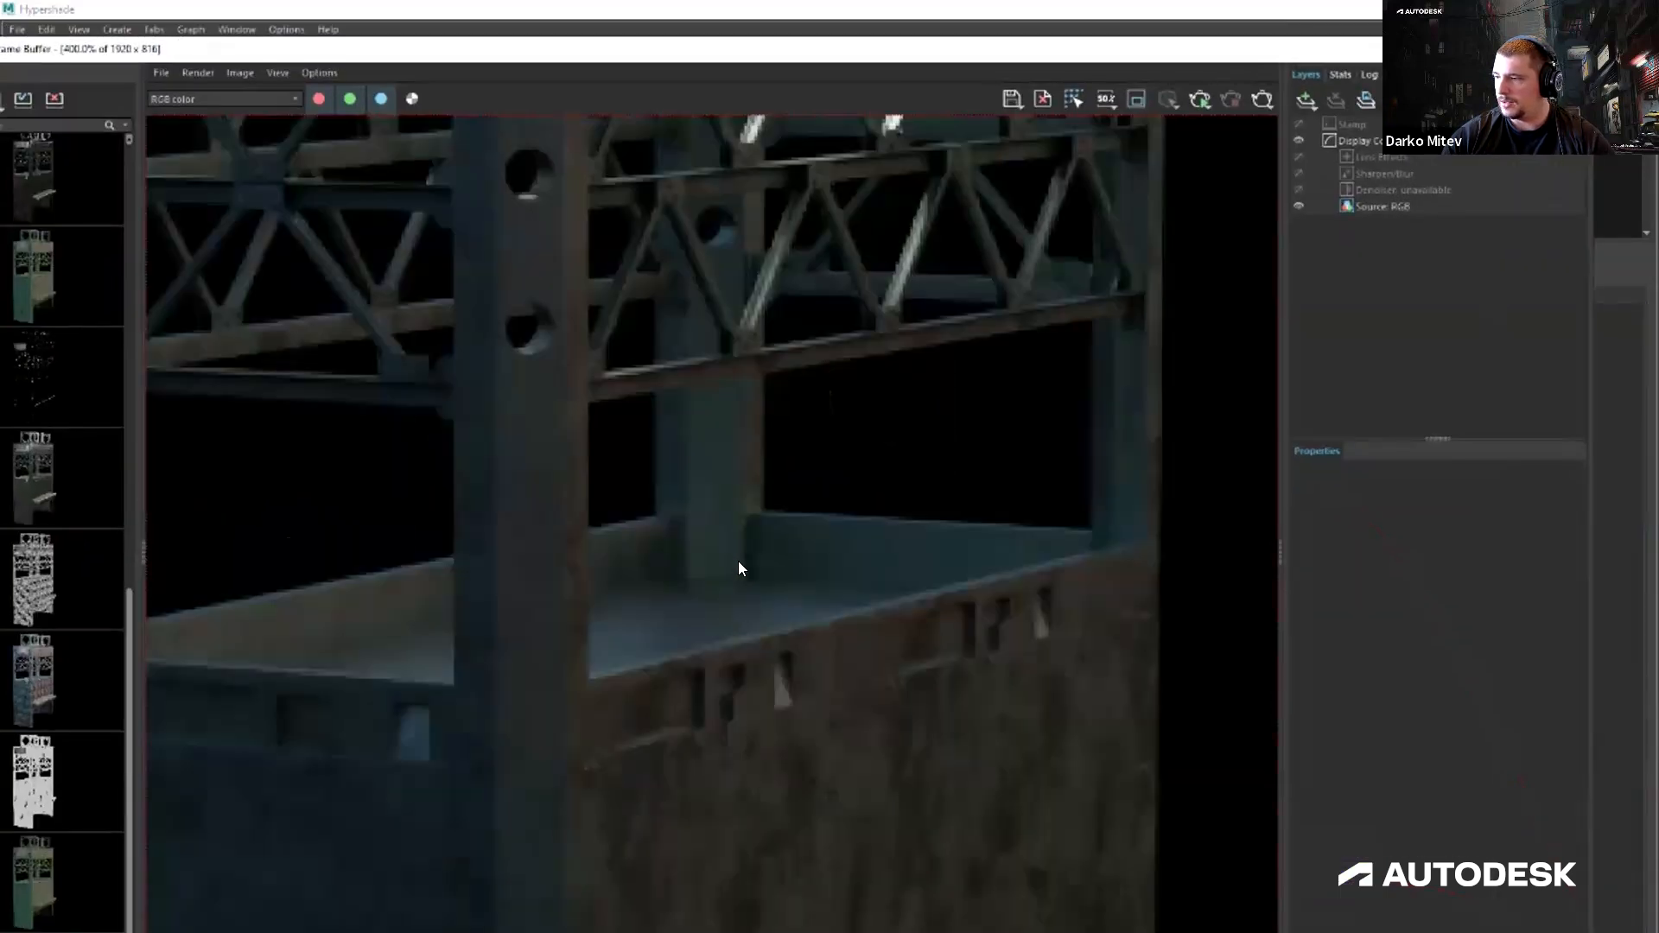
scroll(742, 562, down, 1)
scroll(769, 413, up, 1)
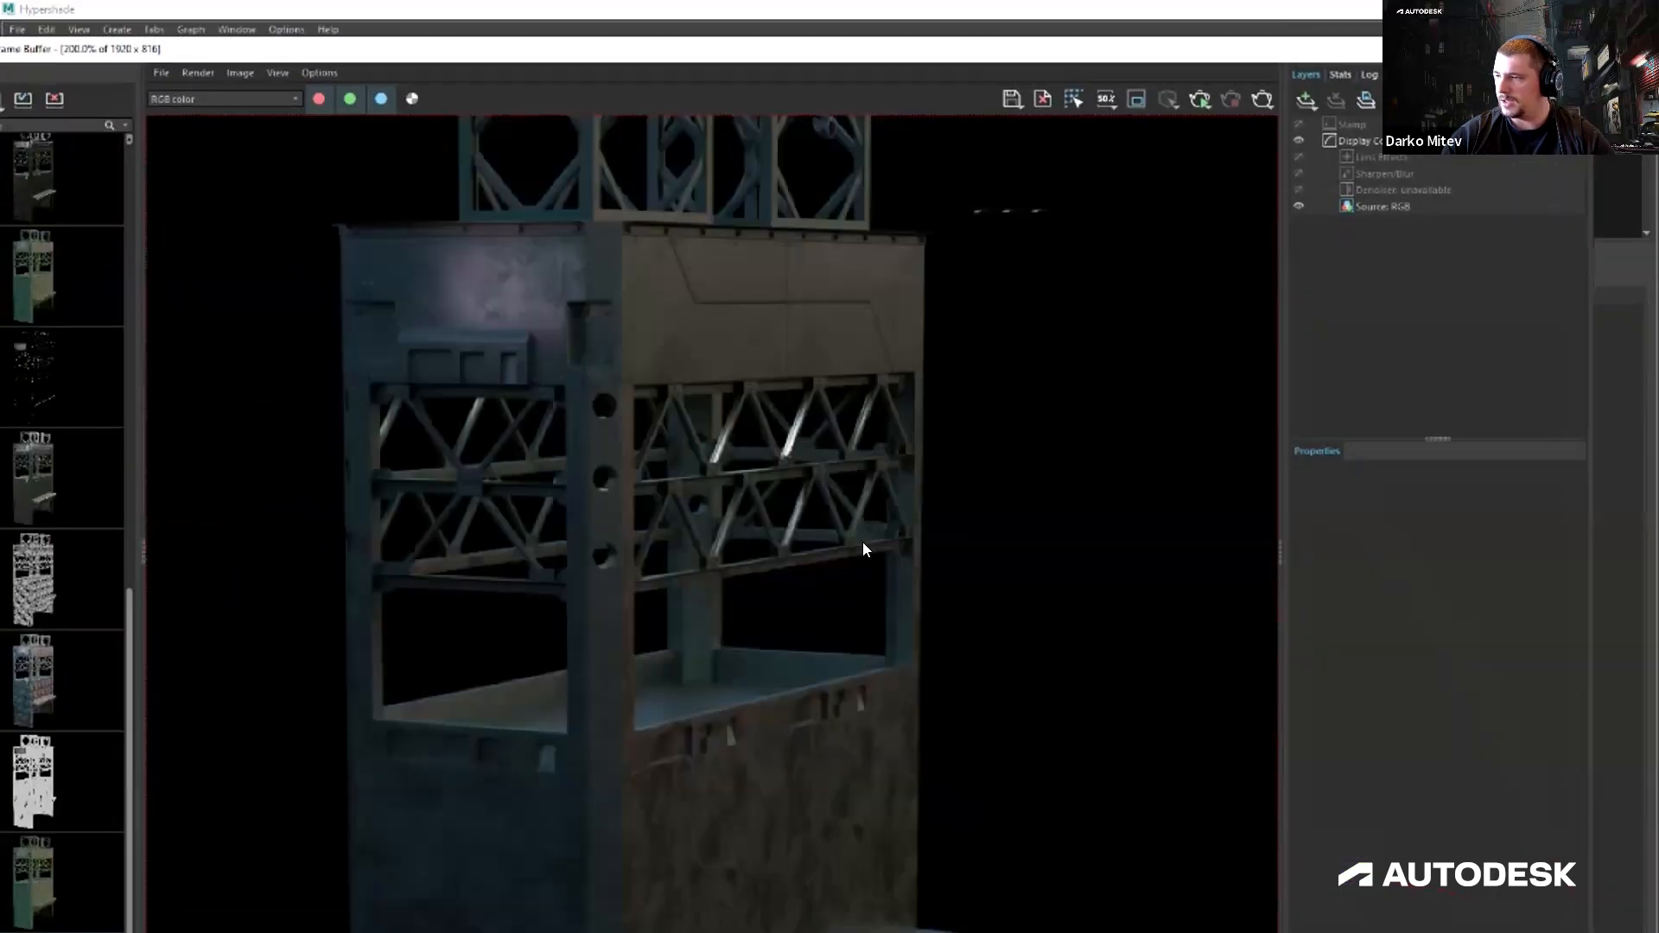
middle_drag(875, 609, 904, 571)
scroll(570, 330, up, 1)
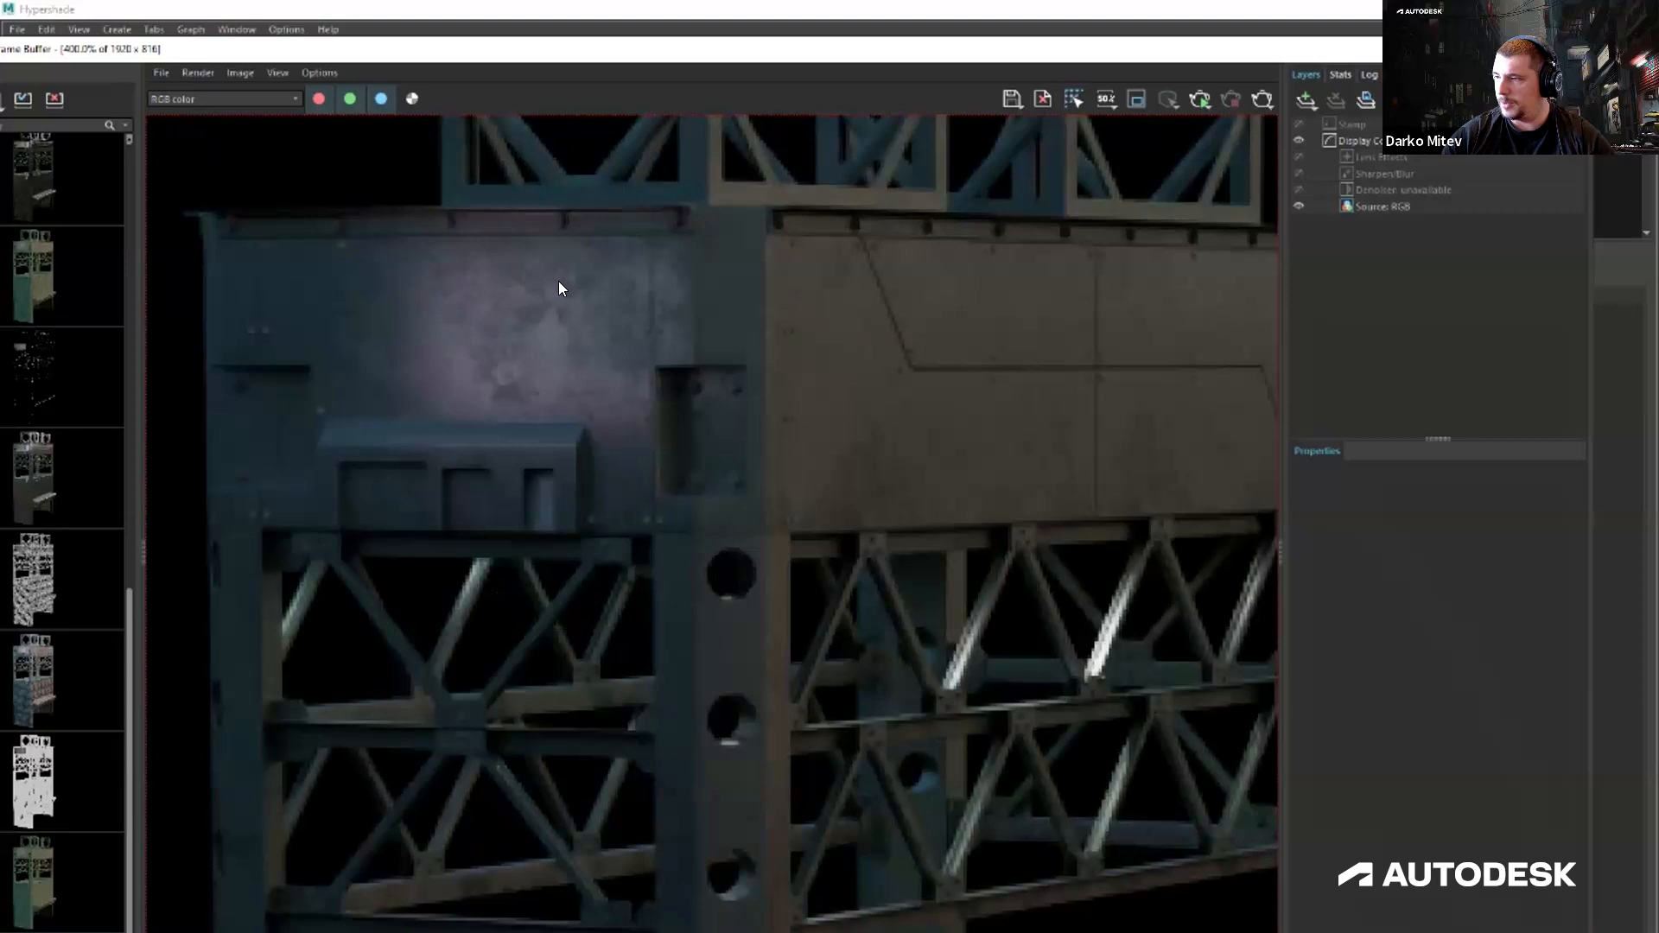
scroll(569, 449, down, 1)
middle_drag(659, 238, 653, 262)
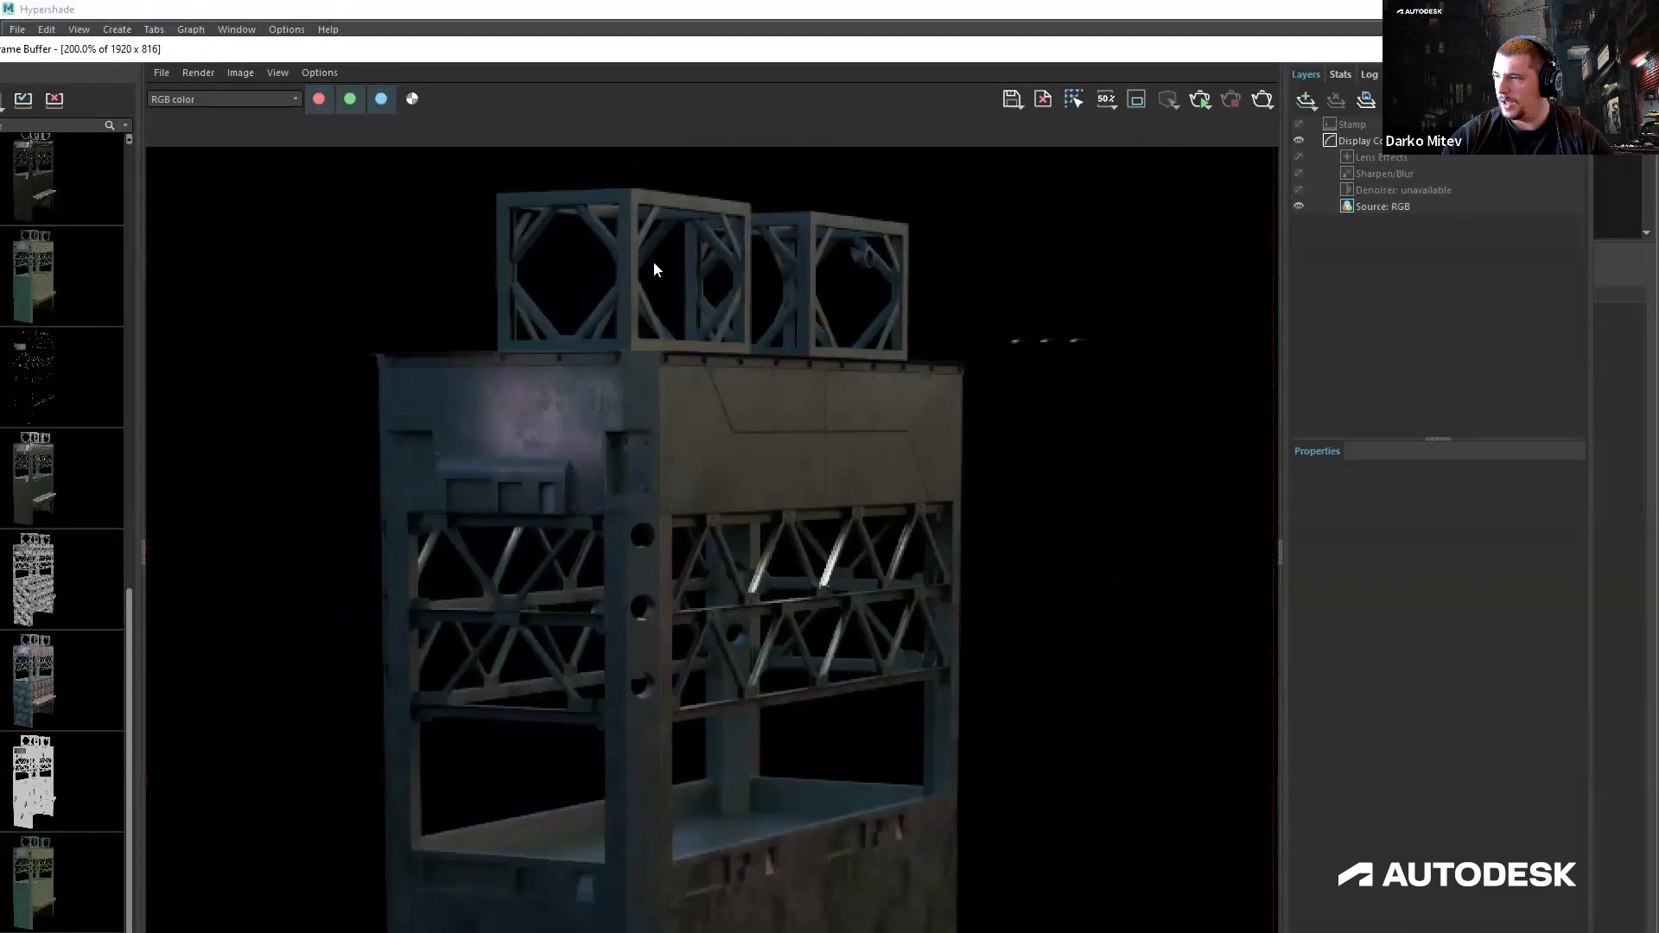
middle_drag(633, 637, 664, 366)
scroll(564, 281, down, 1)
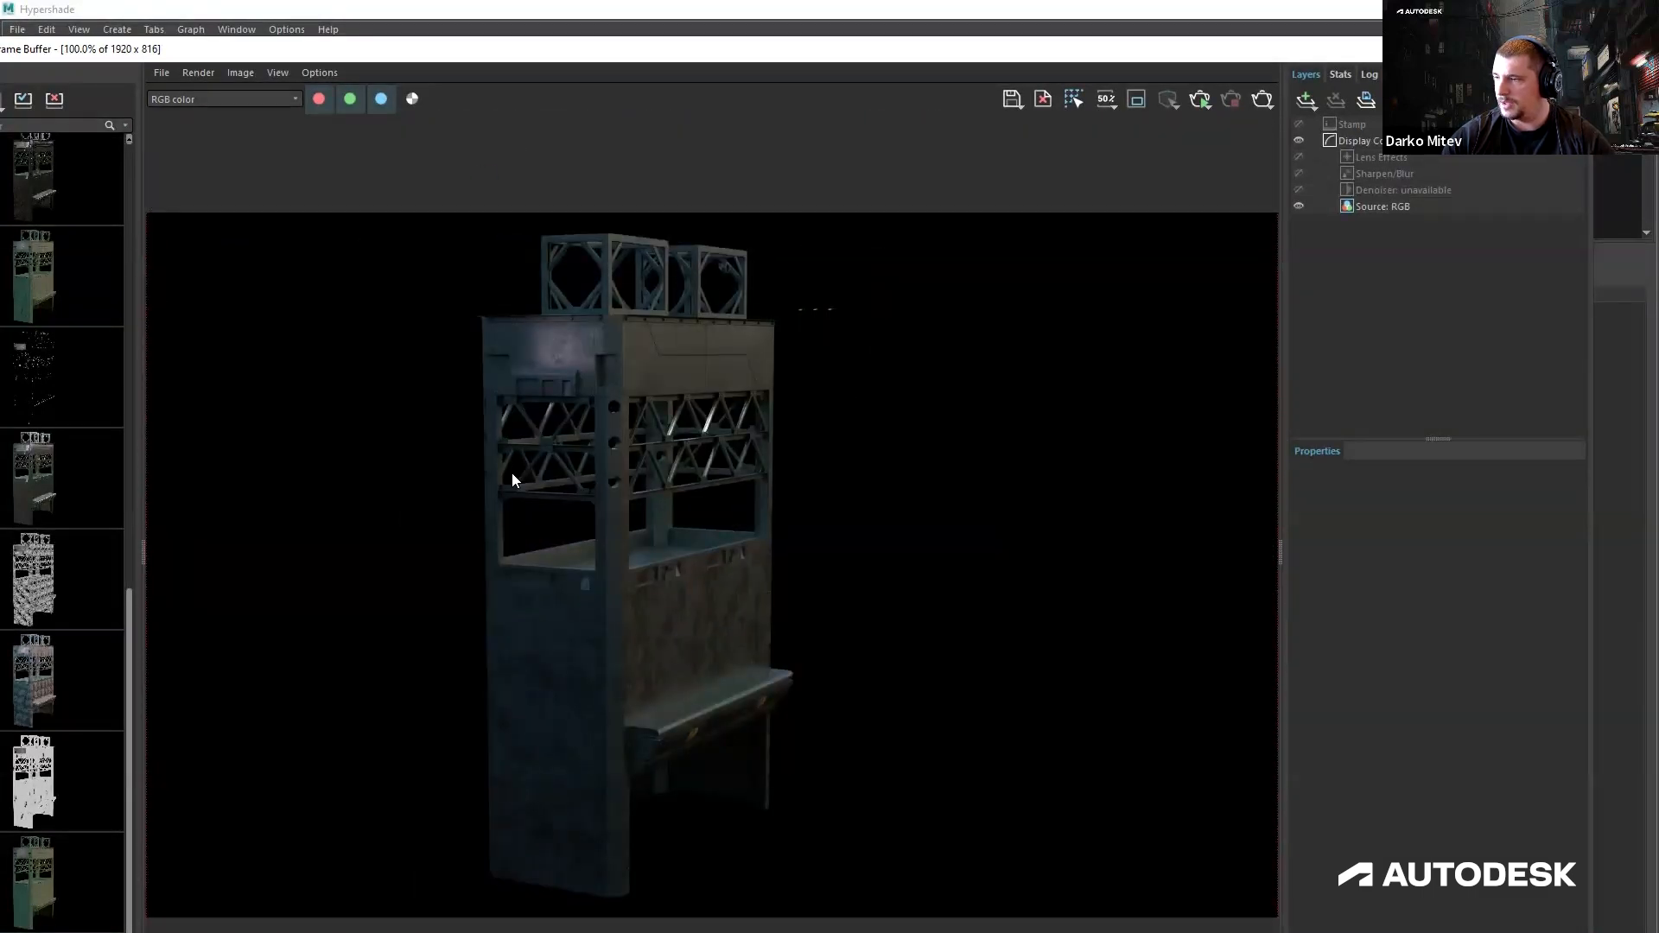
middle_drag(583, 511, 608, 515)
drag(489, 51, 553, 5)
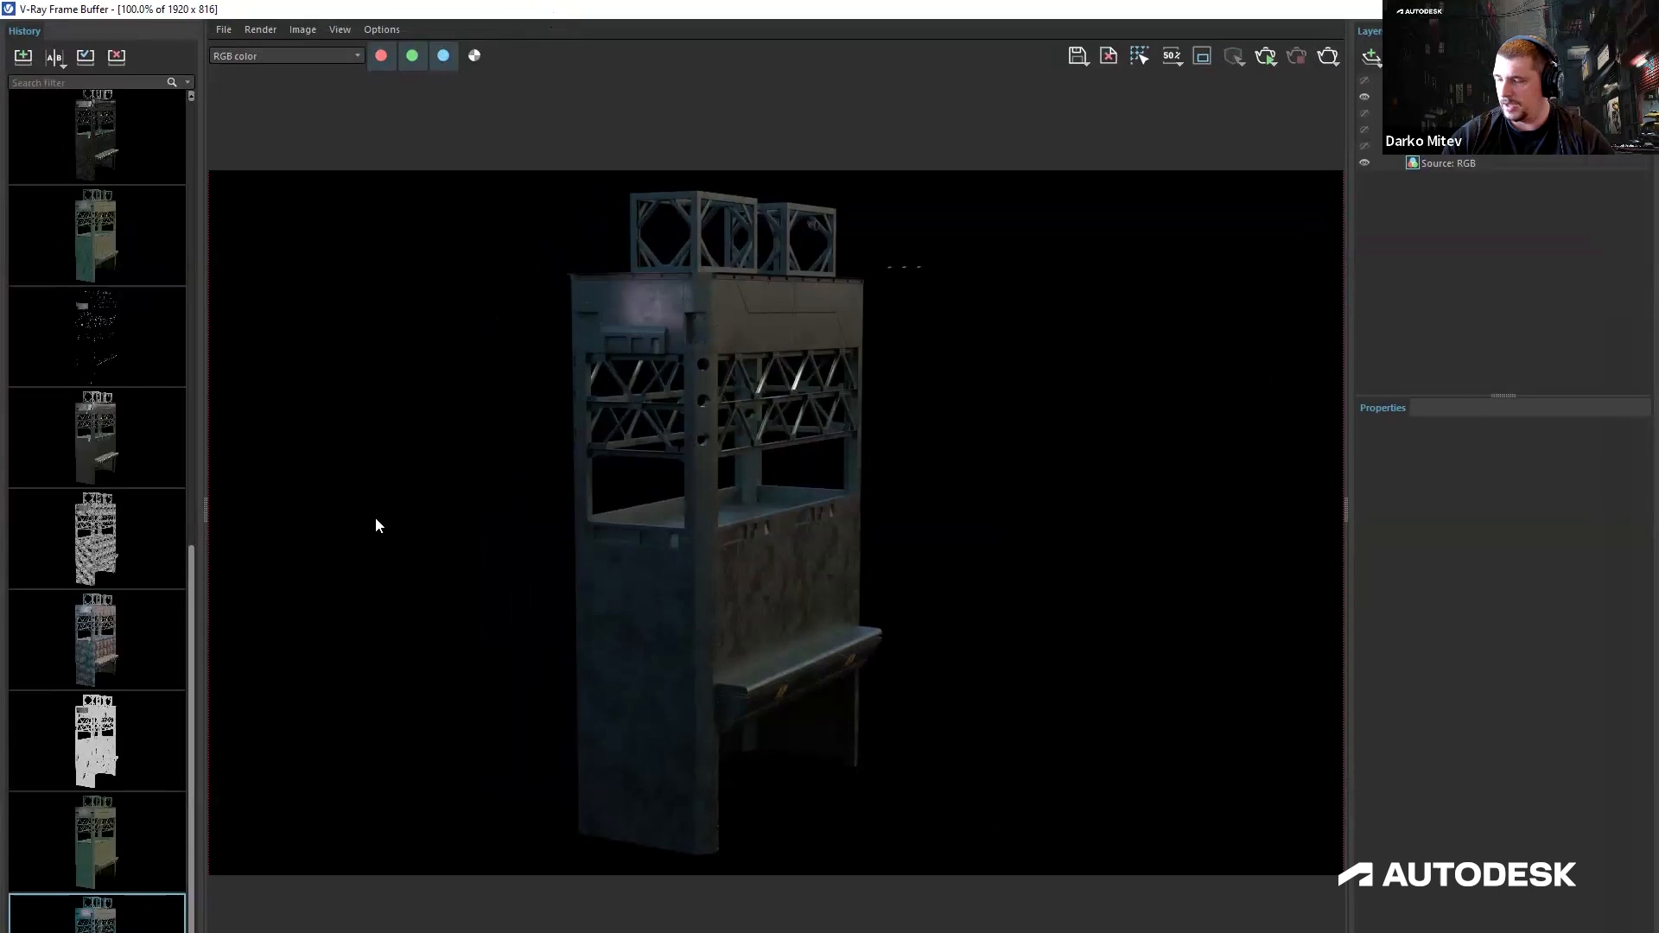
drag(308, 7, 0, 71)
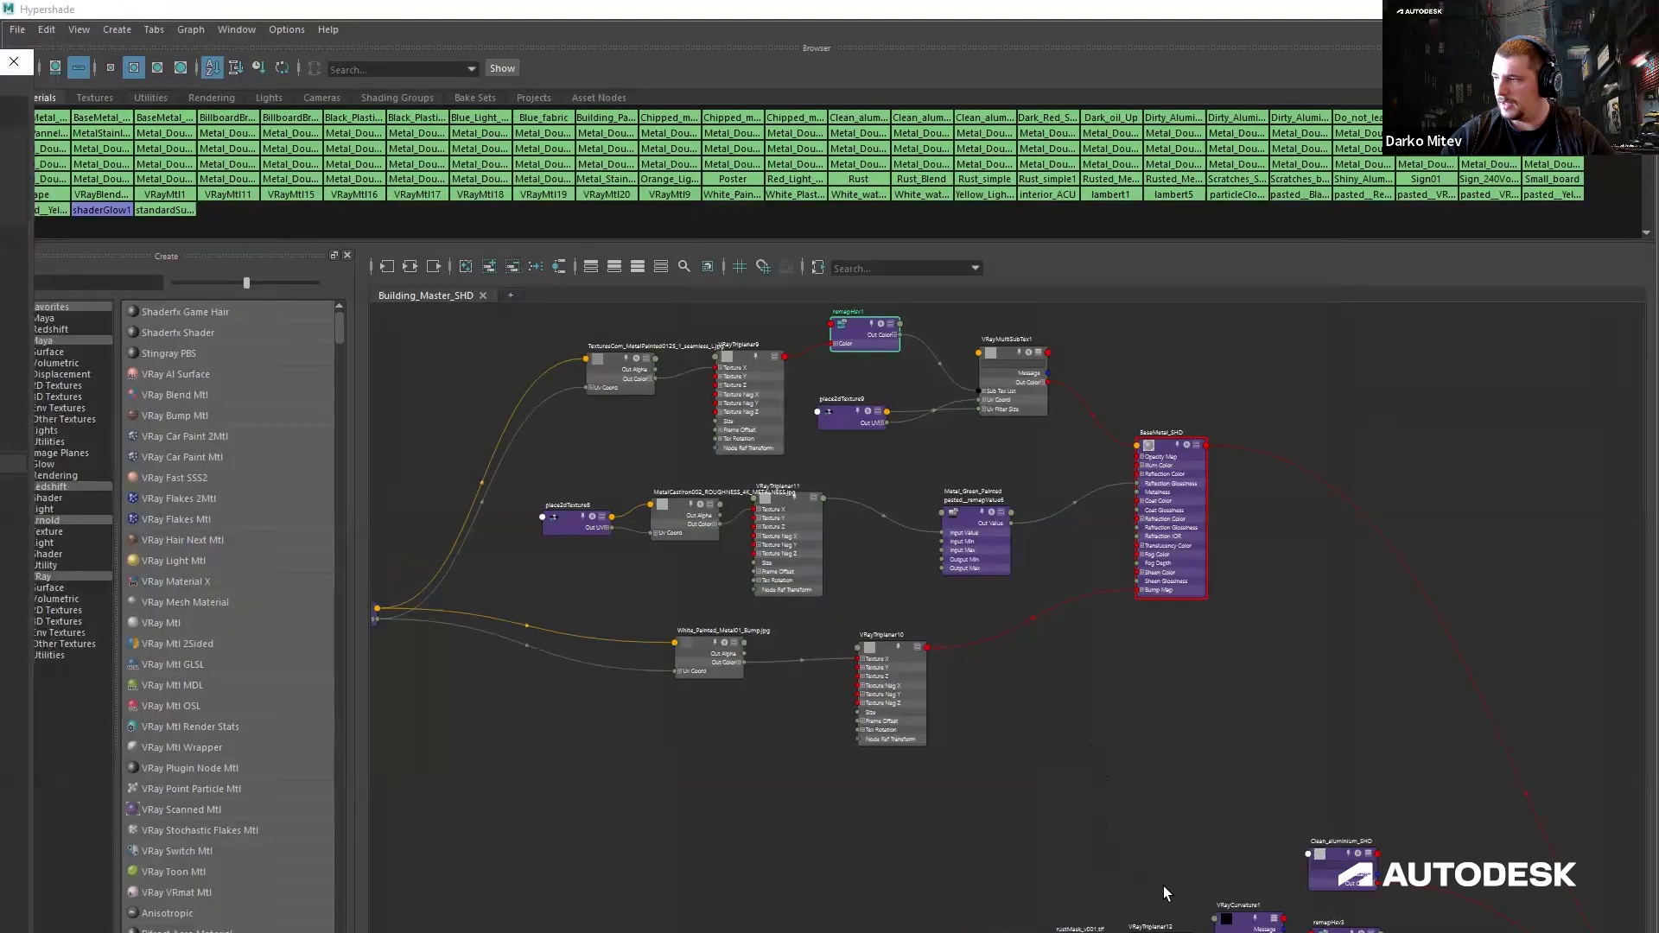
Move the layered-texture branch of Building_Paint up, away from the glossiness branch, and place its 2D placement node directly beneath it.
alt+middle_drag(1147, 821, 893, 389)
alt+middle_drag(729, 670, 1035, 520)
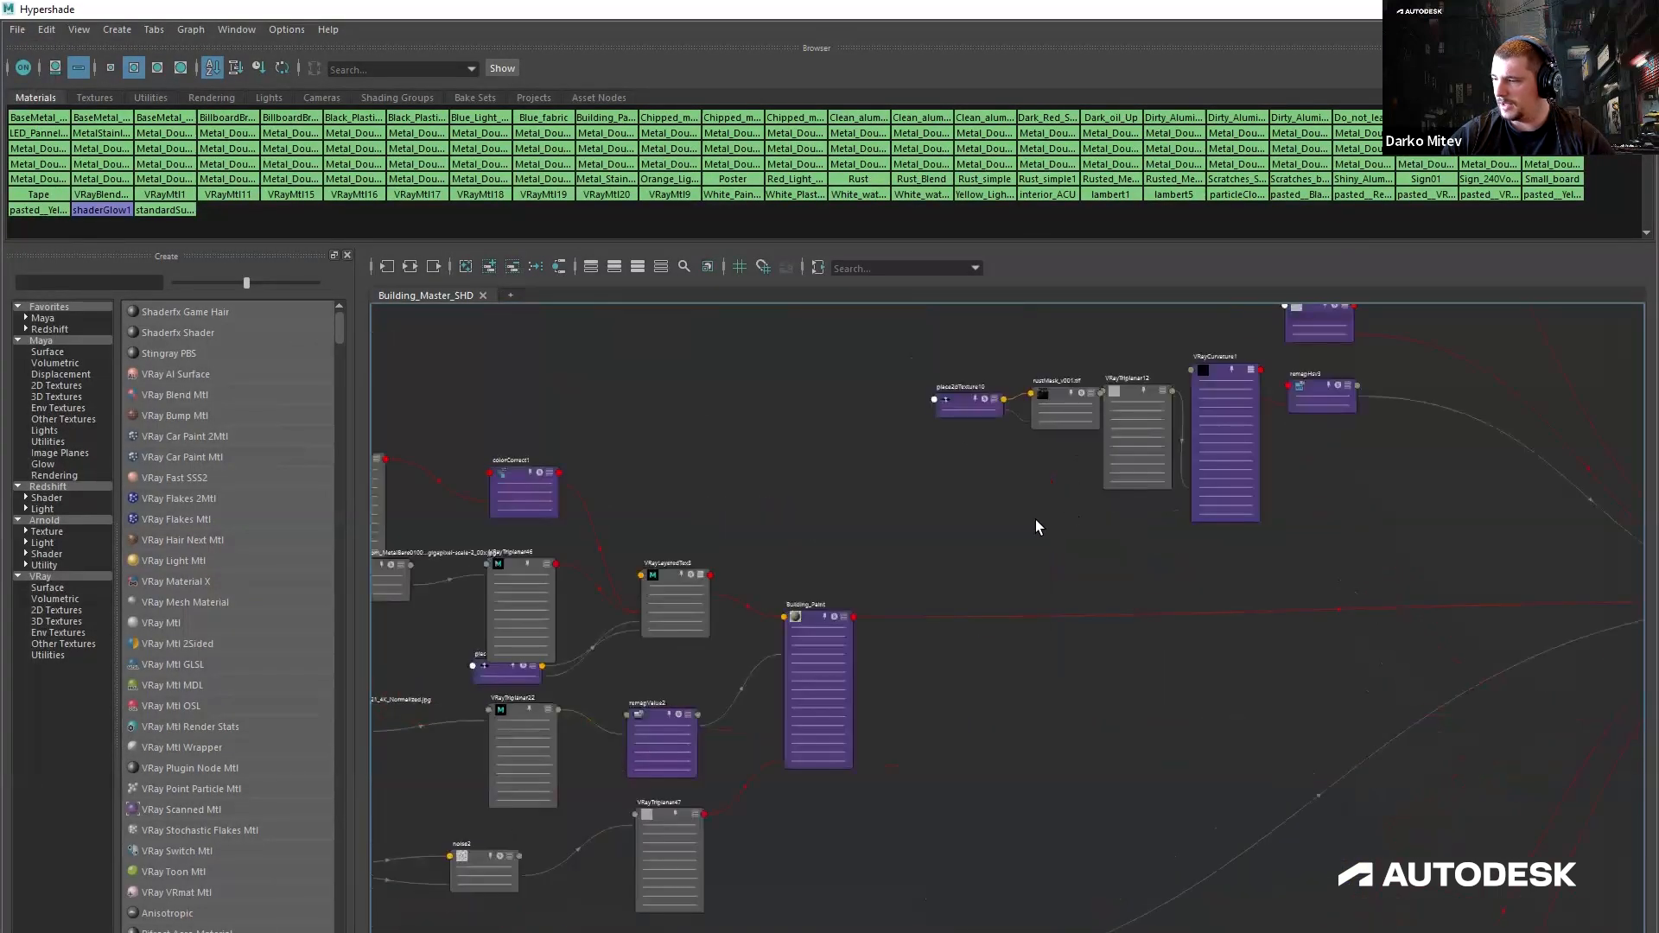
scroll(889, 551, up, 8)
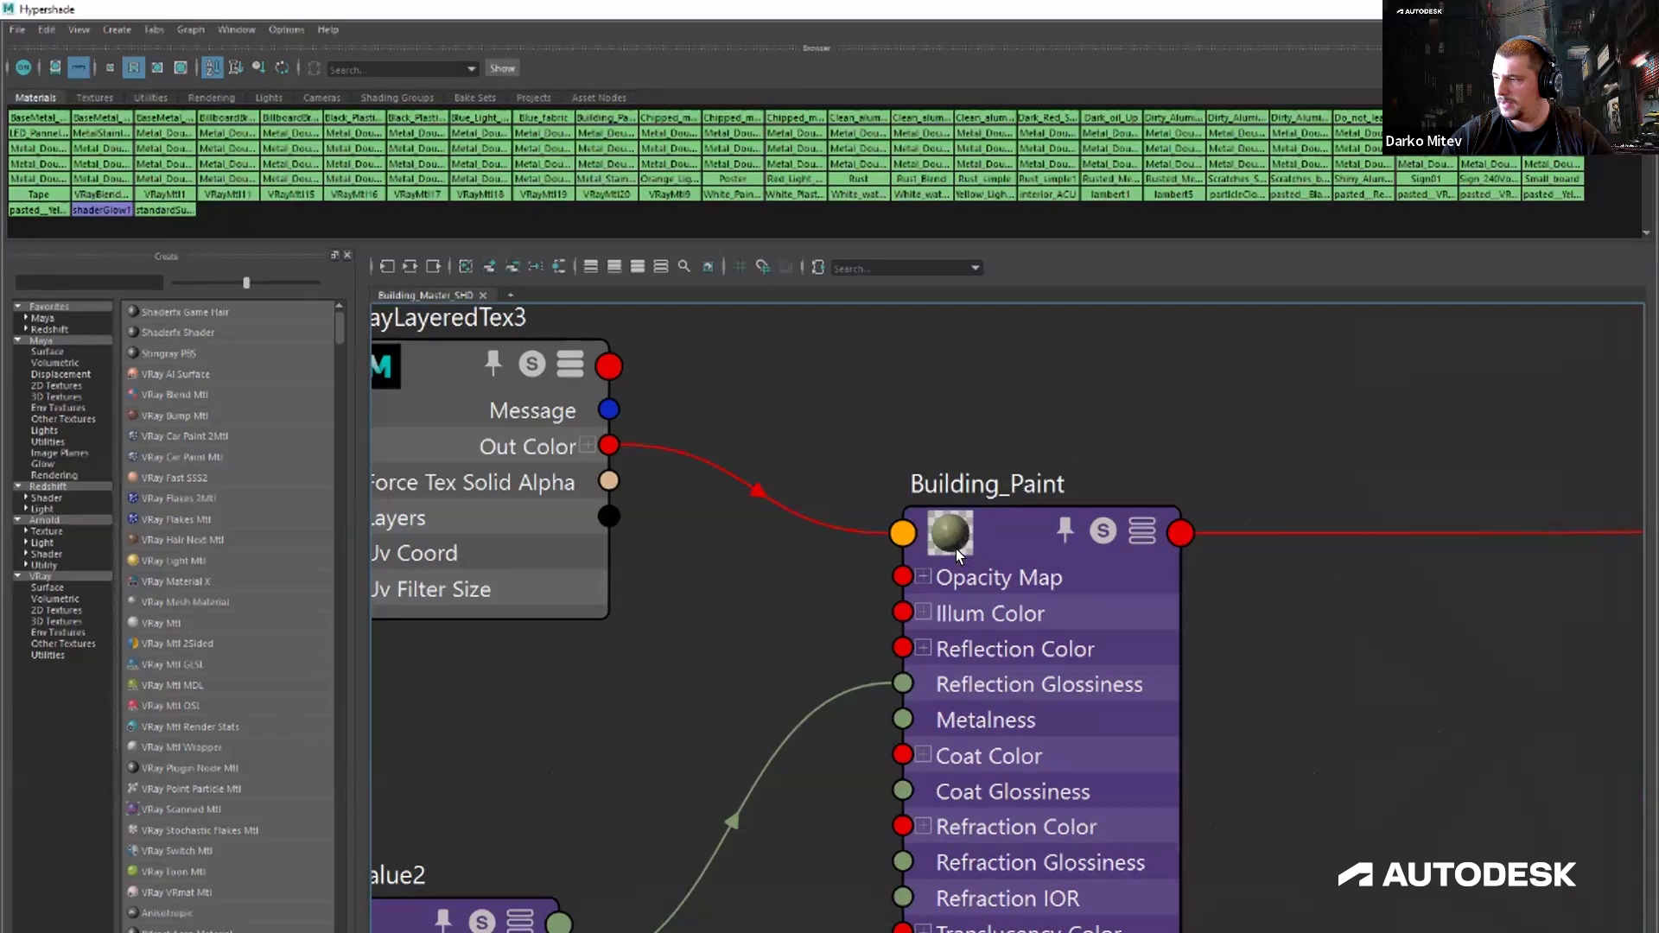
scroll(956, 548, down, 3)
scroll(1239, 582, down, 3)
scroll(1163, 650, down, 5)
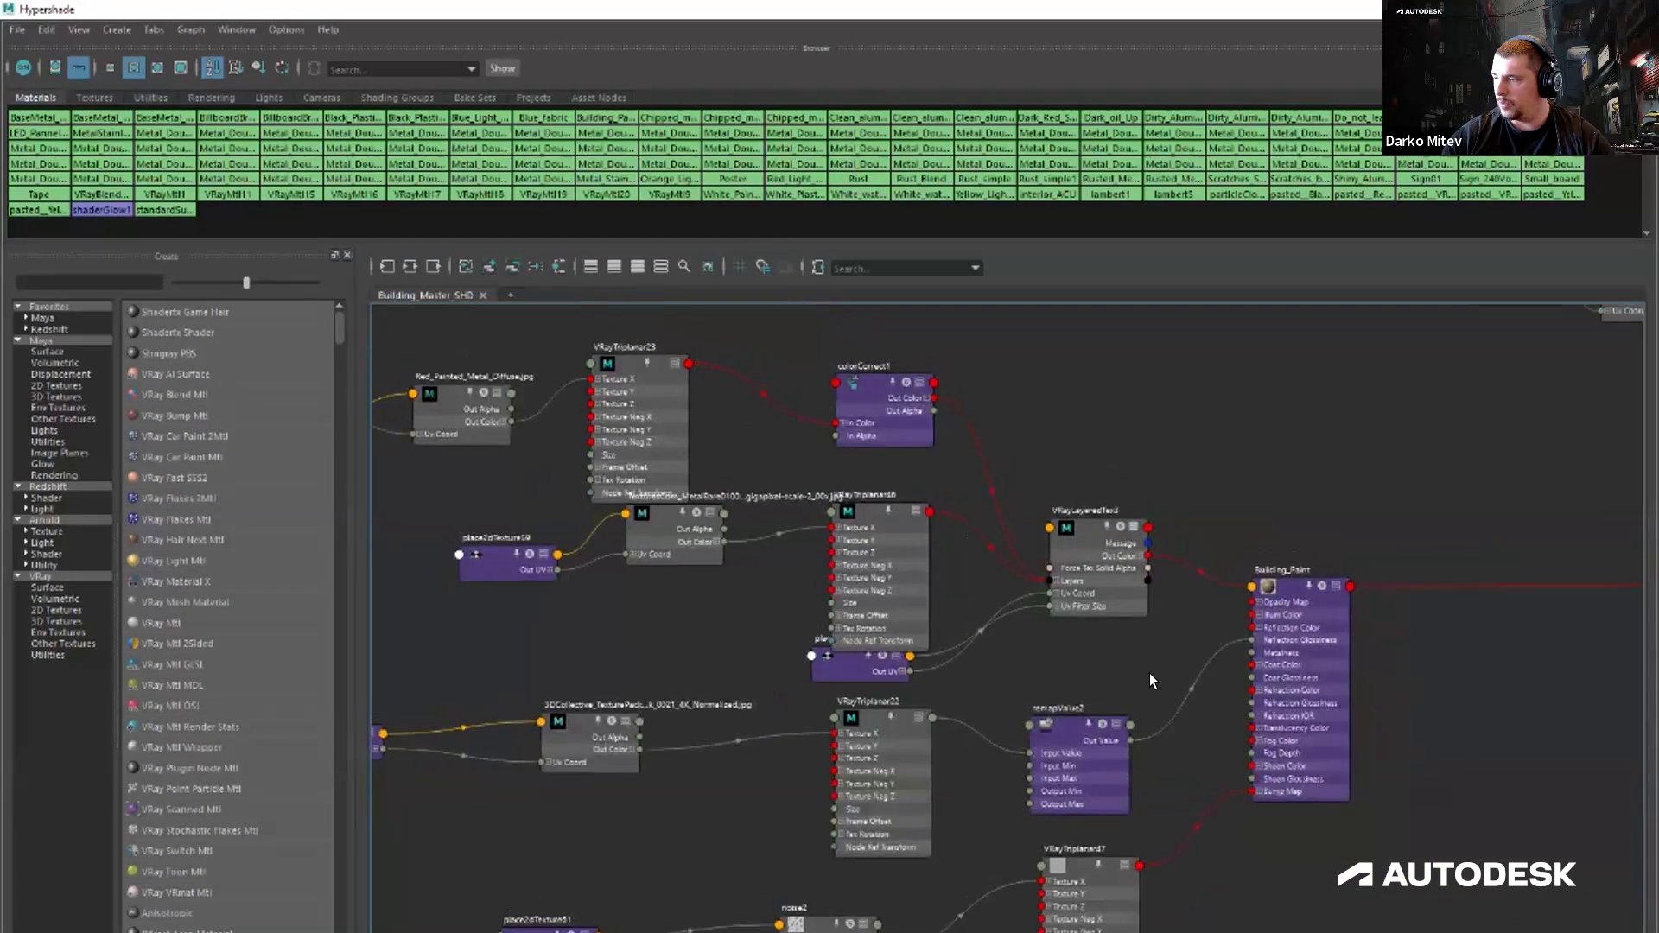
click(1116, 598)
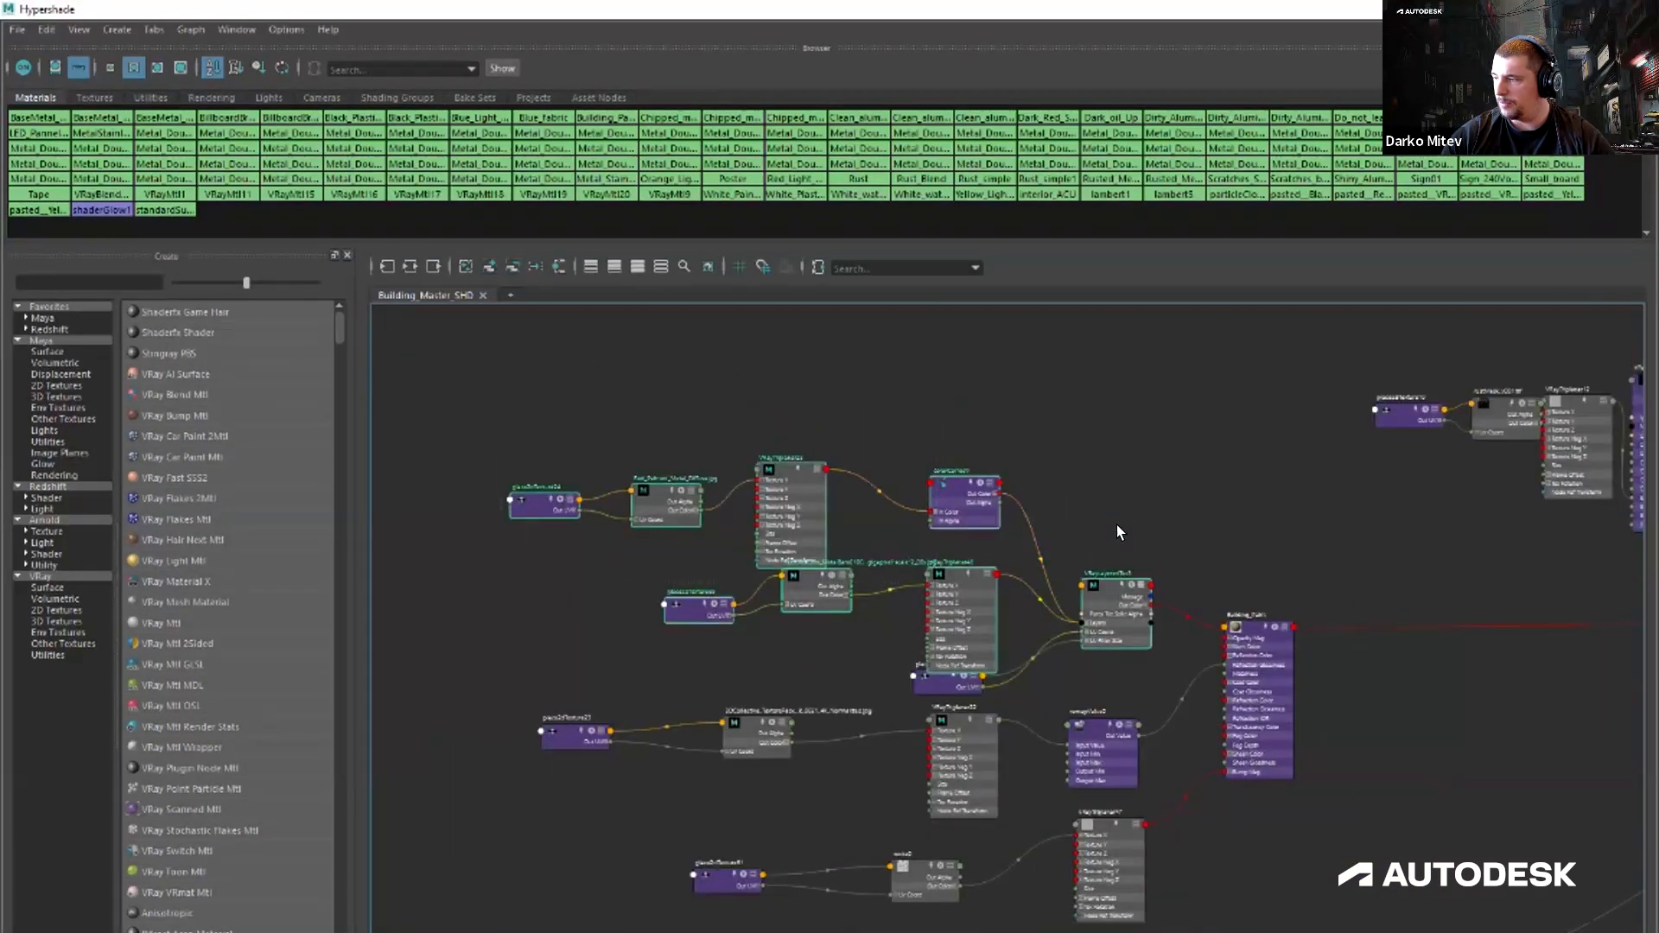
drag(656, 495, 656, 411)
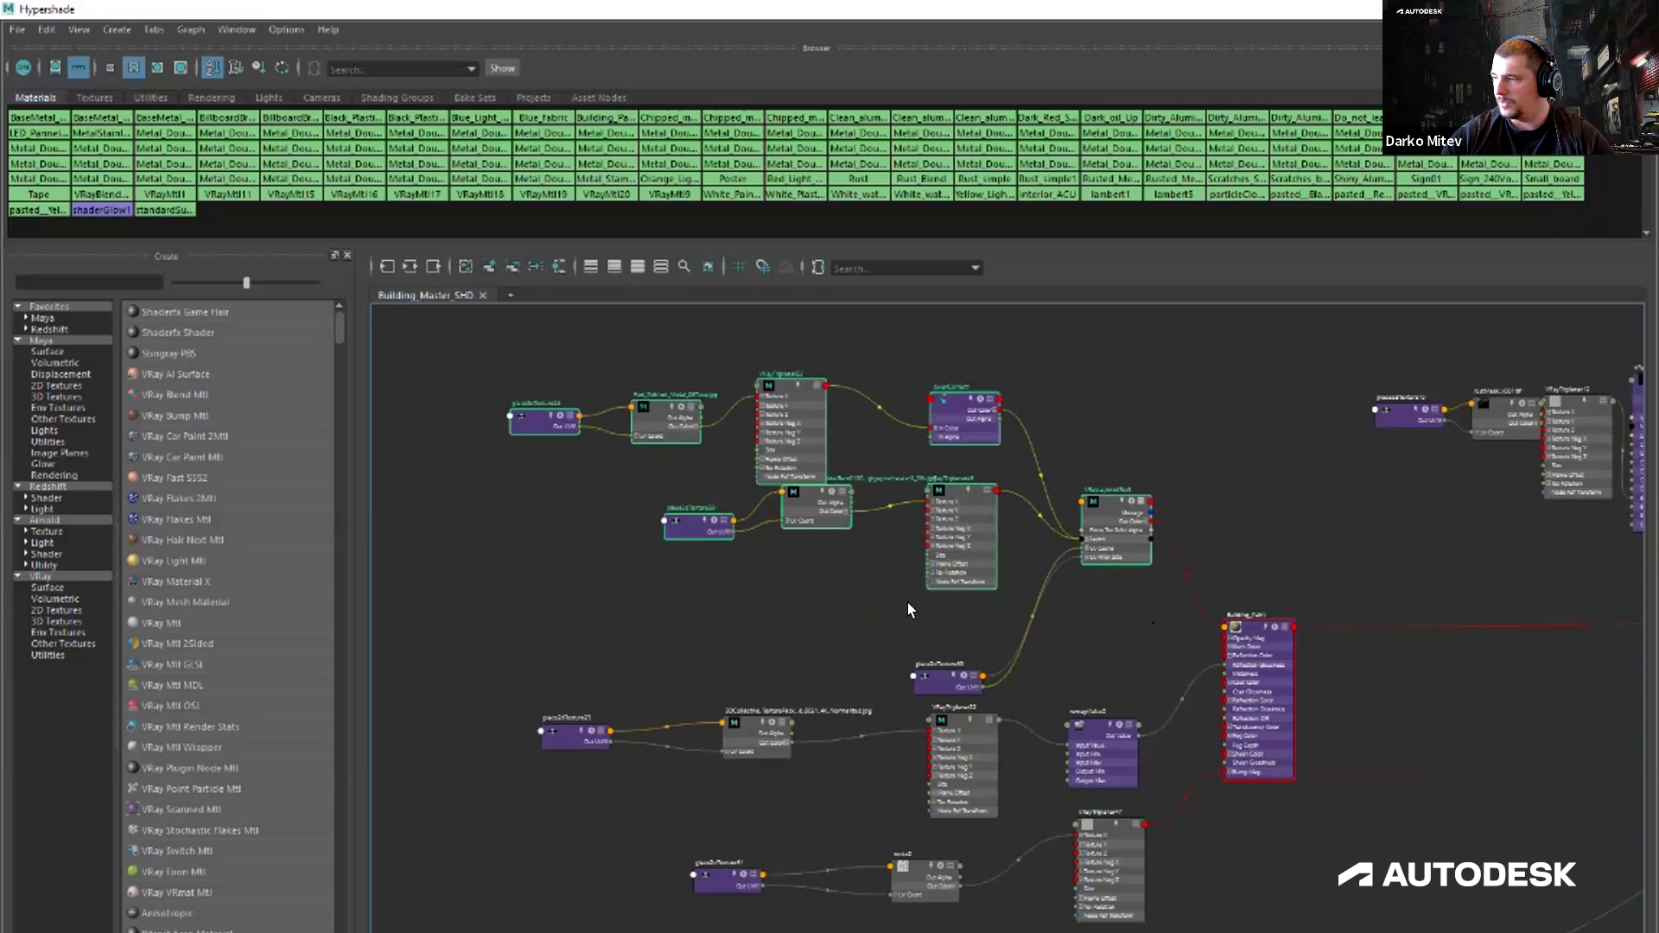
drag(941, 667, 941, 617)
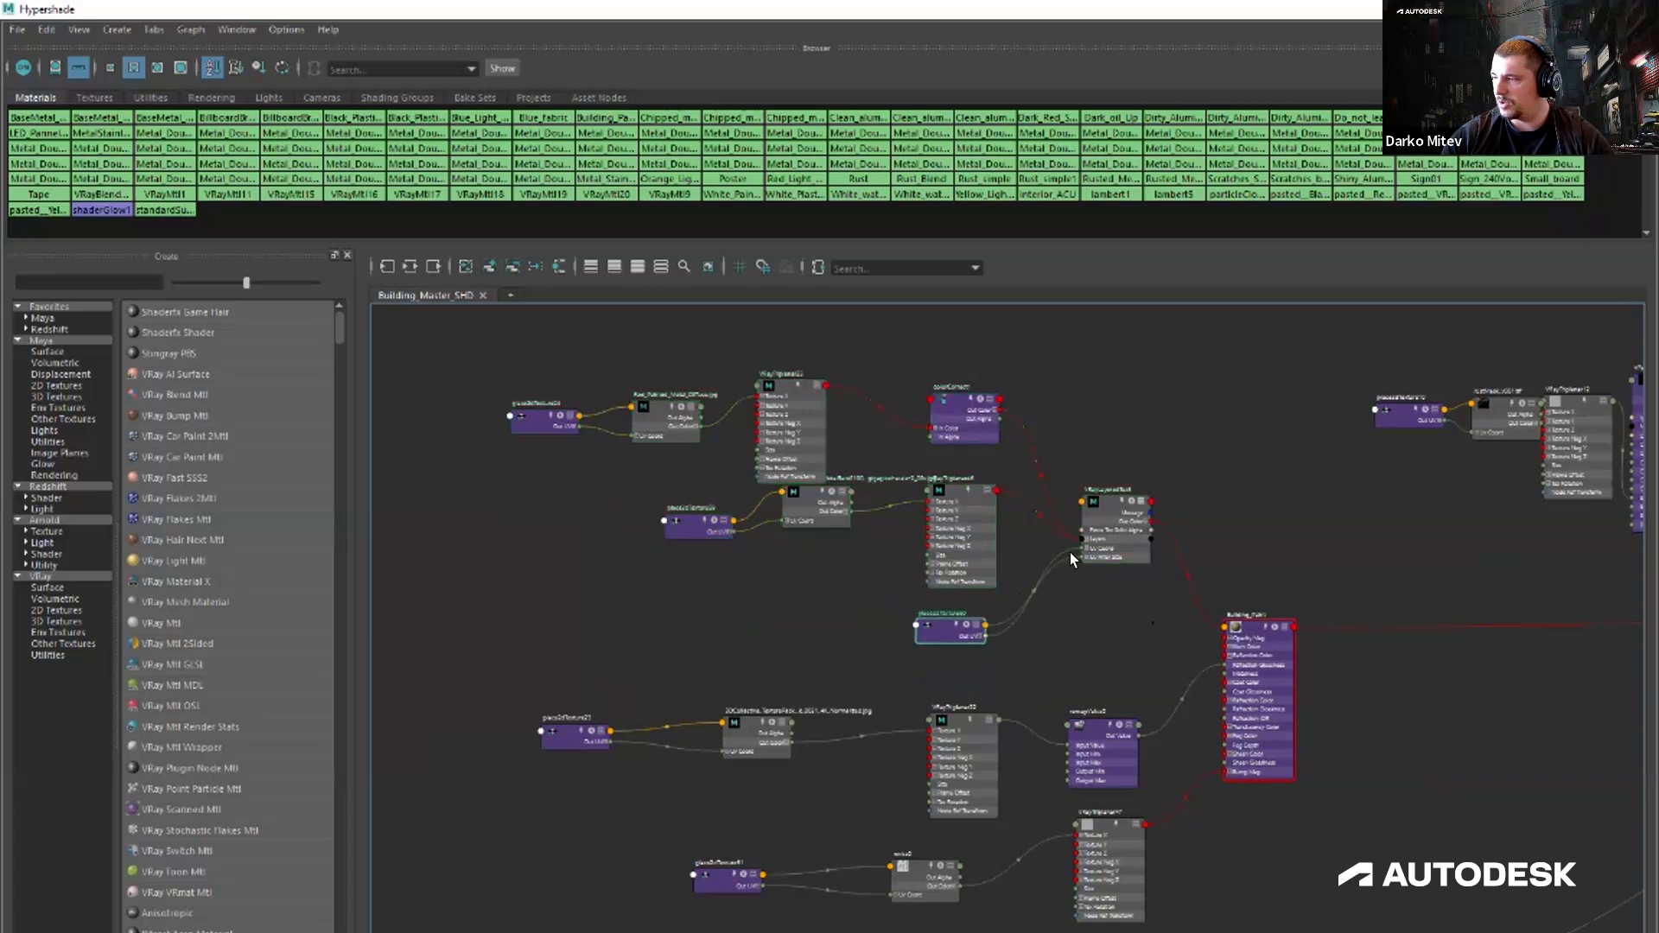
Examine the noise2 texture that feeds Building_Paint's bump map through VRayTriplanar47.
scroll(1070, 553, up, 2)
alt+middle_drag(1053, 690, 1093, 431)
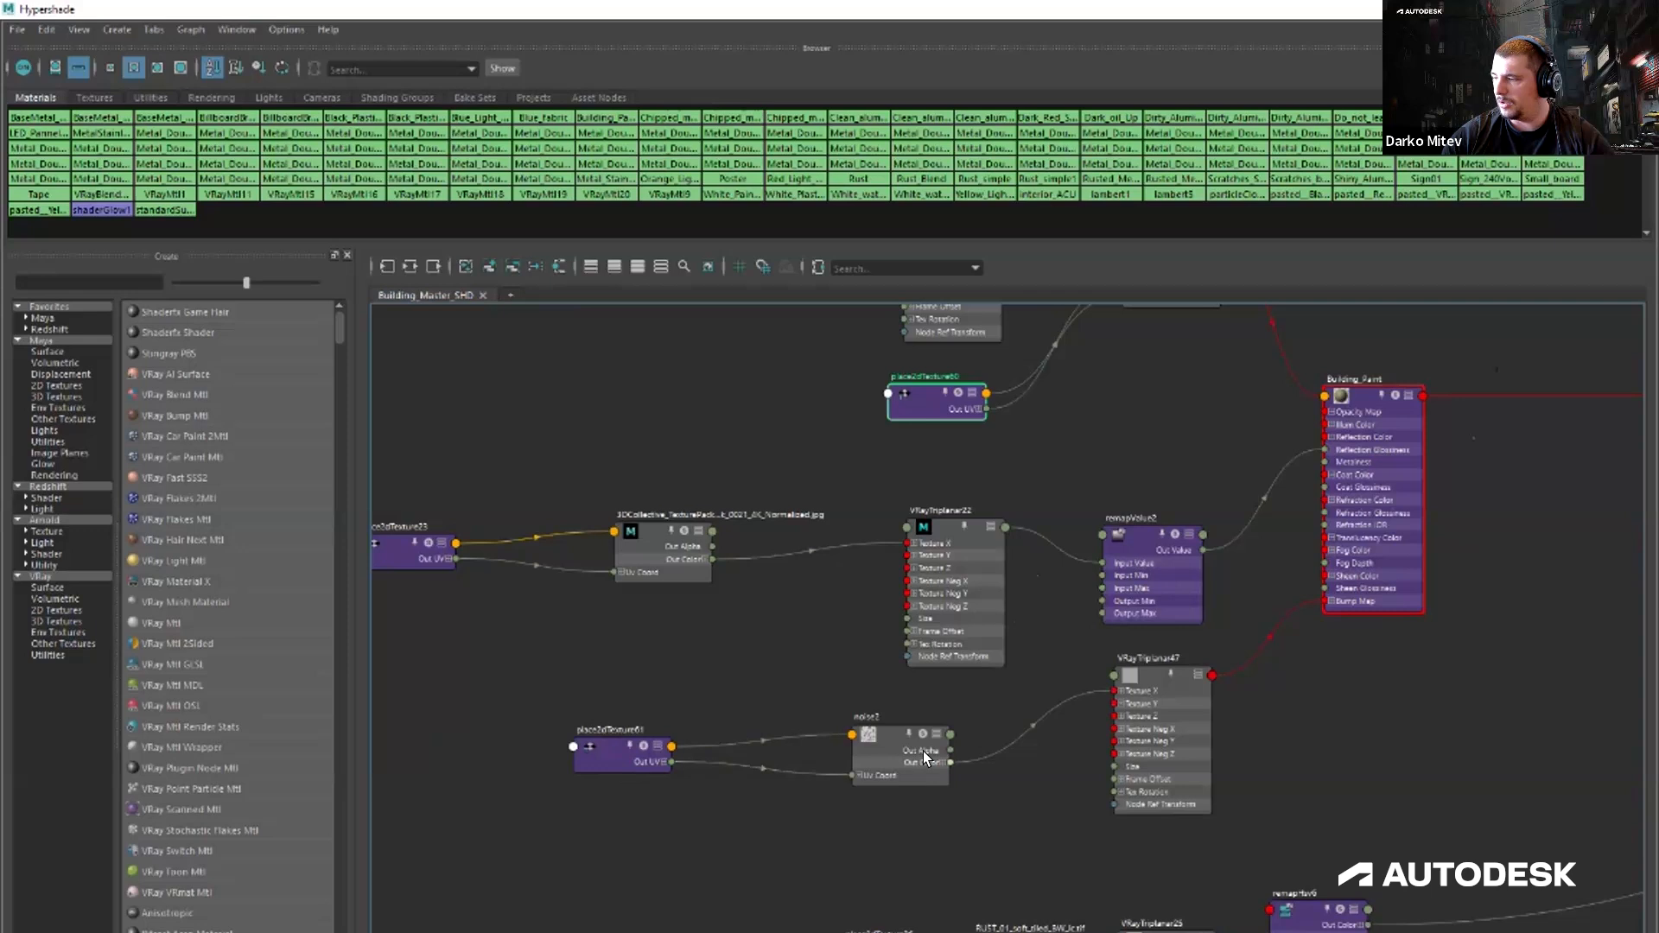
scroll(923, 750, up, 5)
scroll(668, 678, up, 1)
scroll(717, 678, down, 3)
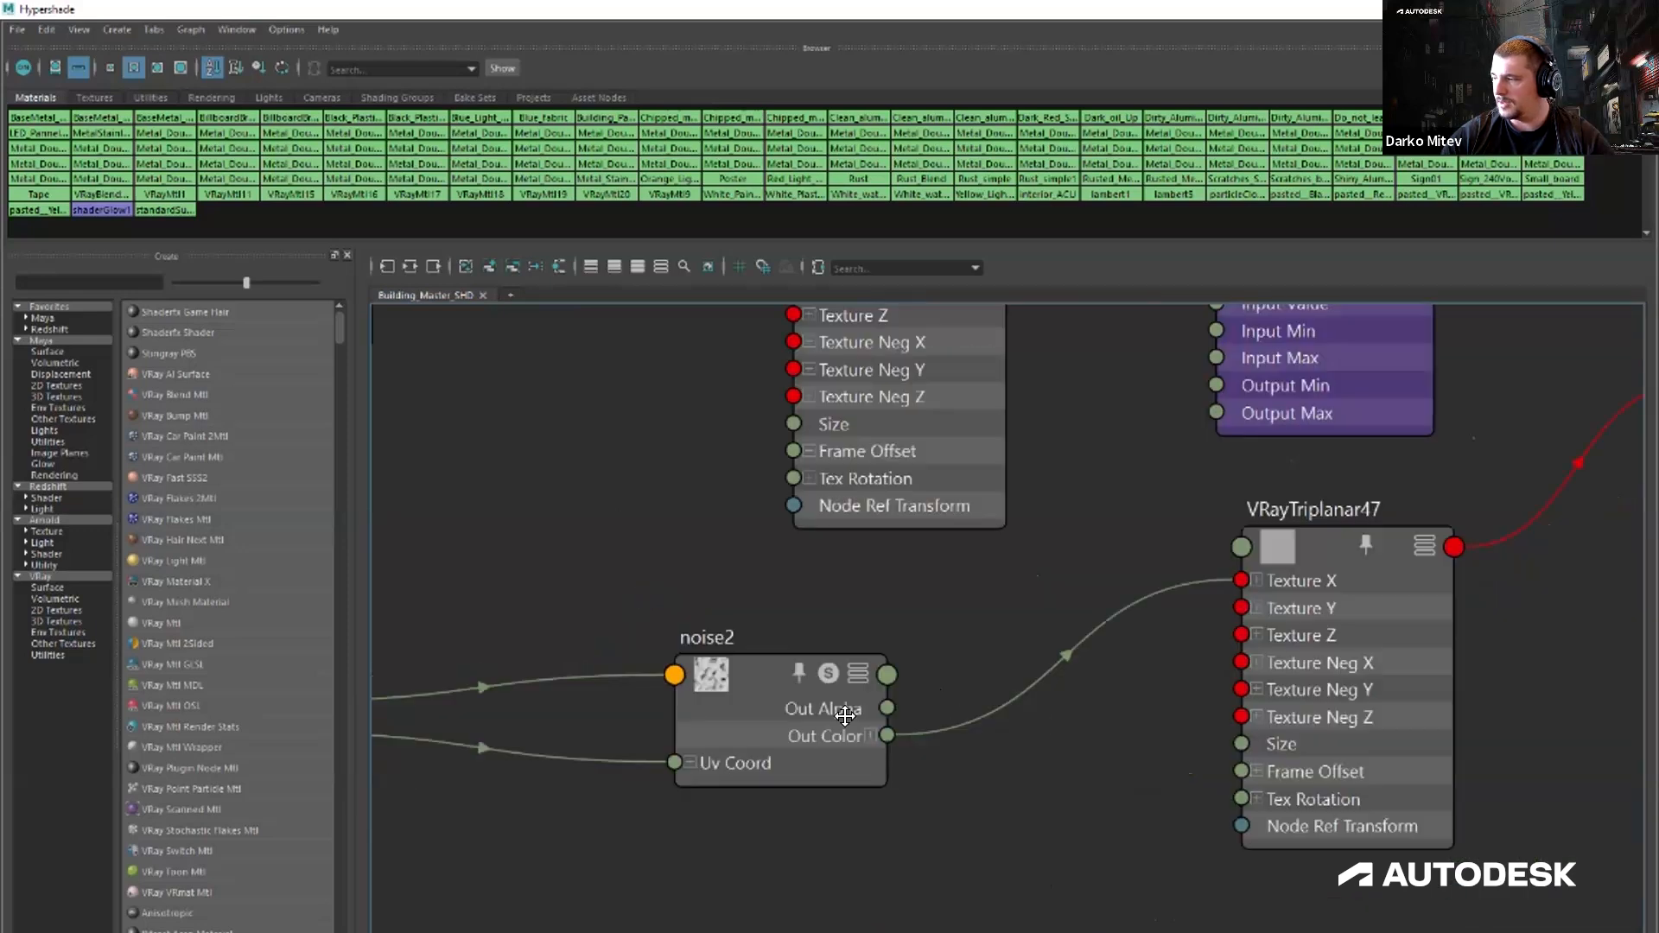
Bring up the V-Ray Frame Buffer, load the plain green paint render from the history and examine the paint on the building's frames and walls.
alt+middle_drag(844, 718, 593, 718)
alt+middle_drag(1418, 611, 1051, 819)
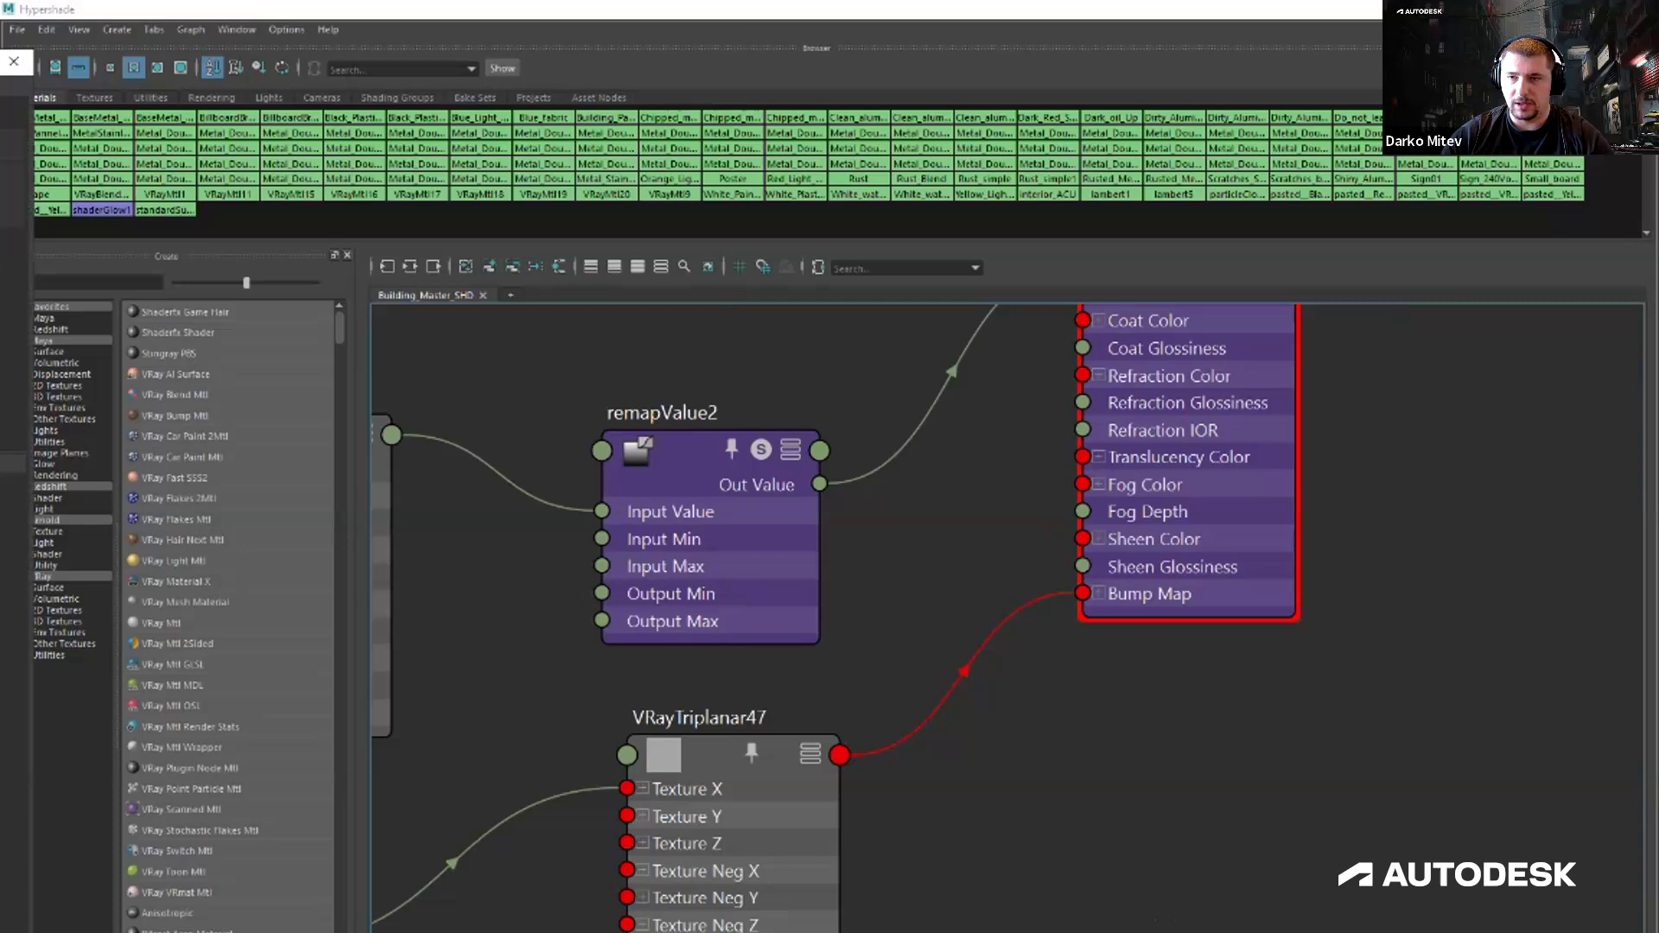
drag(3, 61, 1125, 28)
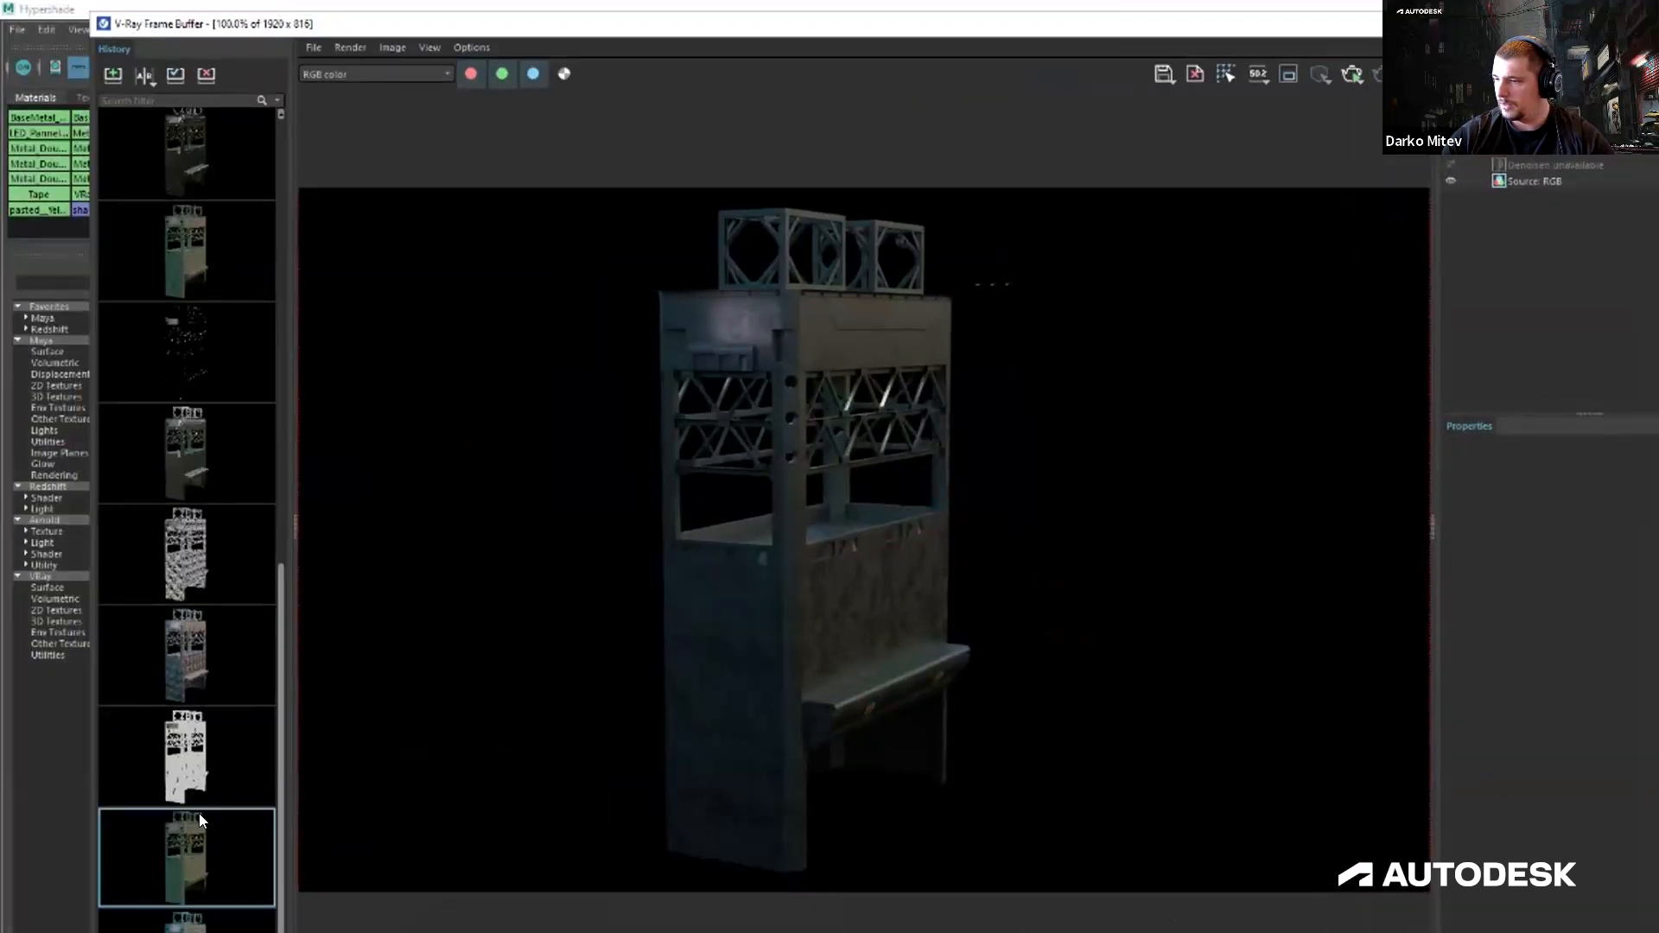
double_click(192, 832)
scroll(824, 487, up, 2)
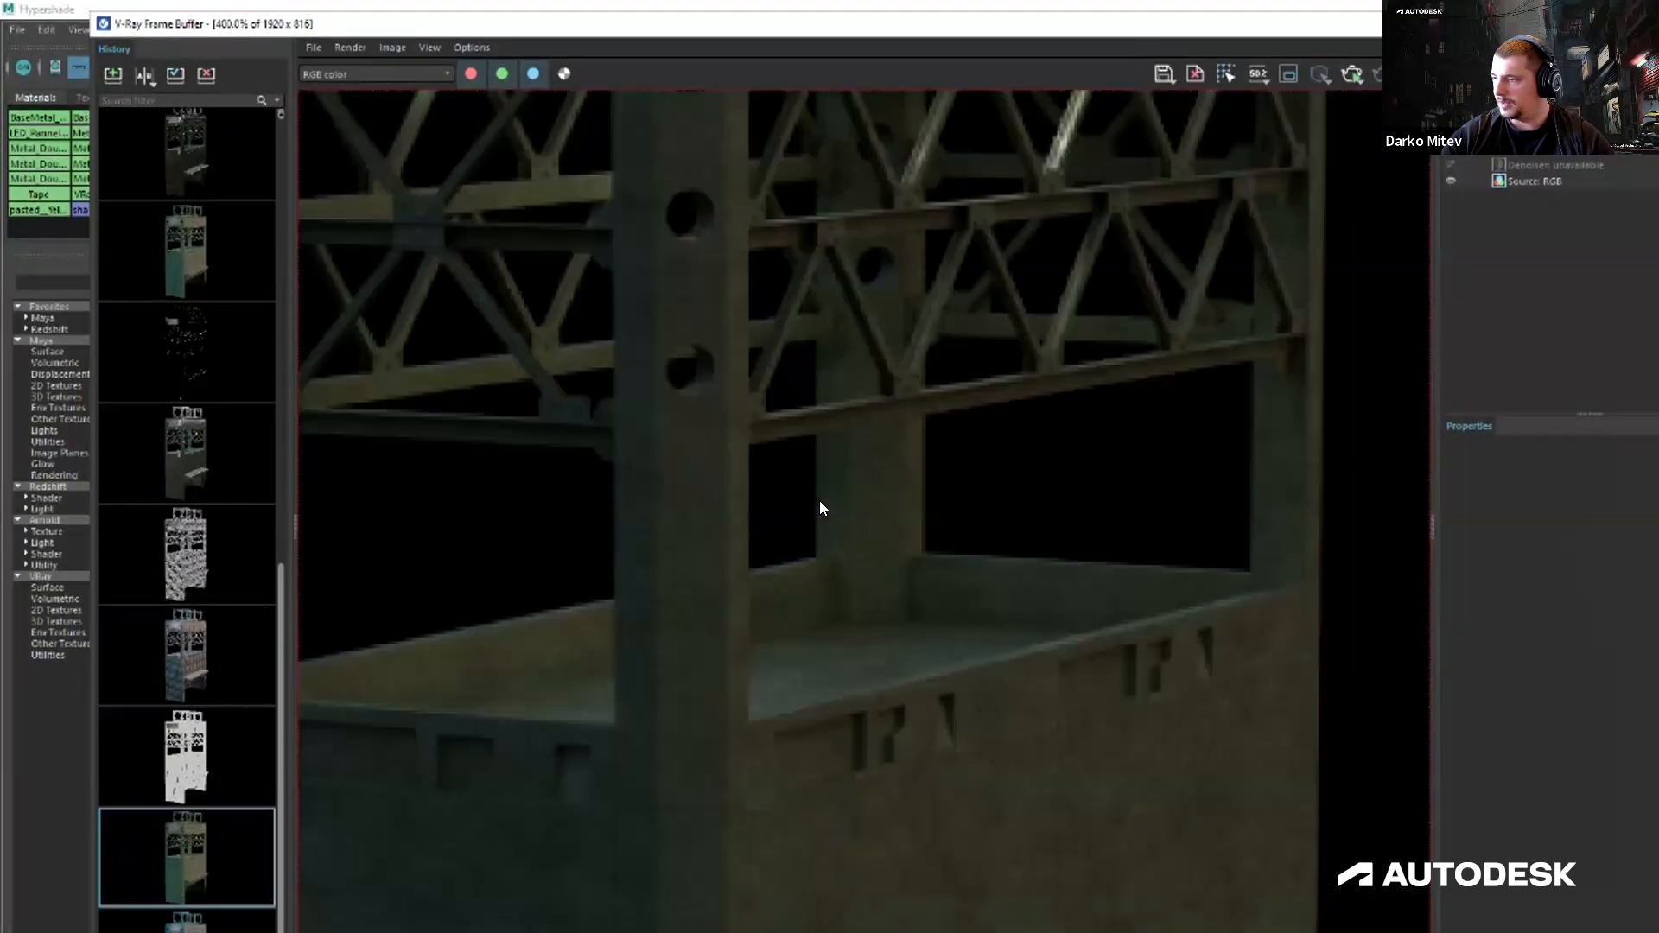
scroll(820, 500, down, 1)
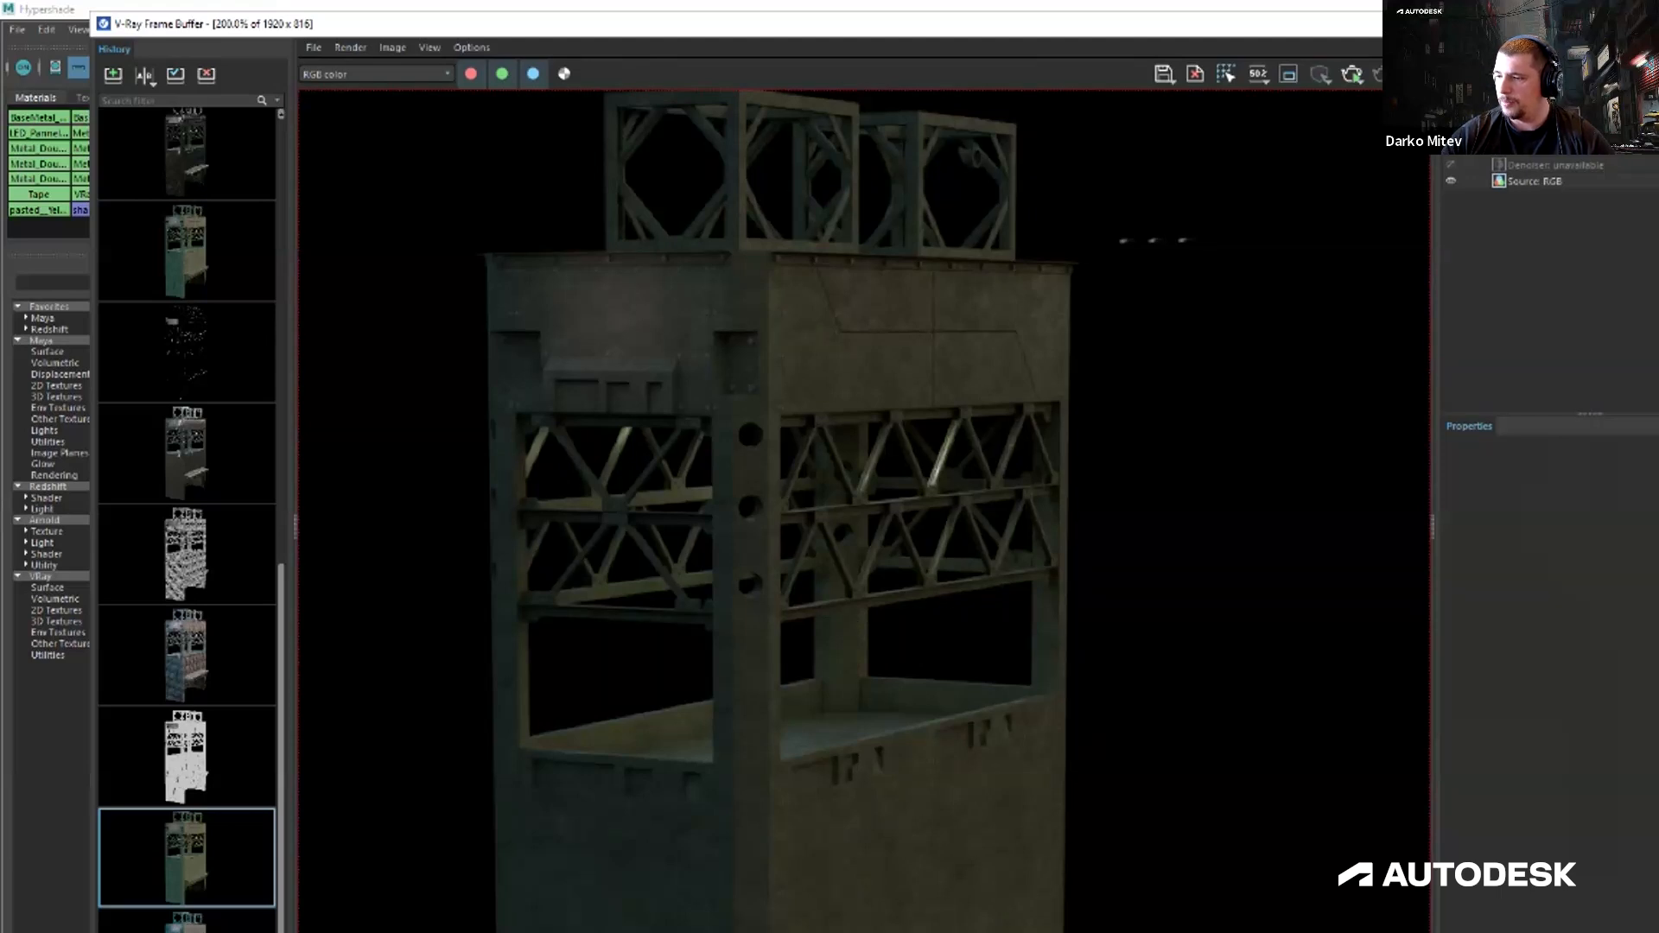
Load the mostly white mask render with dark blotches from the history and examine it across the whole building.
double_click(196, 755)
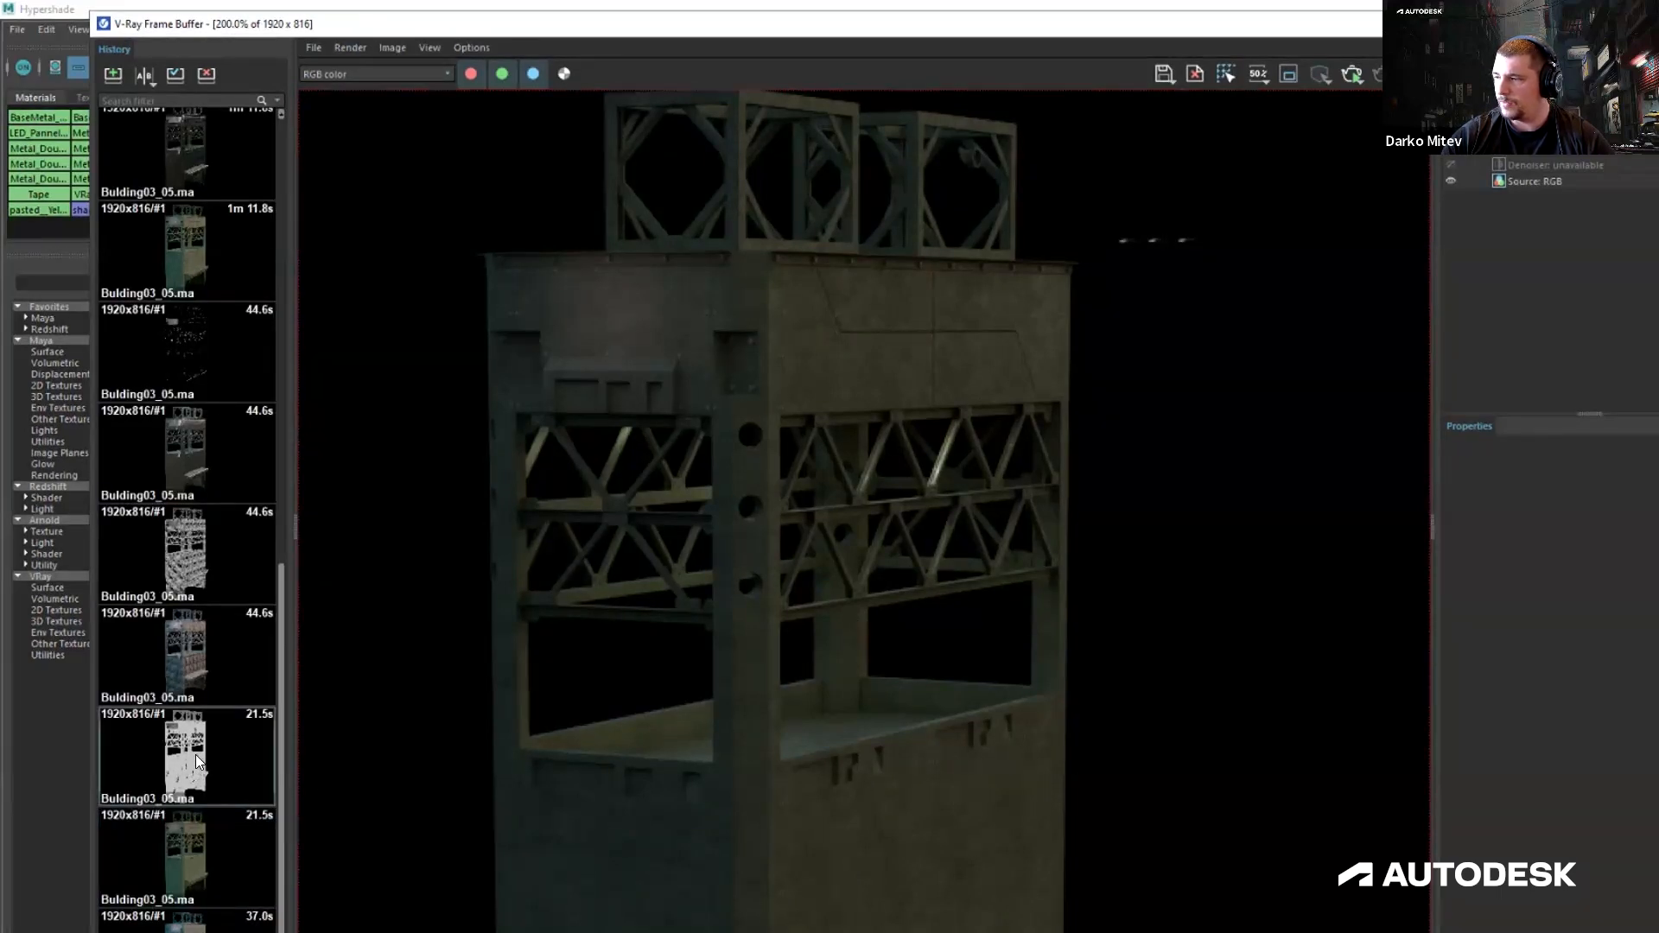
scroll(774, 631, down, 2)
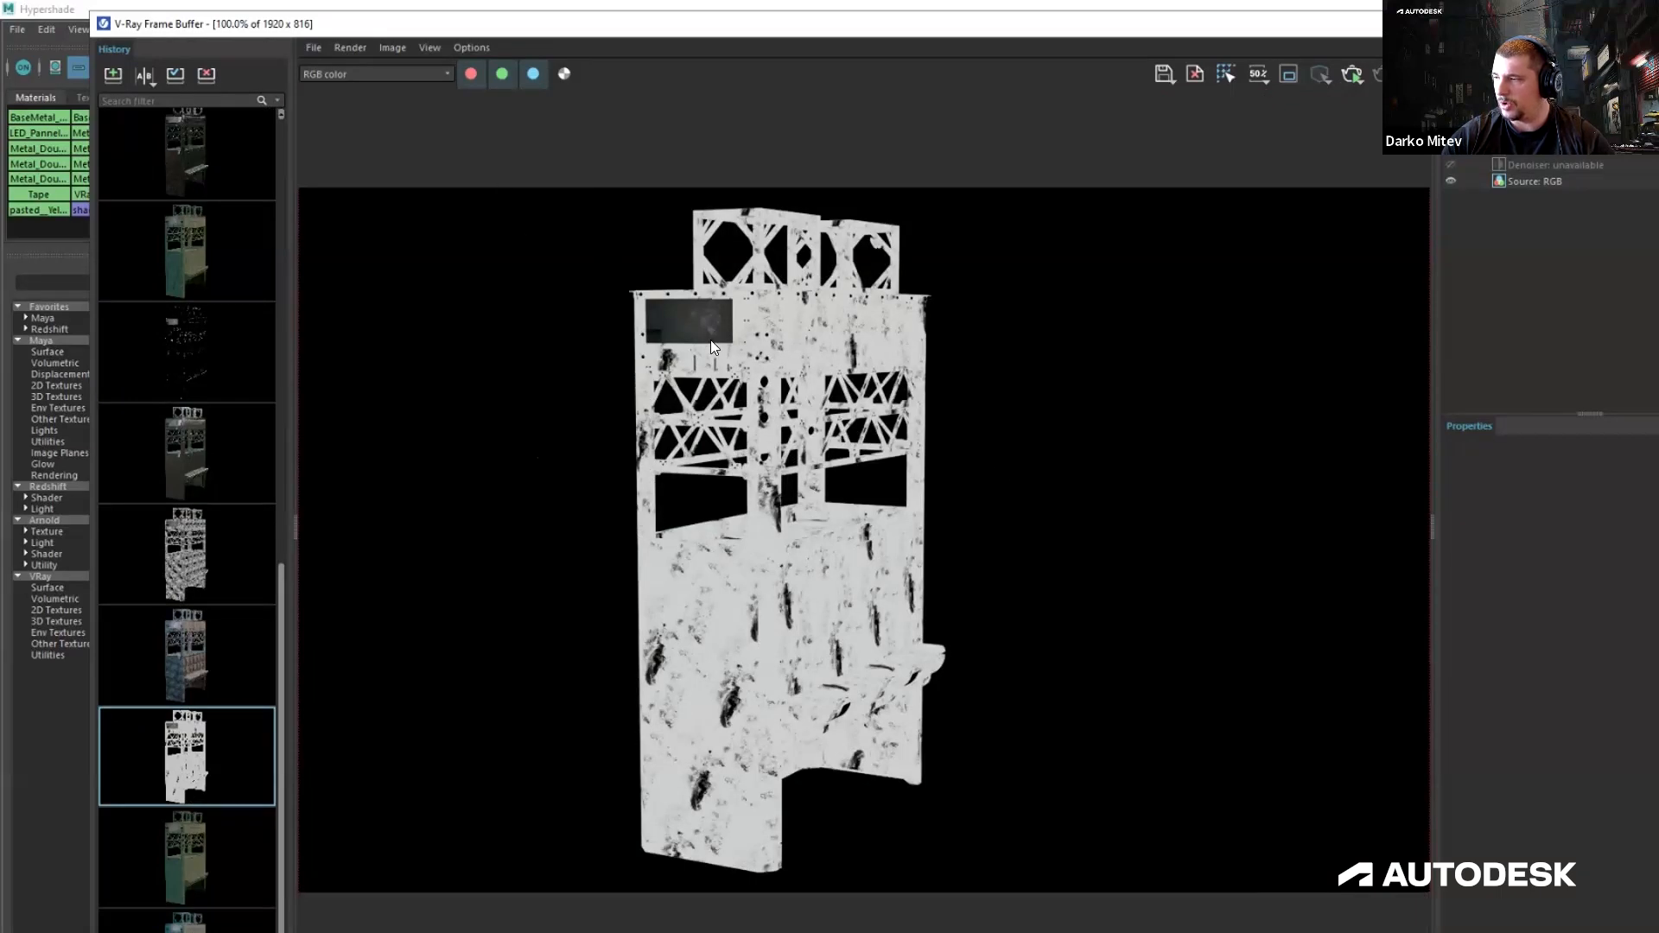
drag(671, 25, 670, 33)
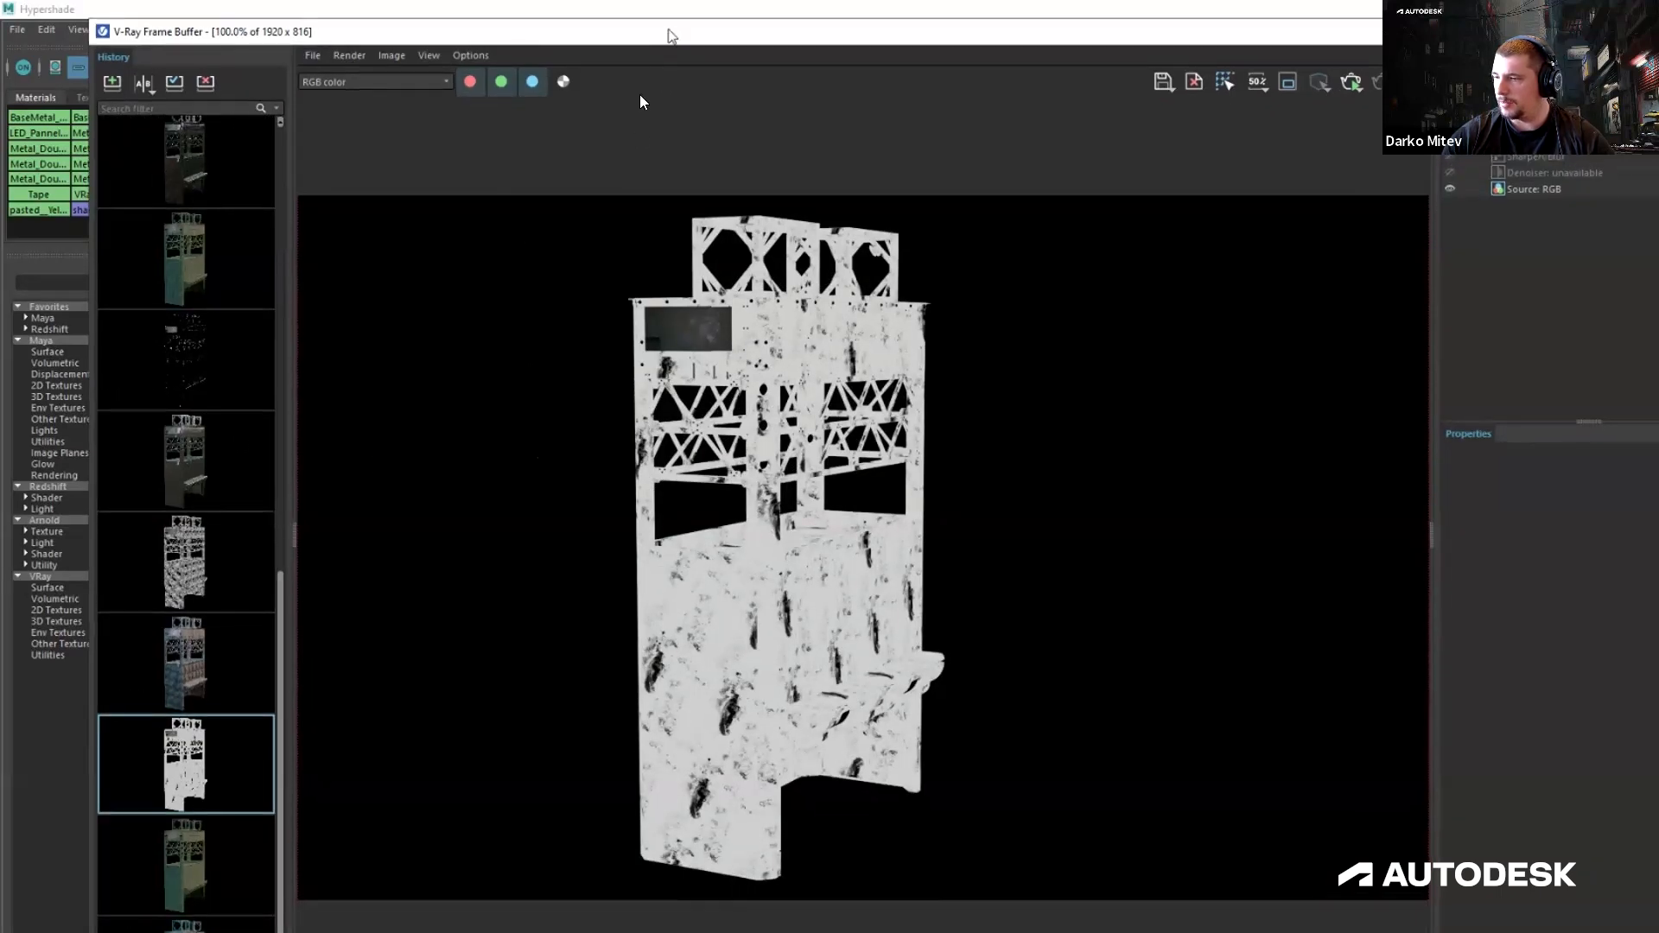
Load the stained metal render and the grey grunge mask above it from the history, and compare them on the building.
double_click(202, 645)
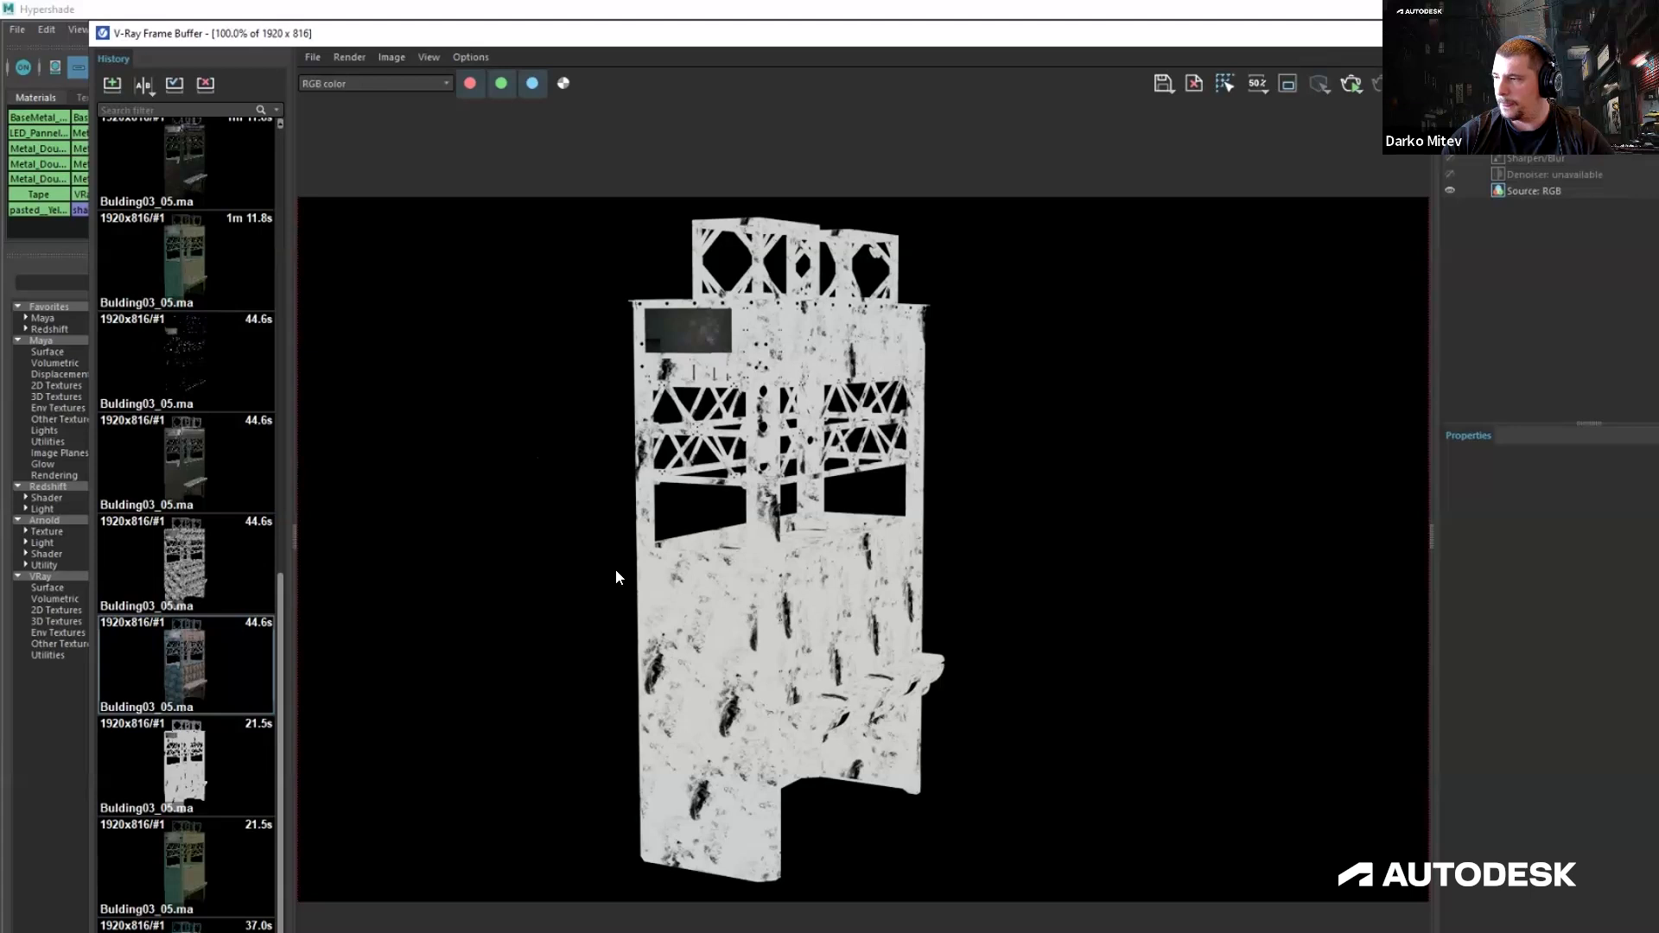
scroll(750, 583, up, 2)
middle_drag(807, 453, 741, 635)
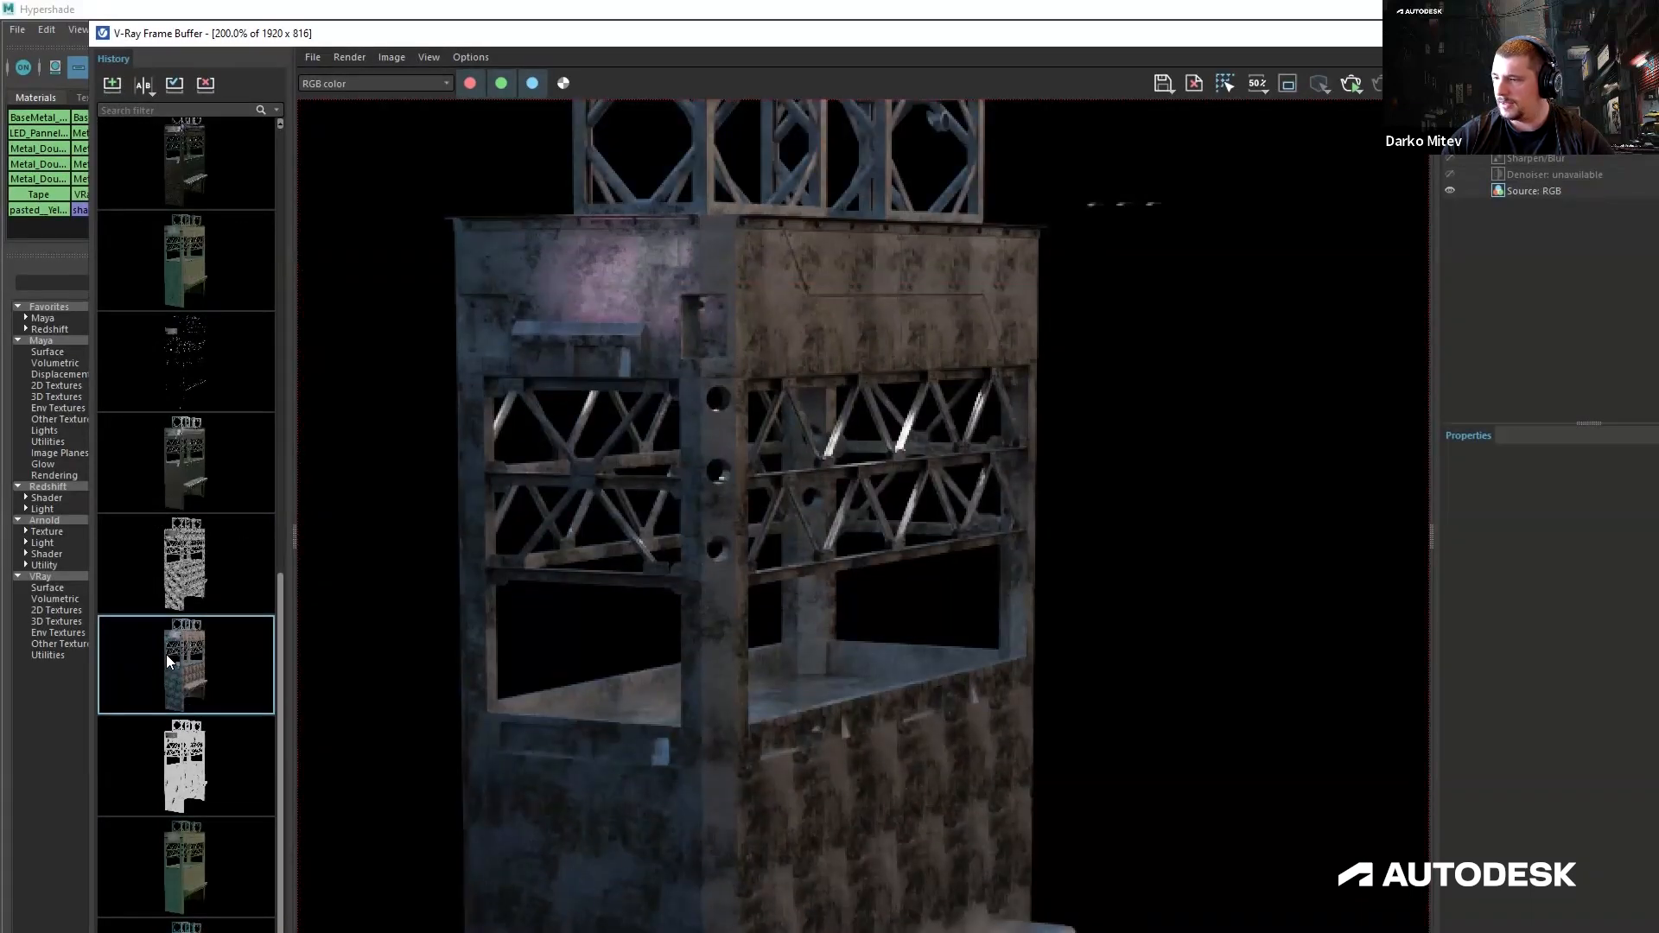
double_click(195, 554)
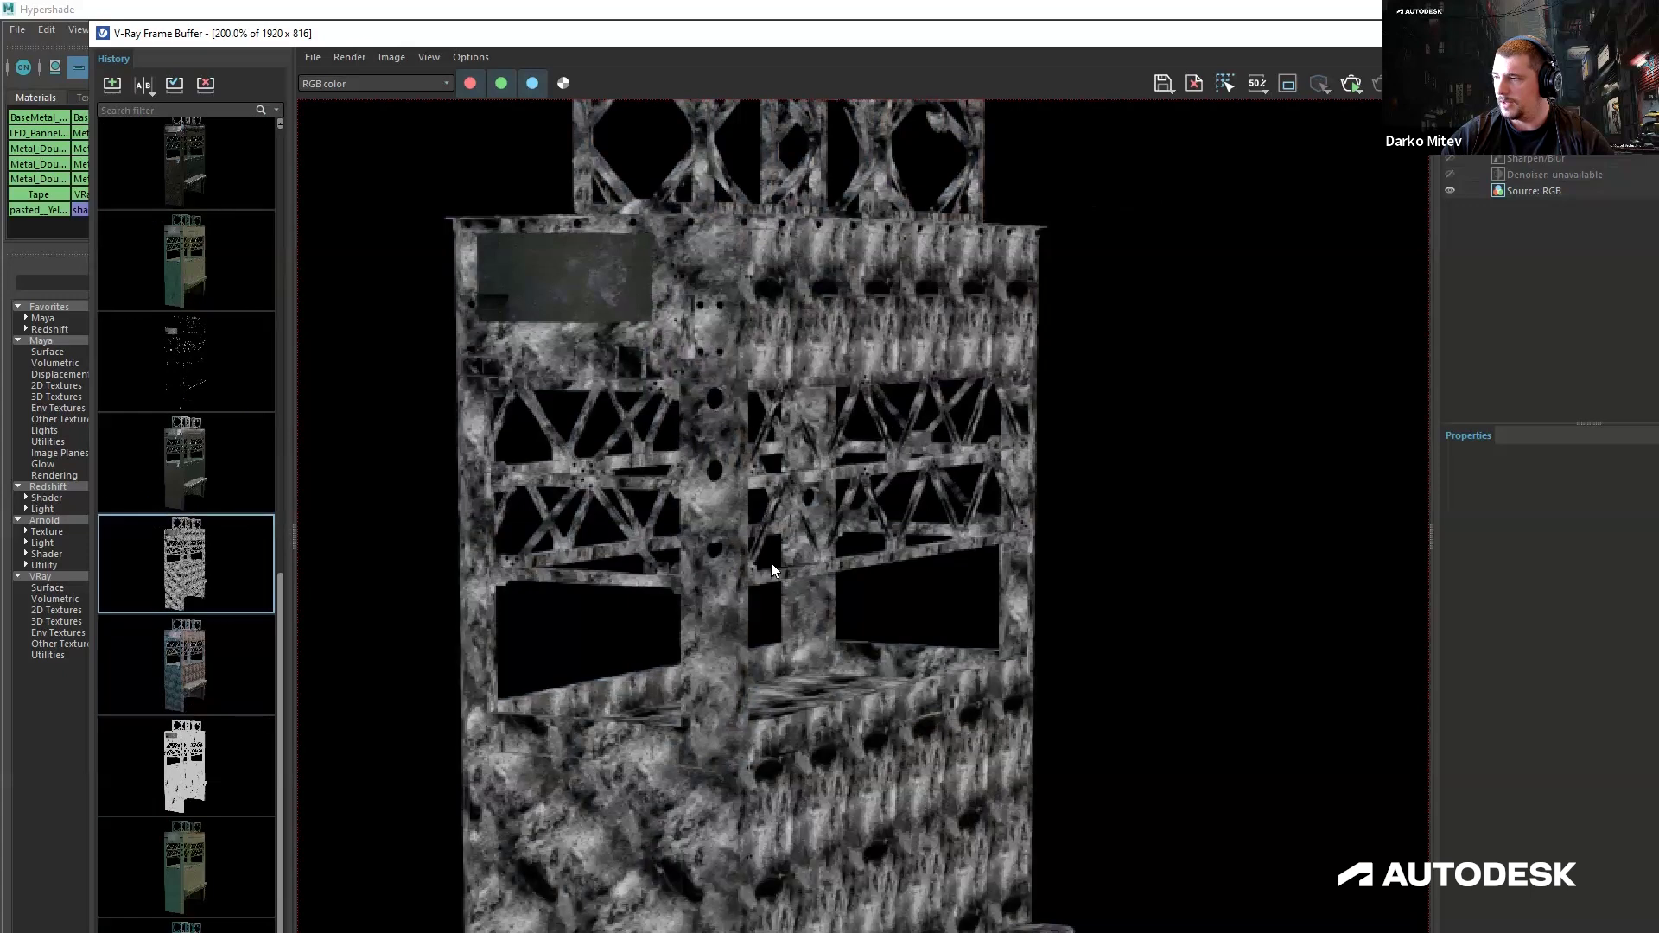
Load the clean dark metal render from the history and examine its reflections on the roof frames, upper panels and trusses.
double_click(196, 480)
scroll(624, 437, up, 1)
scroll(638, 472, down, 1)
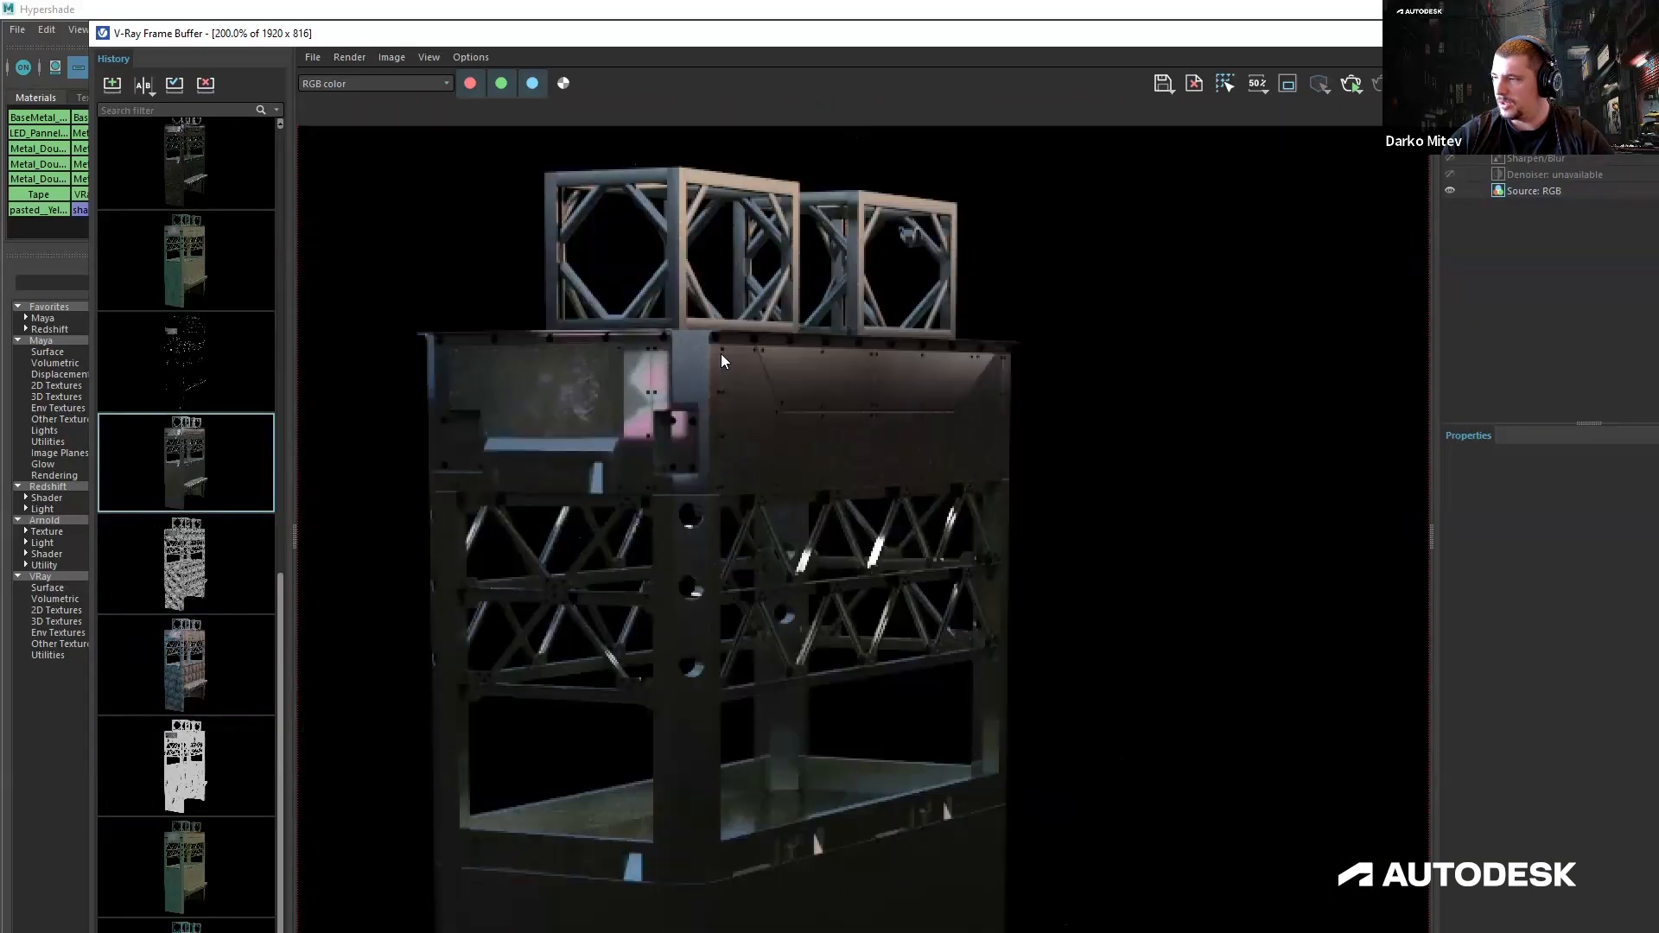
middle_drag(731, 599, 748, 267)
middle_drag(732, 426, 717, 587)
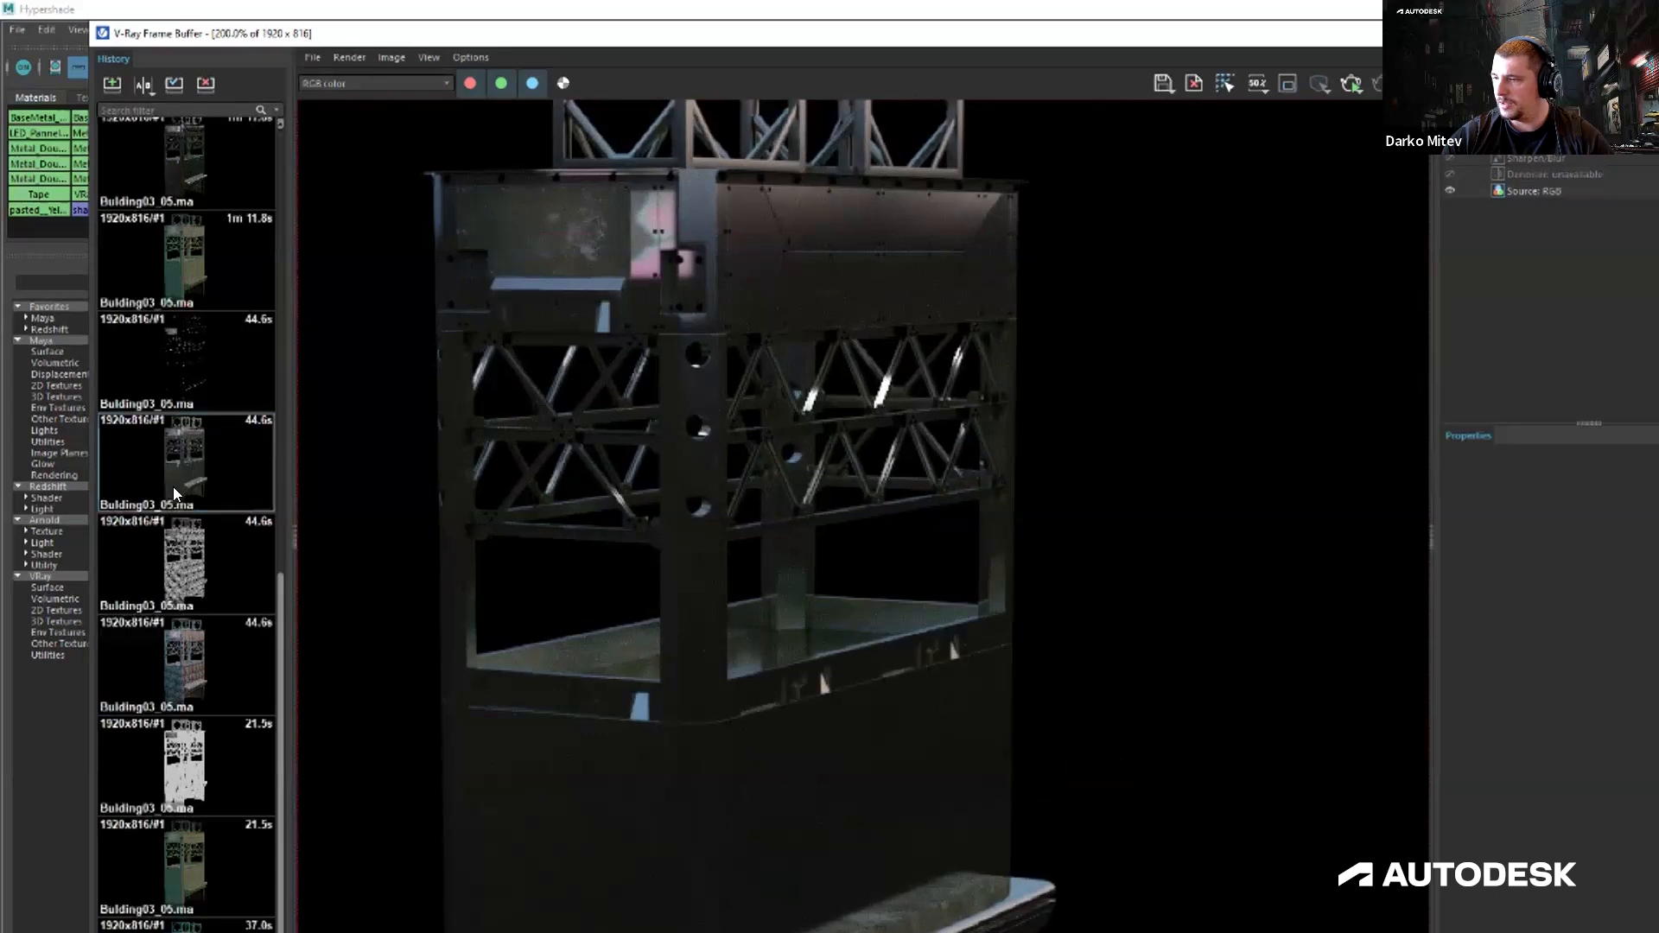
Load history render 8 and examine the worn paint and exposed metal on the building's upper panels and trusses.
scroll(178, 500, up, 2)
double_click(199, 569)
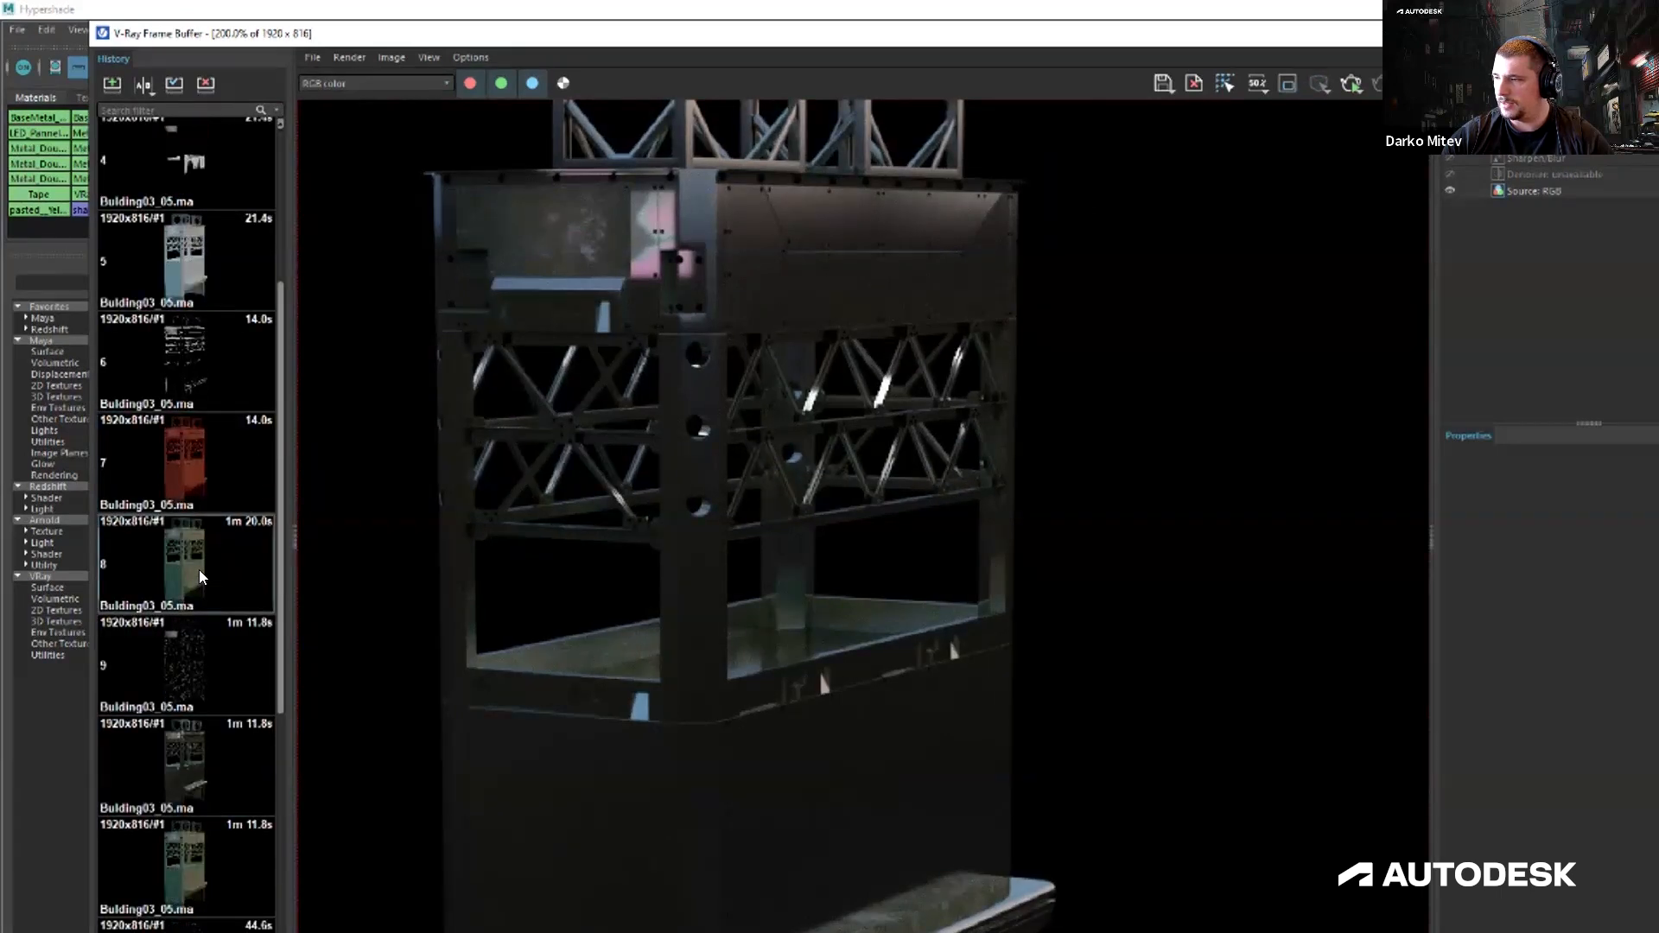
scroll(688, 672, down, 1)
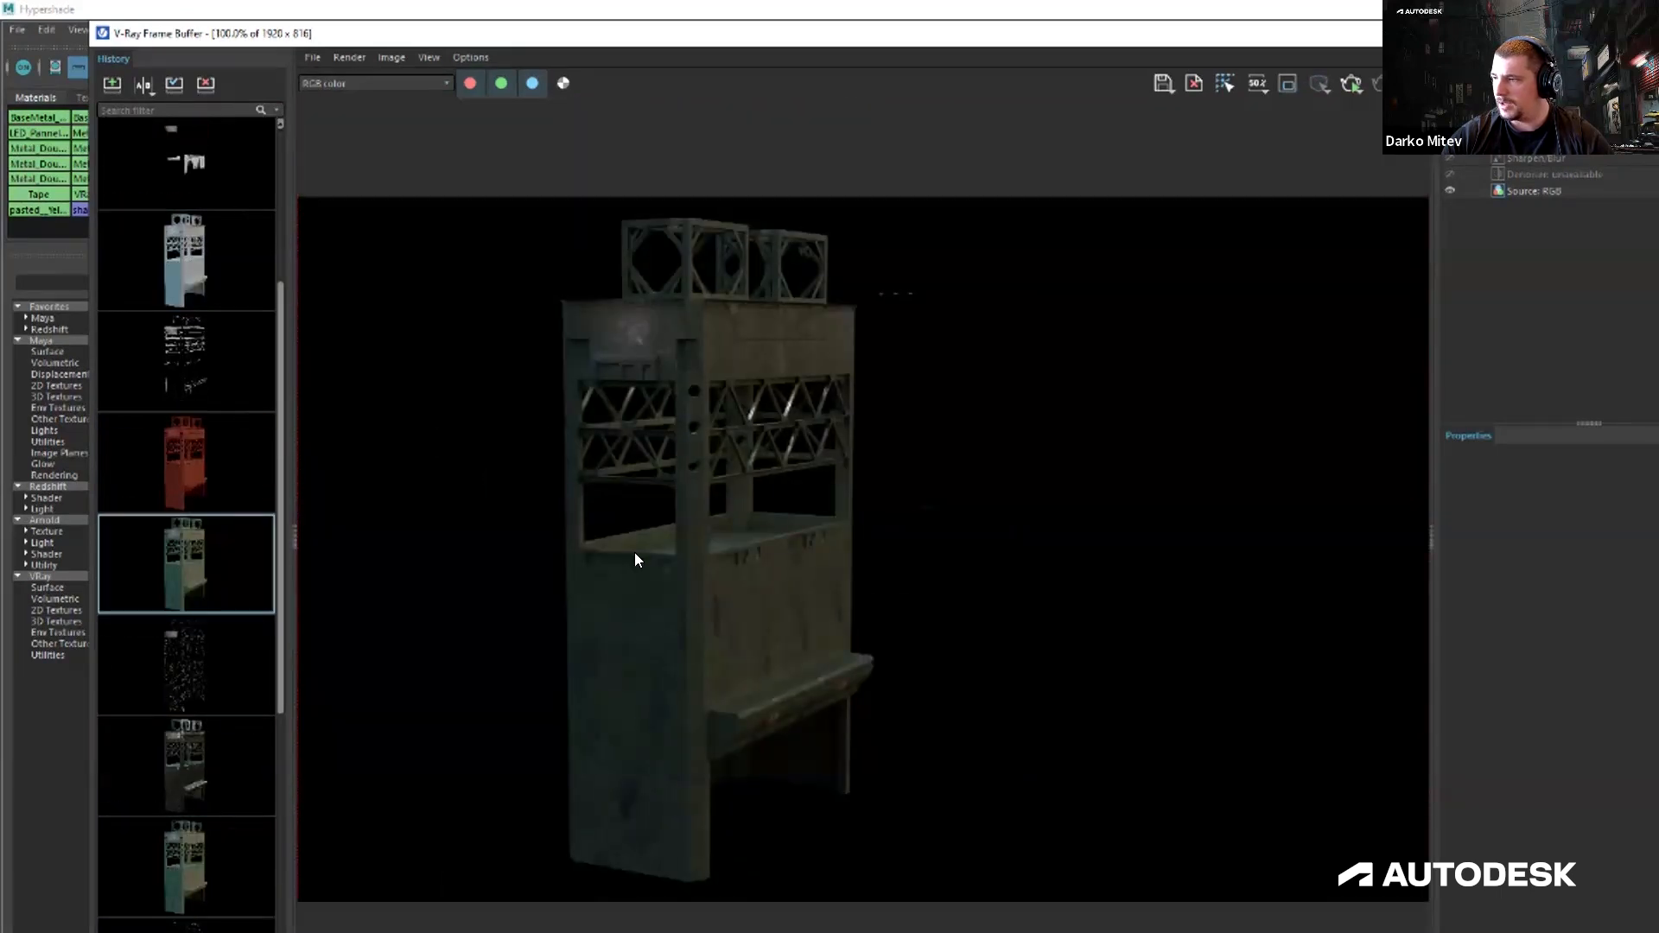
scroll(652, 686, up, 1)
scroll(658, 688, up, 1)
scroll(658, 688, down, 1)
middle_drag(844, 350, 757, 625)
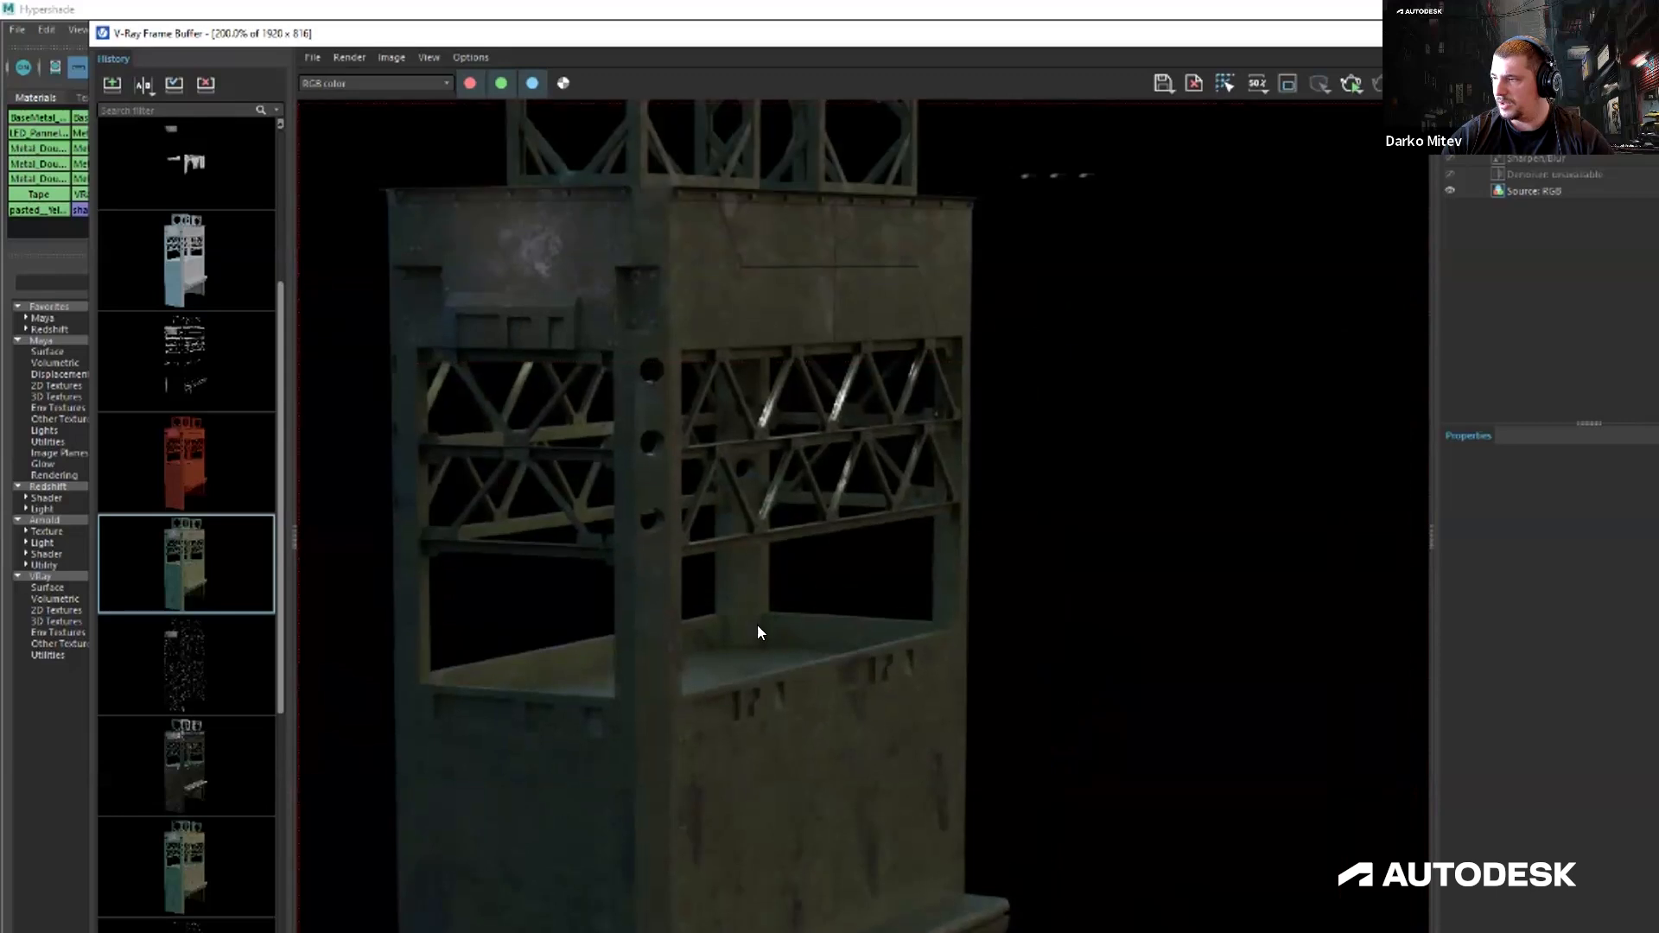
middle_drag(708, 339, 604, 344)
scroll(566, 314, up, 1)
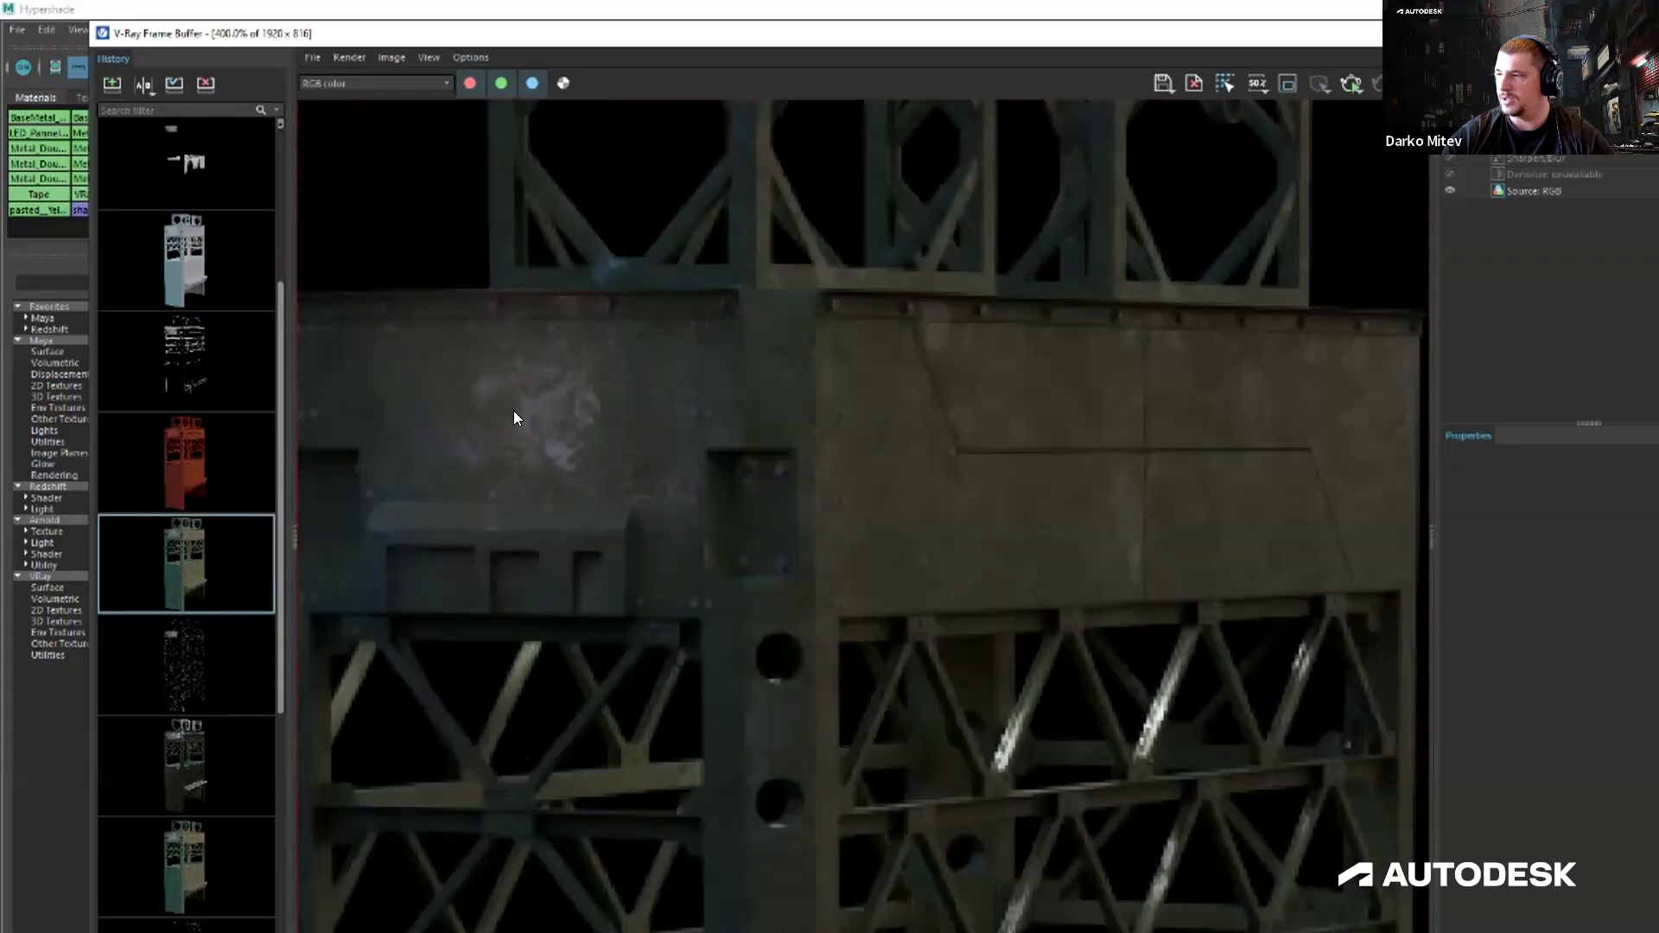
scroll(514, 419, up, 1)
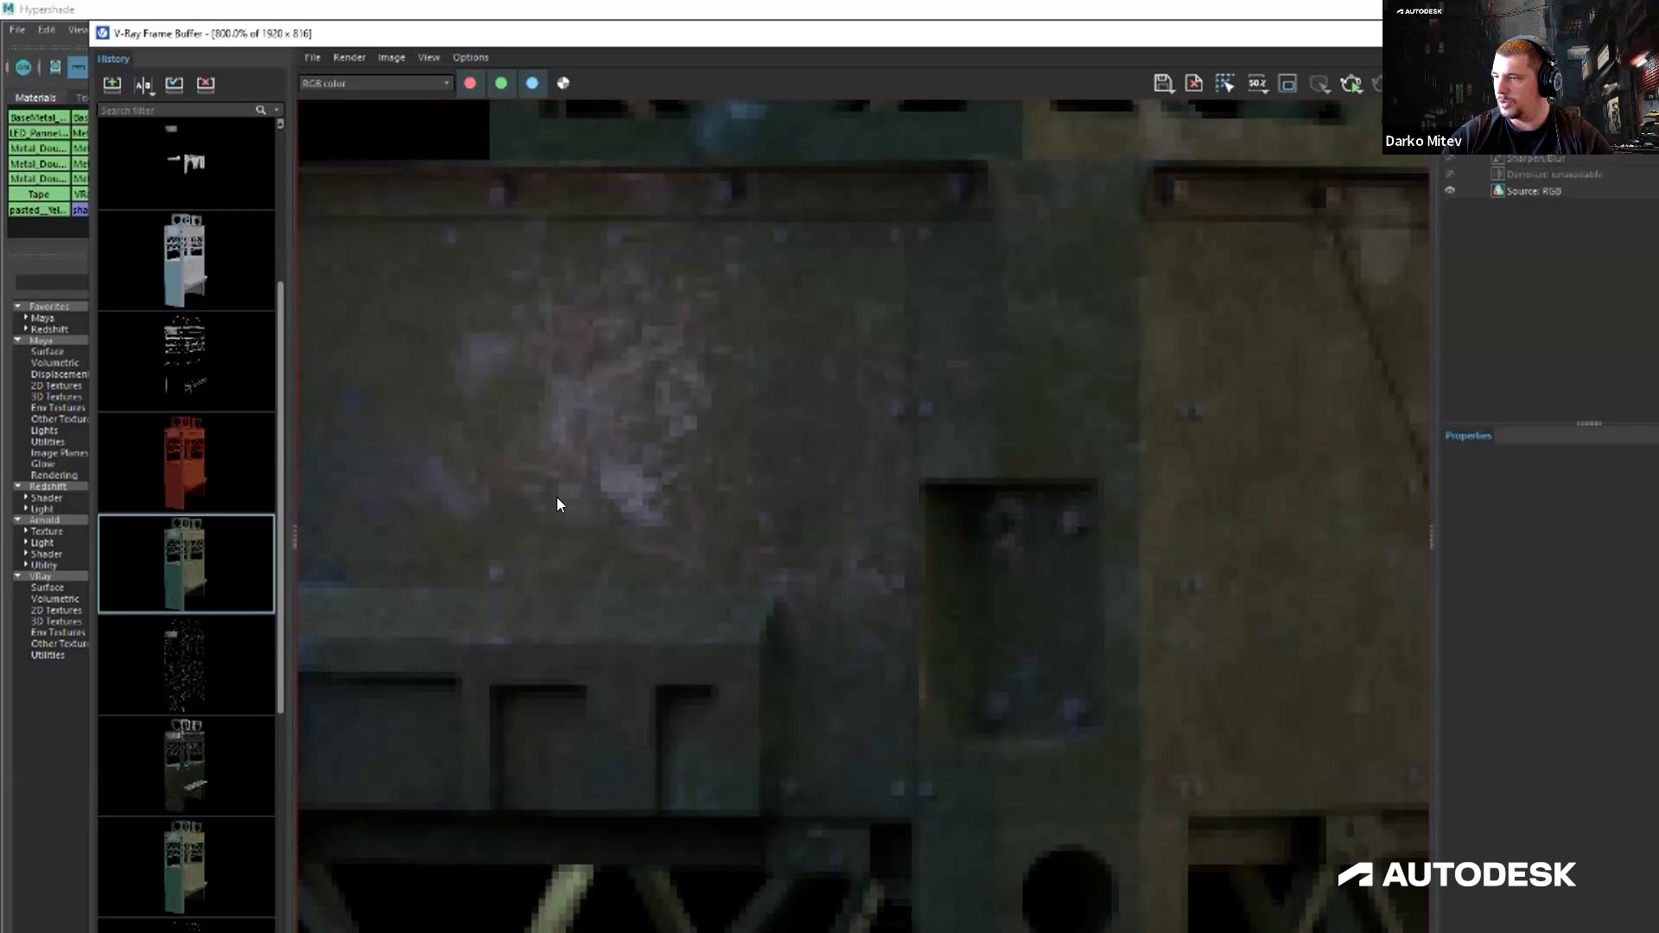
scroll(553, 408, down, 1)
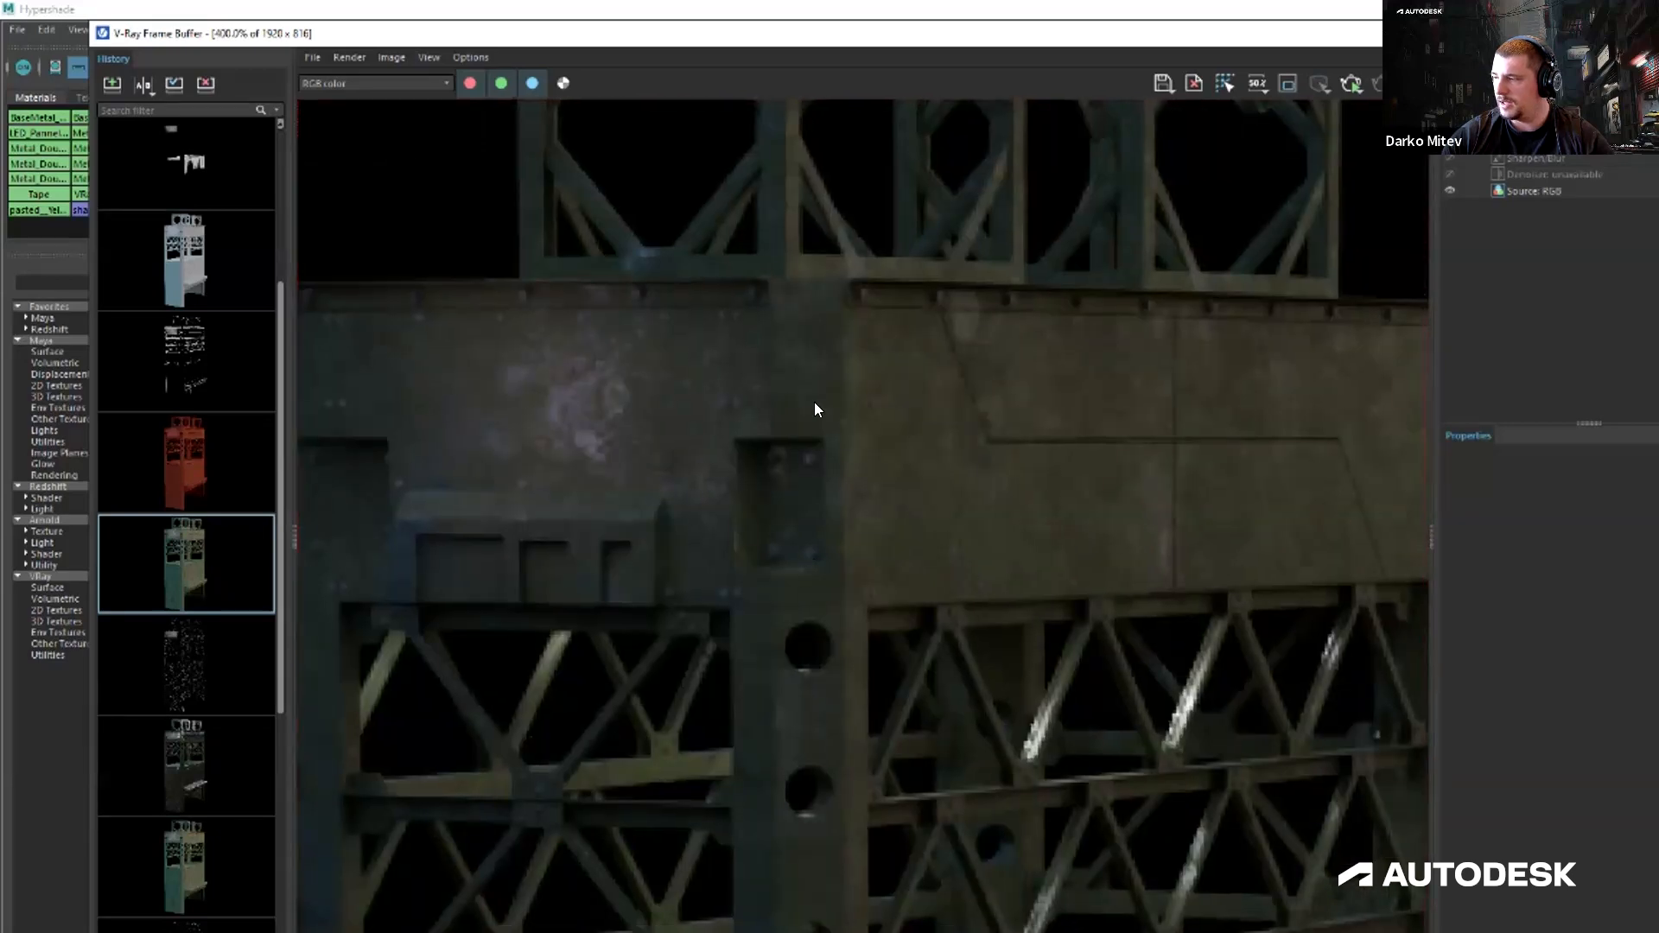
Examine the dark stains on the painted lower walls and the counter ledge in history render 8.
middle_drag(815, 407, 822, 309)
middle_drag(905, 856, 860, 173)
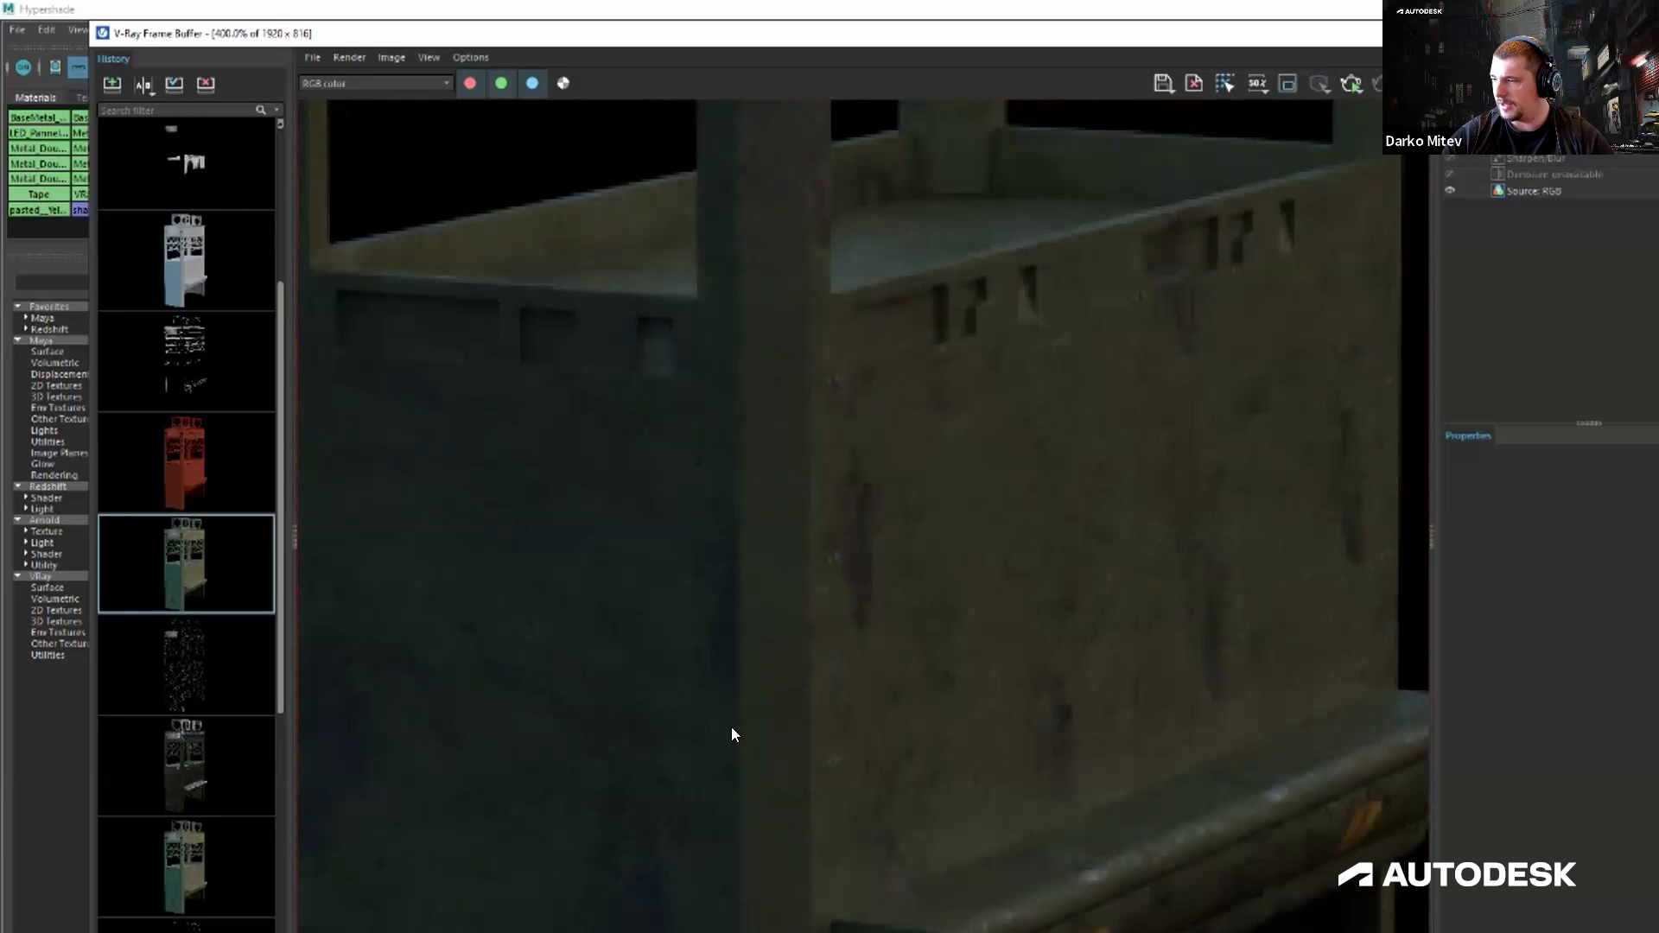
scroll(589, 501, down, 1)
Load the red-brown history render 7 and examine its surface across the panels, trusses and lower walls.
mouse_move(228, 615)
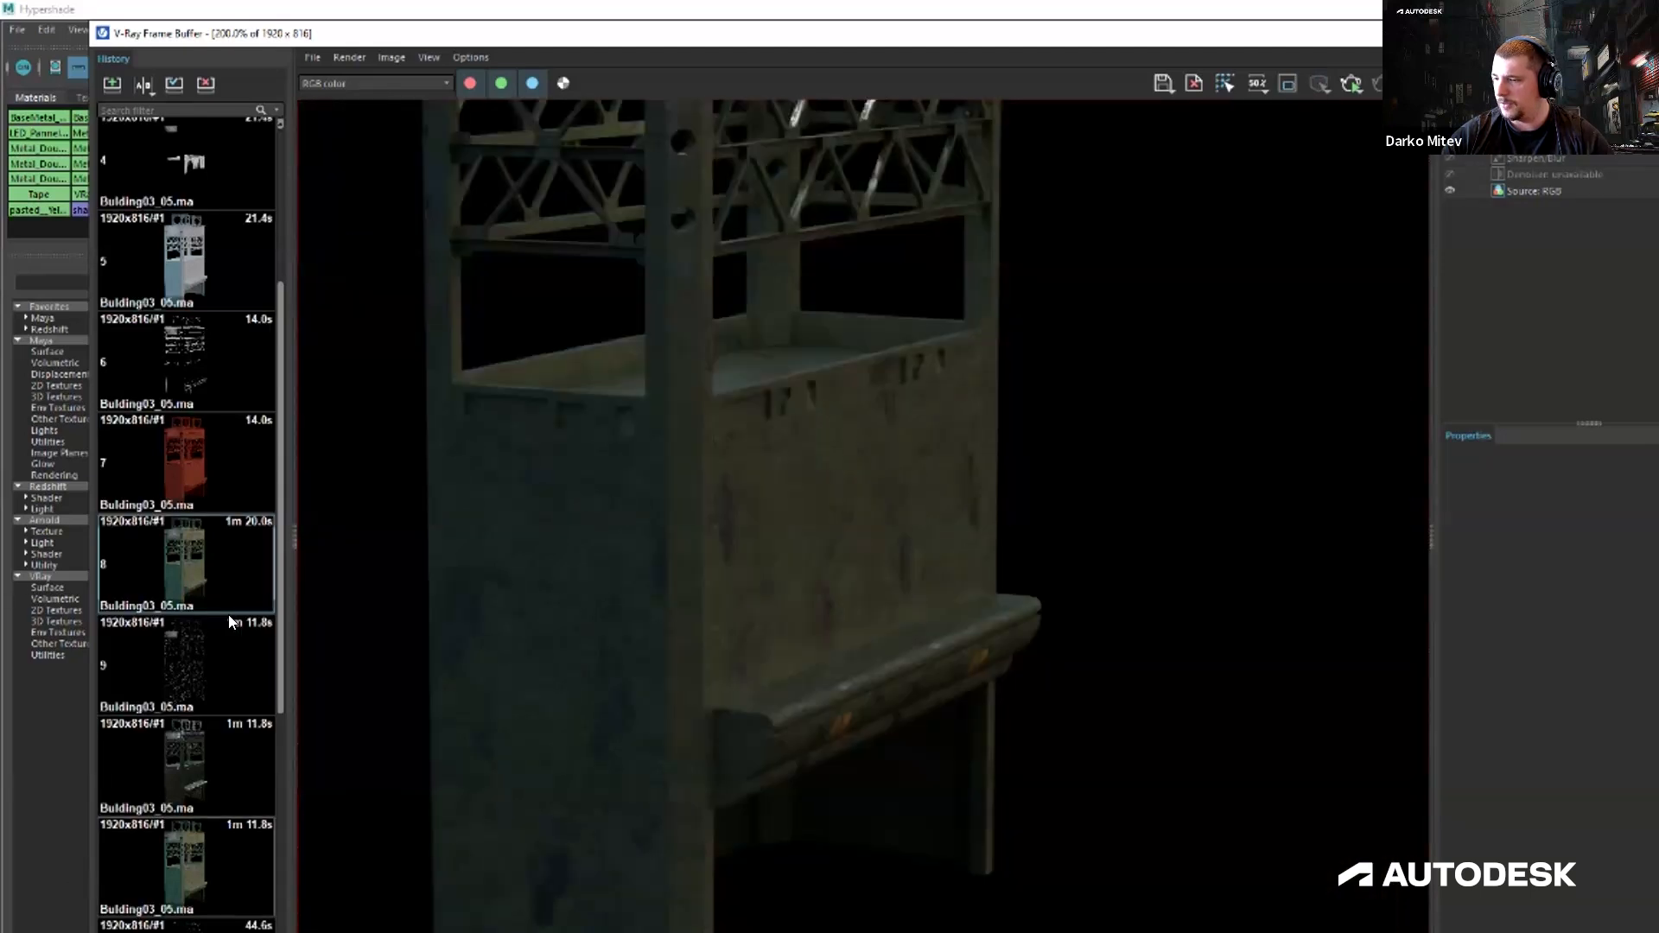
click(164, 480)
double_click(165, 480)
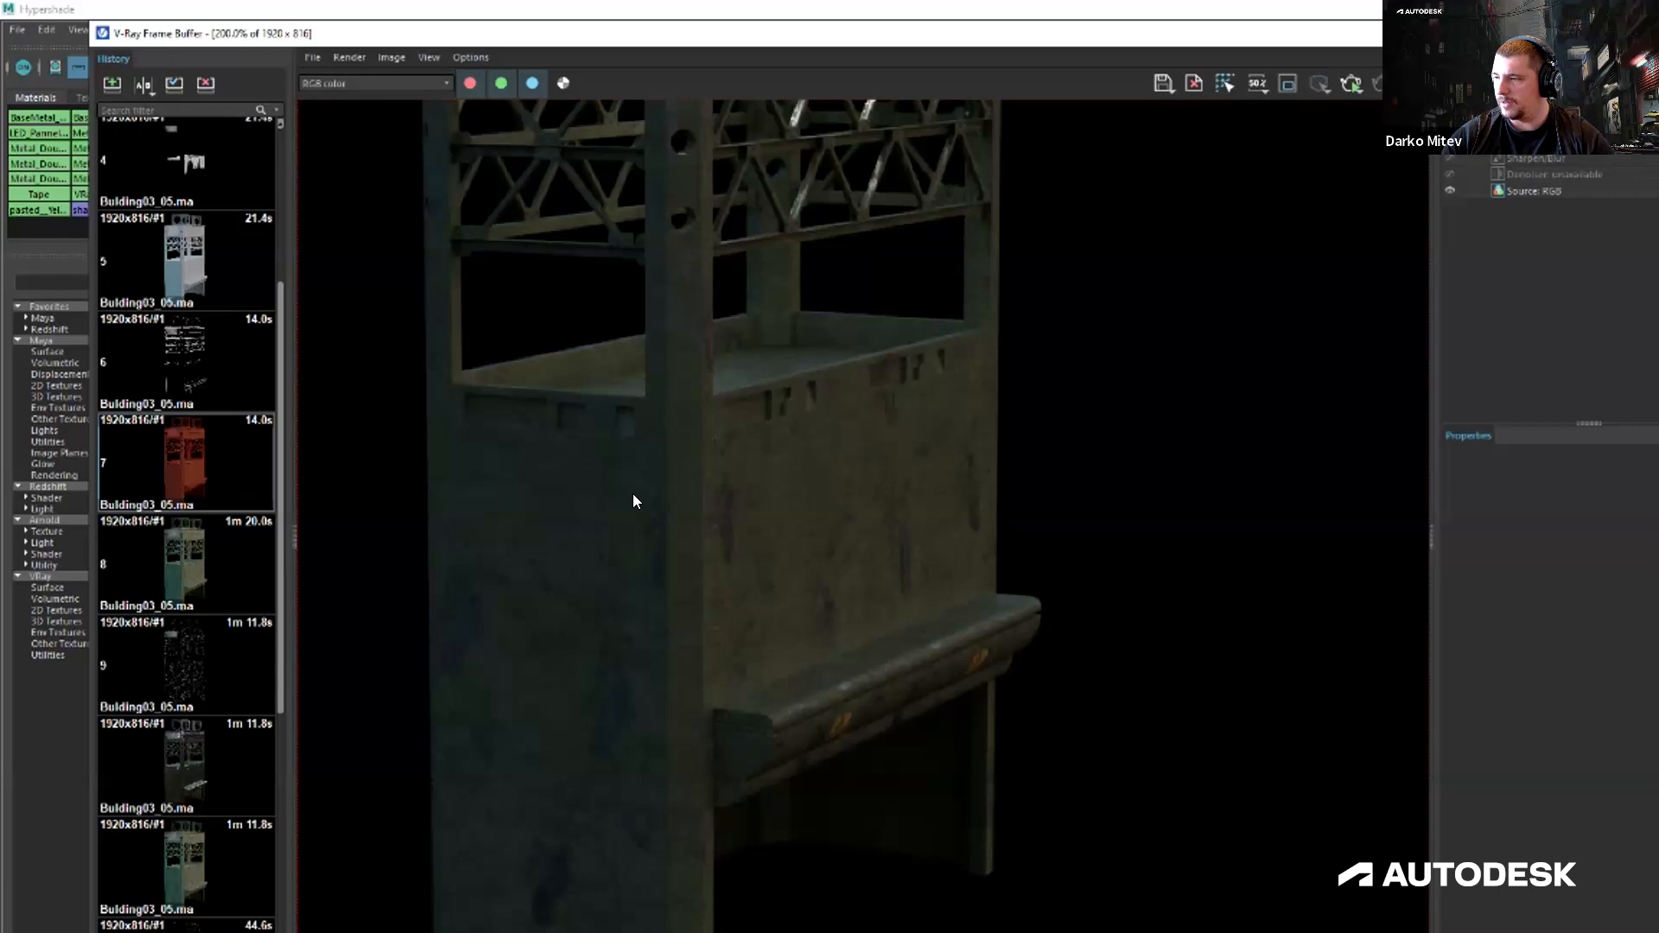
middle_drag(633, 494, 634, 661)
middle_drag(668, 495, 669, 408)
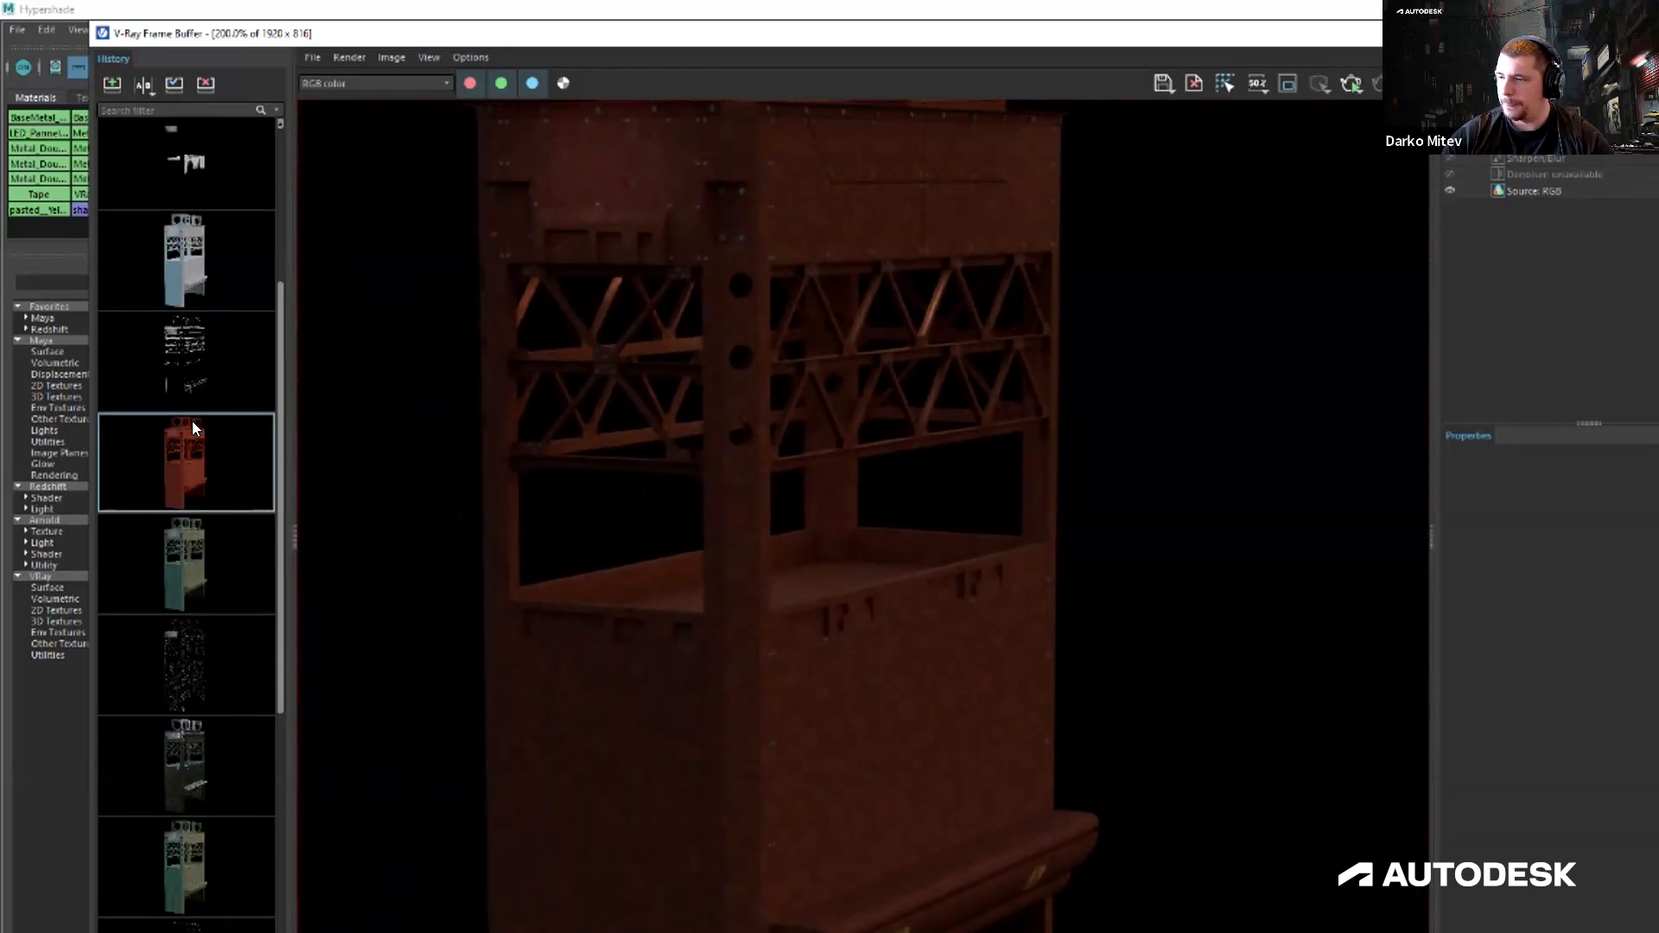
Load the black-and-white edge mask, history render 6, examine it on the trusses and ledges, and return to the Hypershade.
click(180, 353)
double_click(180, 347)
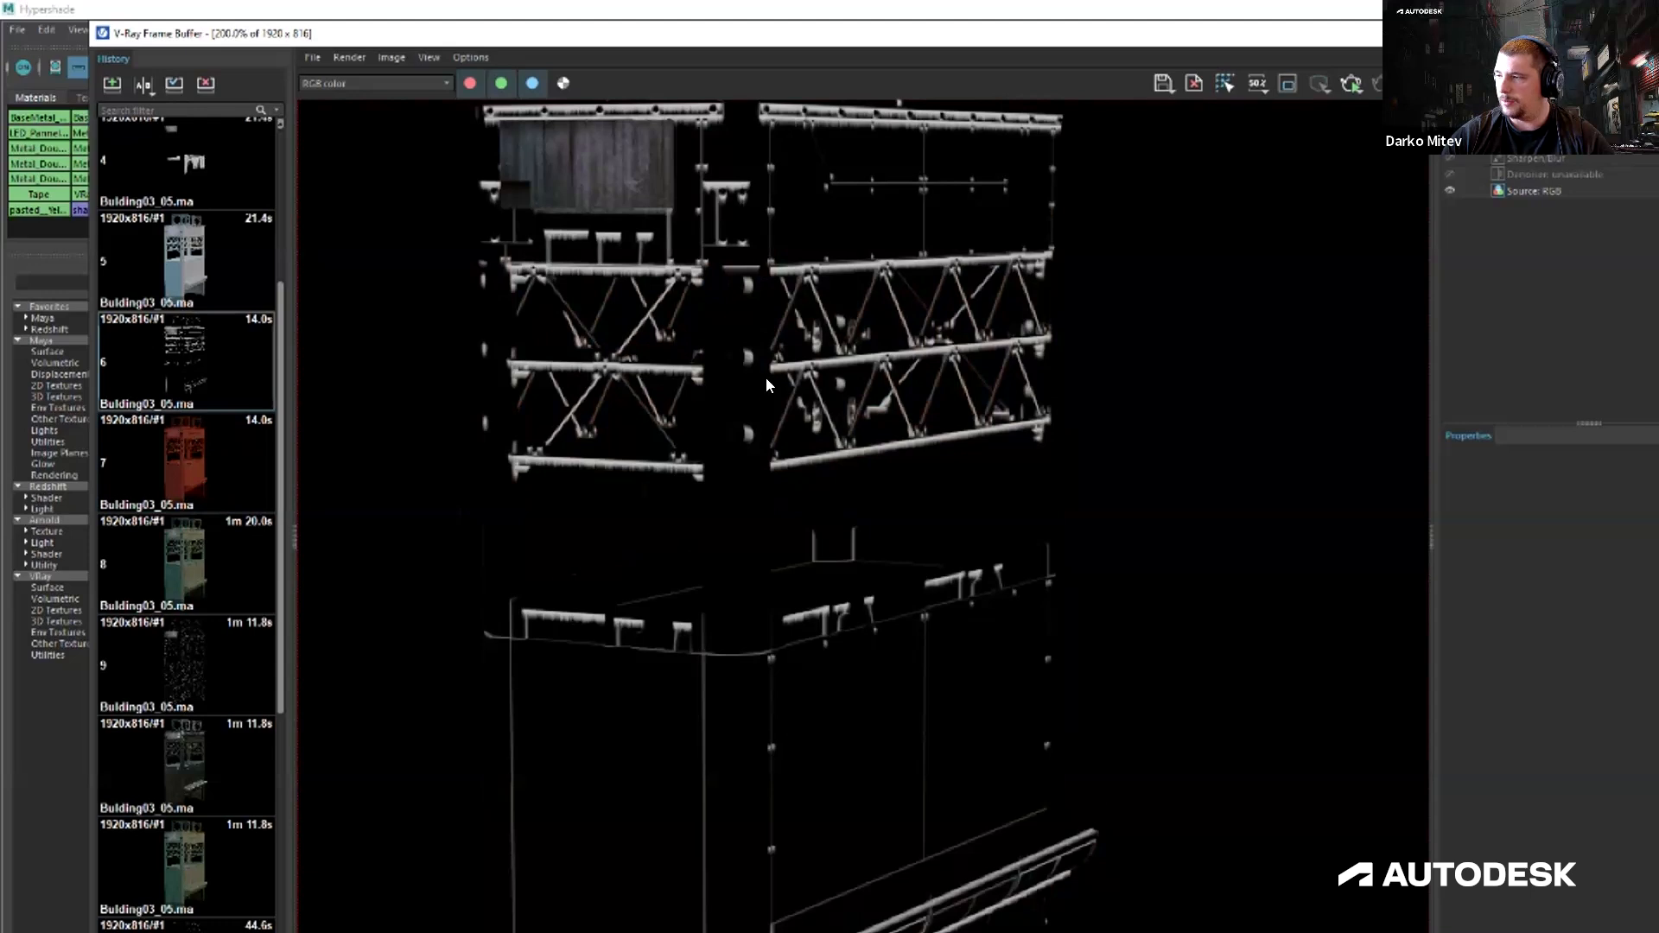
middle_drag(765, 377, 772, 463)
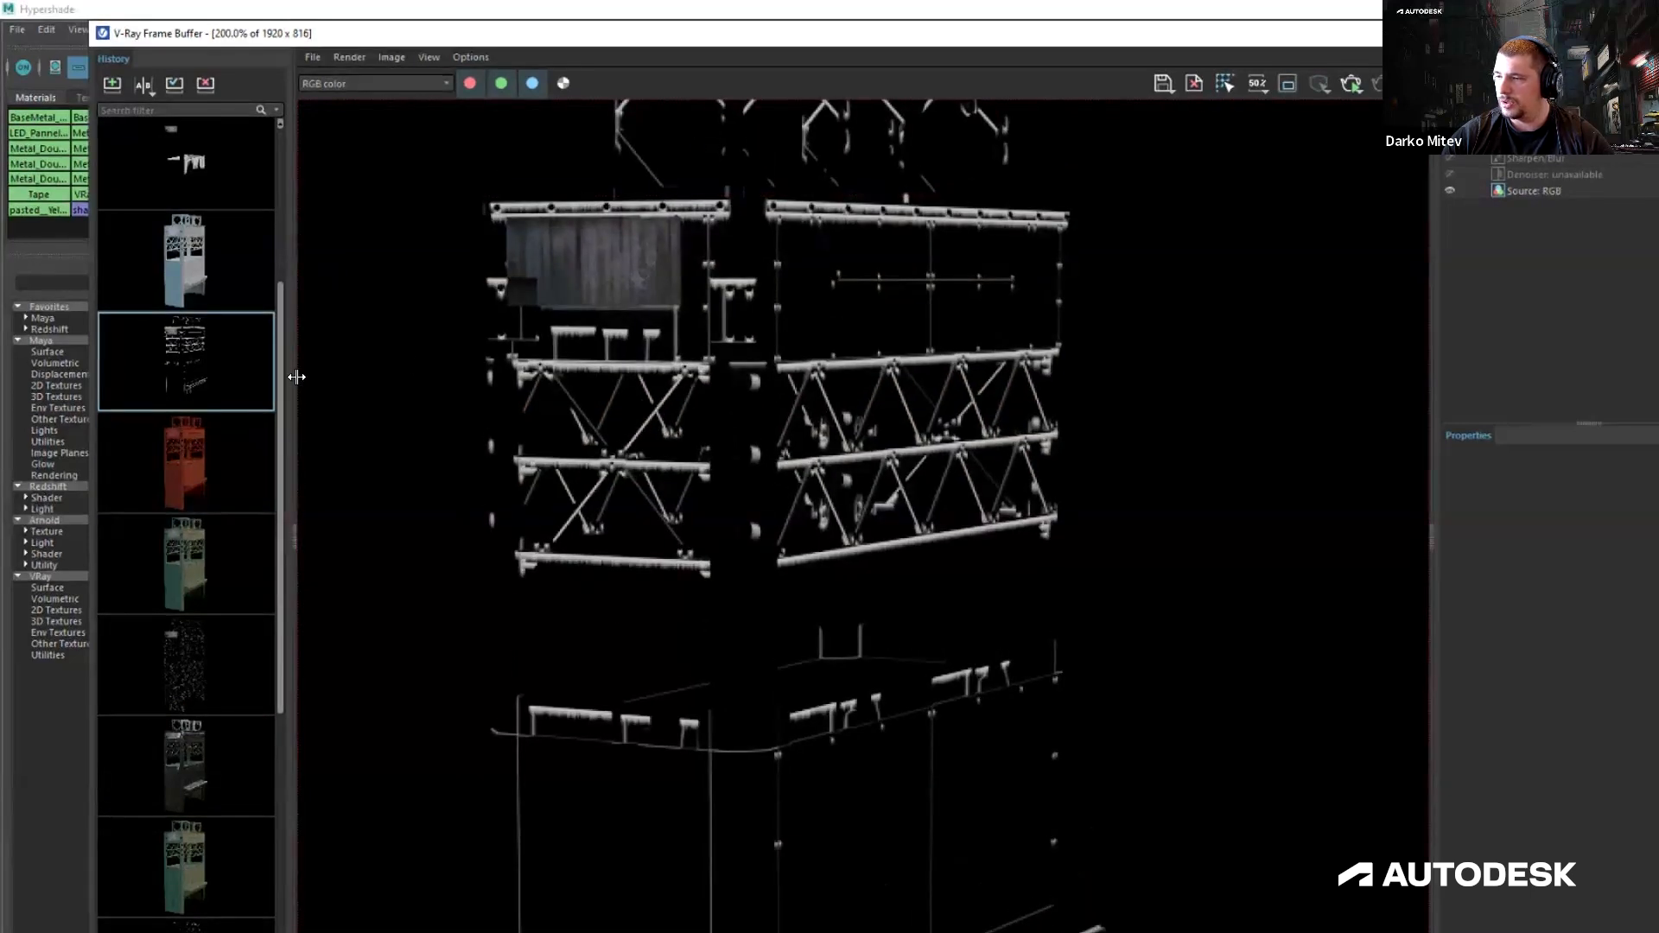
drag(576, 43, 0, 151)
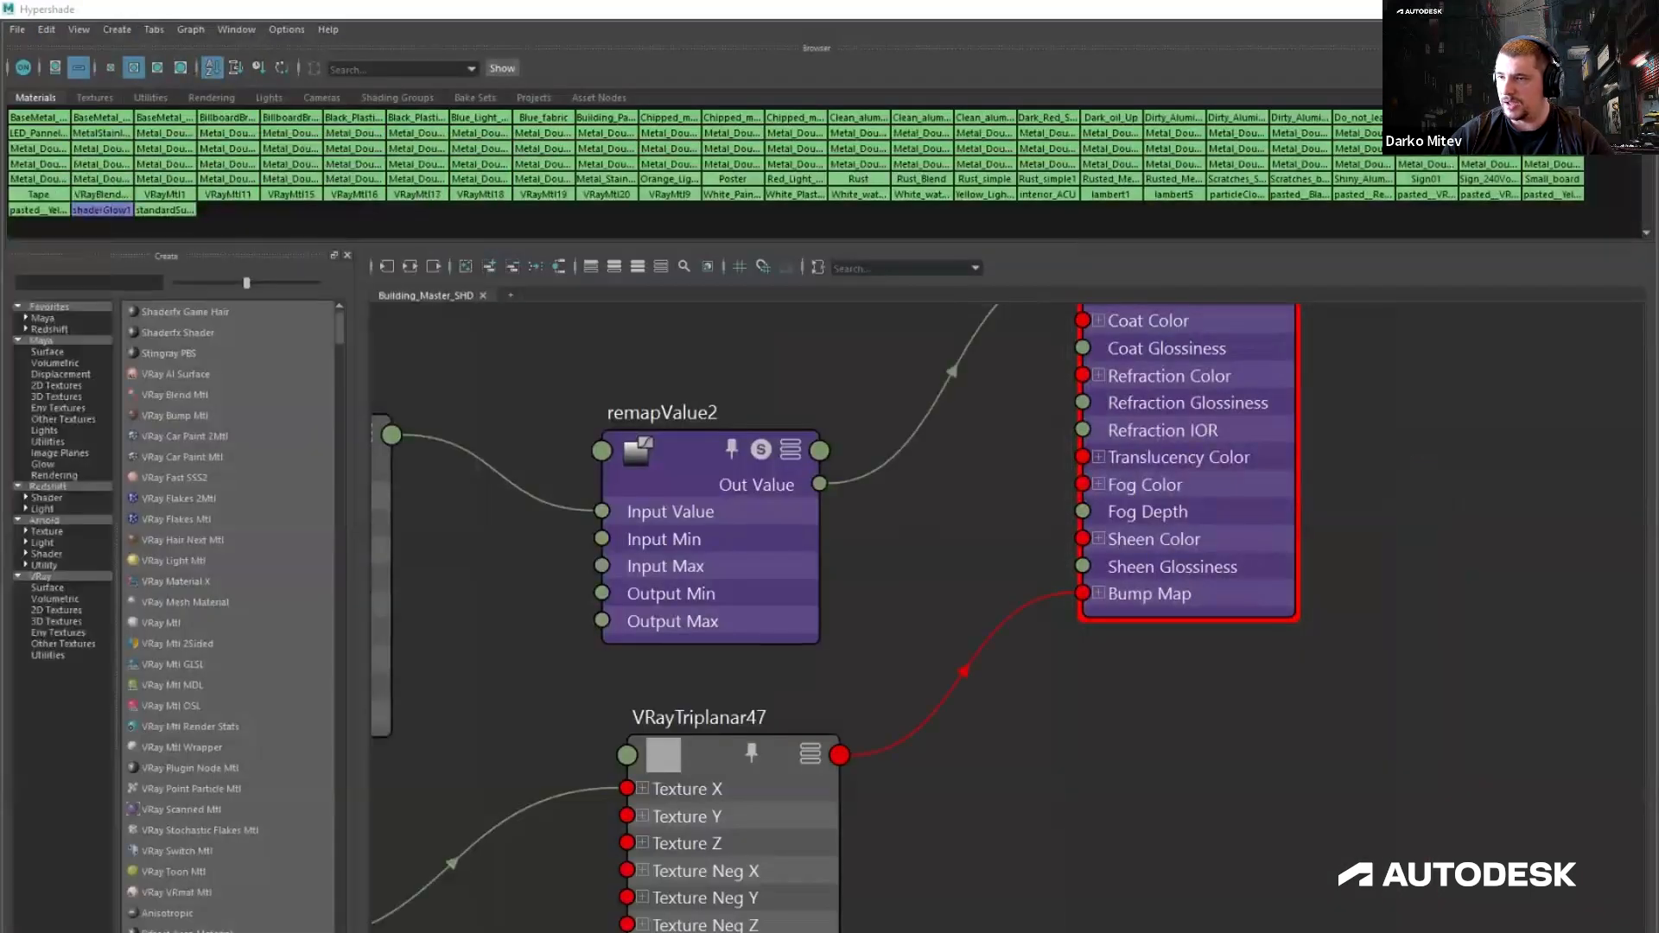
Locate the Chipped_metal blend material in the graph and expand its Coat Materials and Coat Materials[0] attributes.
scroll(783, 572, down, 3)
scroll(933, 634, down, 3)
alt+middle_drag(911, 711, 430, 504)
alt+middle_drag(1193, 348, 1044, 543)
alt+middle_drag(1169, 386, 1081, 434)
scroll(1081, 436, up, 5)
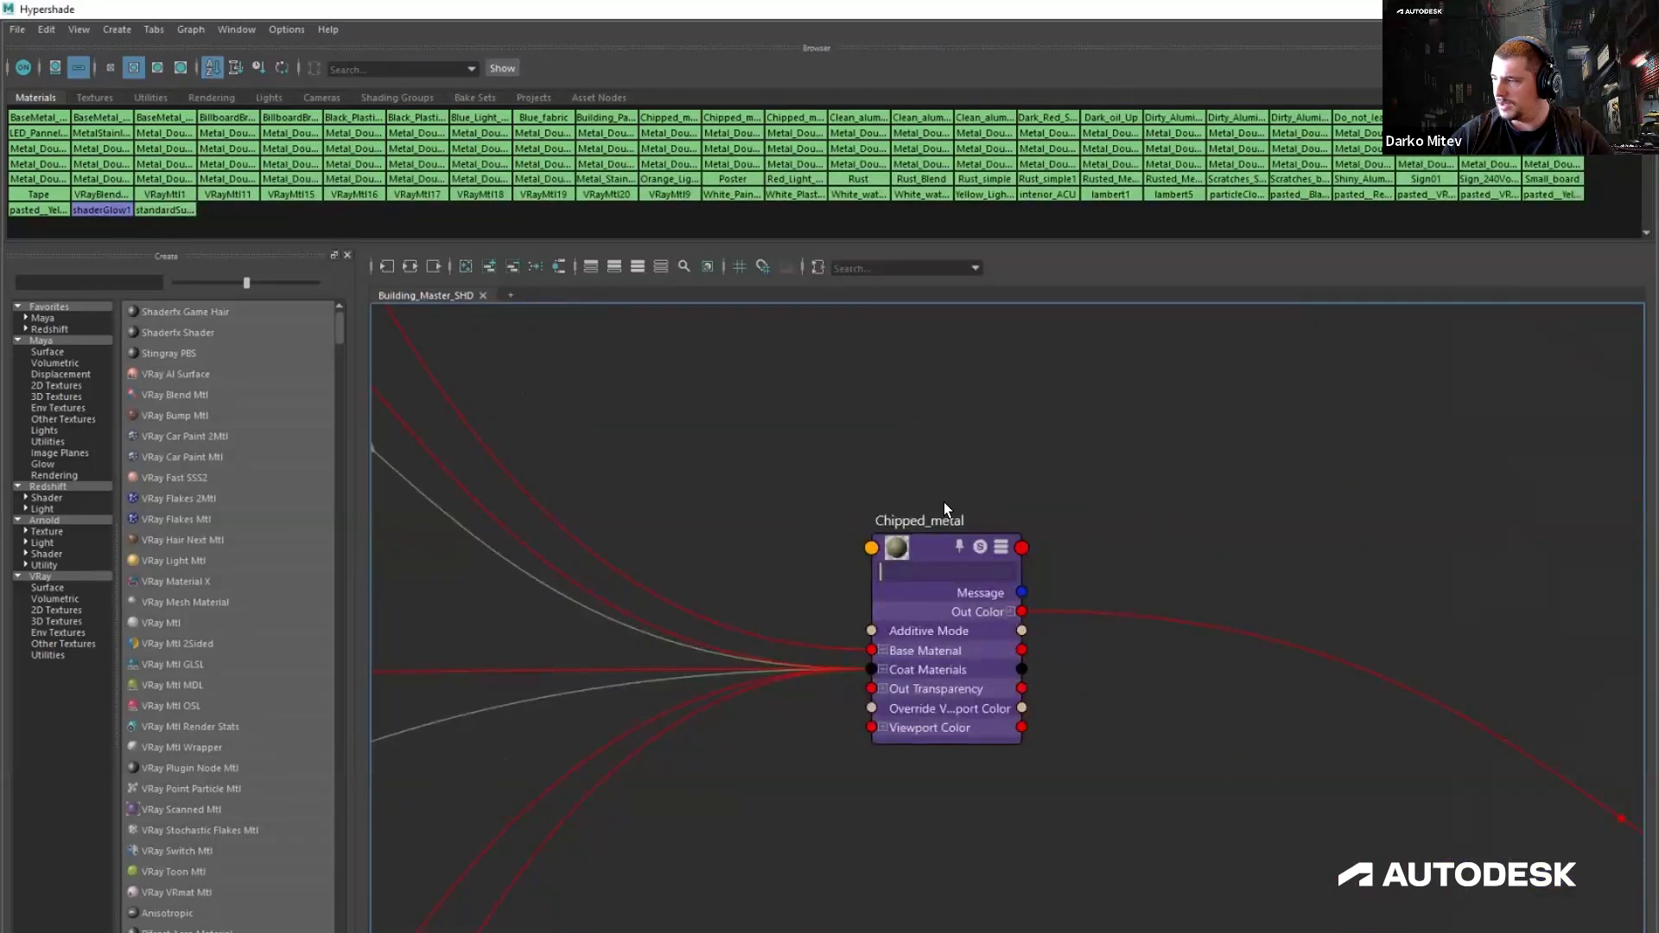
scroll(859, 537, down, 3)
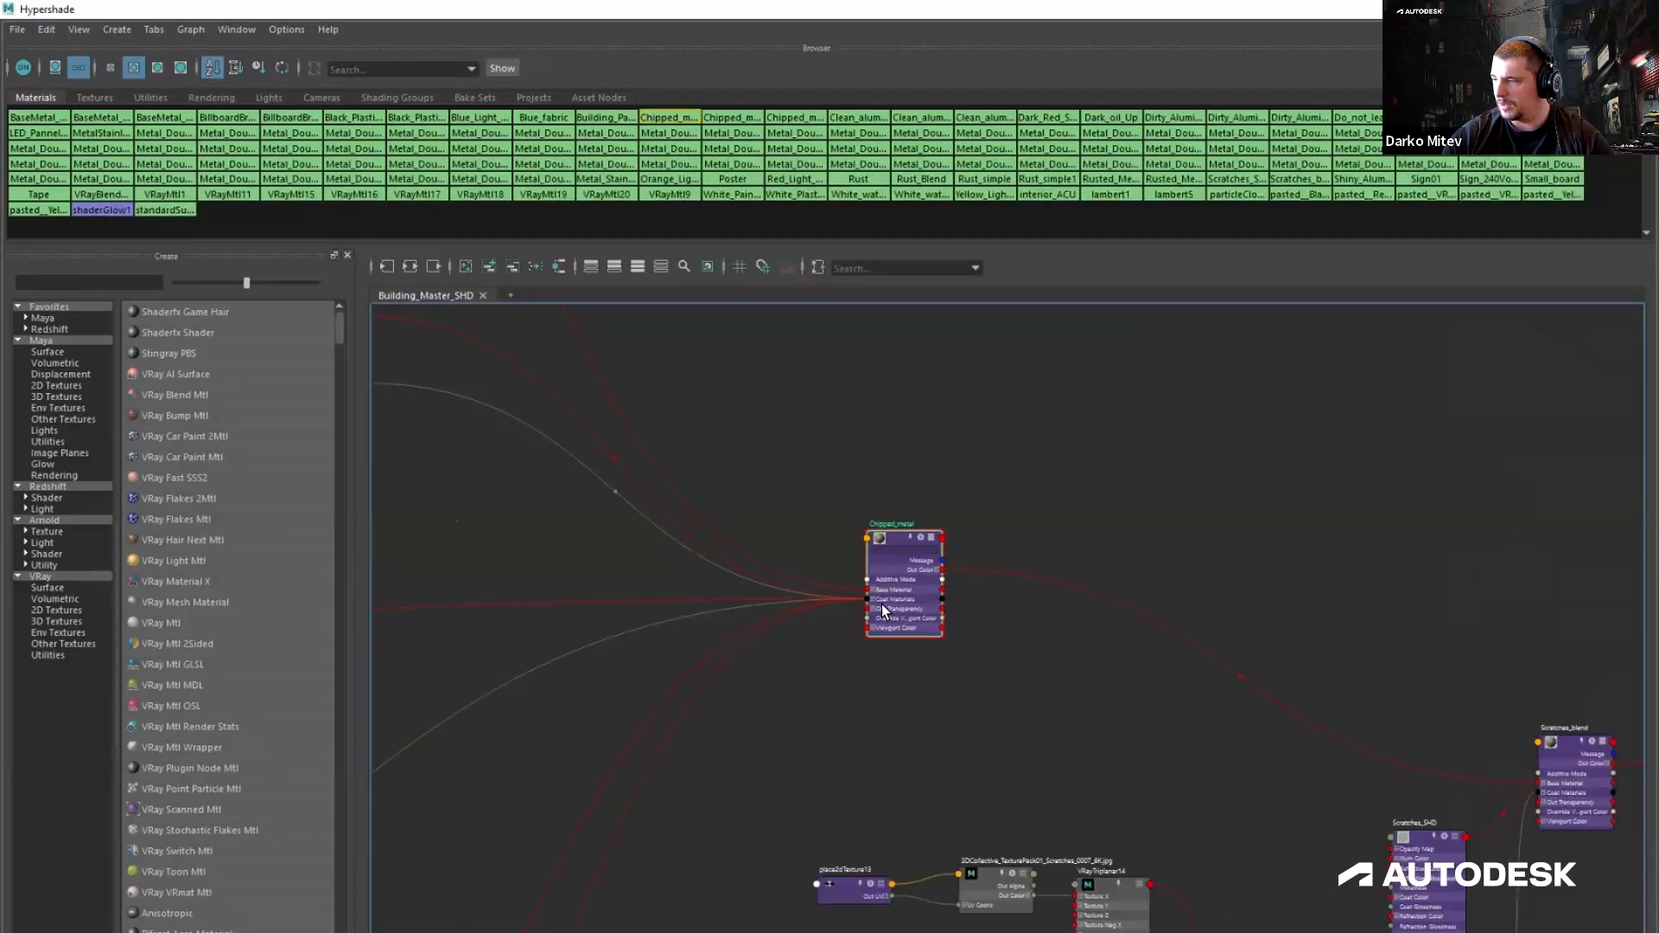
click(881, 604)
scroll(882, 604, up, 4)
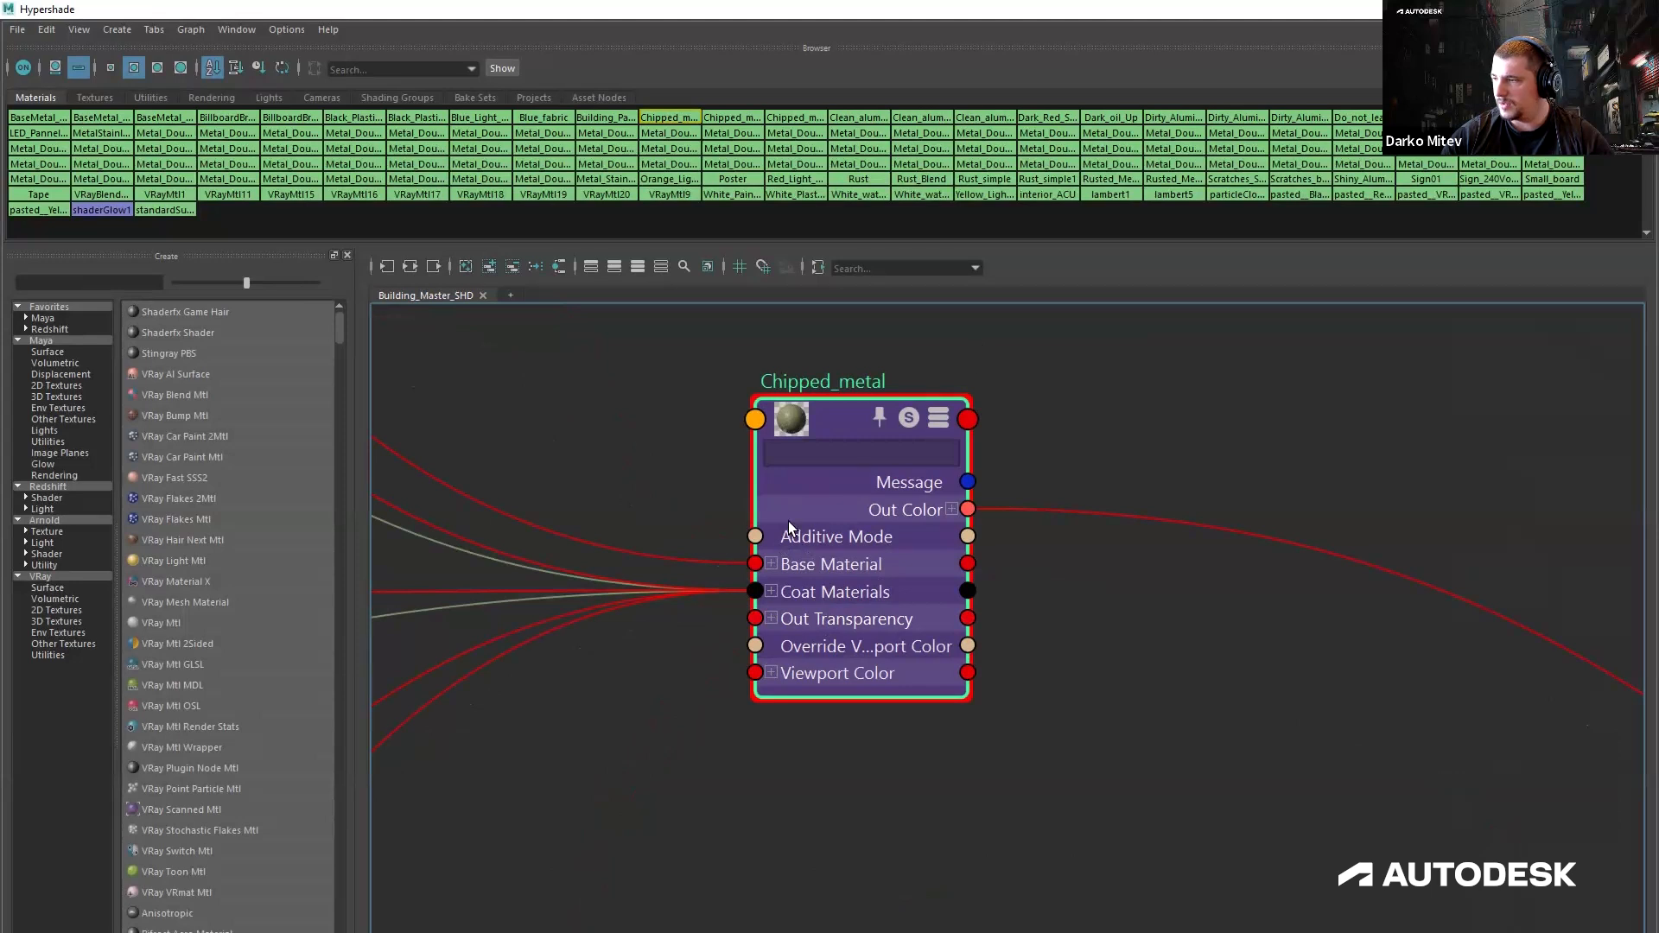
click(770, 593)
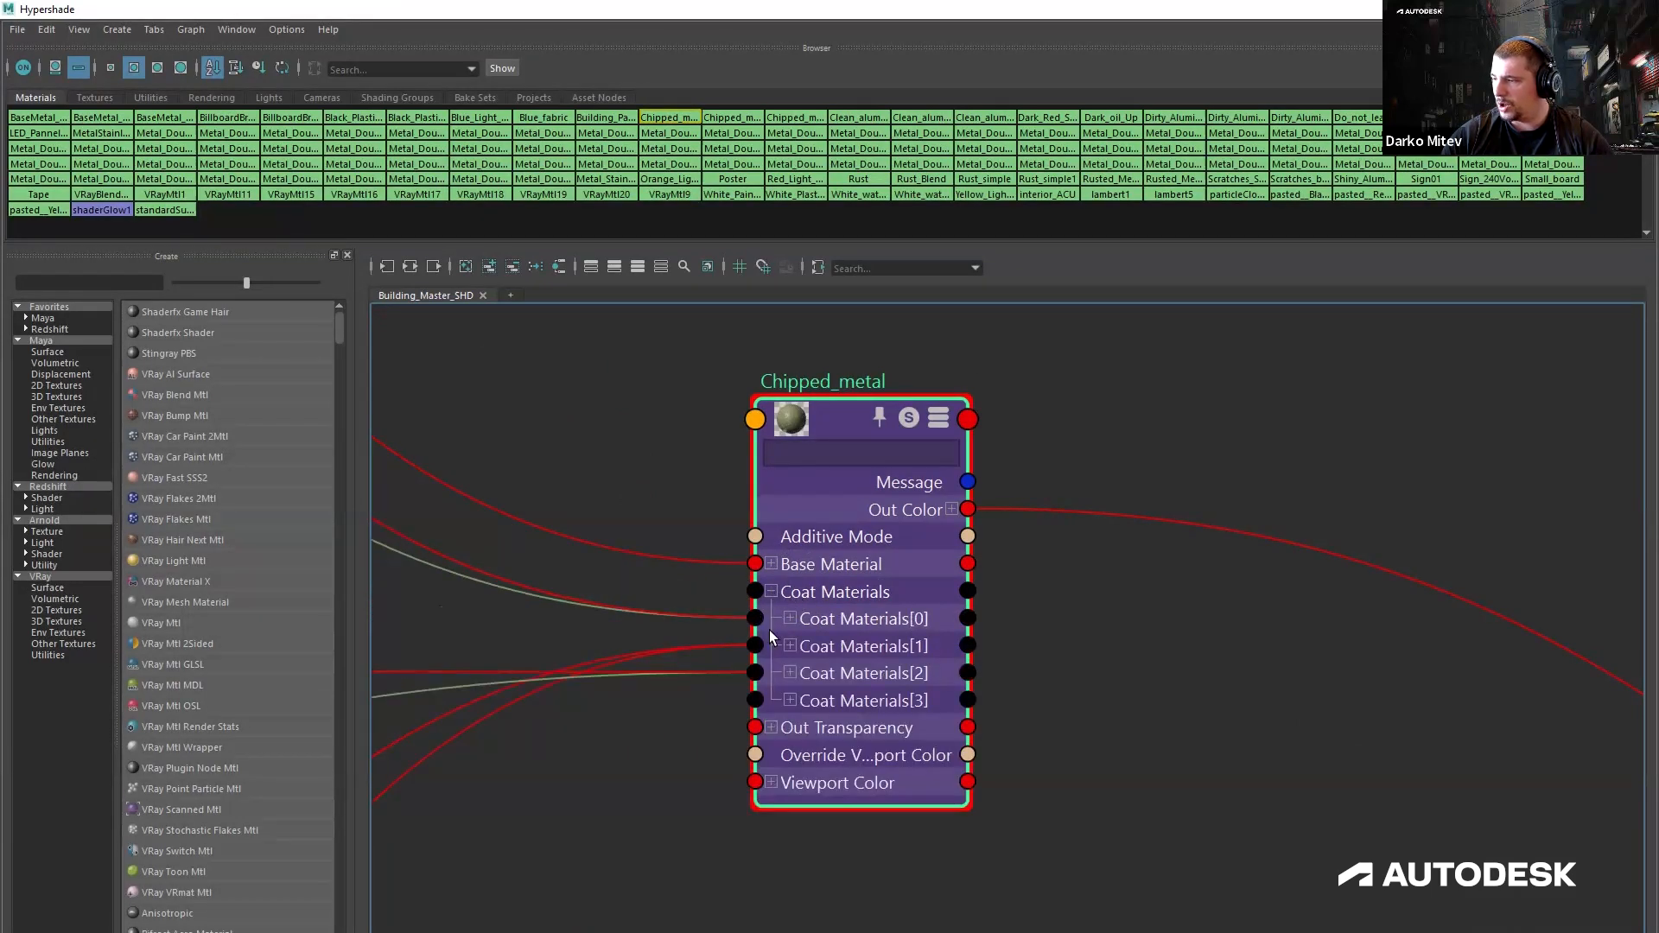
click(789, 619)
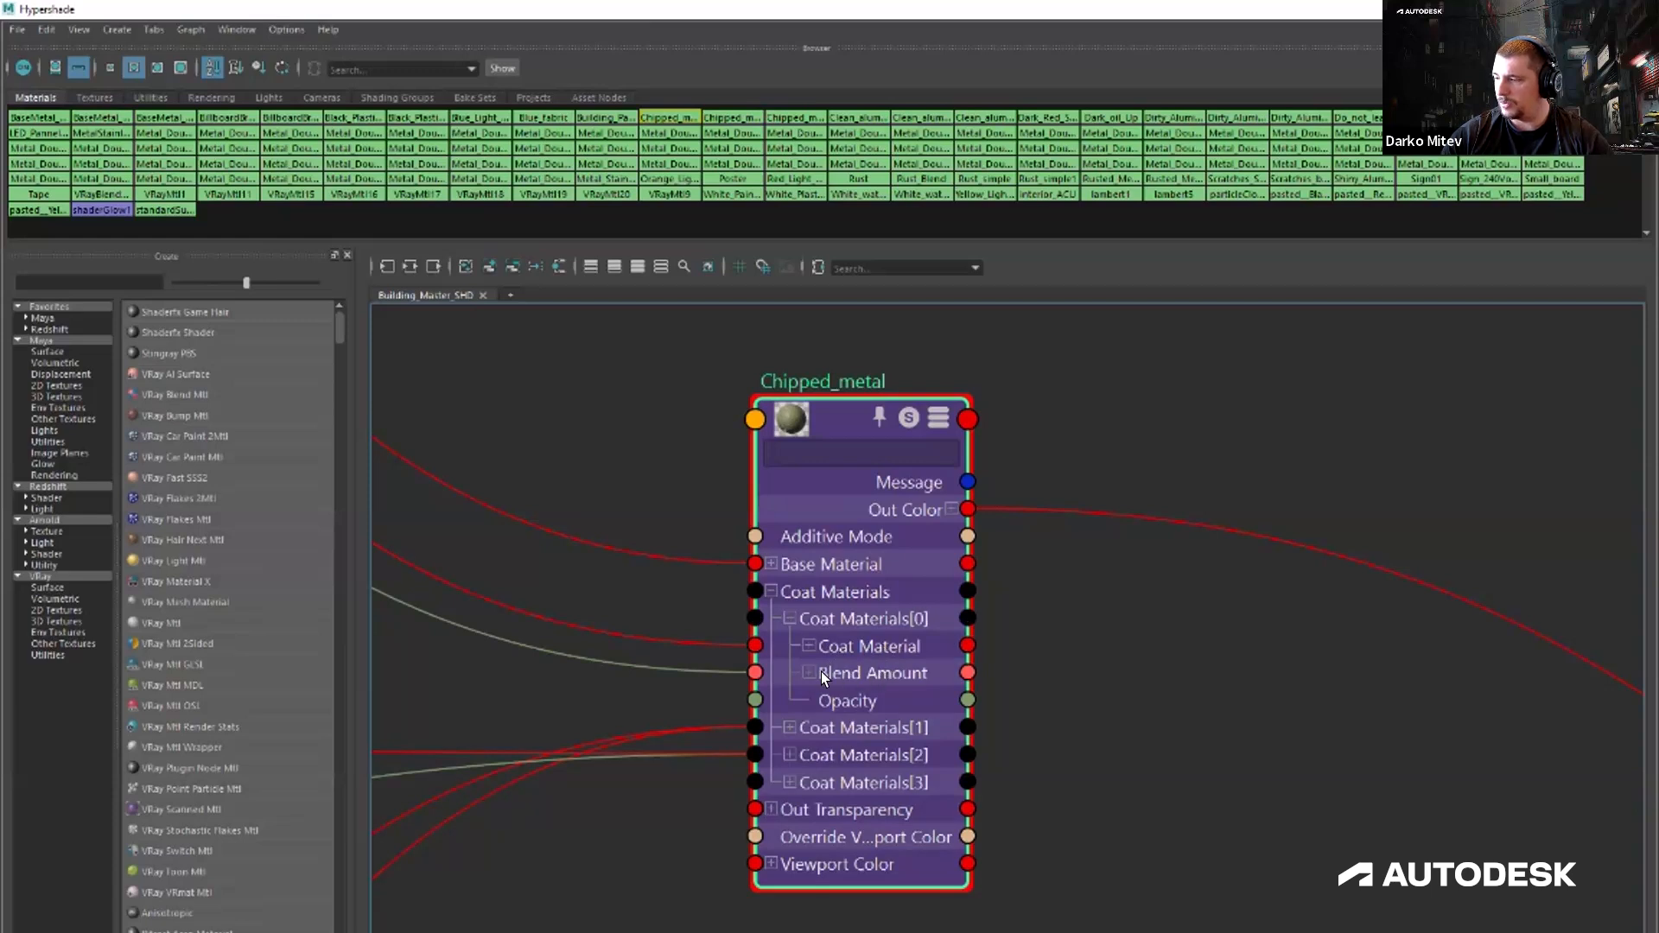
Bring the V-Ray Frame Buffer back and examine the edge mask closely along the trusses, ledges and rivets.
scroll(821, 672, down, 2)
scroll(777, 677, down, 4)
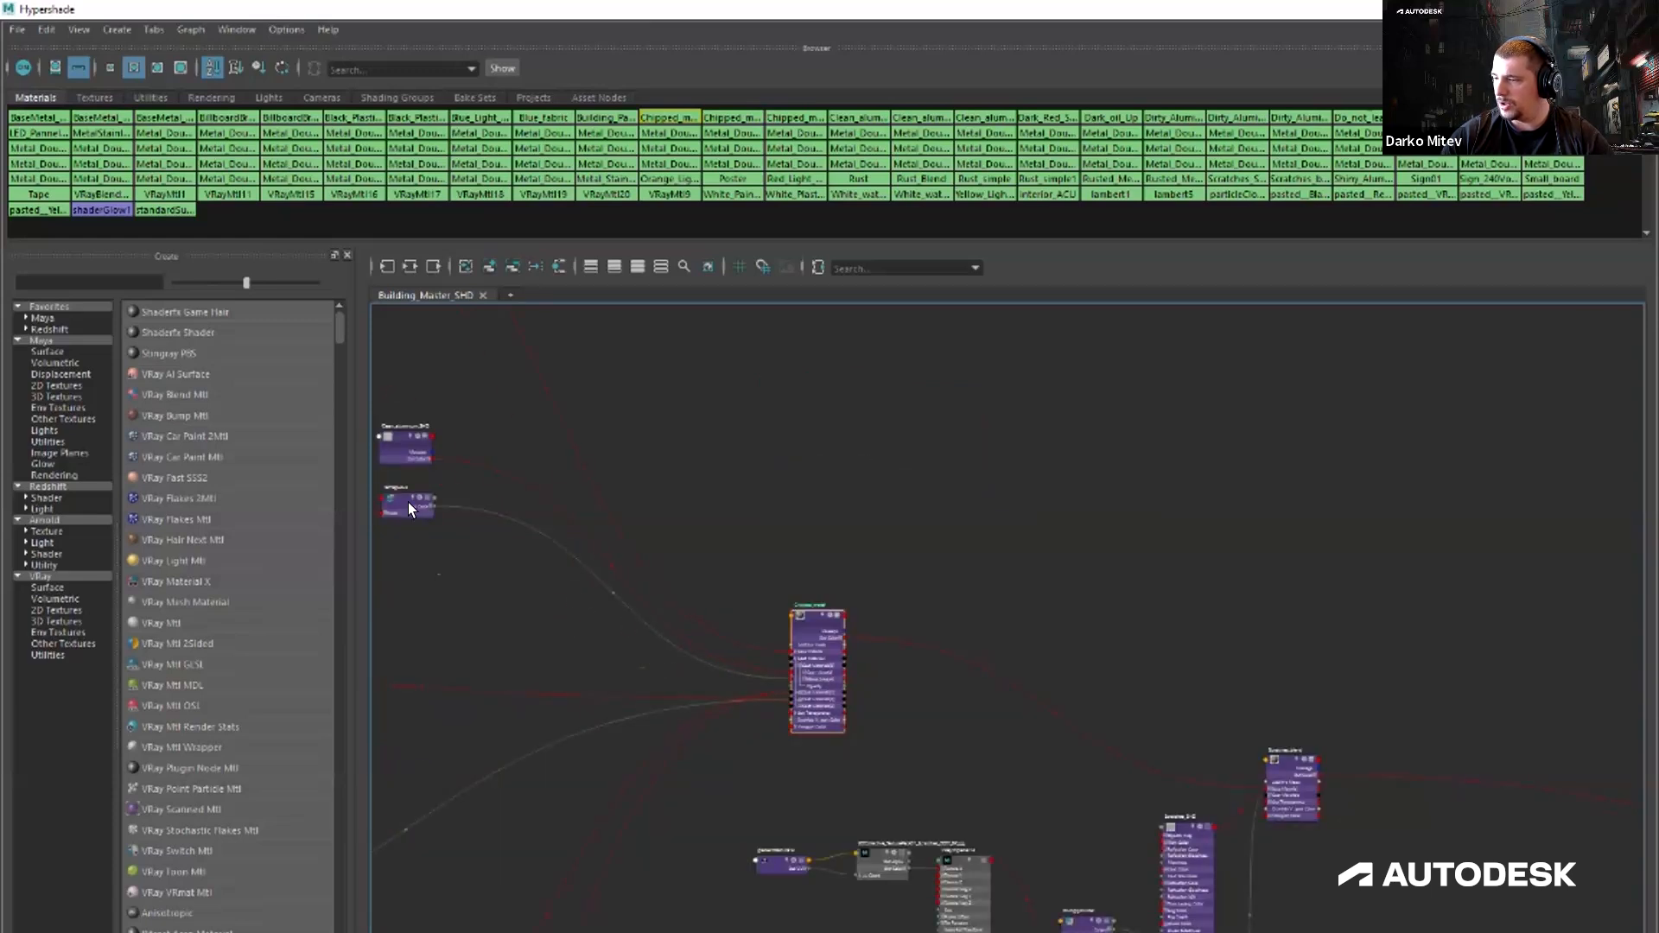
alt+middle_drag(902, 750, 1037, 520)
drag(0, 130, 1331, 17)
scroll(1090, 325, down, 1)
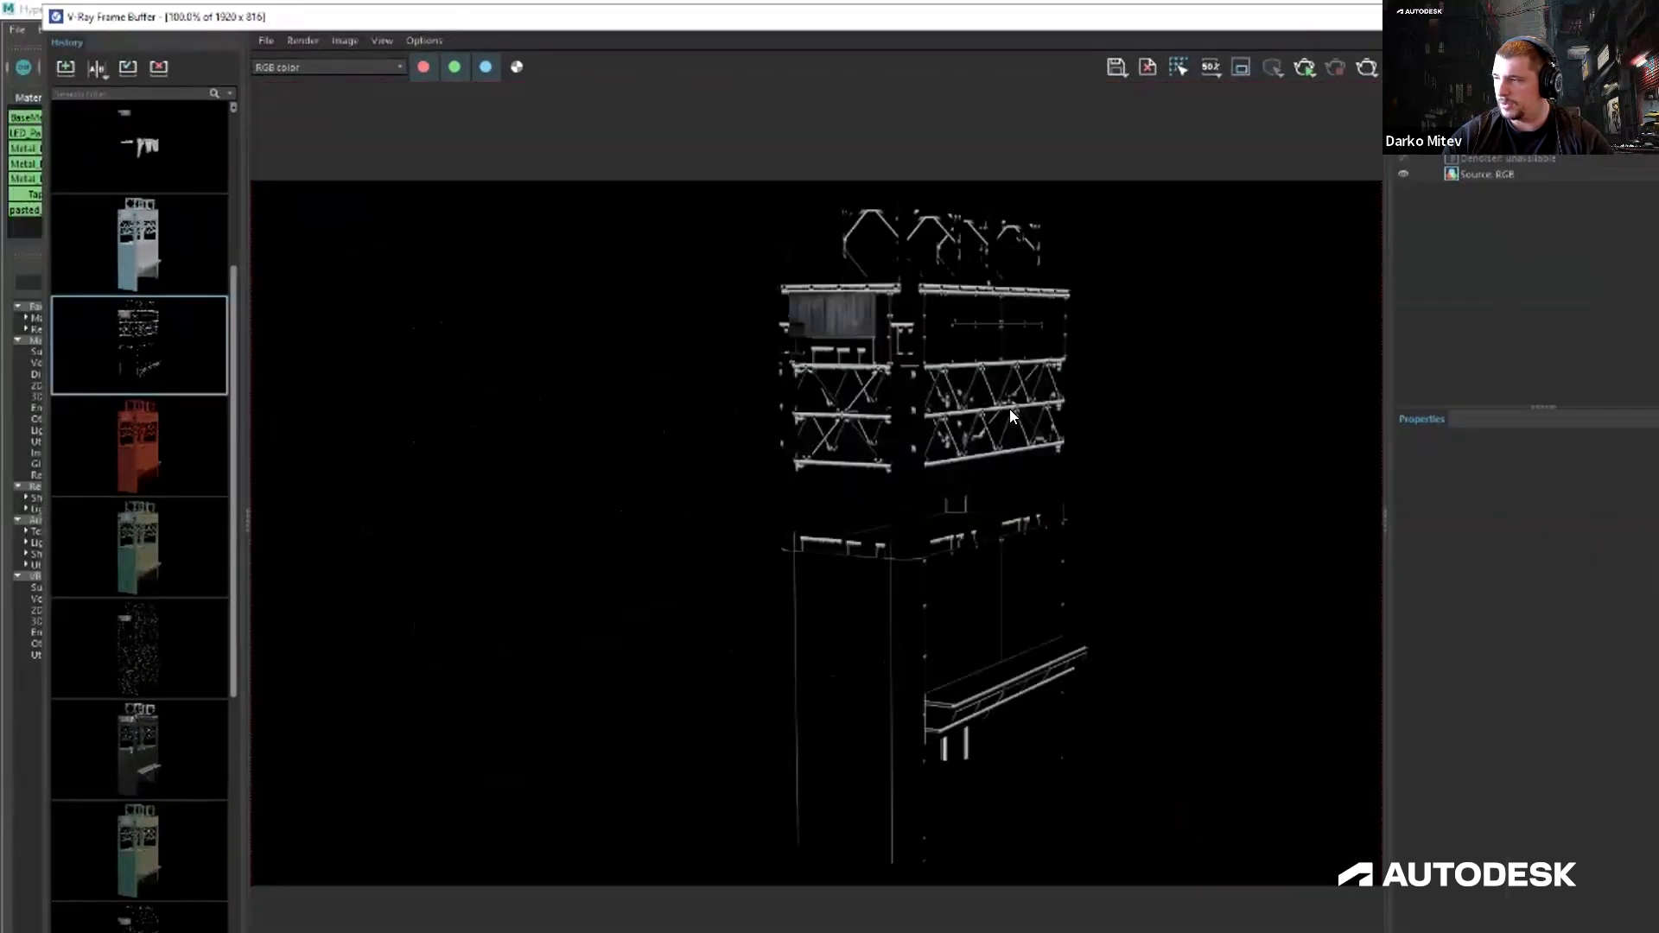
scroll(736, 324, up, 2)
scroll(739, 324, down, 1)
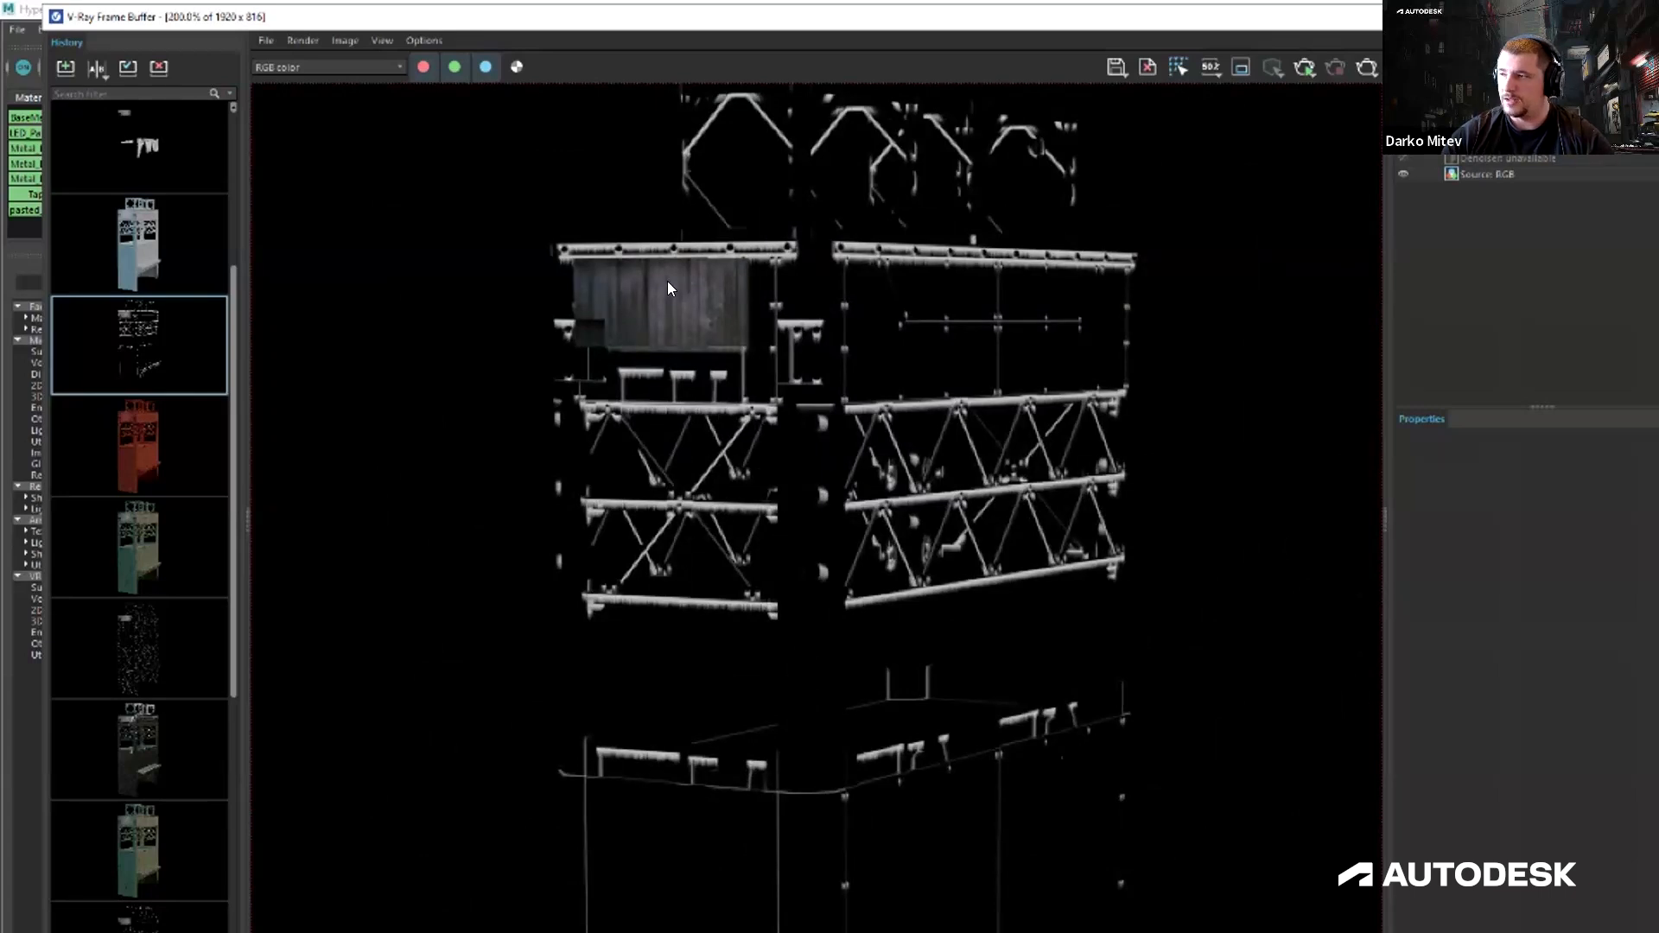
scroll(743, 498, up, 1)
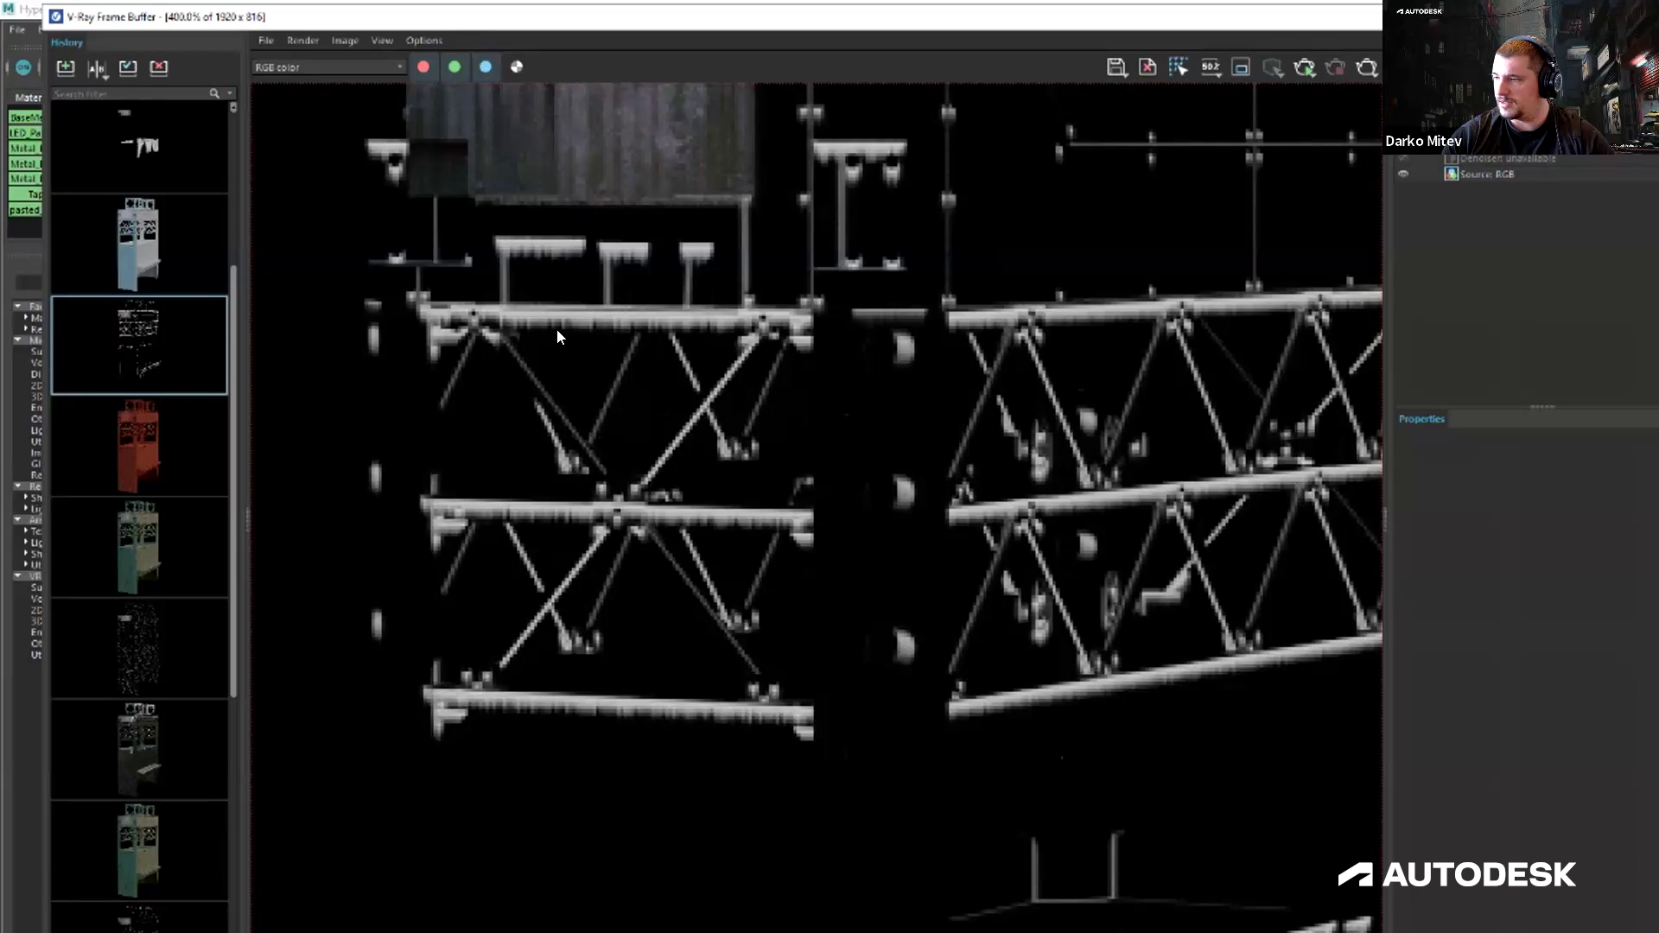
scroll(722, 418, down, 4)
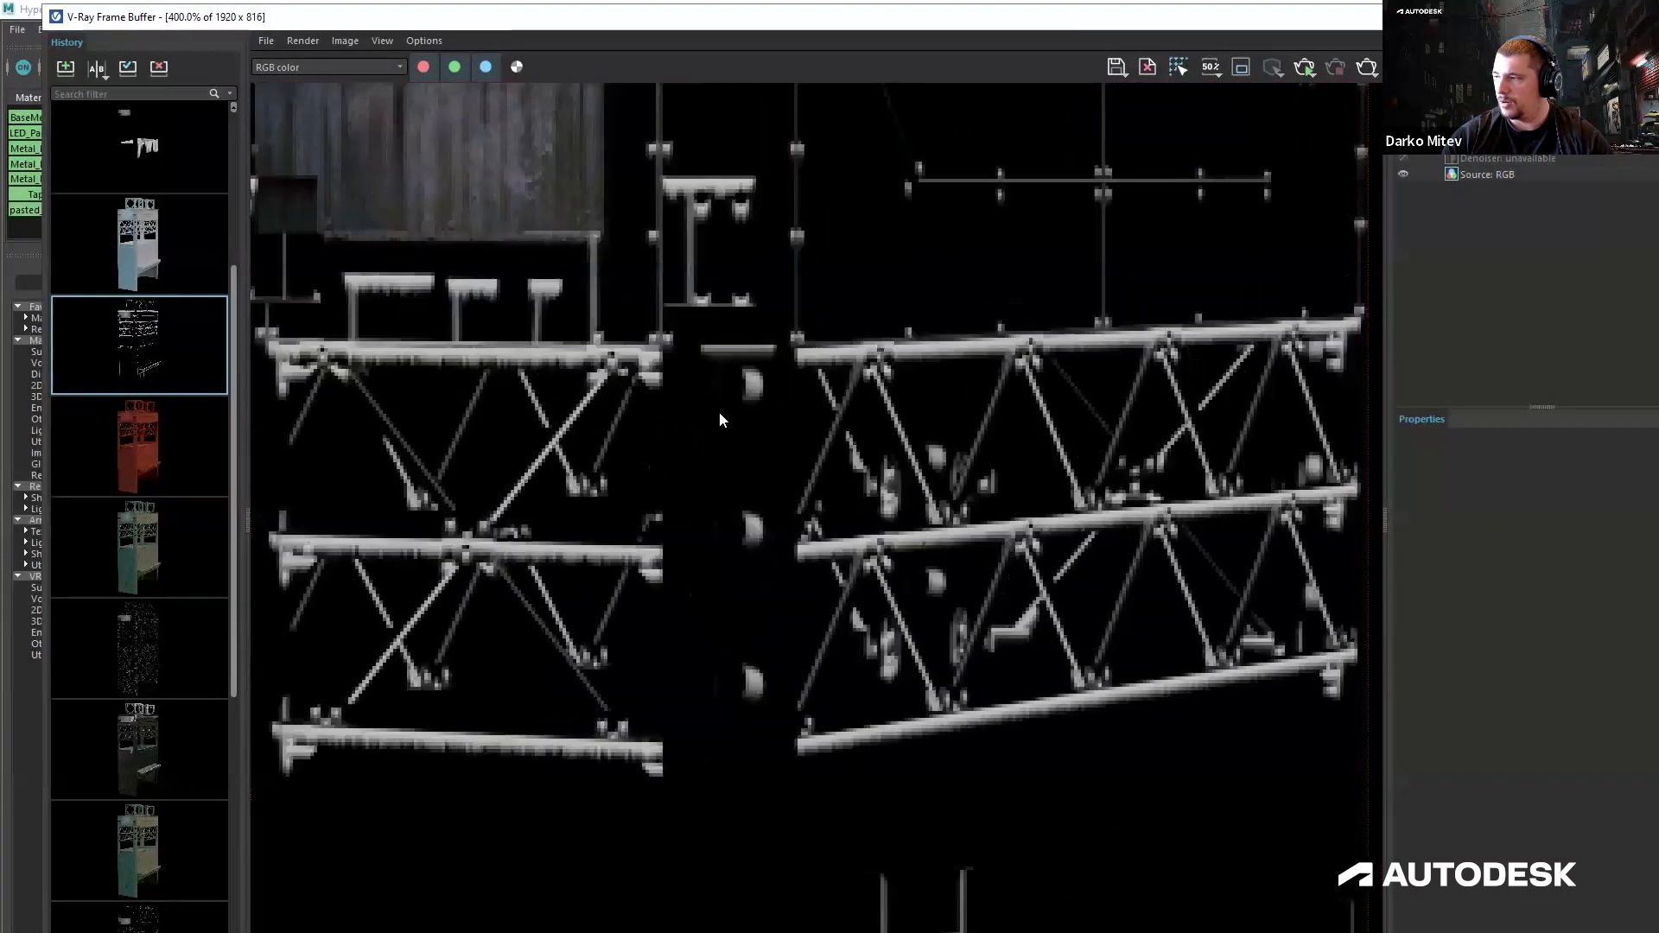
Load the pale blue-white history render 5 and examine the paint patches on the lower walls and protruding ledge.
double_click(155, 229)
scroll(687, 608, up, 3)
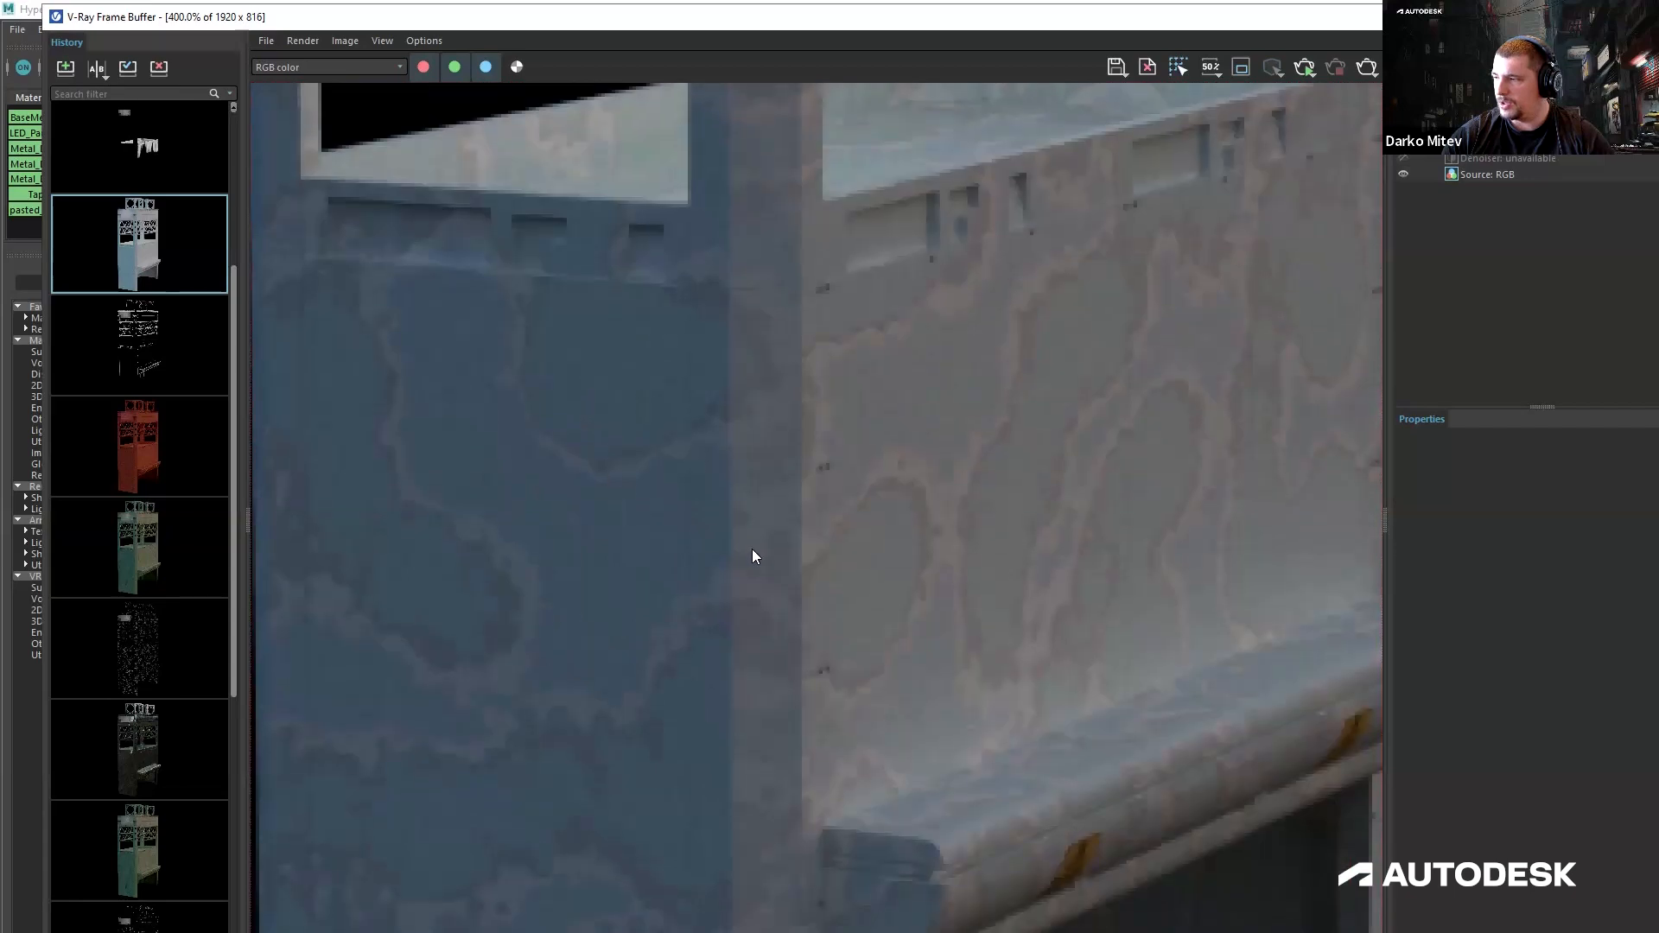
scroll(861, 531, down, 1)
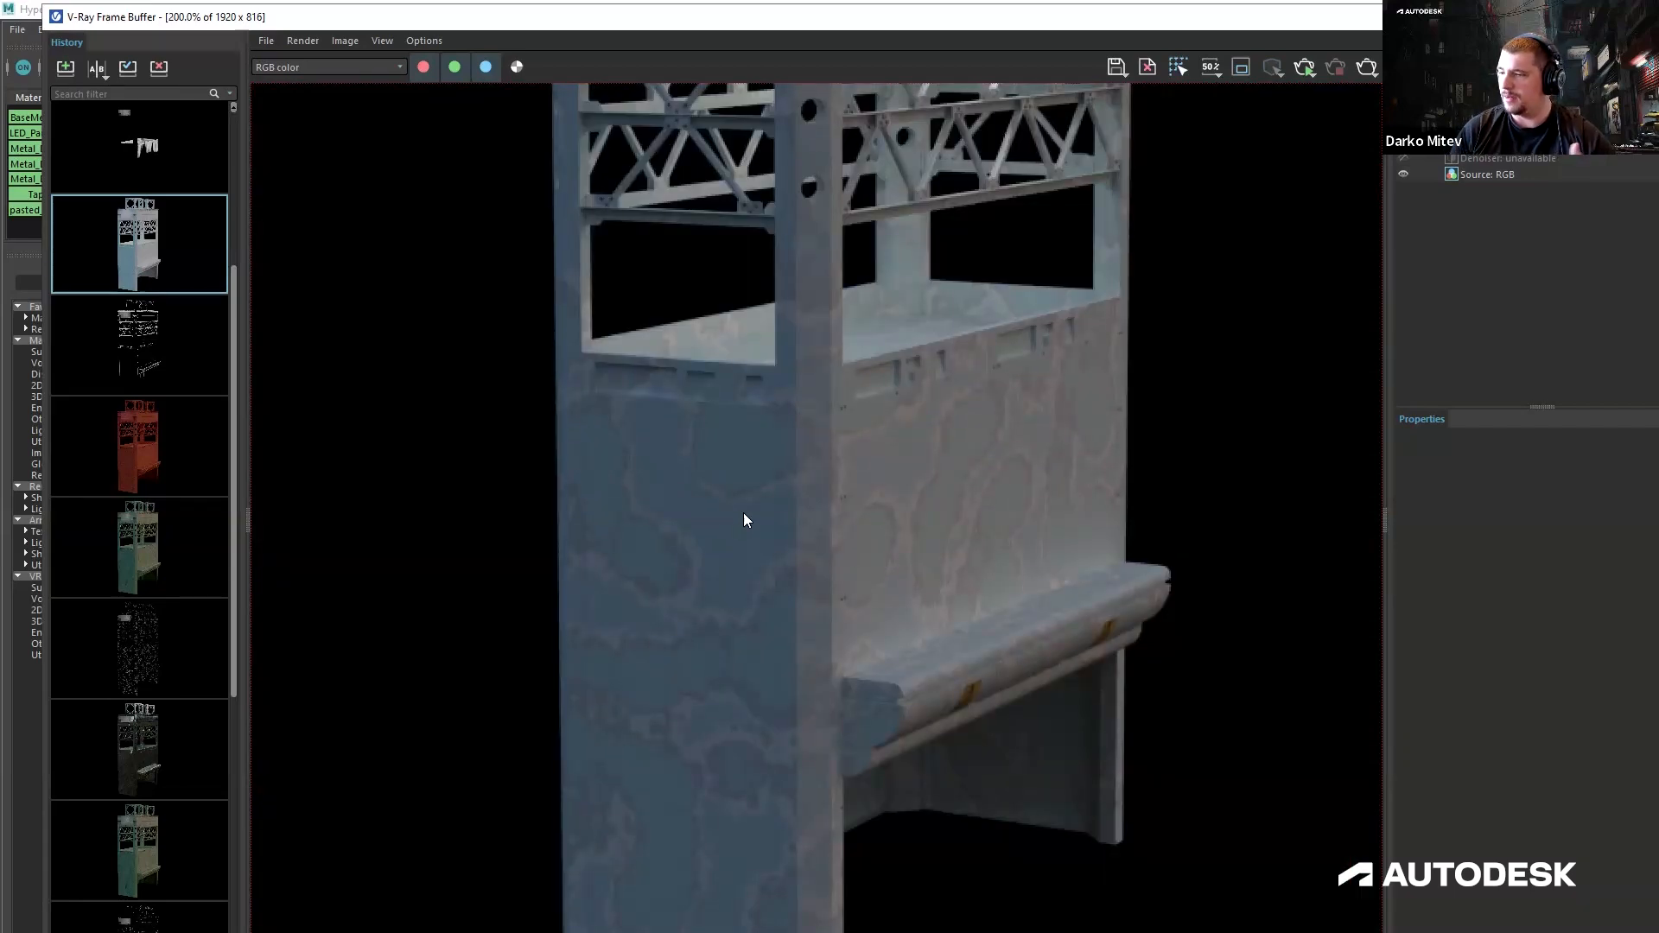
scroll(749, 489, up, 2)
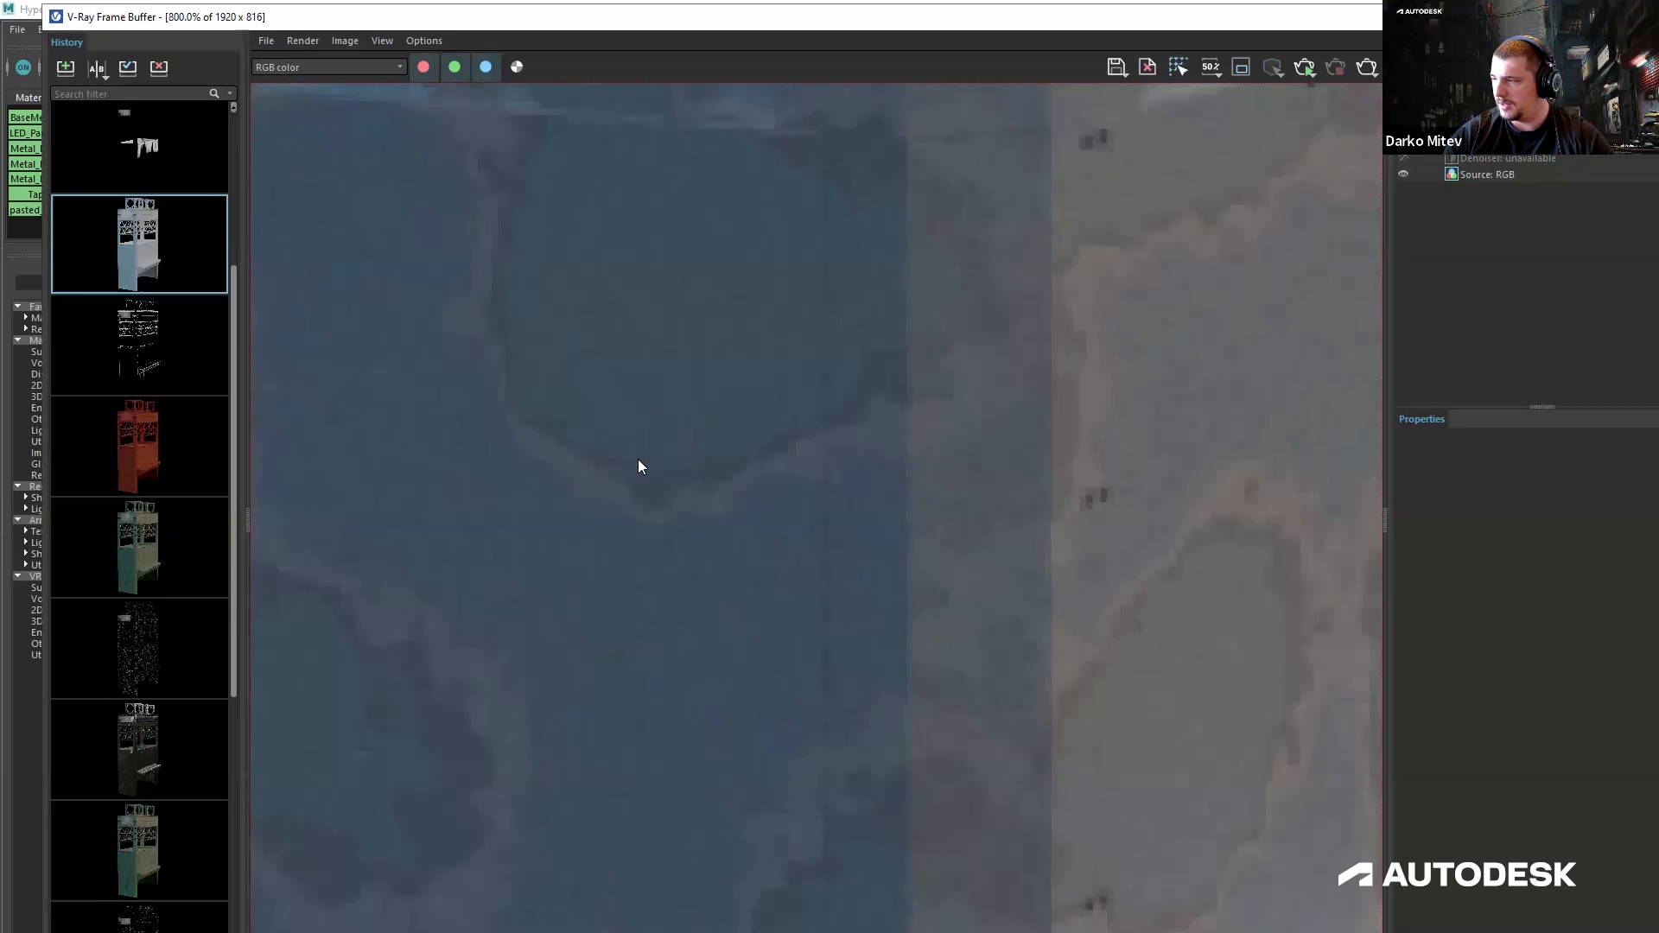
scroll(830, 391, down, 1)
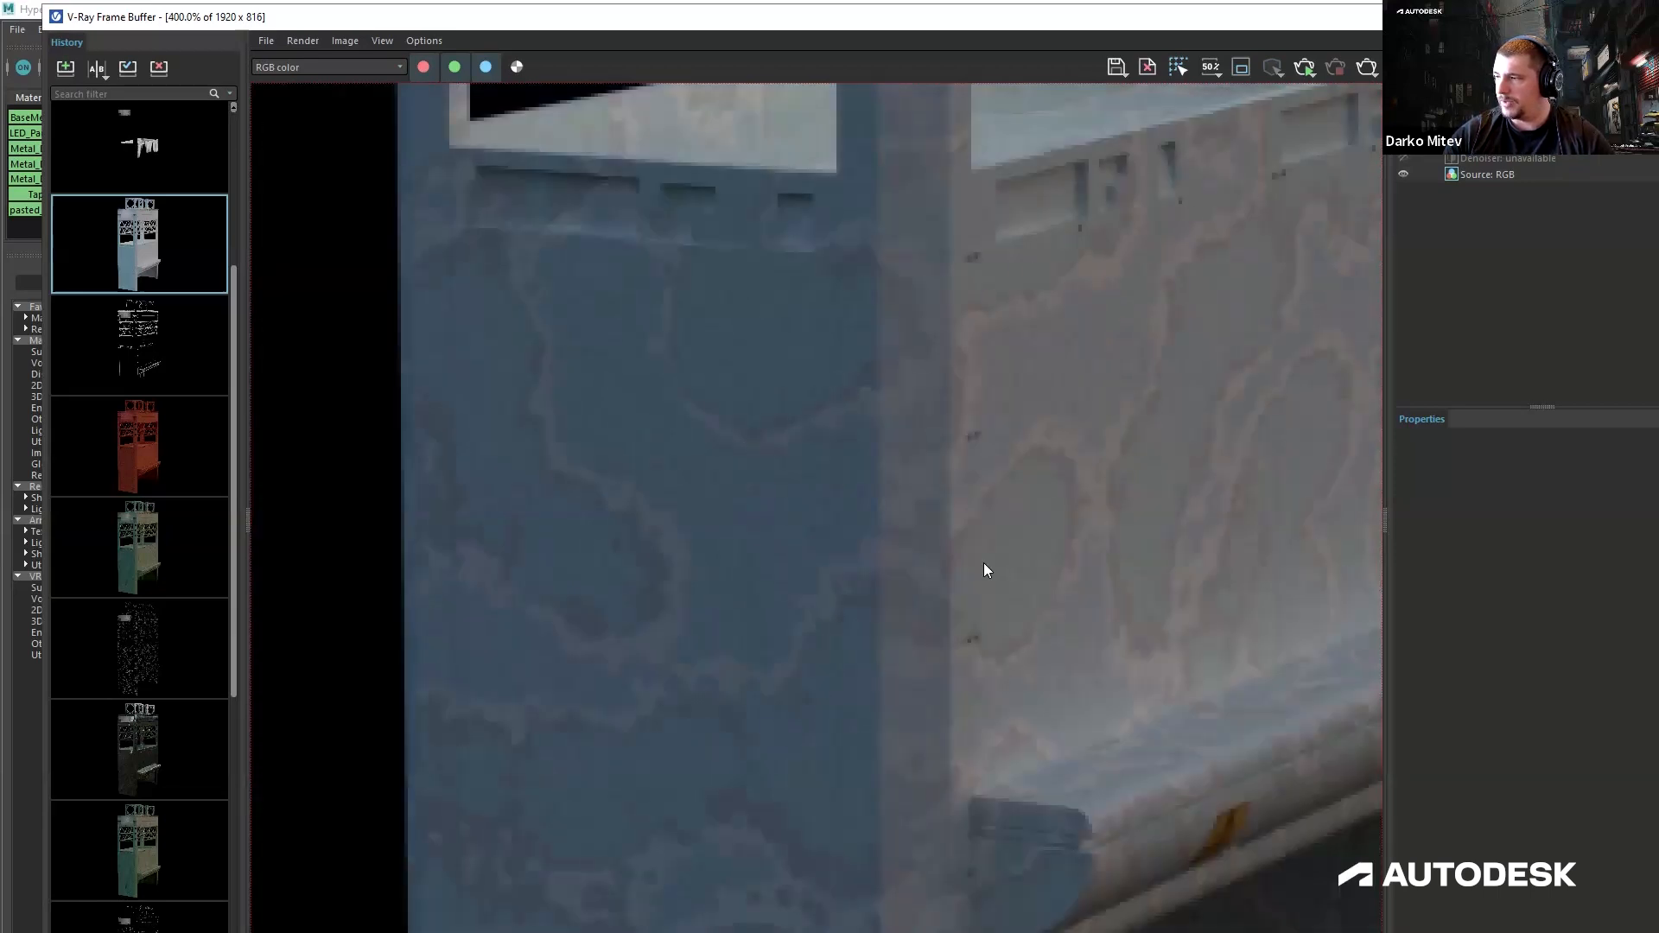
scroll(1027, 568, down, 1)
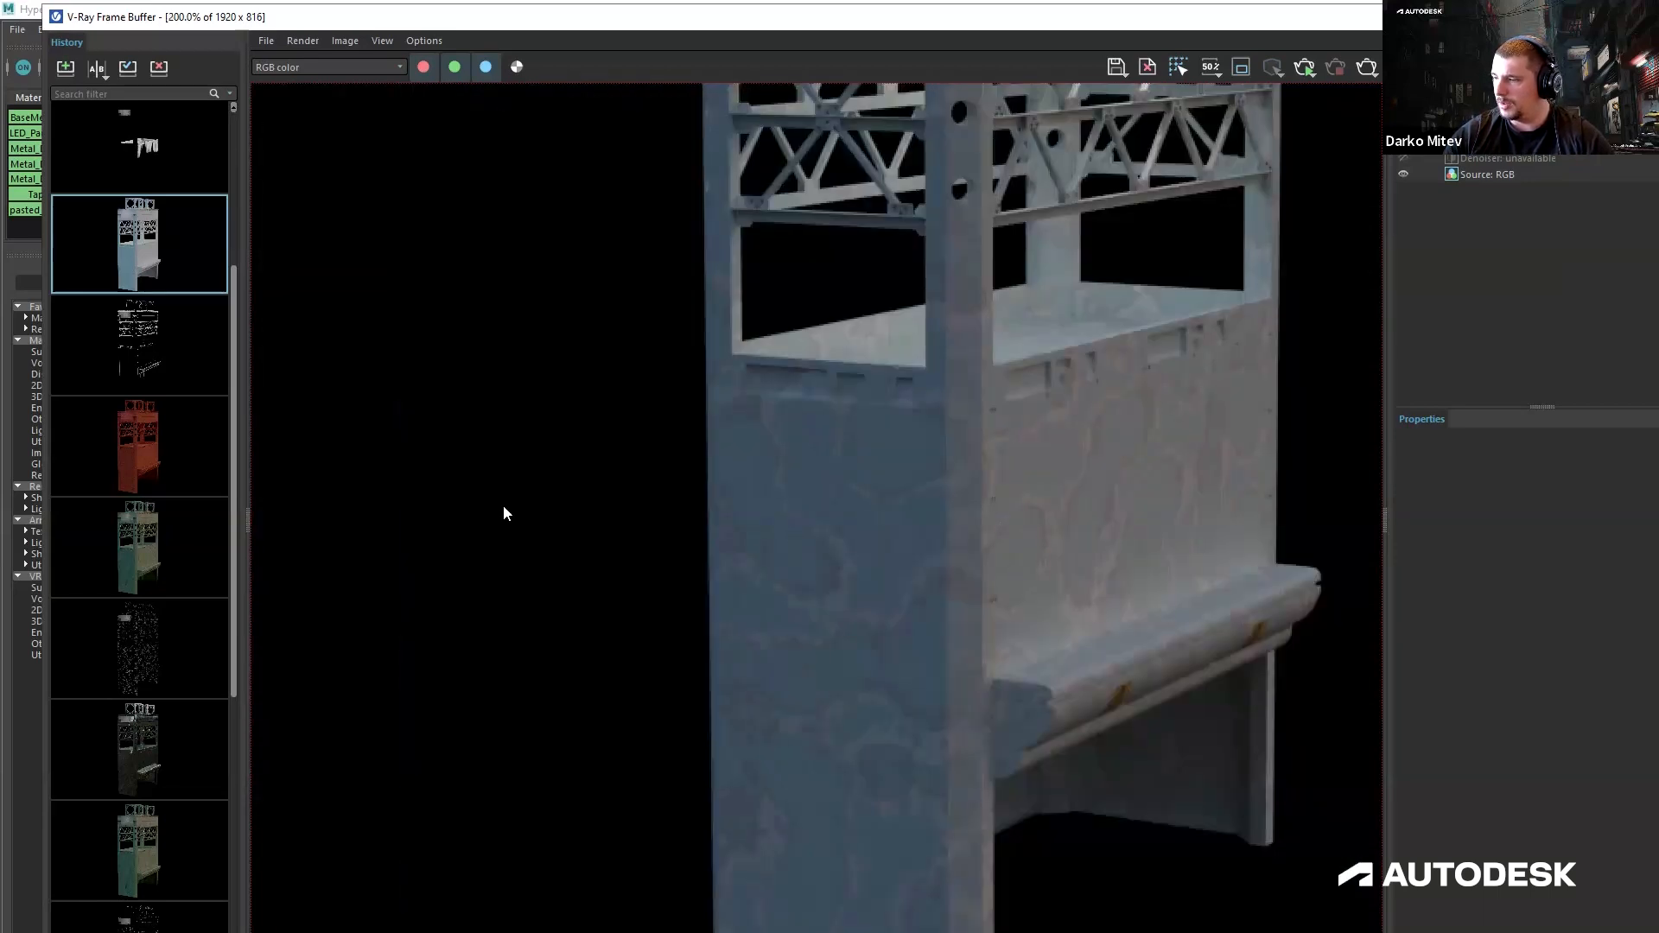
scroll(160, 337, up, 3)
Load the black-and-white leak mask, history render 3, and examine its vertical streaks on the upper panels and trusses.
double_click(140, 333)
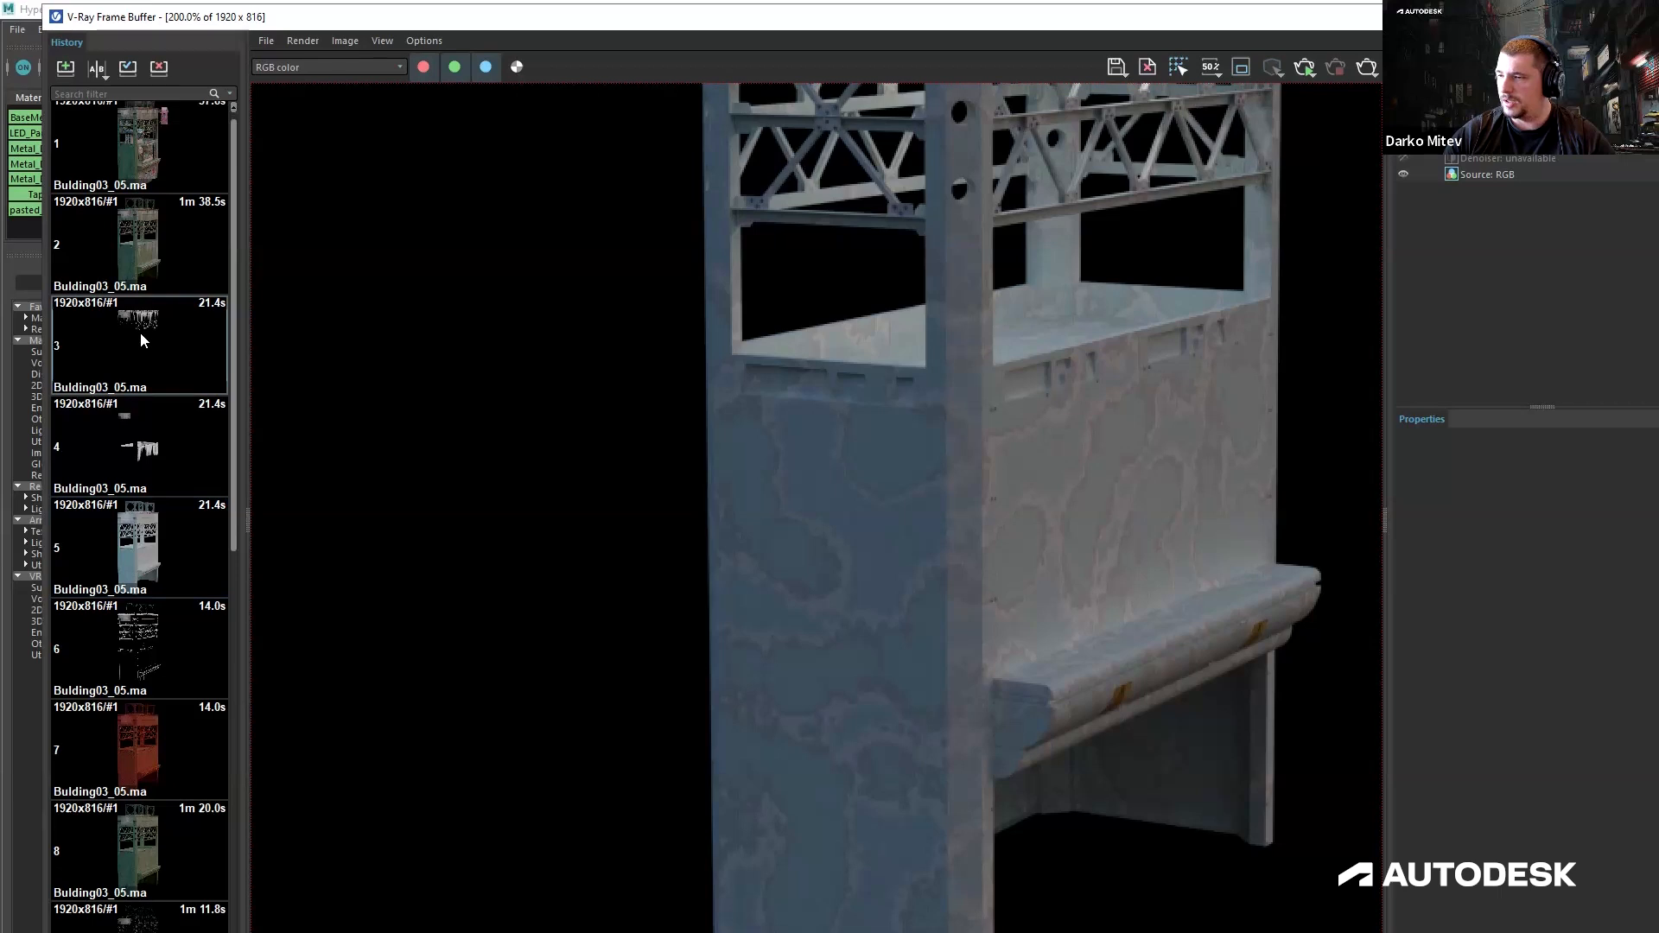
scroll(847, 332, down, 2)
scroll(781, 277, up, 2)
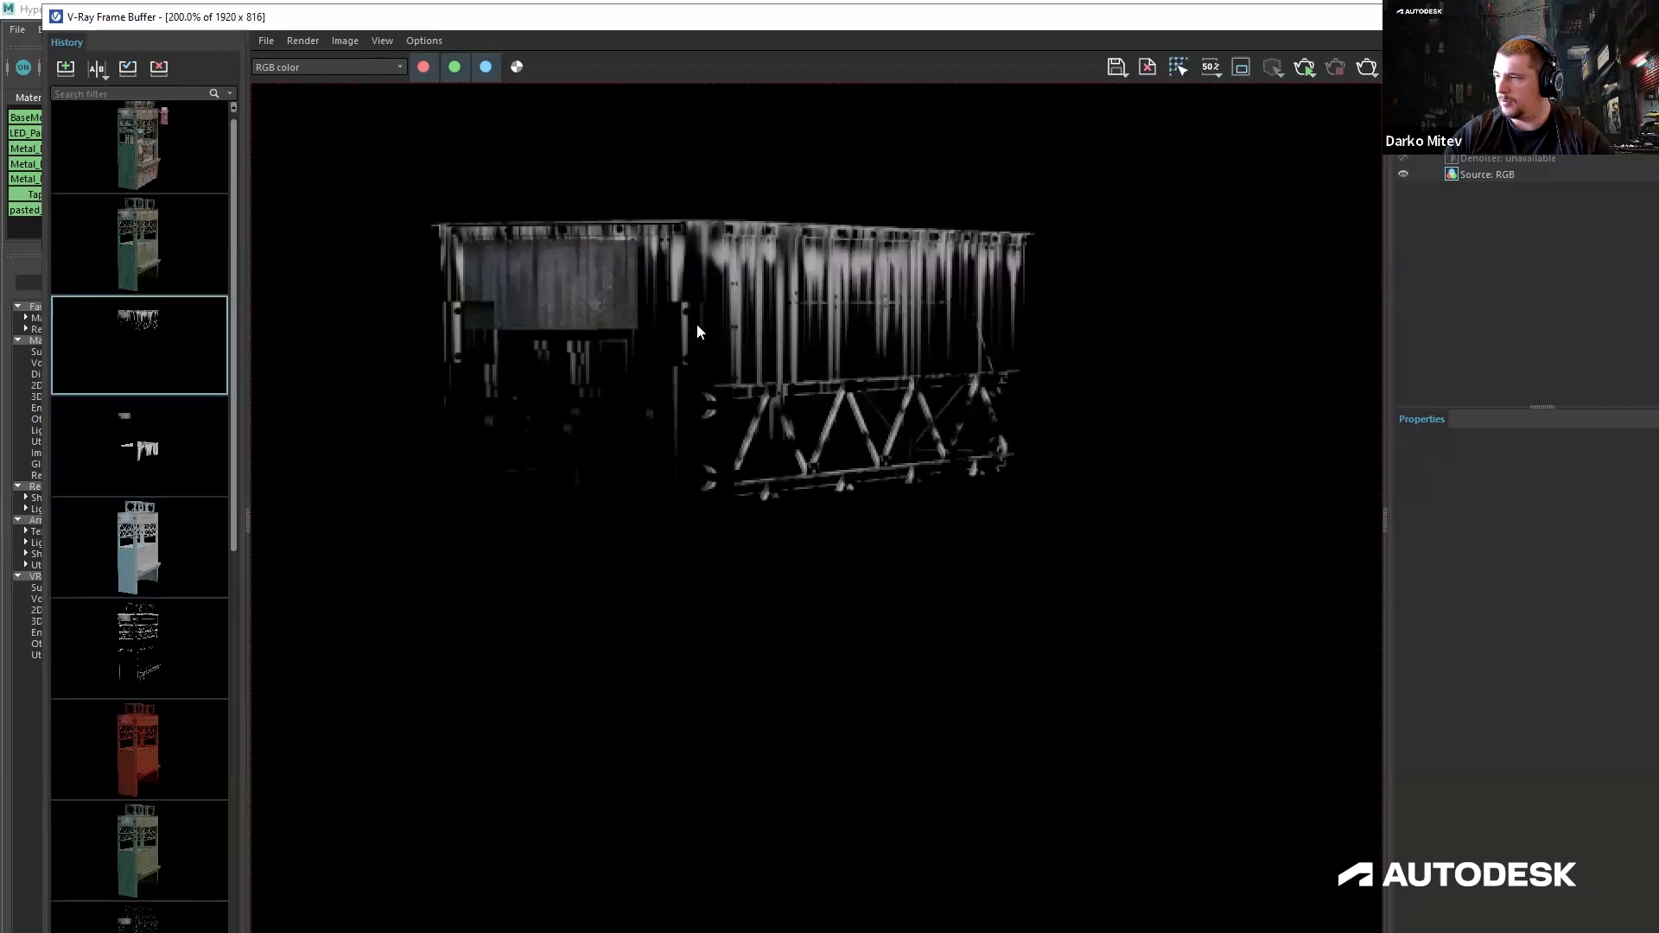
Load the green weathered history render 2 and examine the leaks from the upper panels down to the lower walls.
double_click(140, 244)
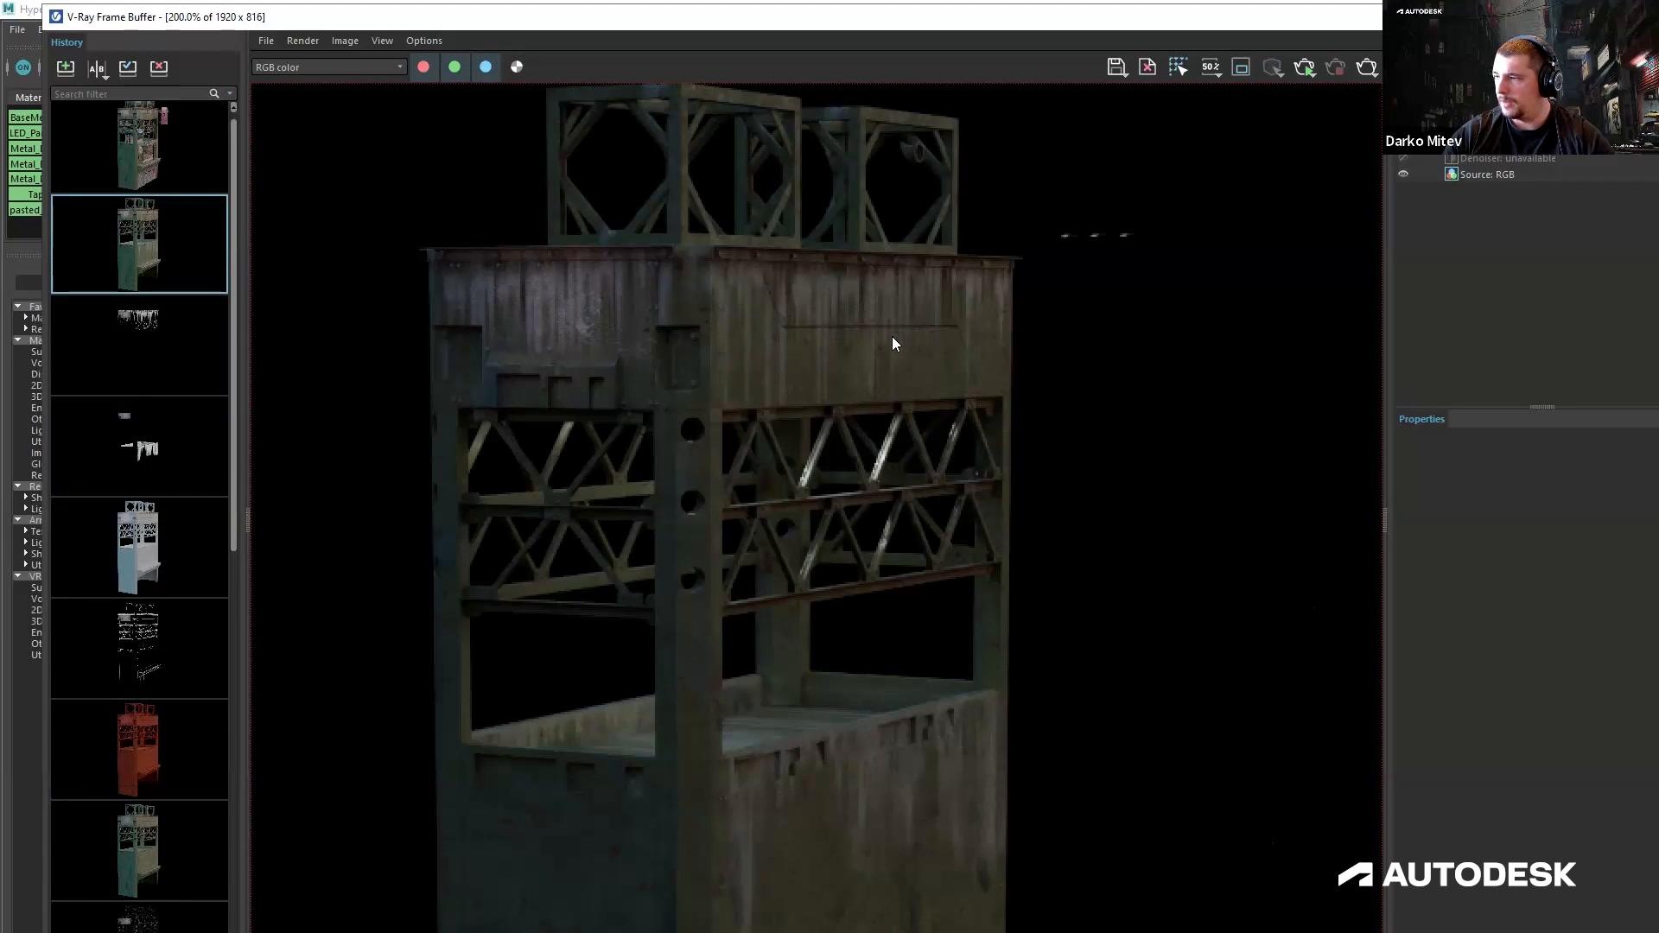
middle_drag(729, 797, 741, 485)
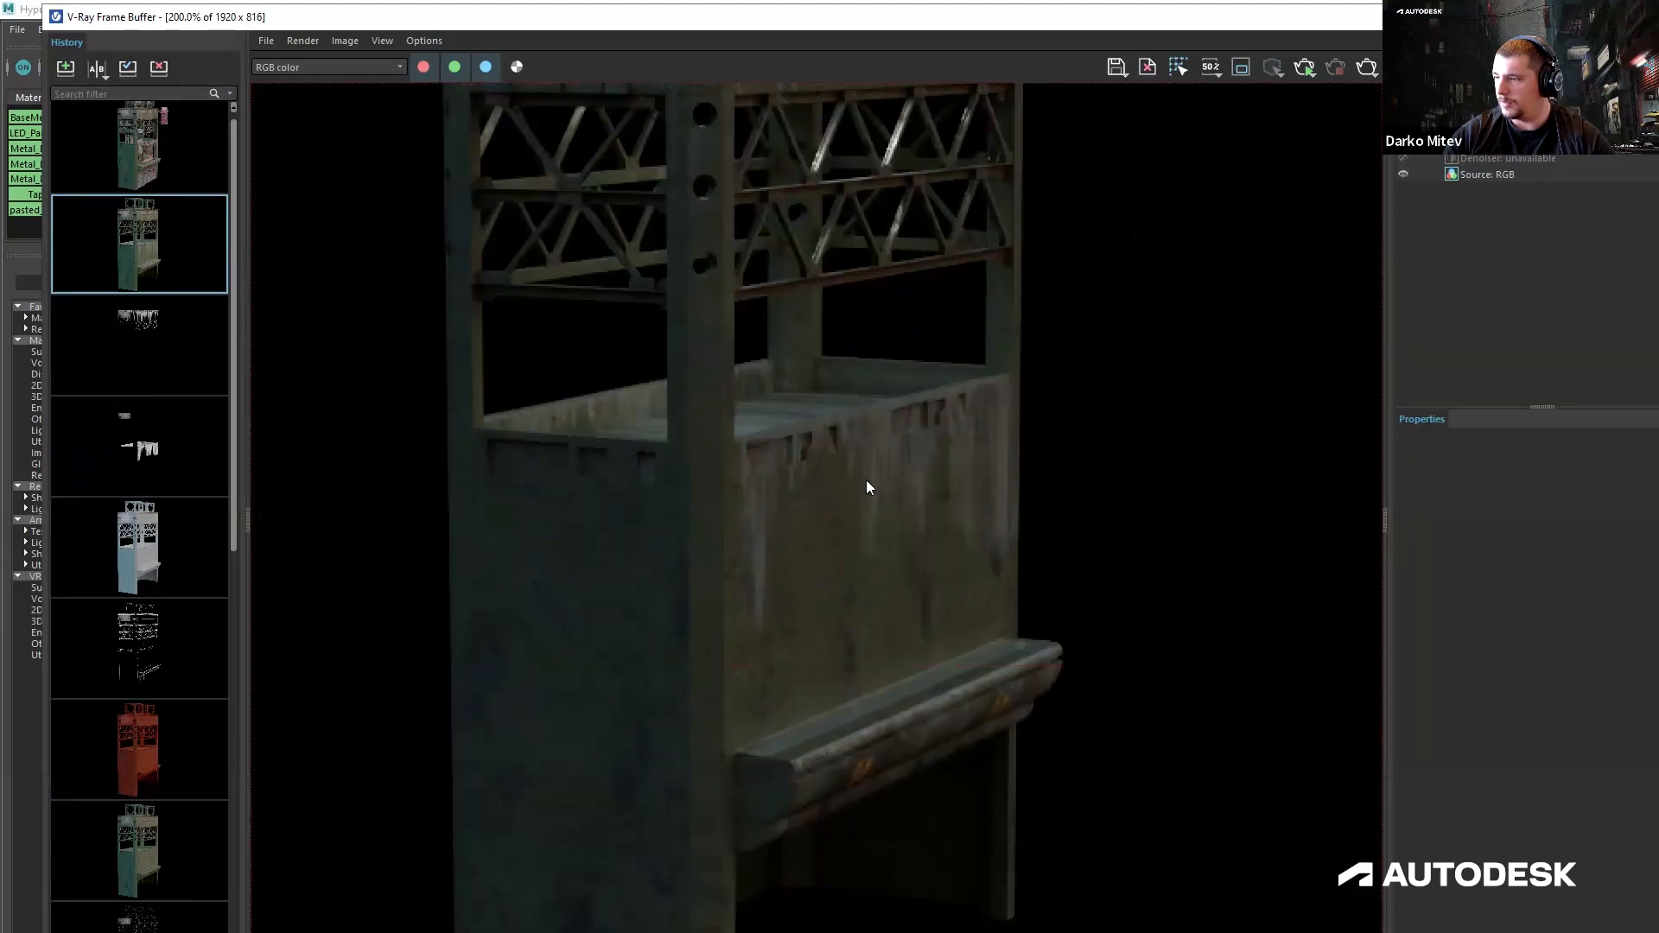
scroll(876, 541, down, 1)
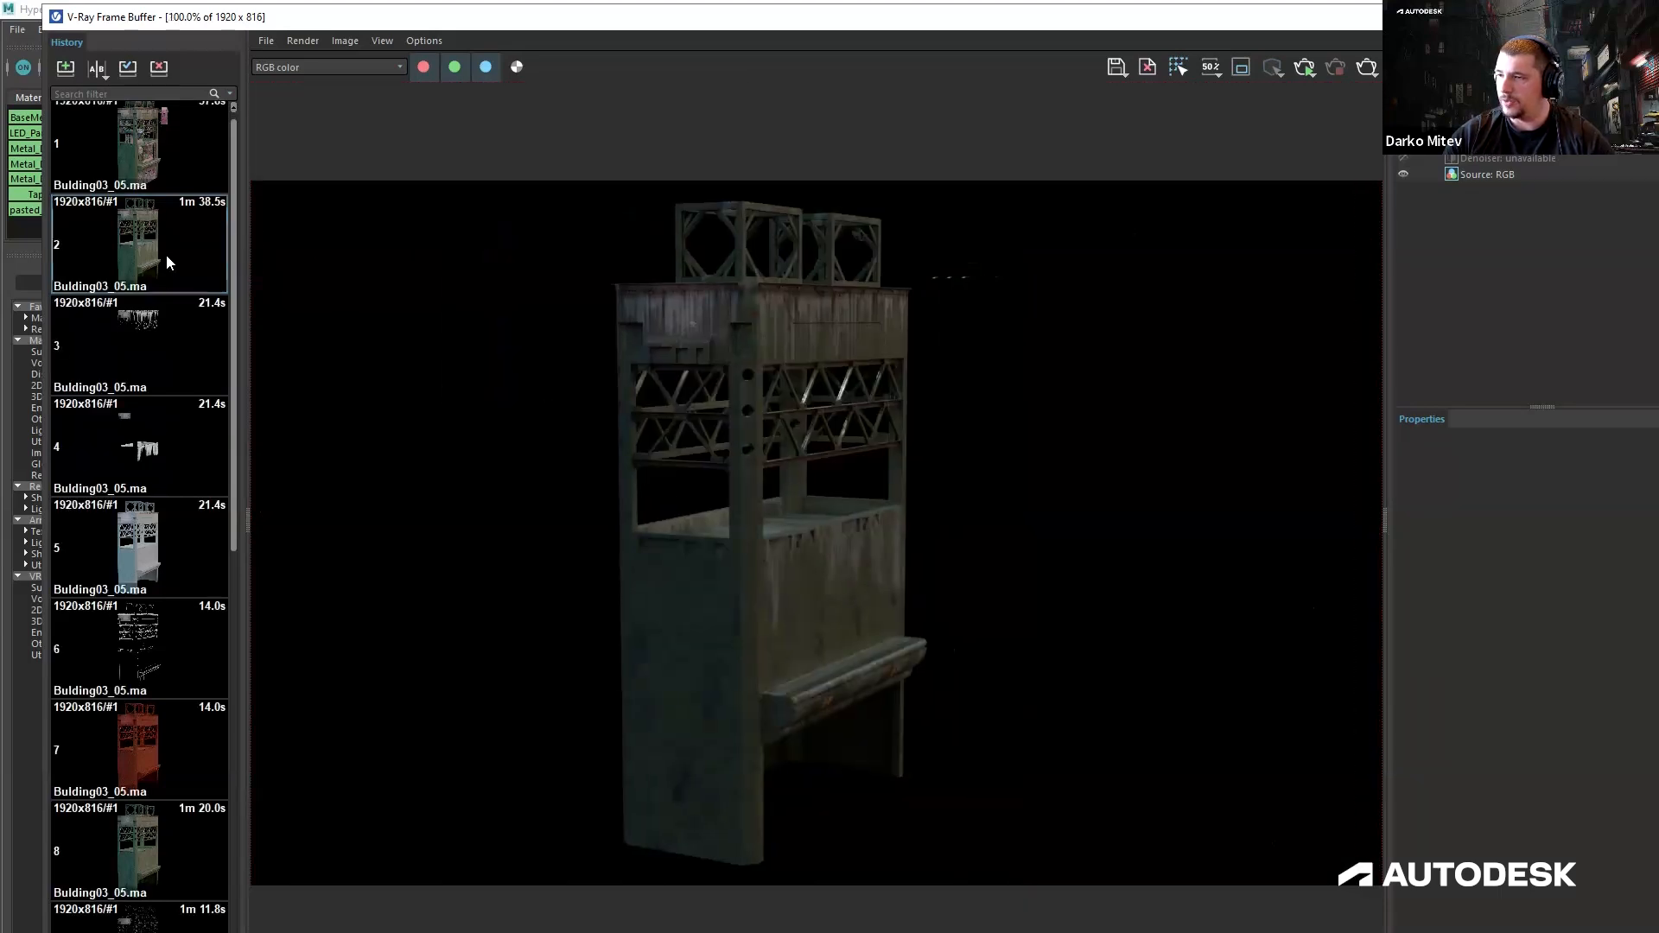
Load the fully dressed building, history render 1, and examine its tanks, trusses, sign and walls.
double_click(126, 133)
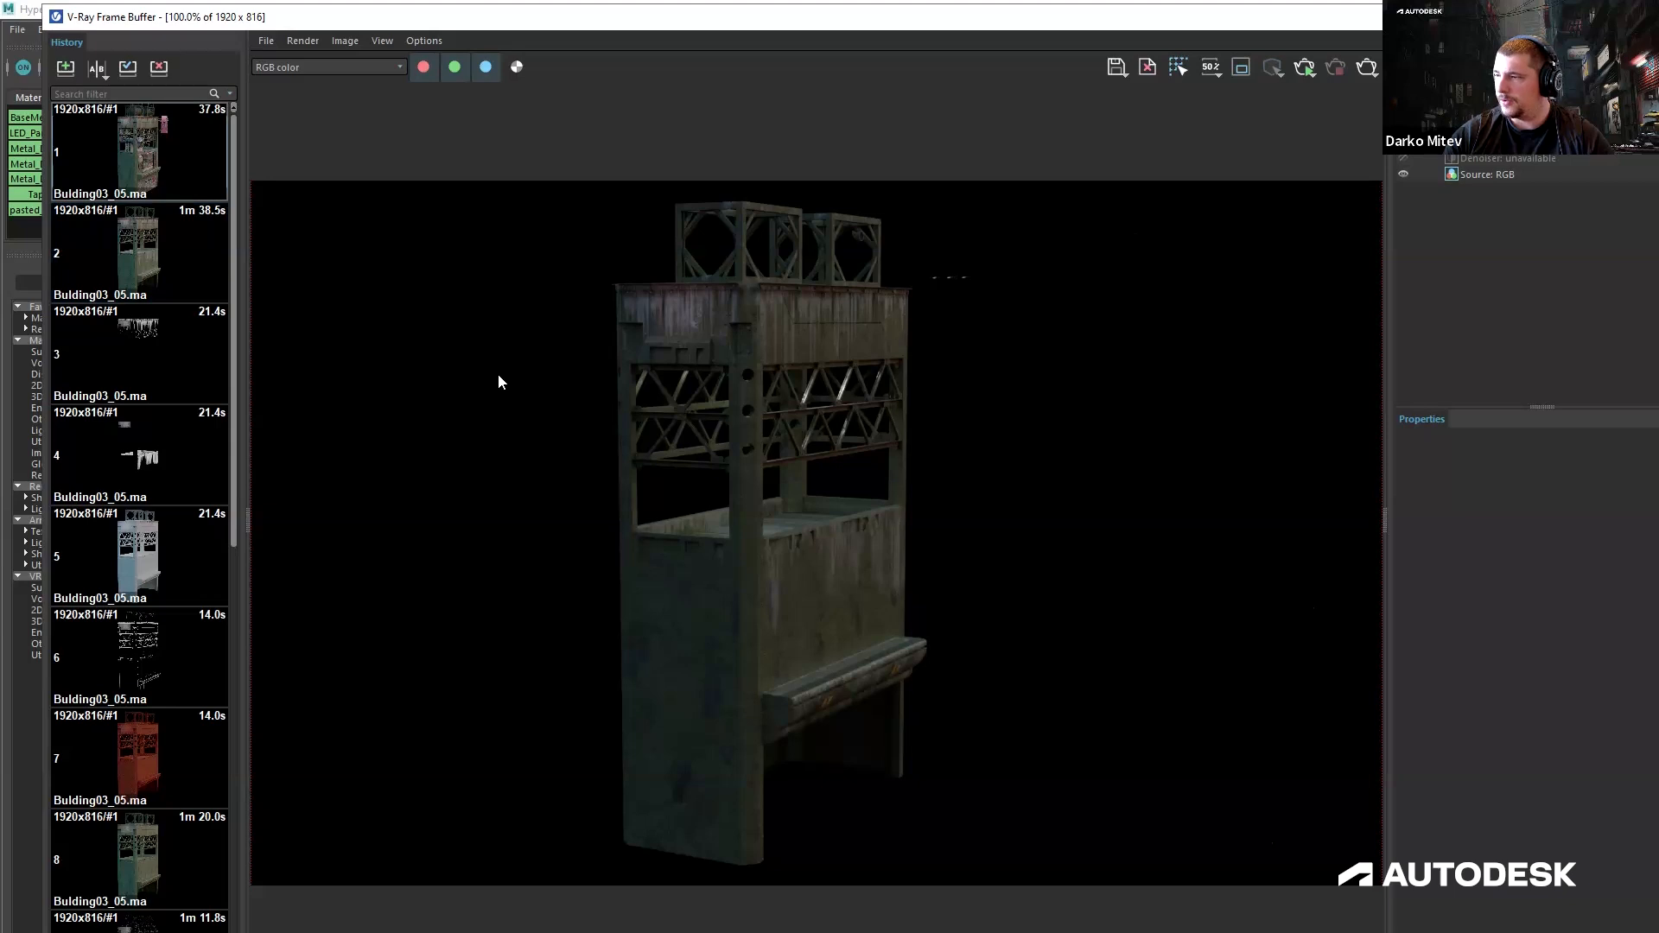
scroll(843, 350, up, 1)
middle_drag(852, 460, 852, 549)
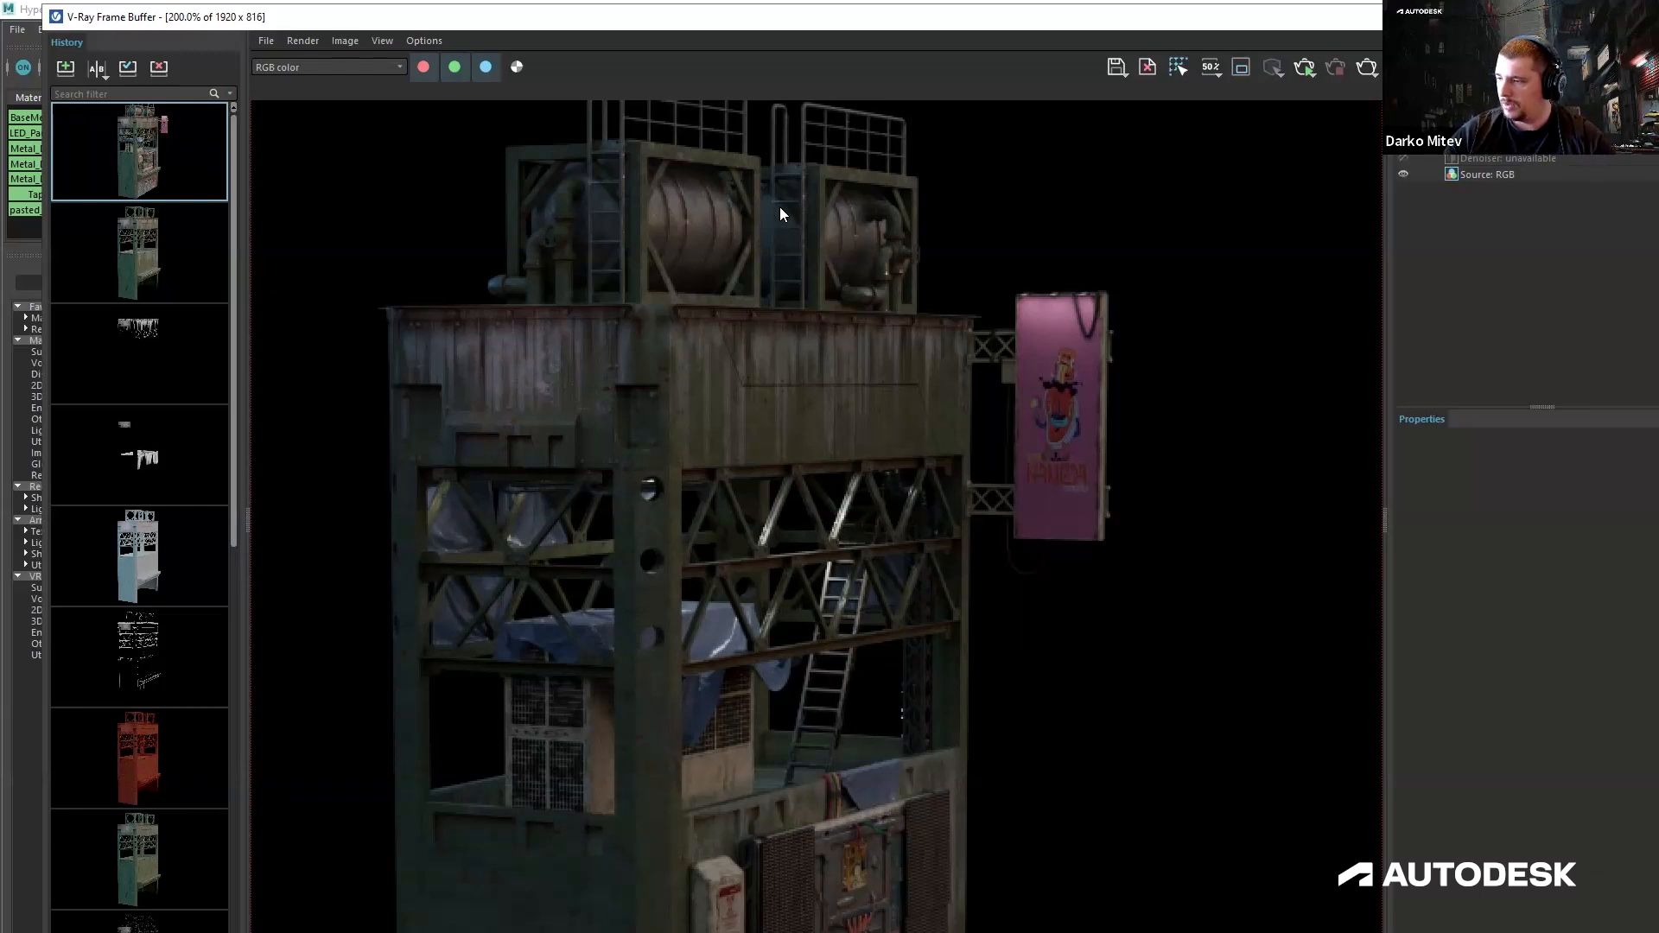
scroll(750, 408, down, 2)
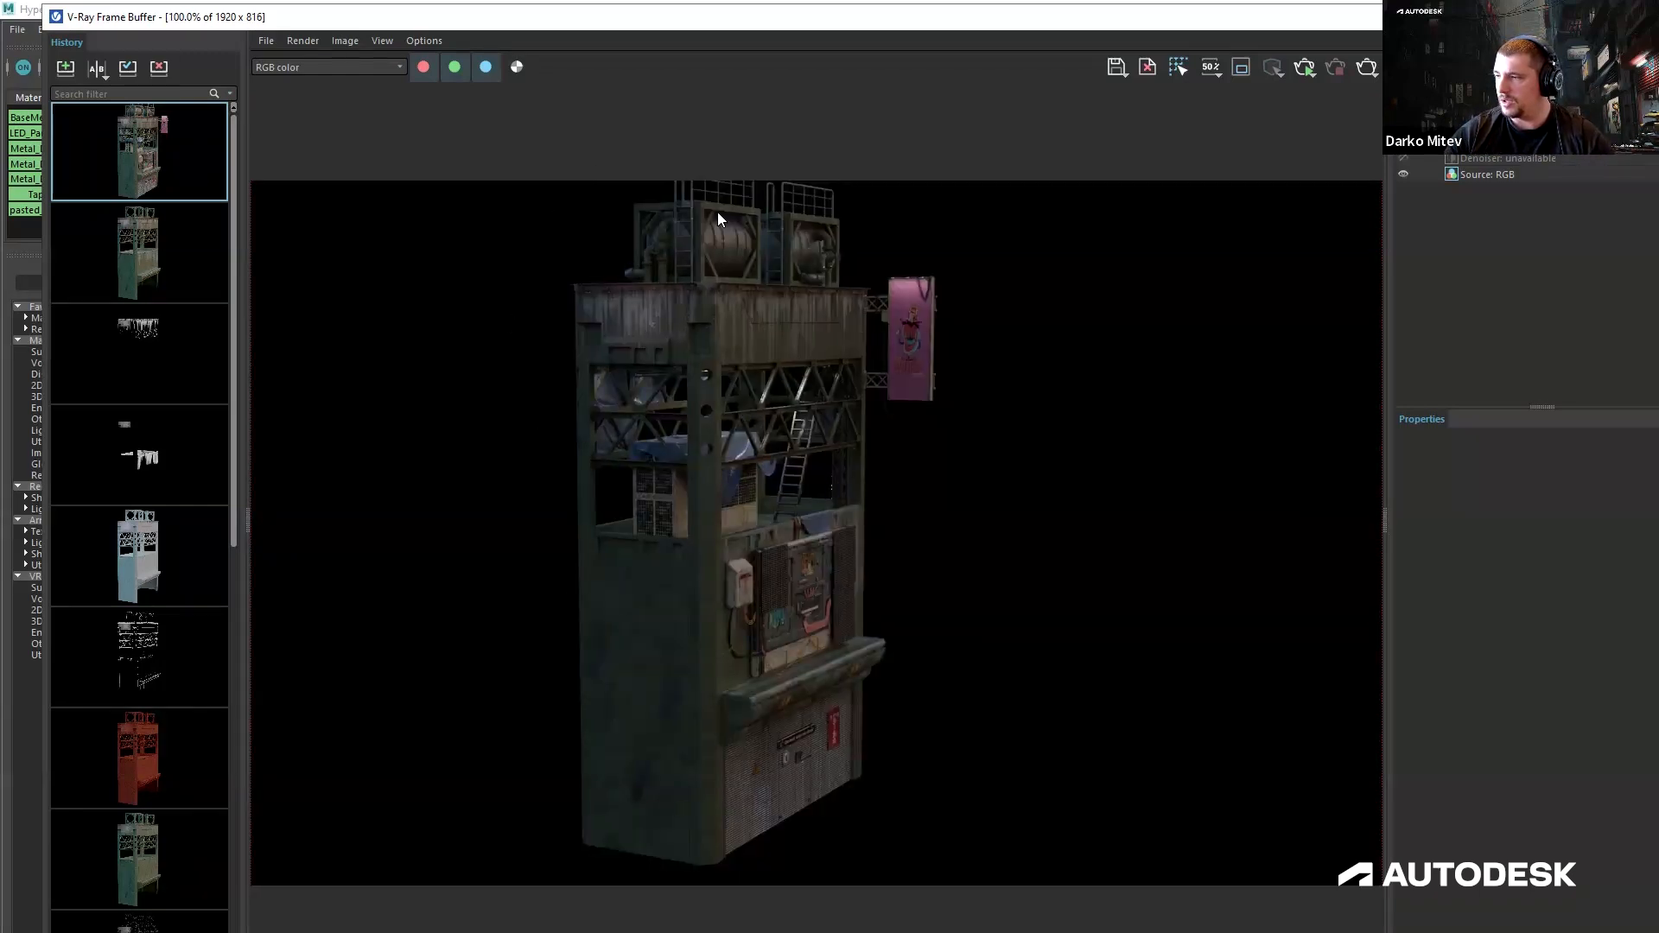
scroll(717, 211, up, 2)
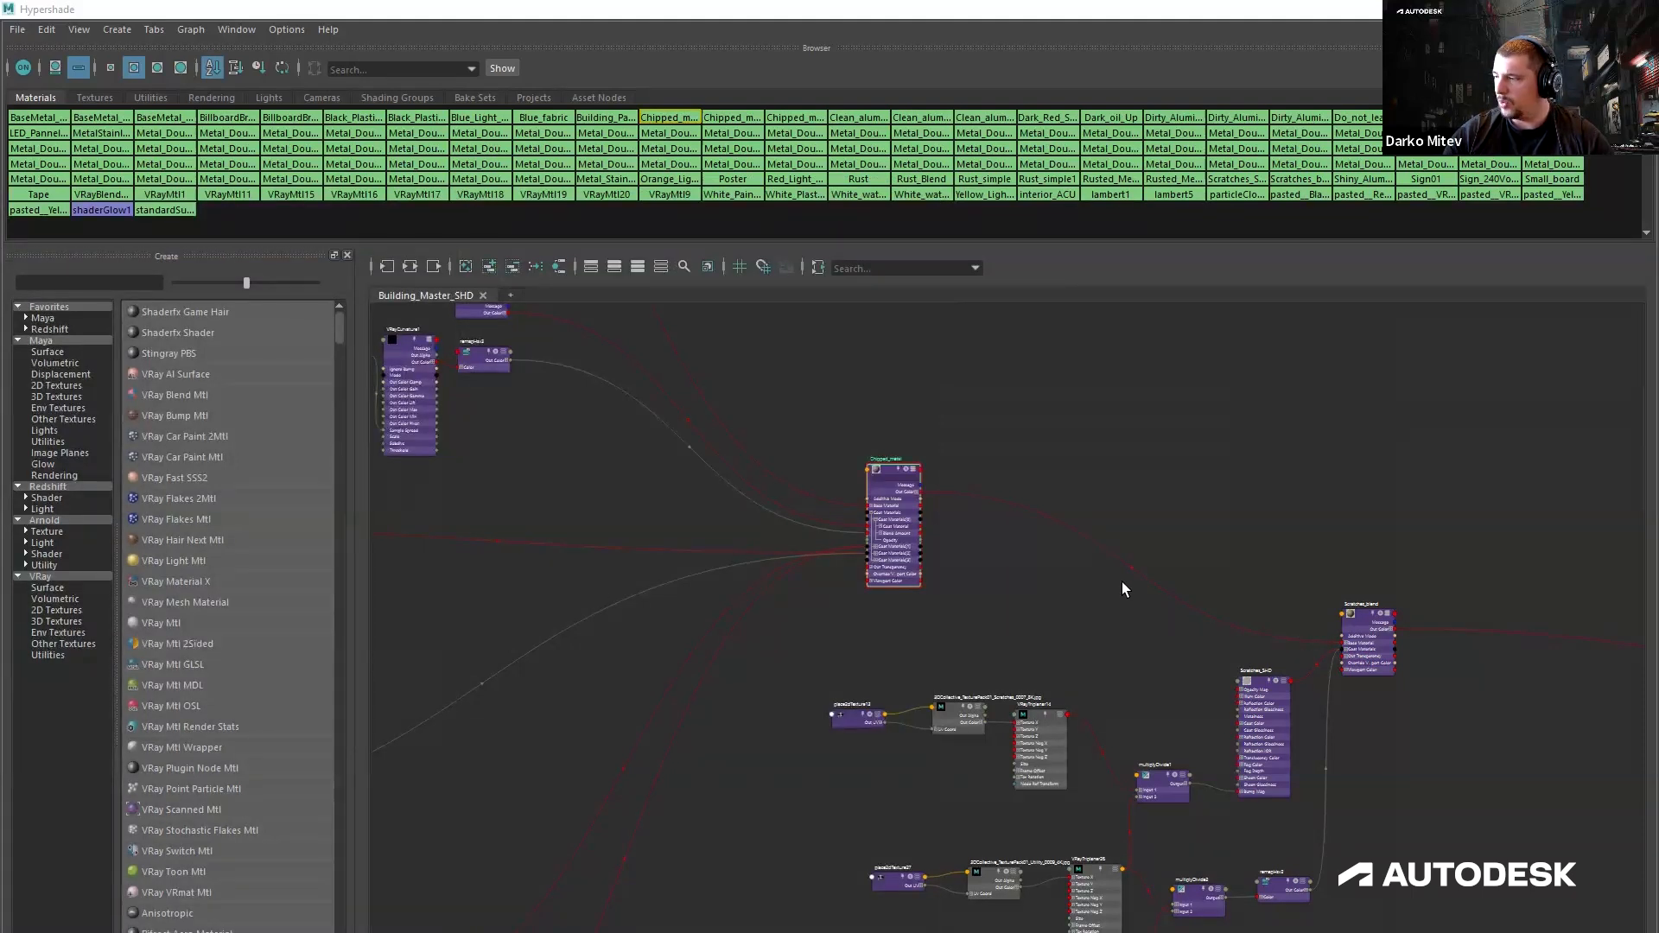
Return to the Hypershade and examine the Building_Master_SHD graph, from the BaseMetal_SHD network through Chipped_metal to the final blend.
scroll(1122, 586, down, 5)
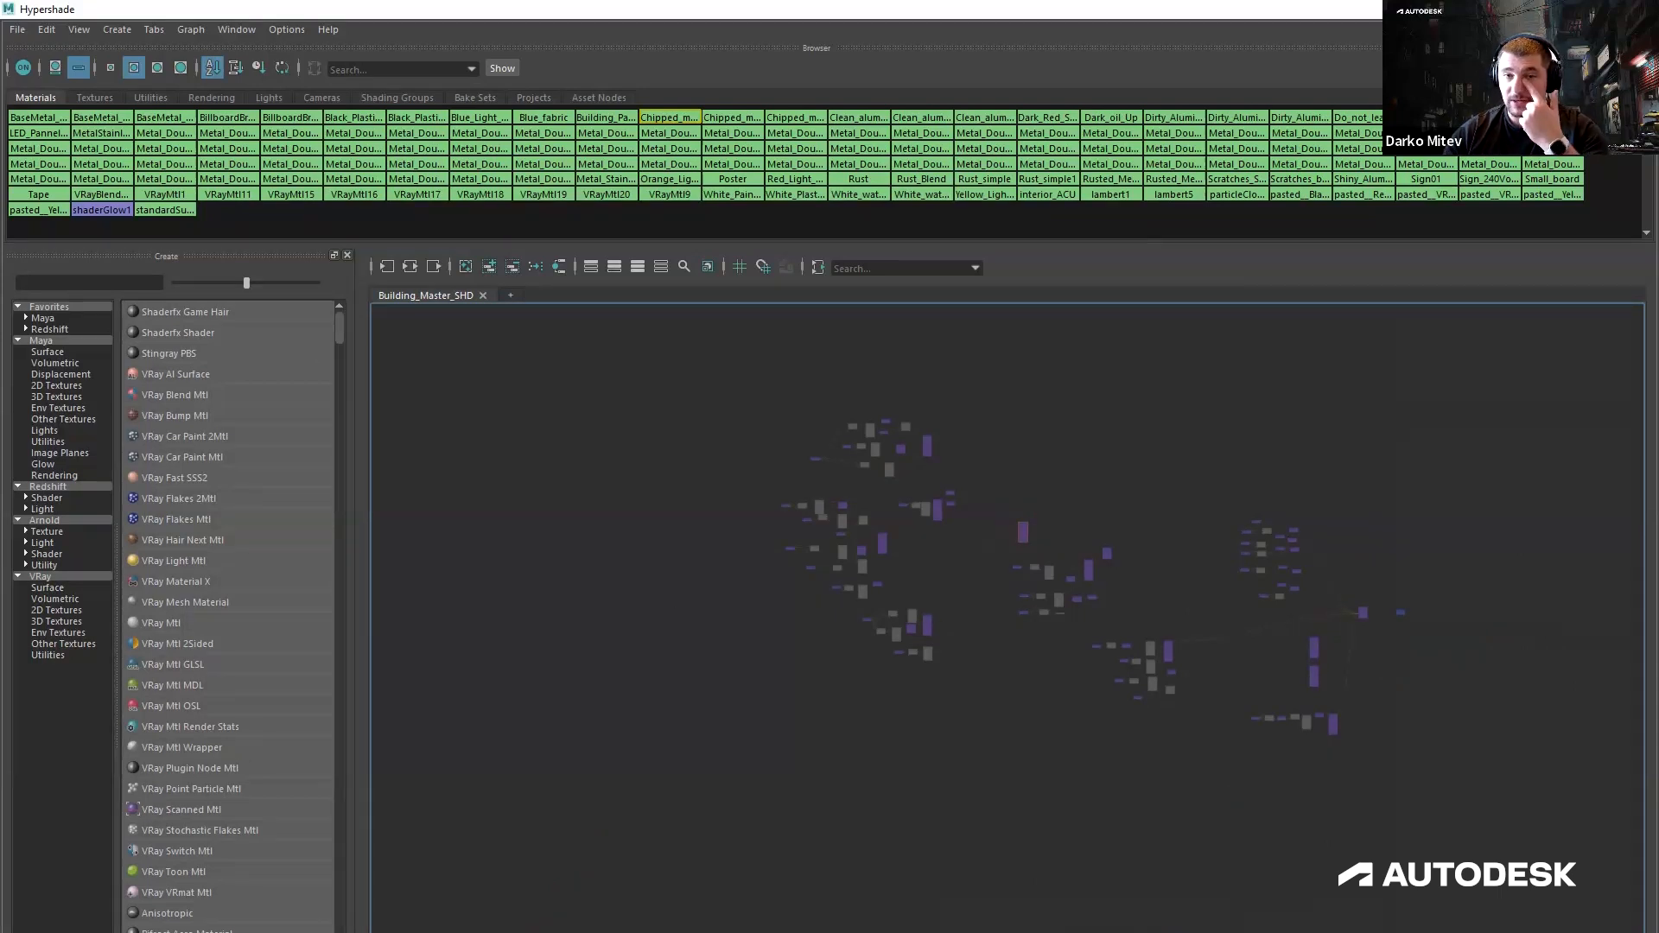
alt+middle_drag(886, 505, 775, 458)
drag(619, 318, 1469, 876)
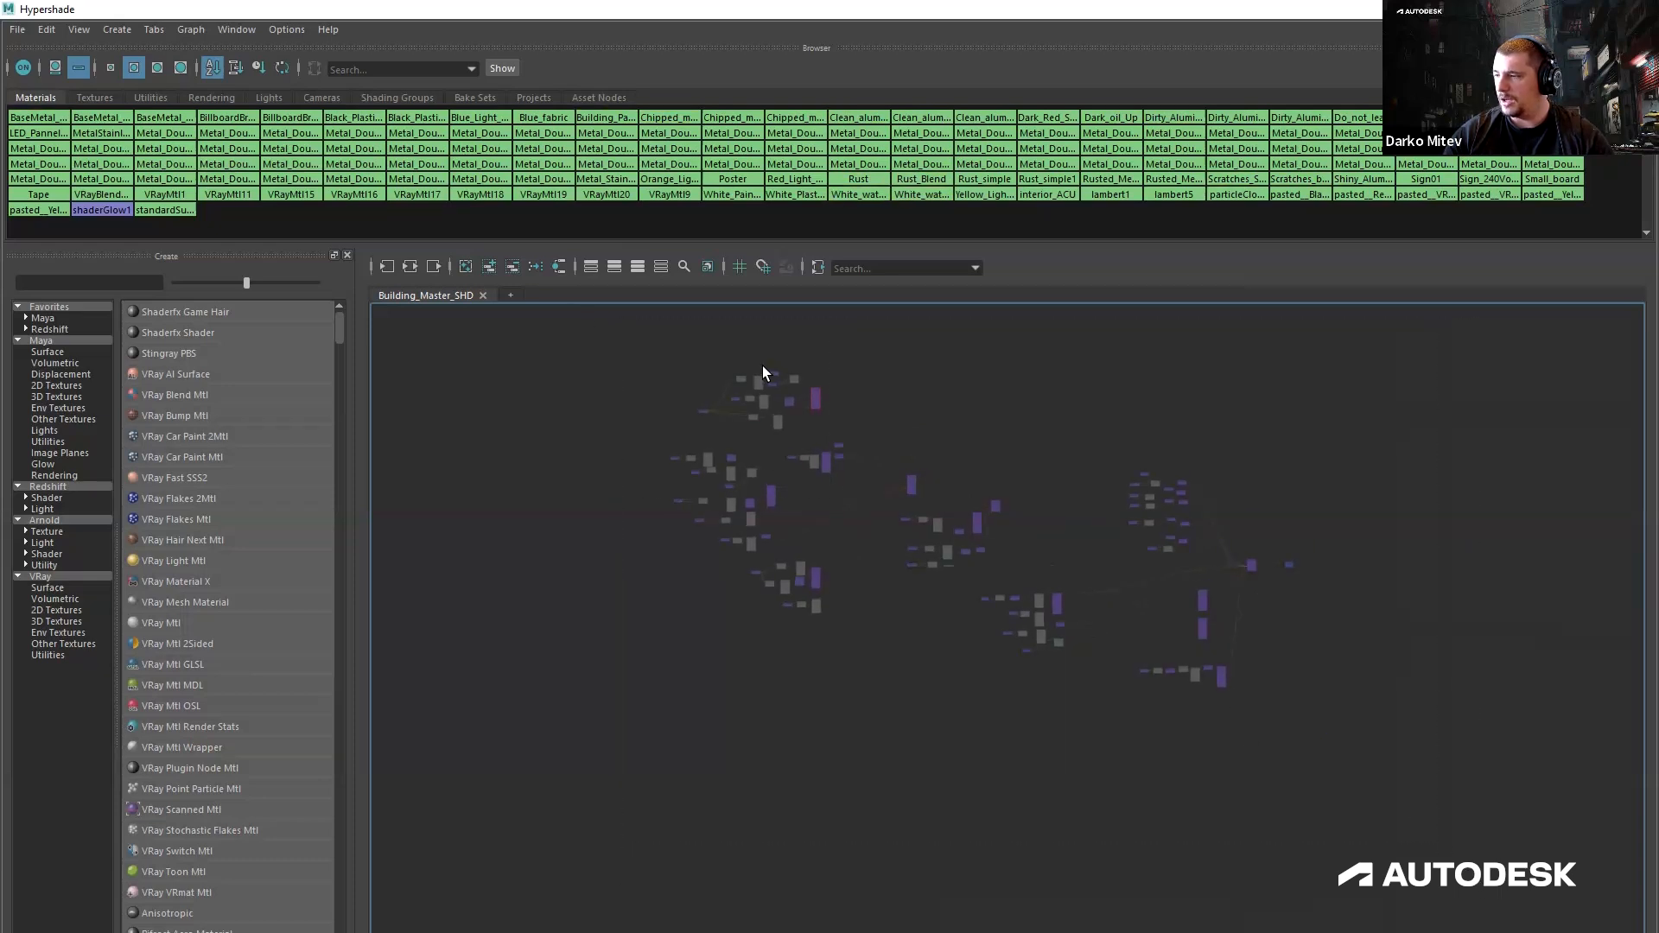
scroll(762, 366, up, 3)
scroll(722, 396, up, 4)
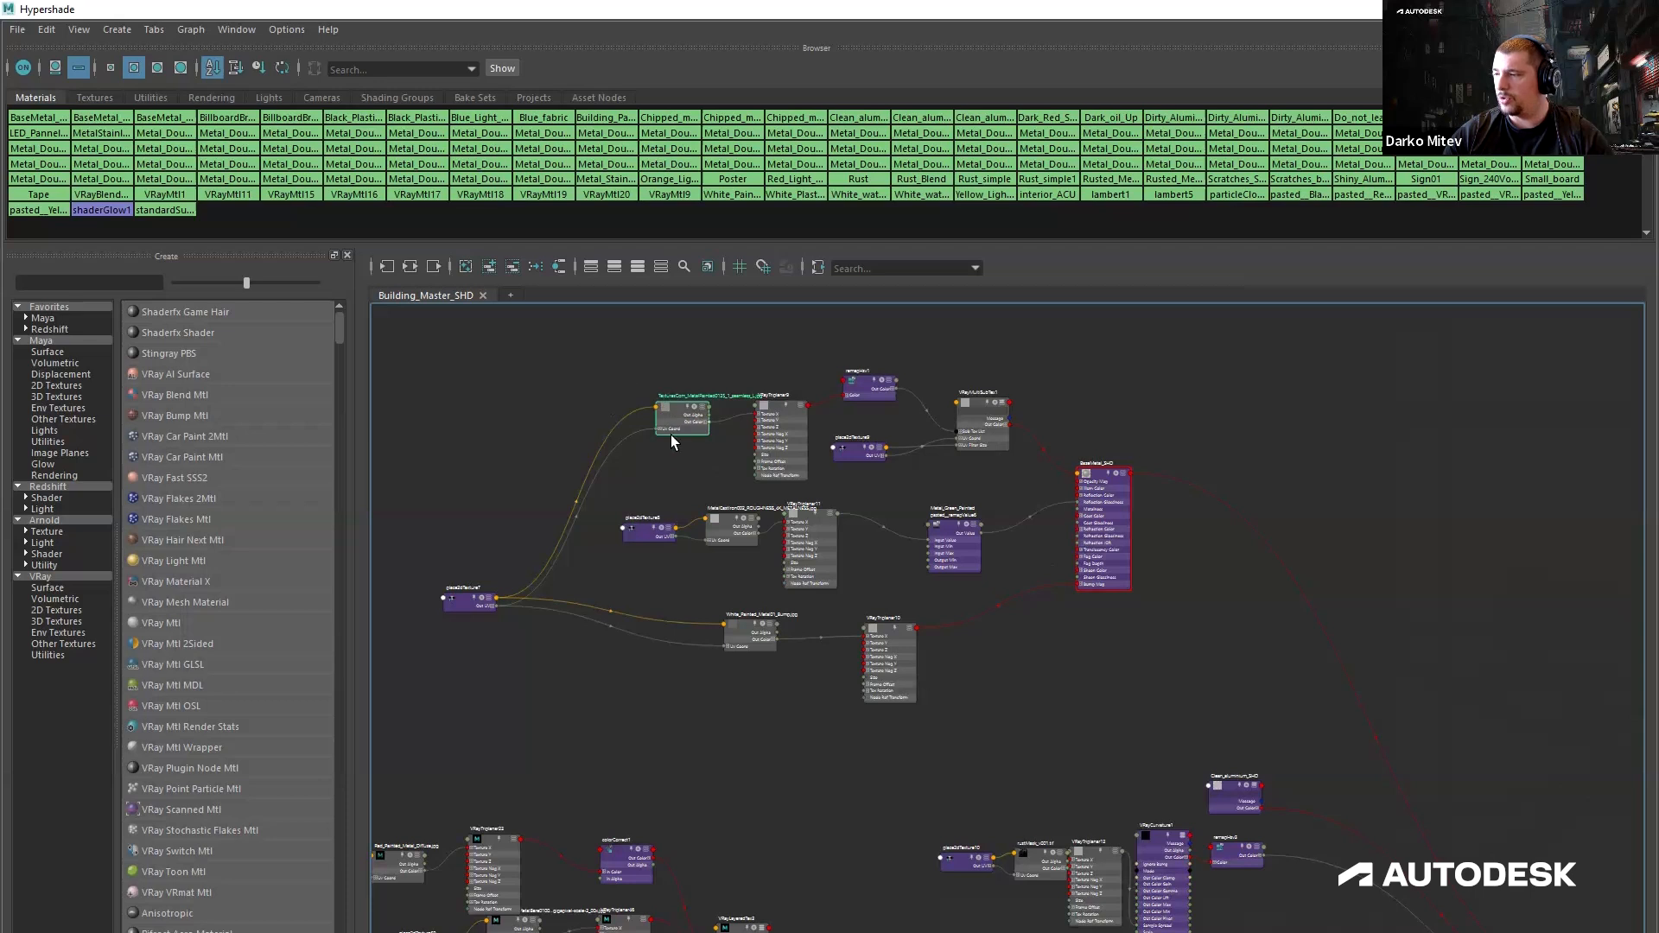
scroll(670, 434, down, 5)
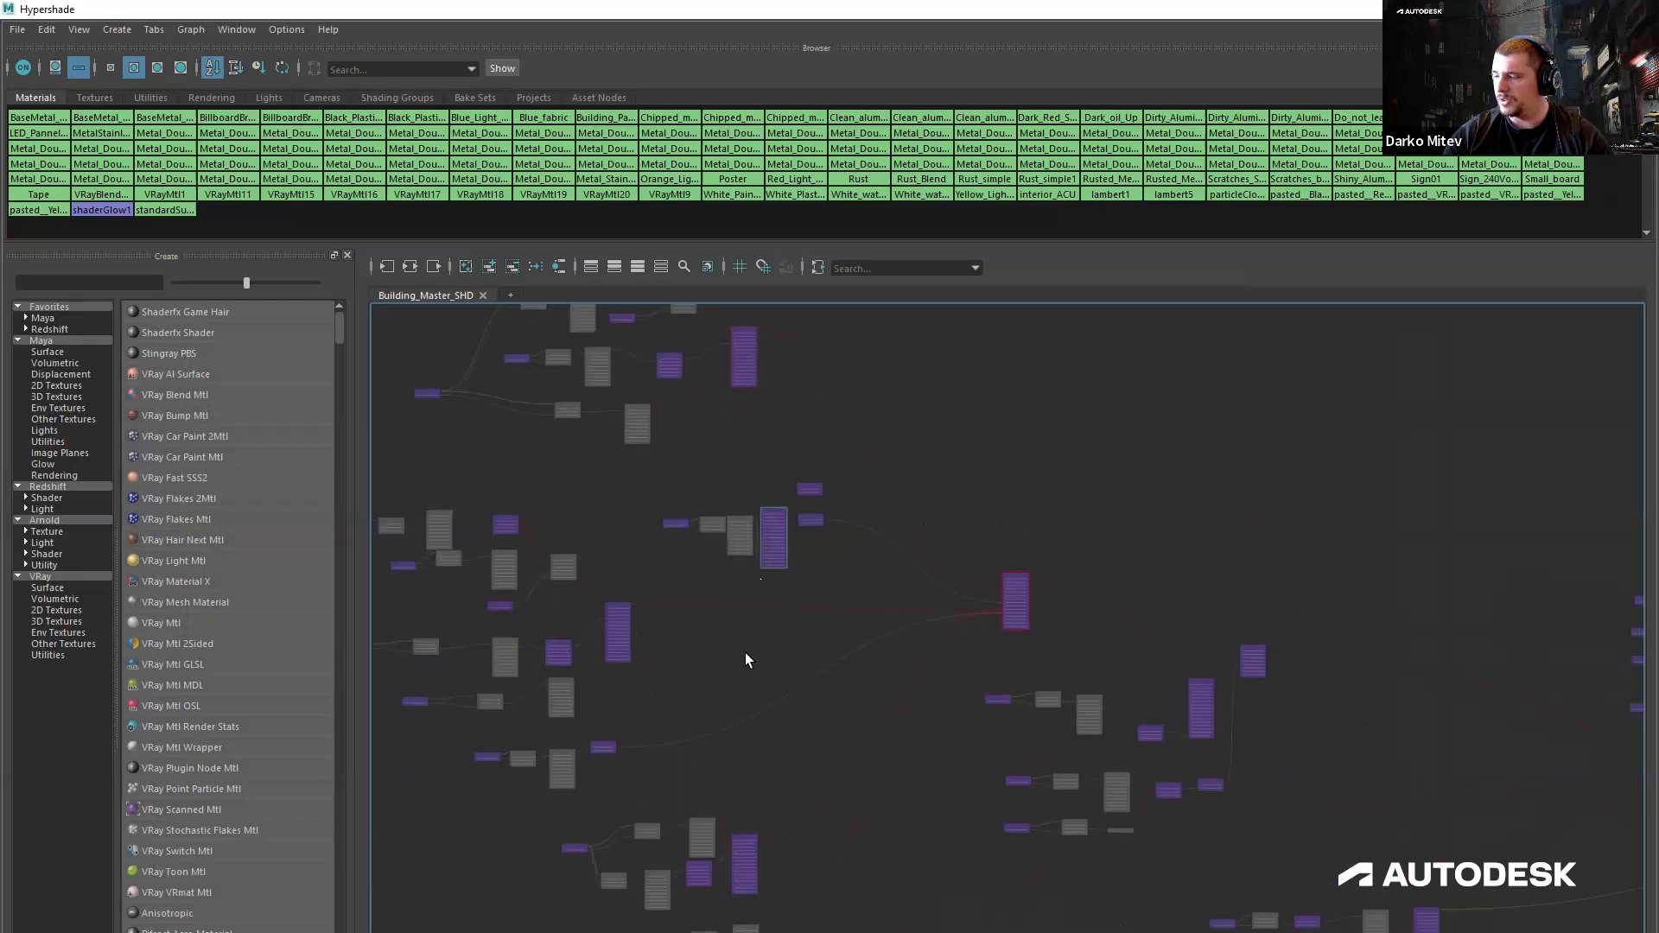
scroll(748, 660, up, 3)
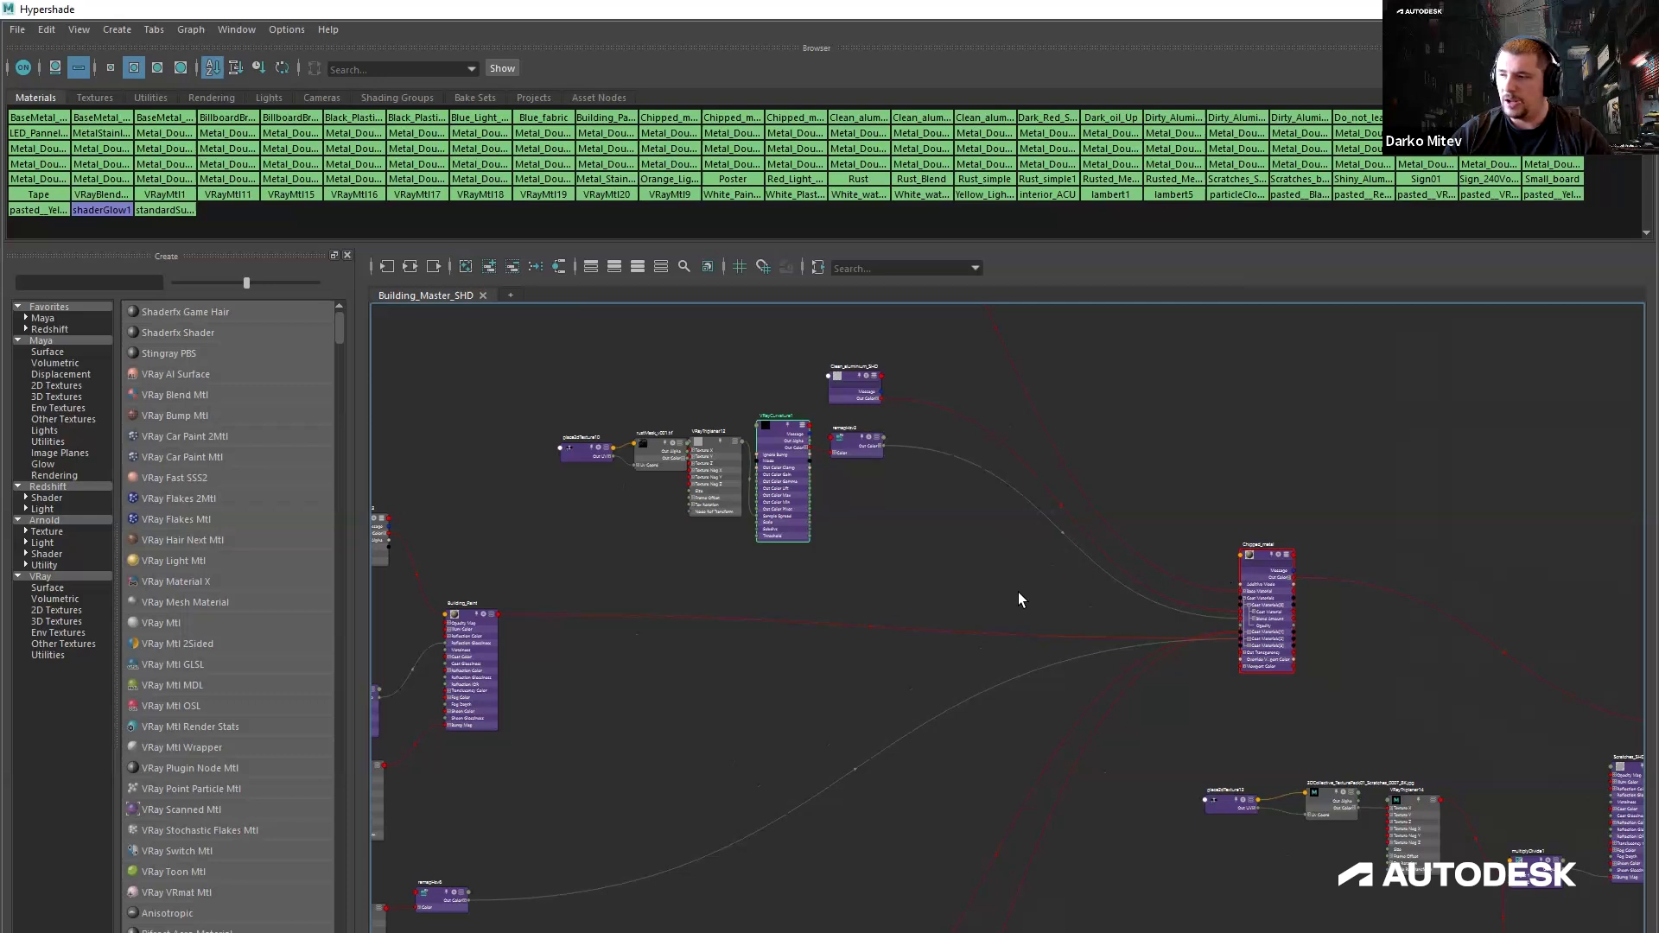
scroll(1024, 597, down, 6)
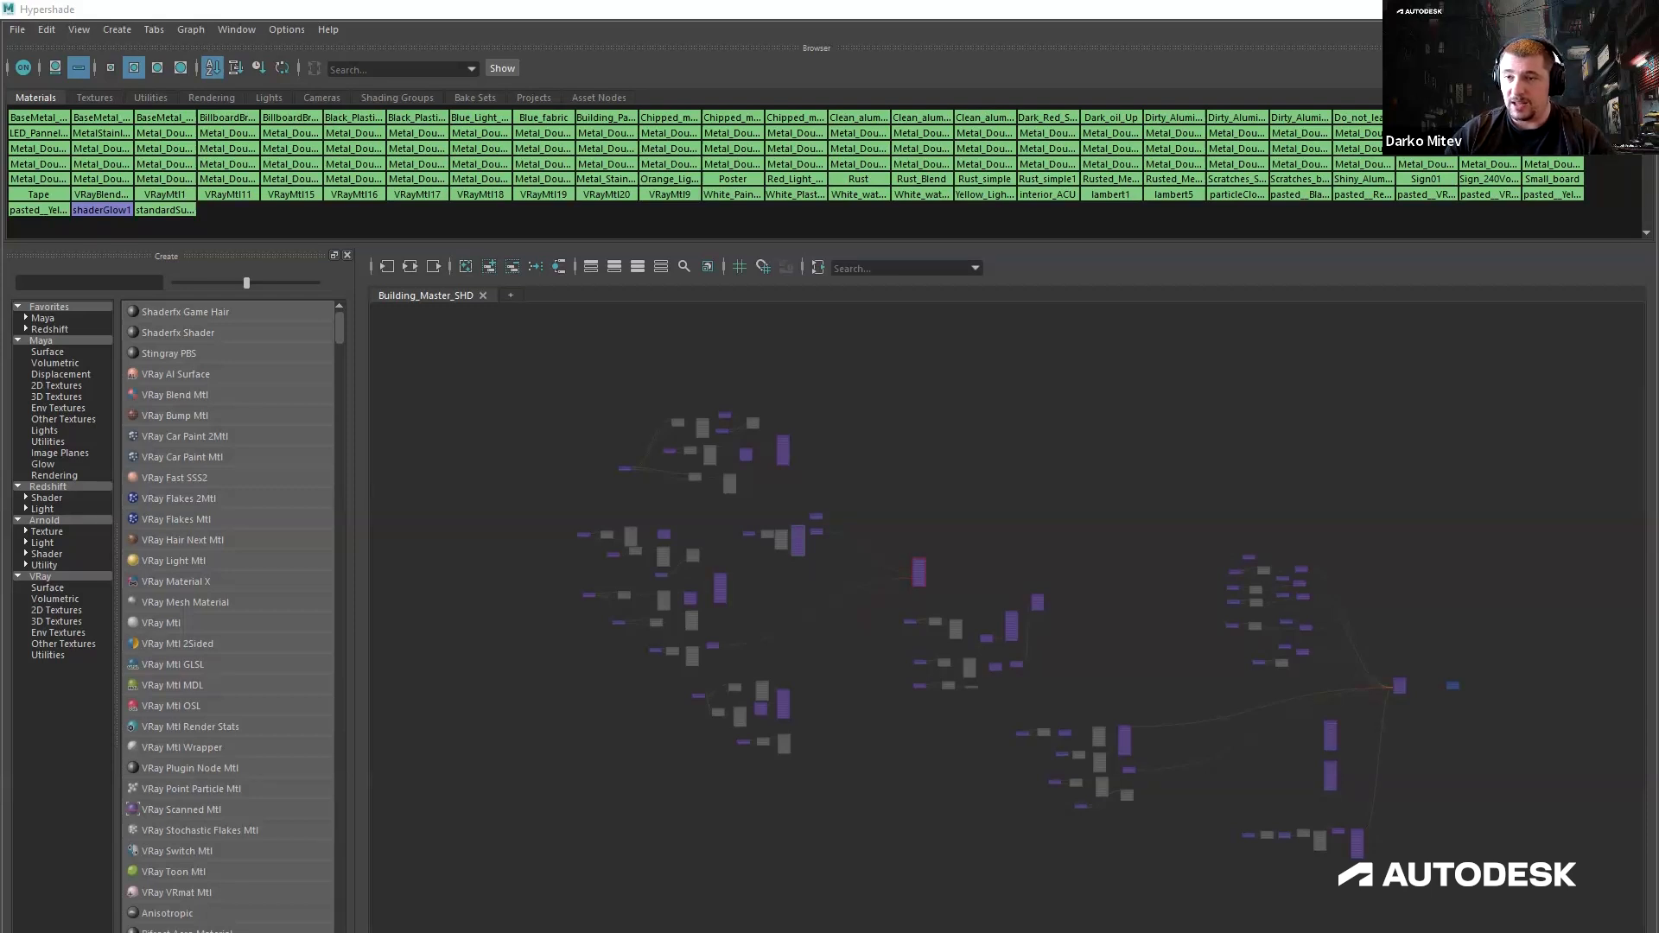
alt+middle_drag(982, 651, 950, 603)
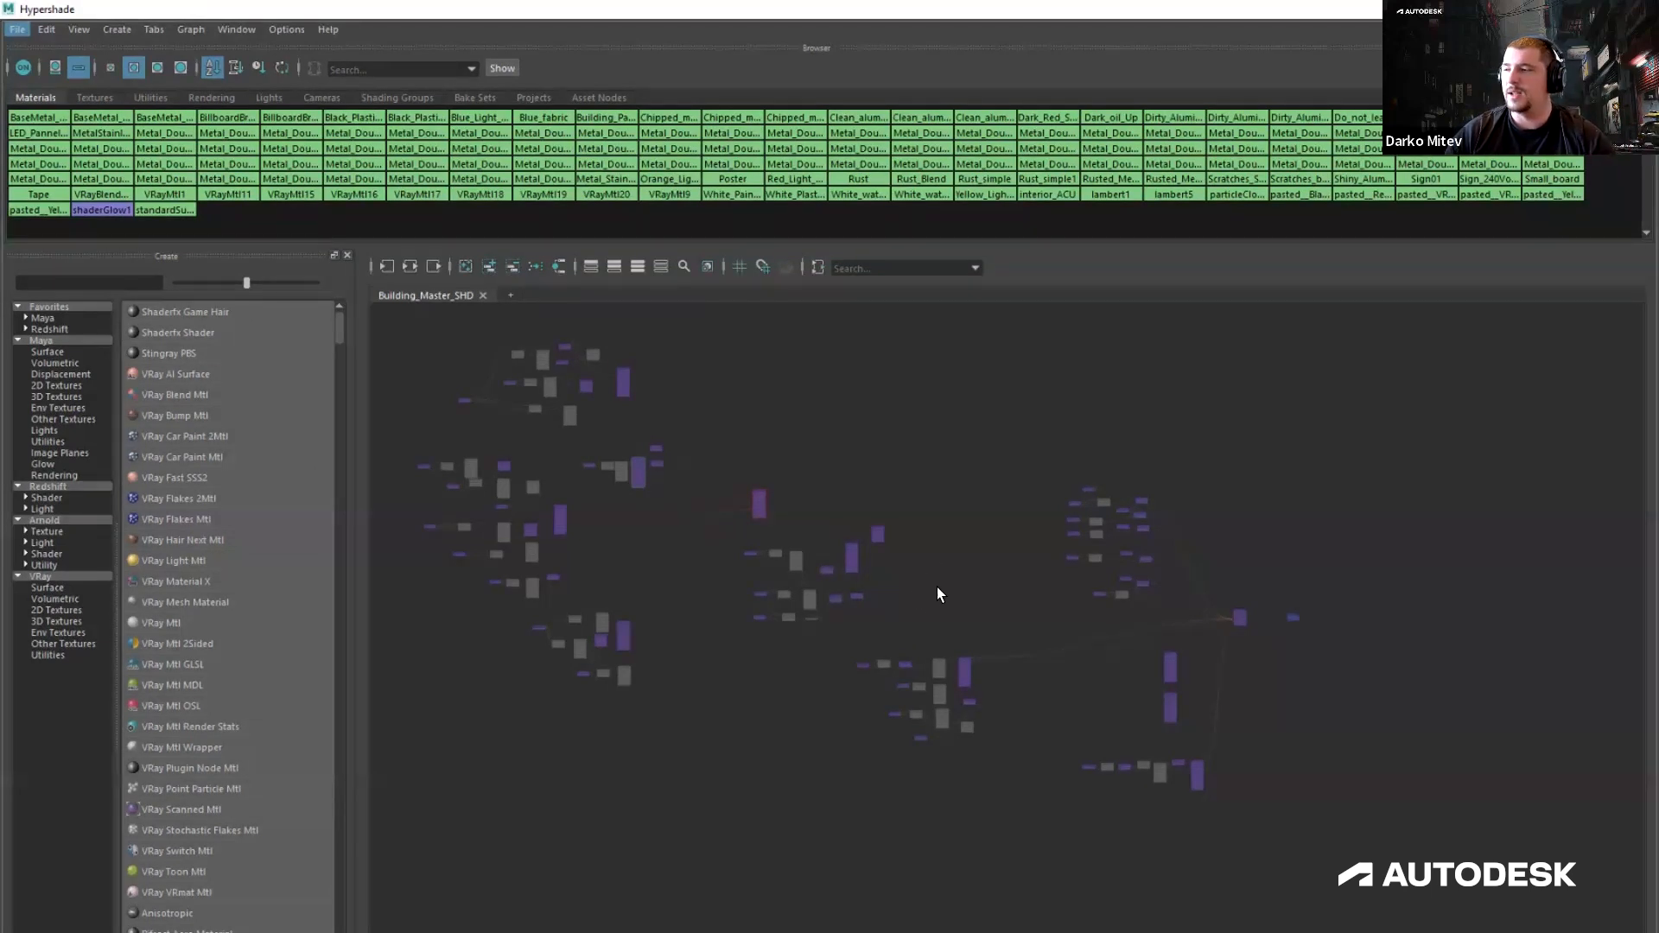
scroll(942, 565, down, 3)
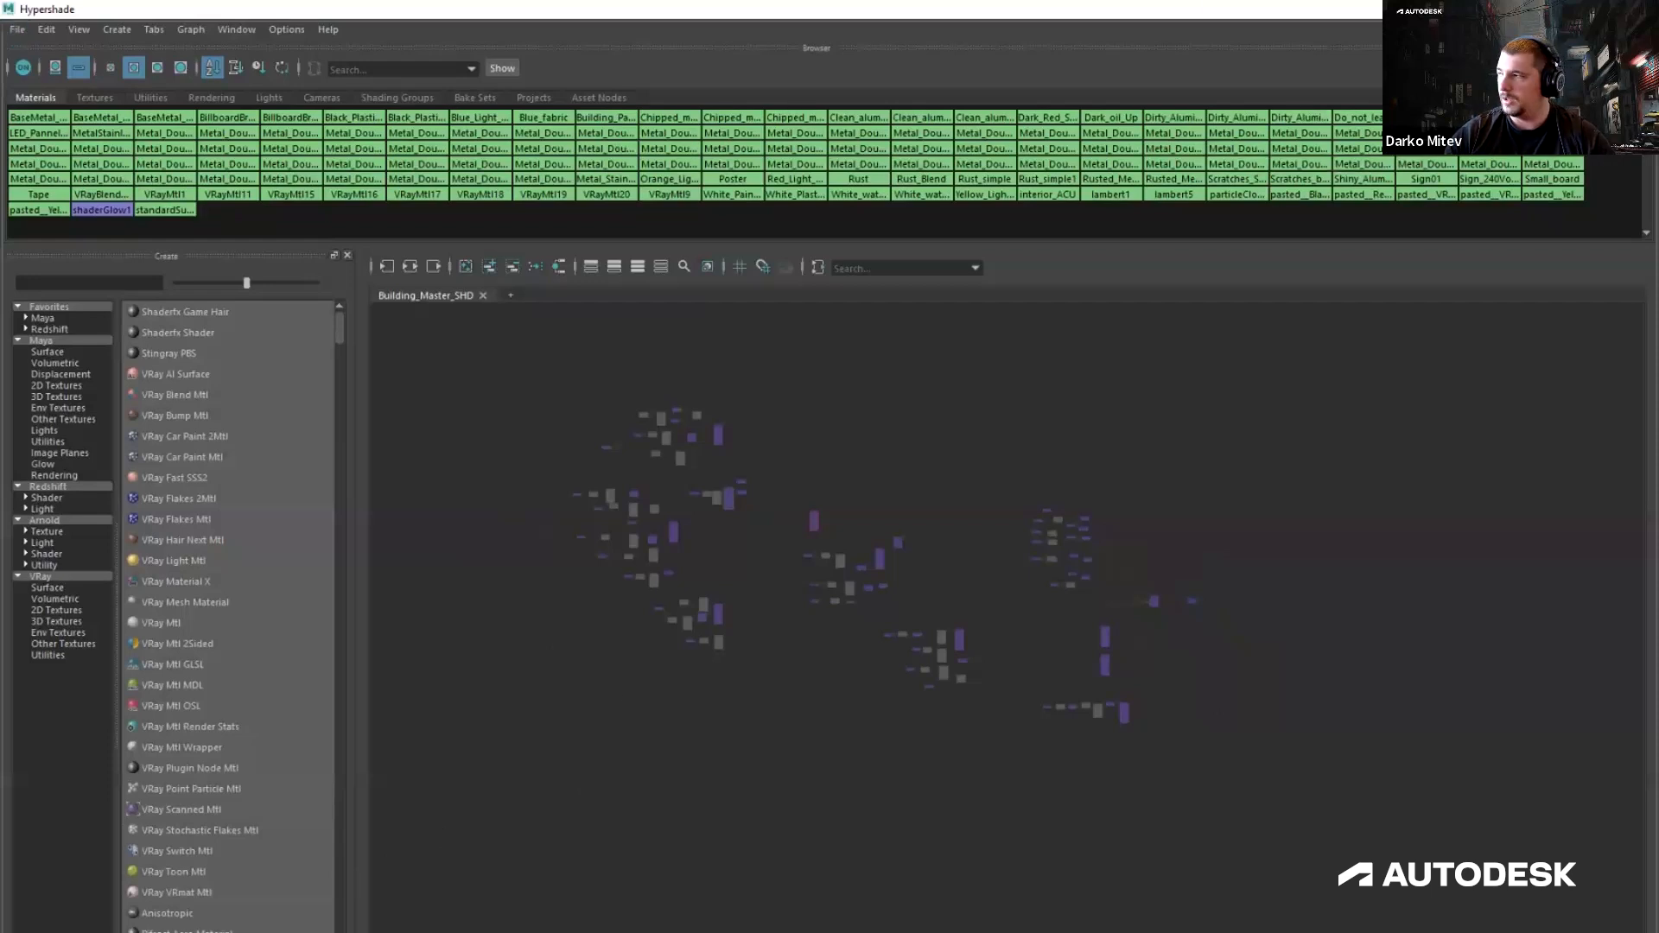
Locate the decal projection nodes feeding the final blend, examine the projection3 setup and select its place3dTexture3 node.
scroll(942, 540, up, 6)
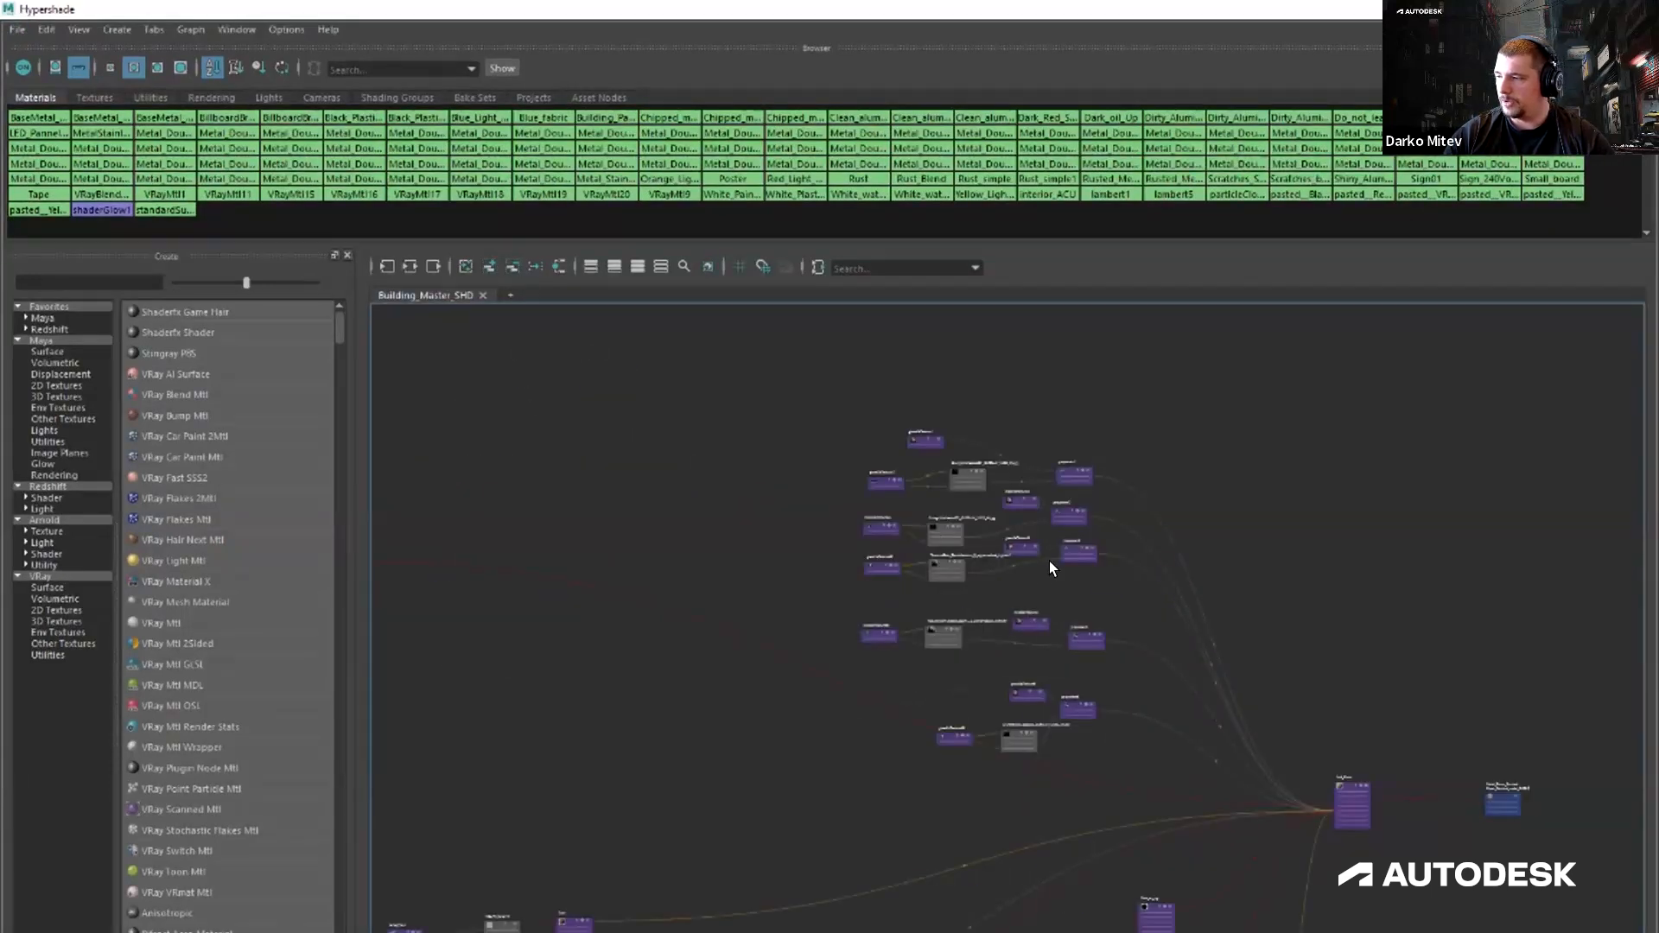
scroll(950, 532, up, 5)
click(1029, 588)
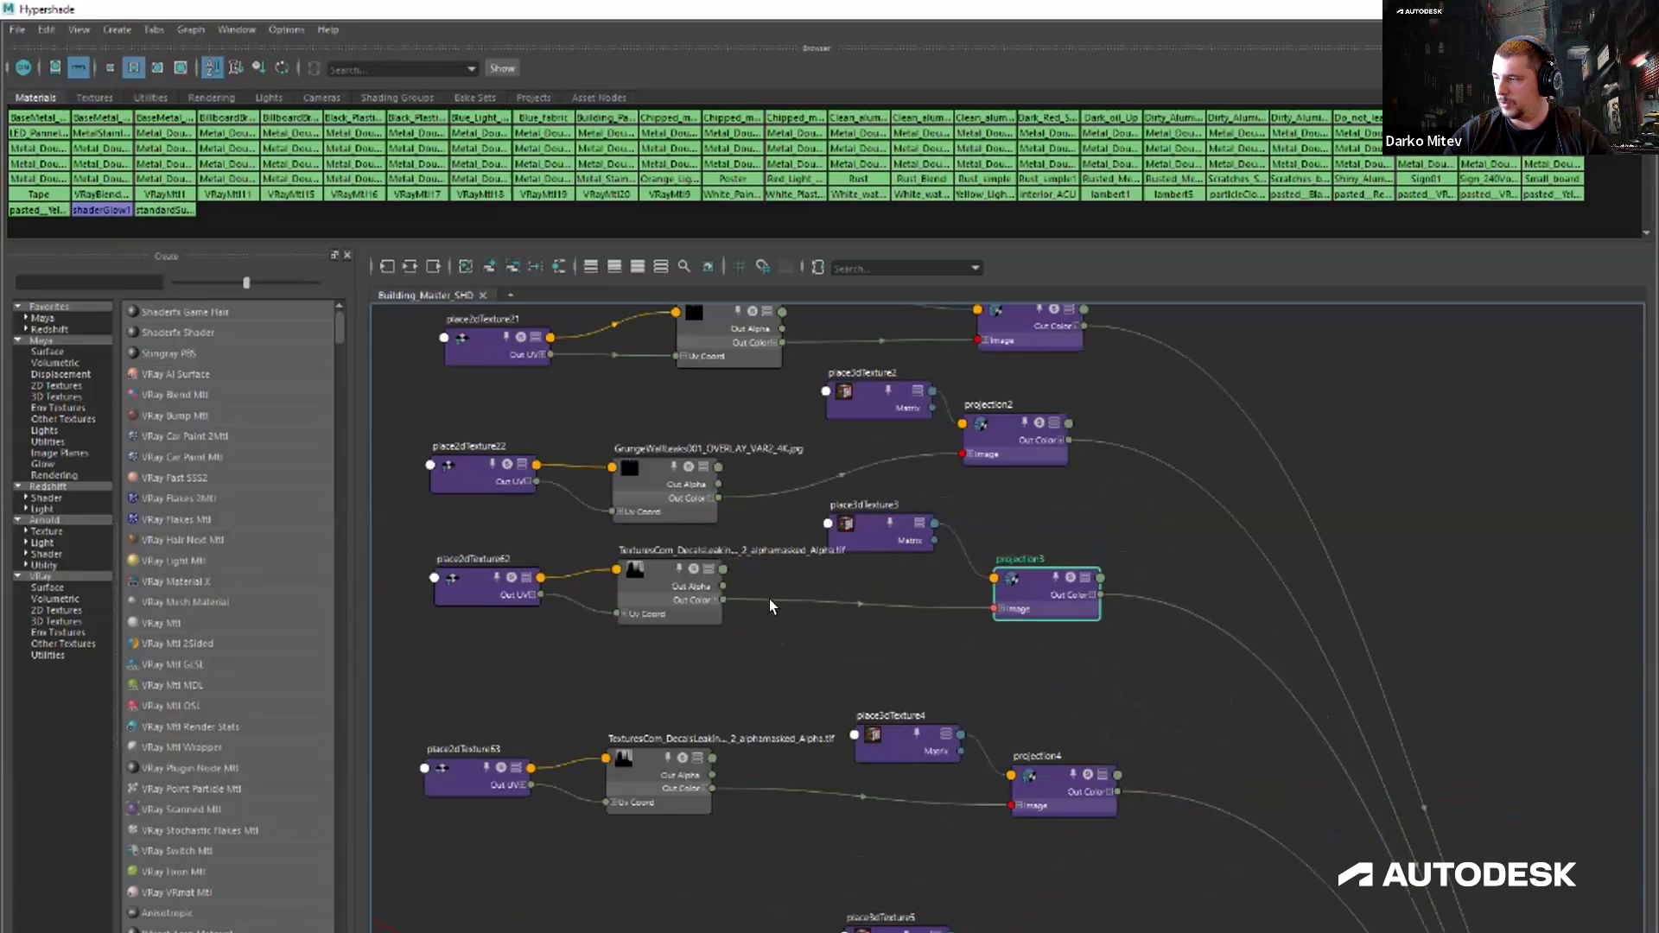
drag(651, 605, 655, 622)
drag(1032, 610, 1032, 620)
mouse_move(852, 542)
mouse_down()
mouse_move(889, 541)
mouse_move(838, 562)
mouse_up()
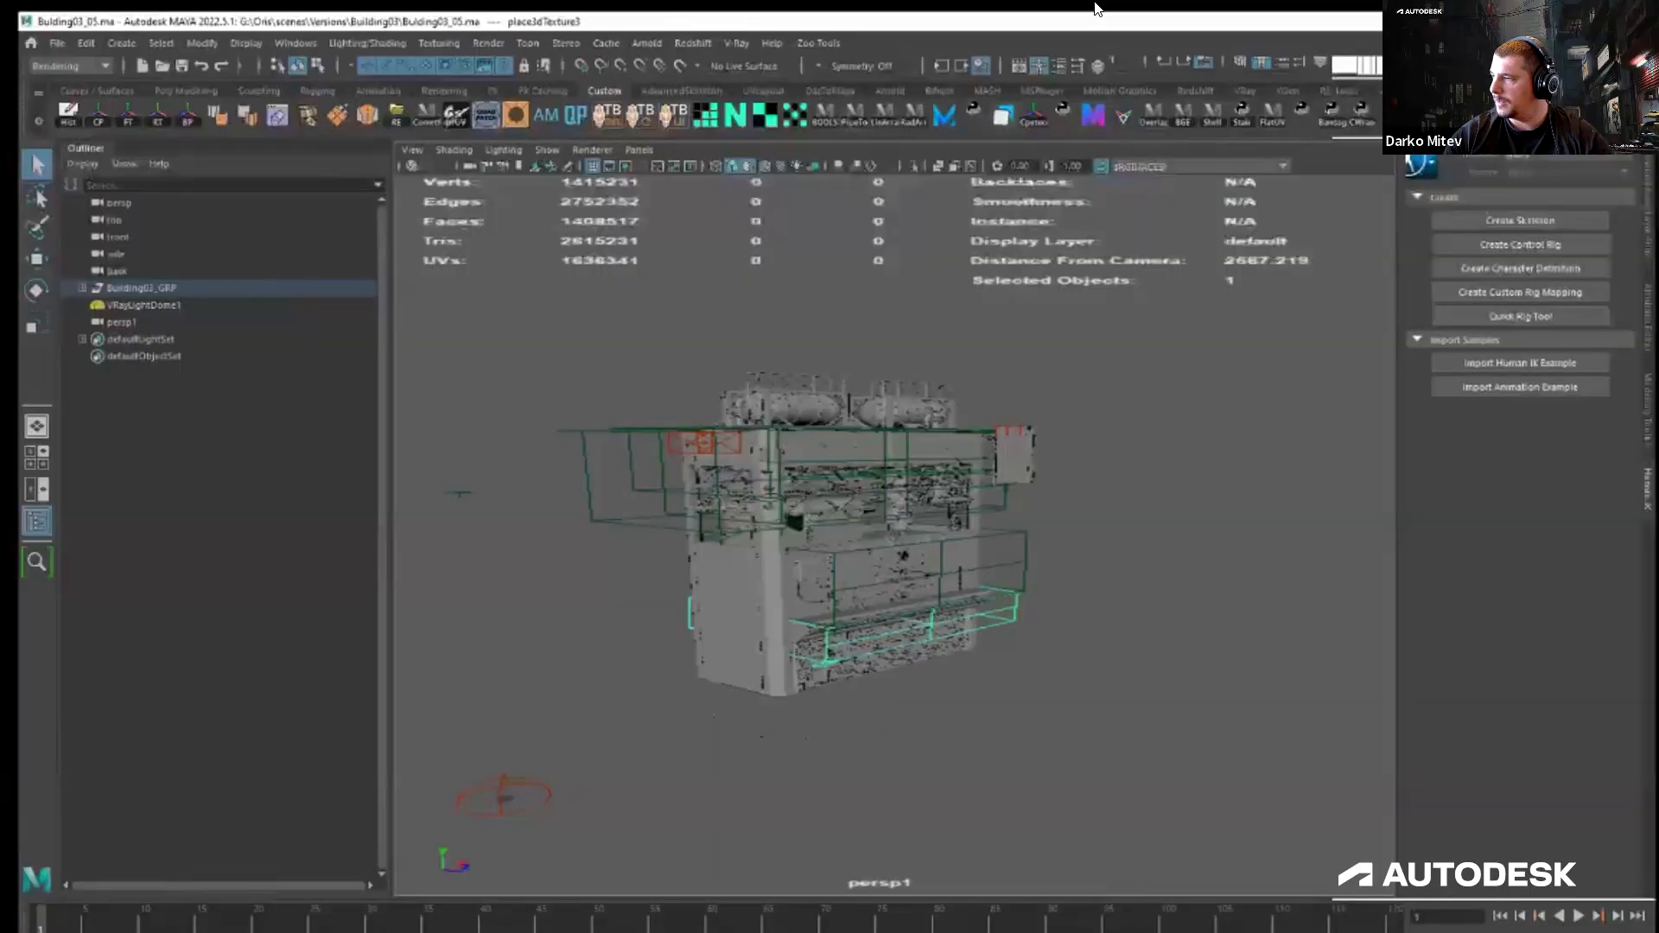
Switch to the main Maya viewport, inspect the projection boxes around the upper building, and select place3dTexture4 around the front wall.
scroll(835, 761, up, 6)
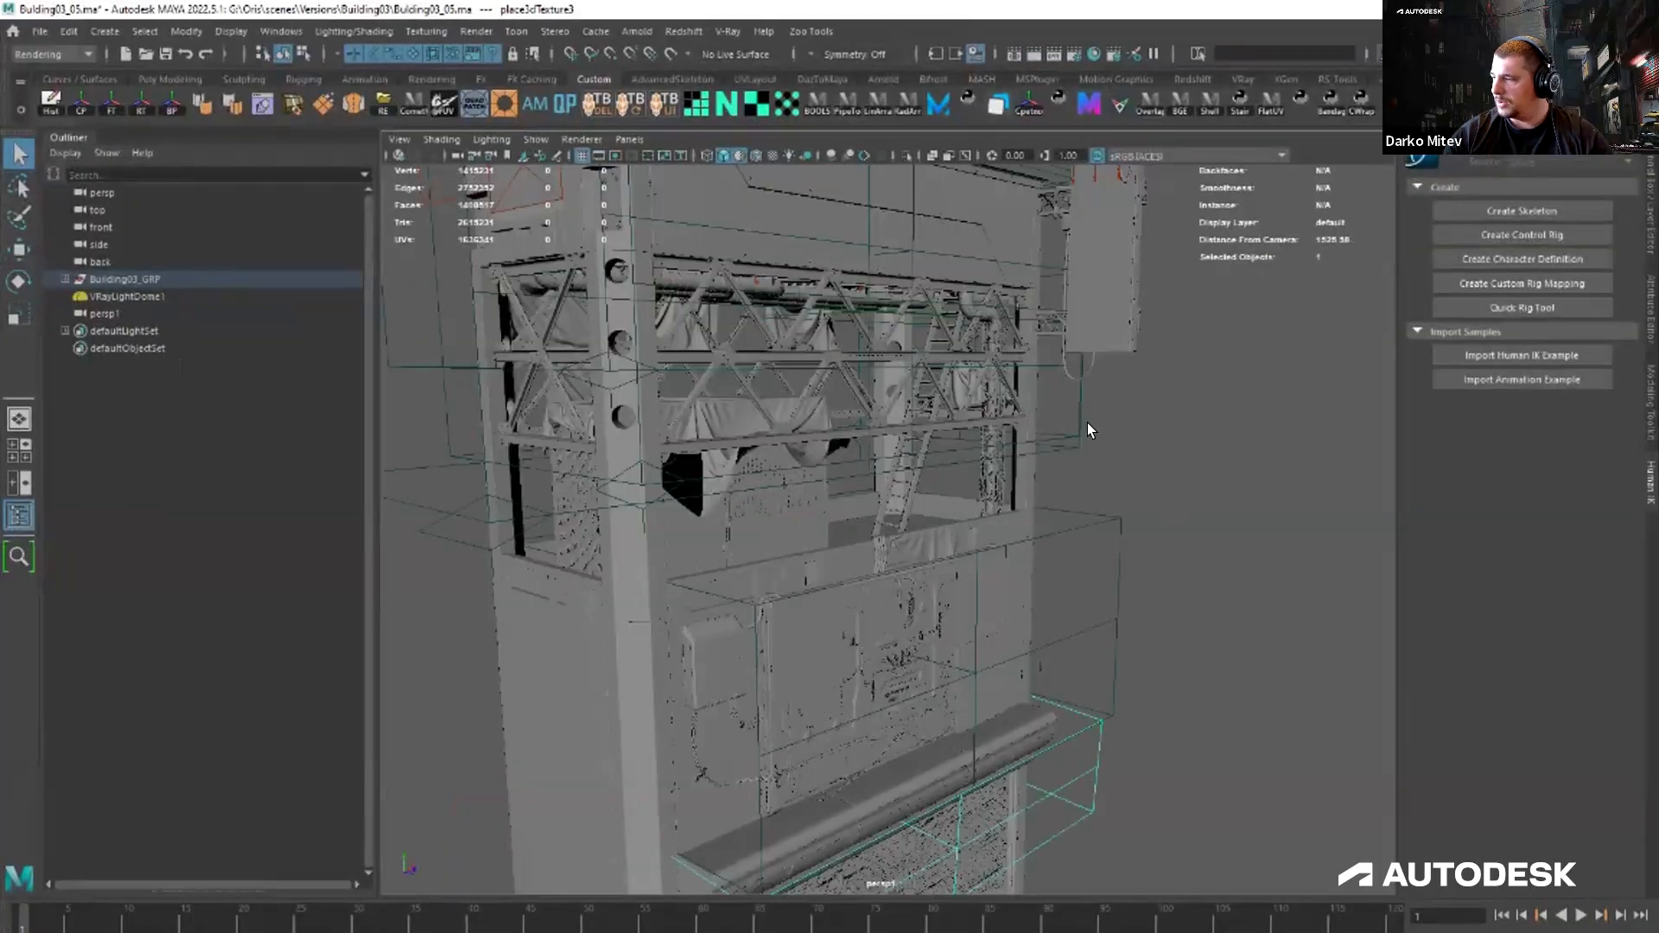
scroll(1097, 428, down, 5)
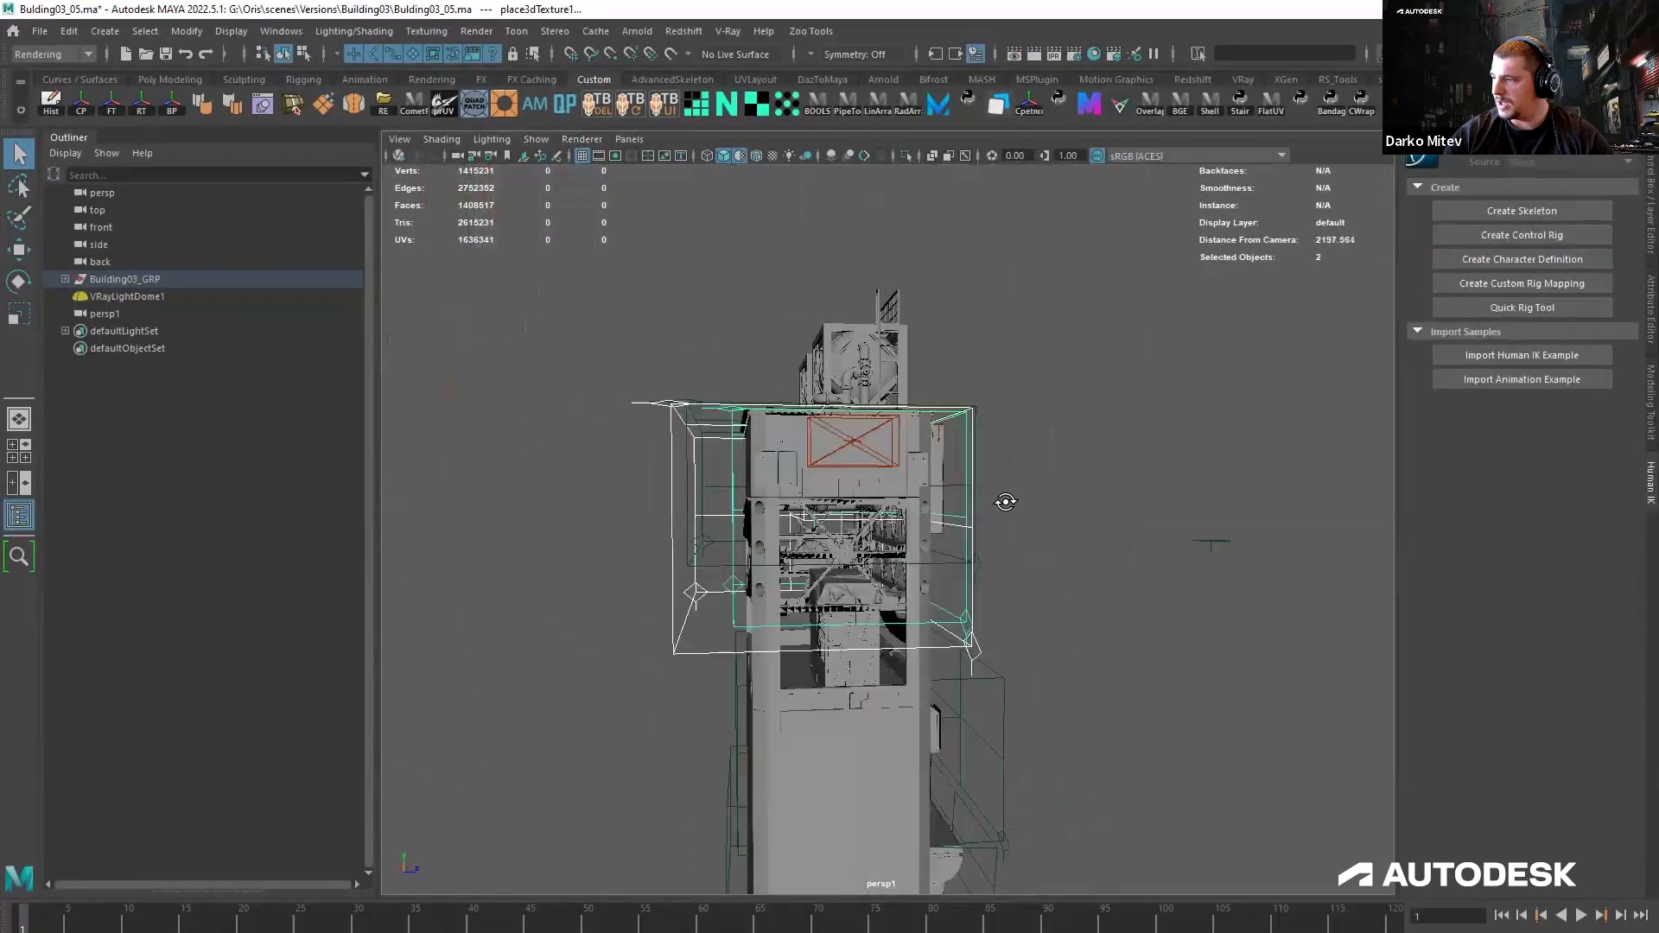
scroll(1084, 535, down, 3)
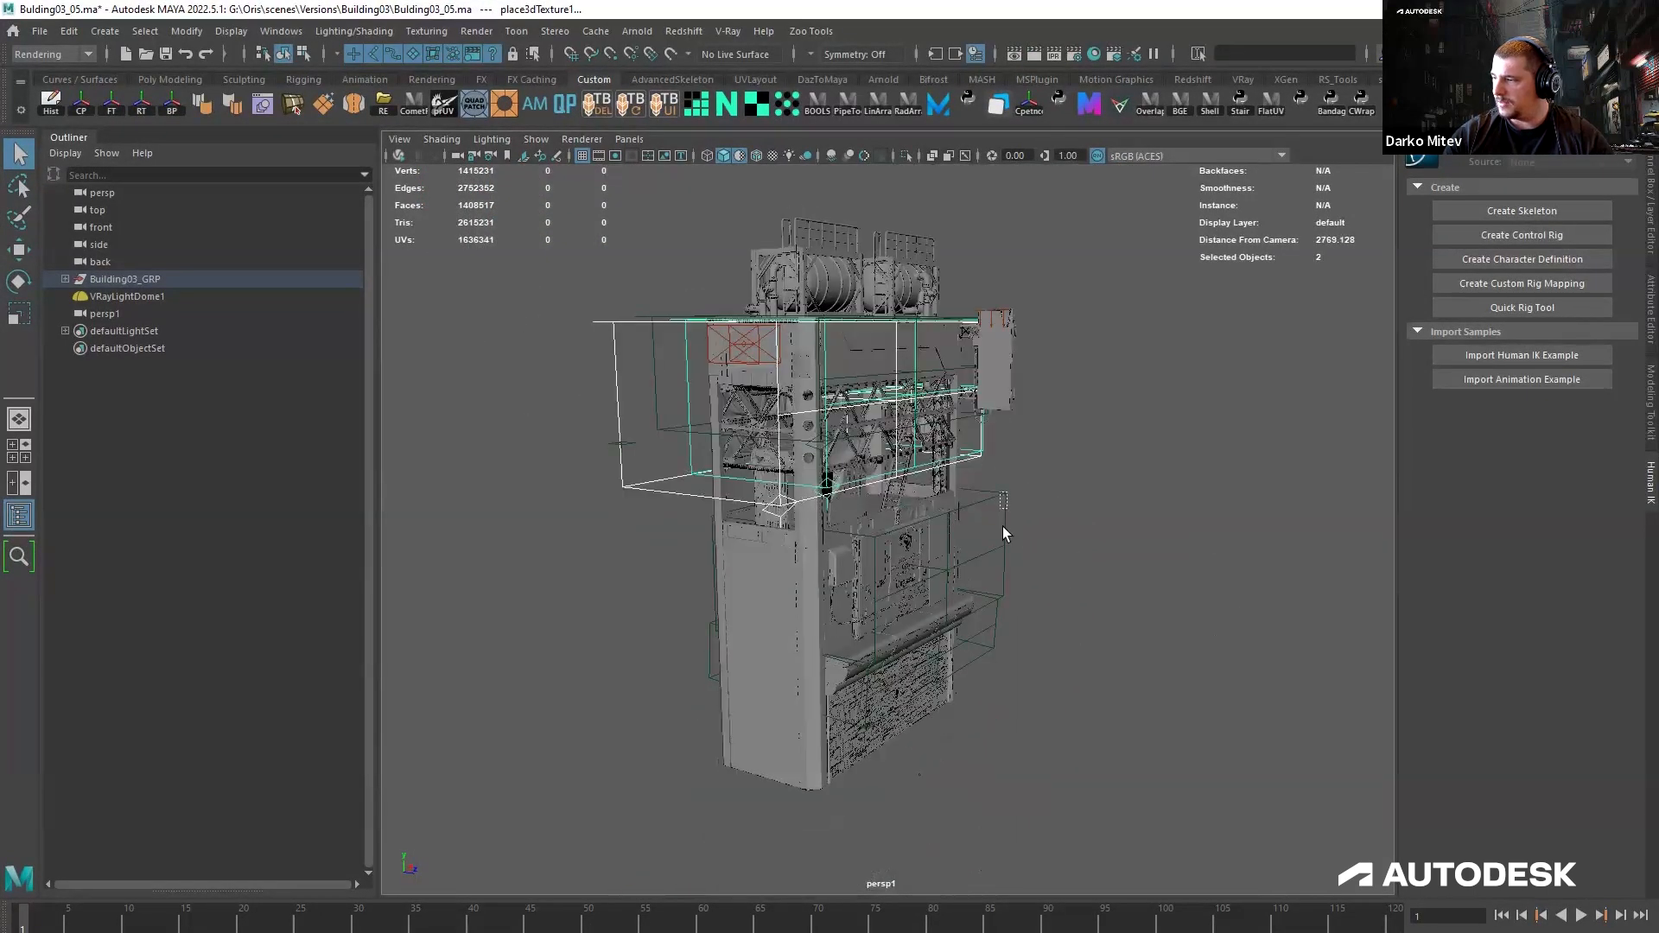
drag(1002, 526, 1005, 533)
scroll(1002, 526, up, 2)
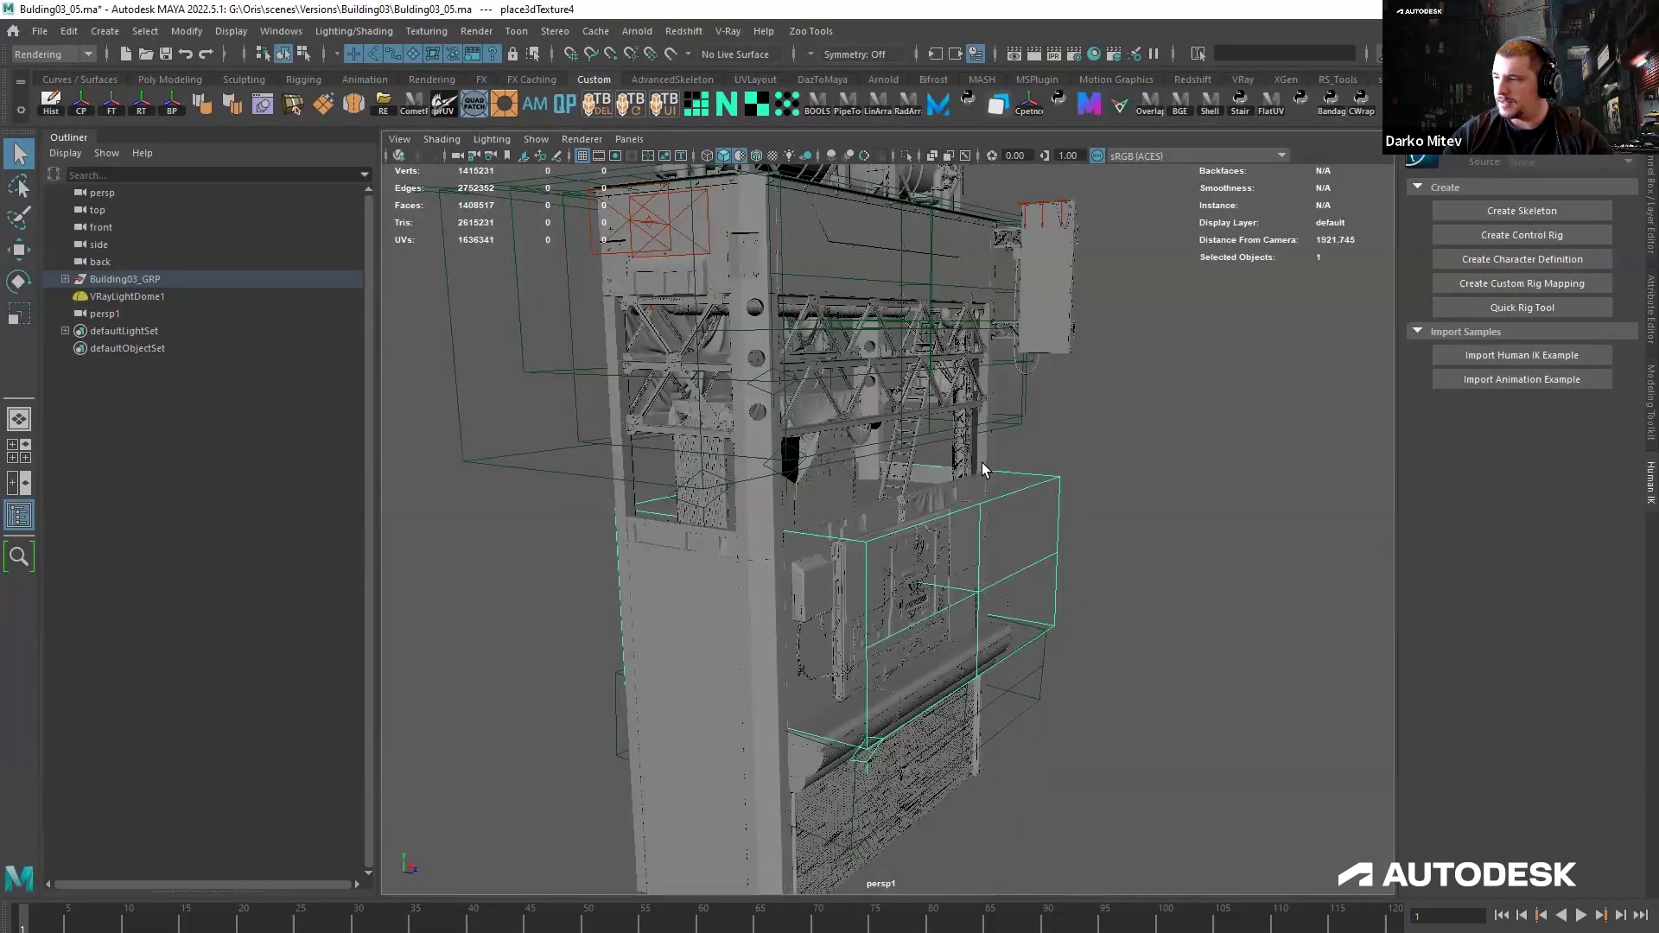
Activate the Move tool on place3dTexture4 and examine its projection box from several angles around the front wall.
scroll(982, 463, up, 1)
scroll(1078, 533, up, 1)
alt+drag(983, 585, 1063, 387)
key(w)
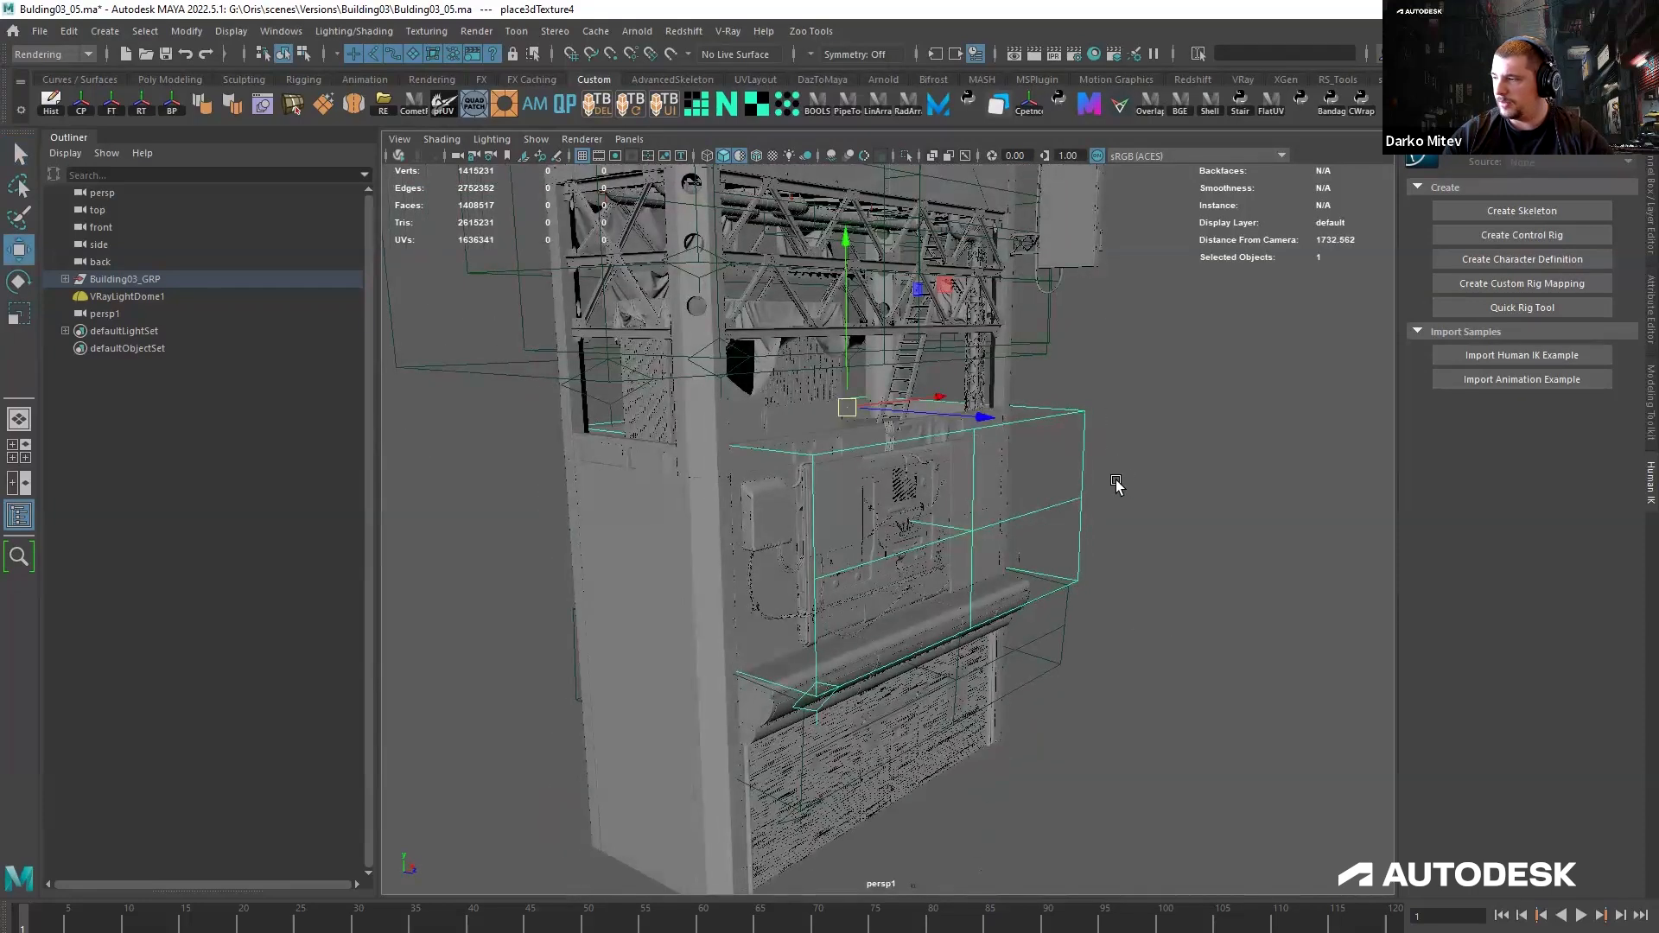
alt+drag(873, 455, 868, 408)
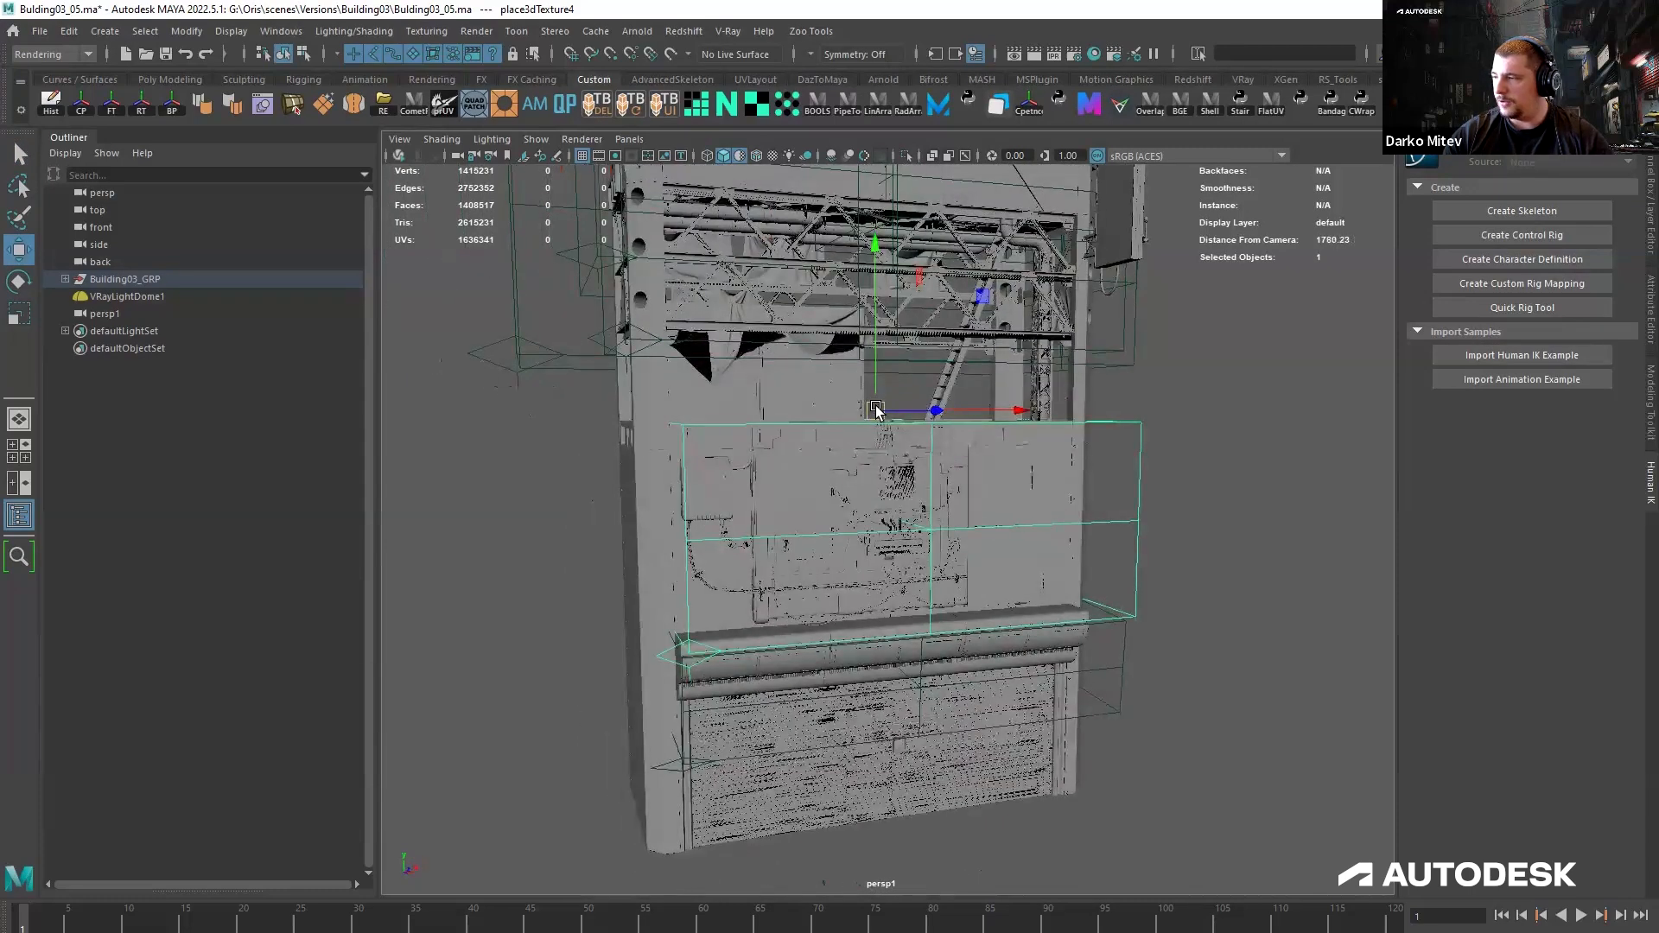
alt+drag(777, 438, 933, 357)
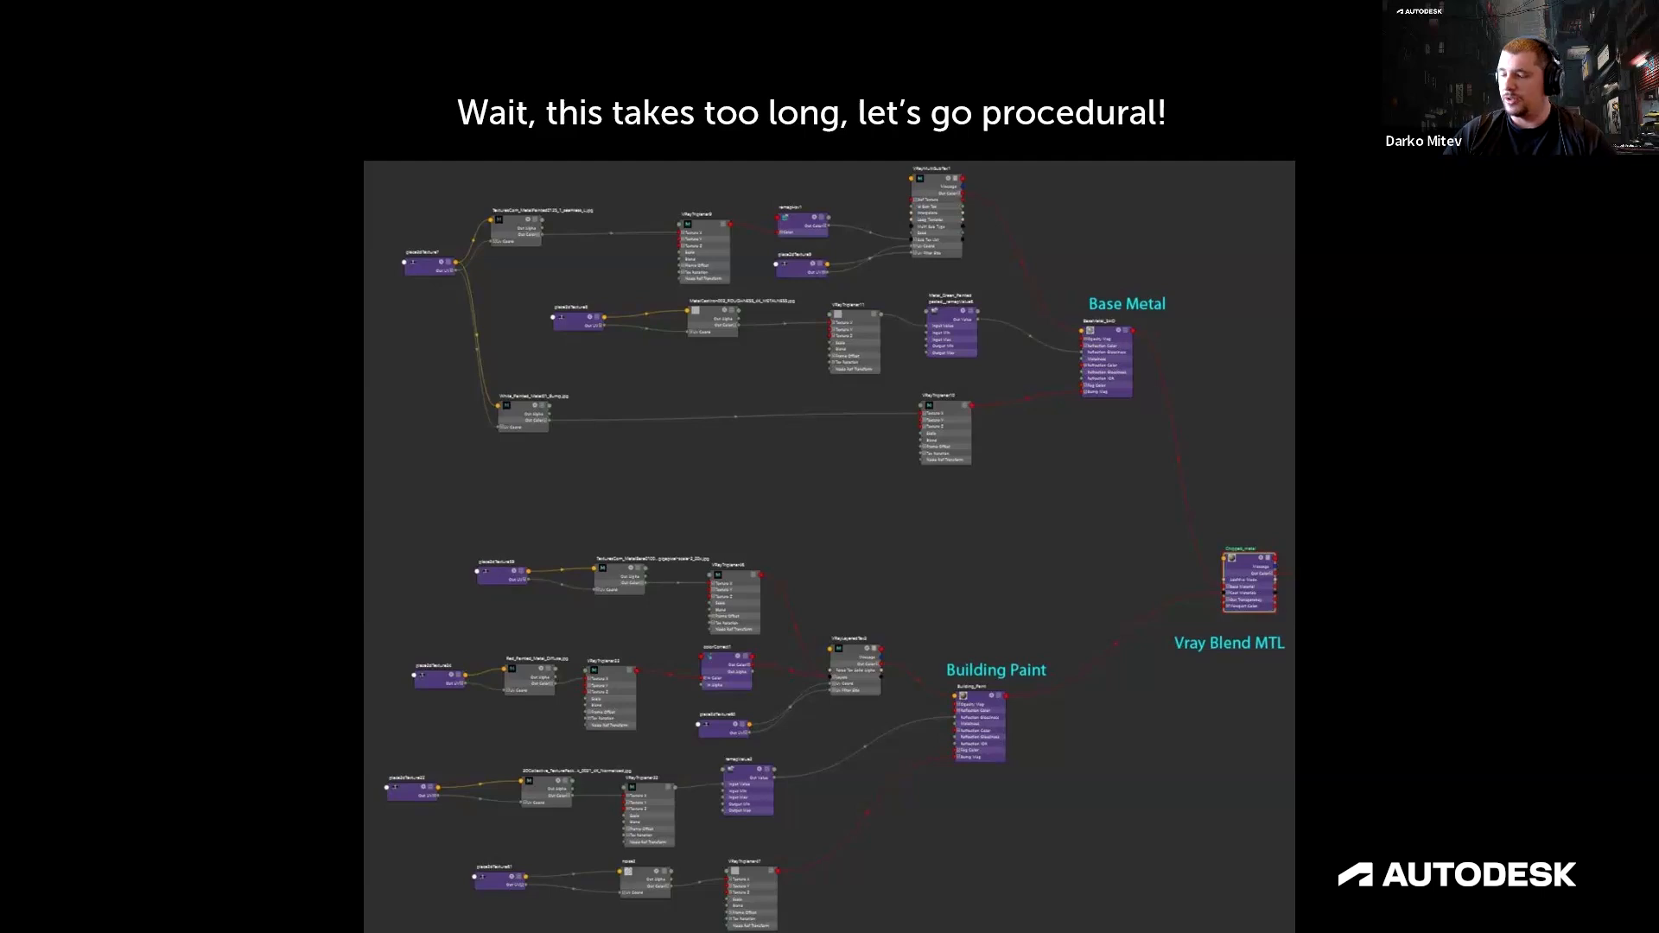
key(Right)
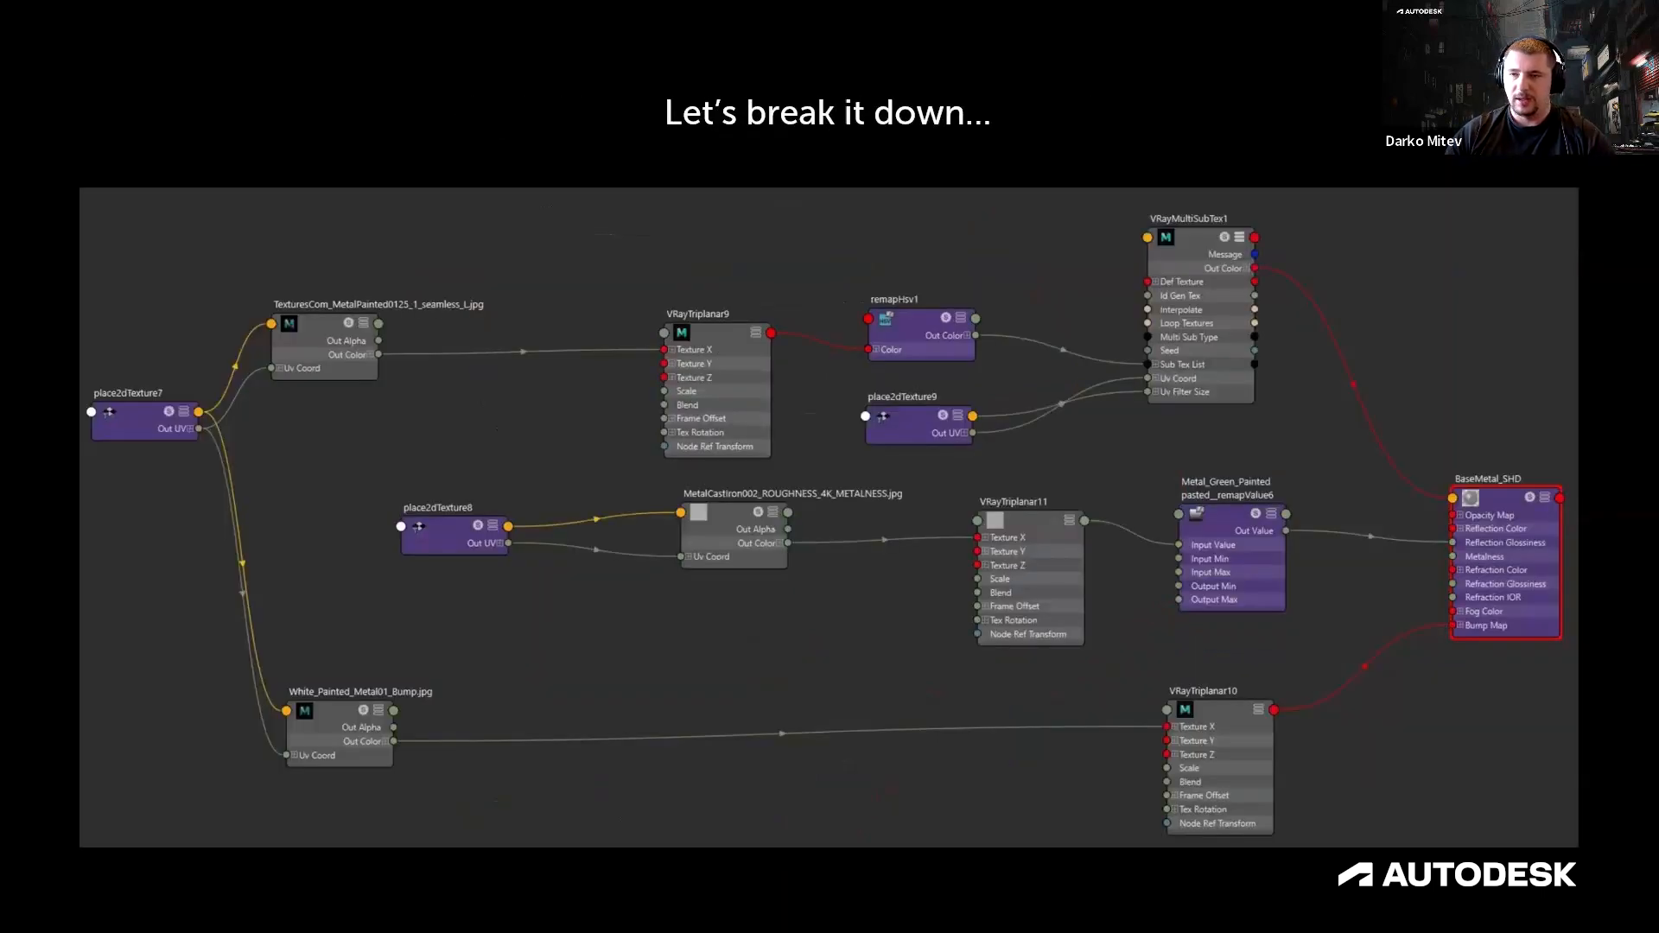
key(Right)
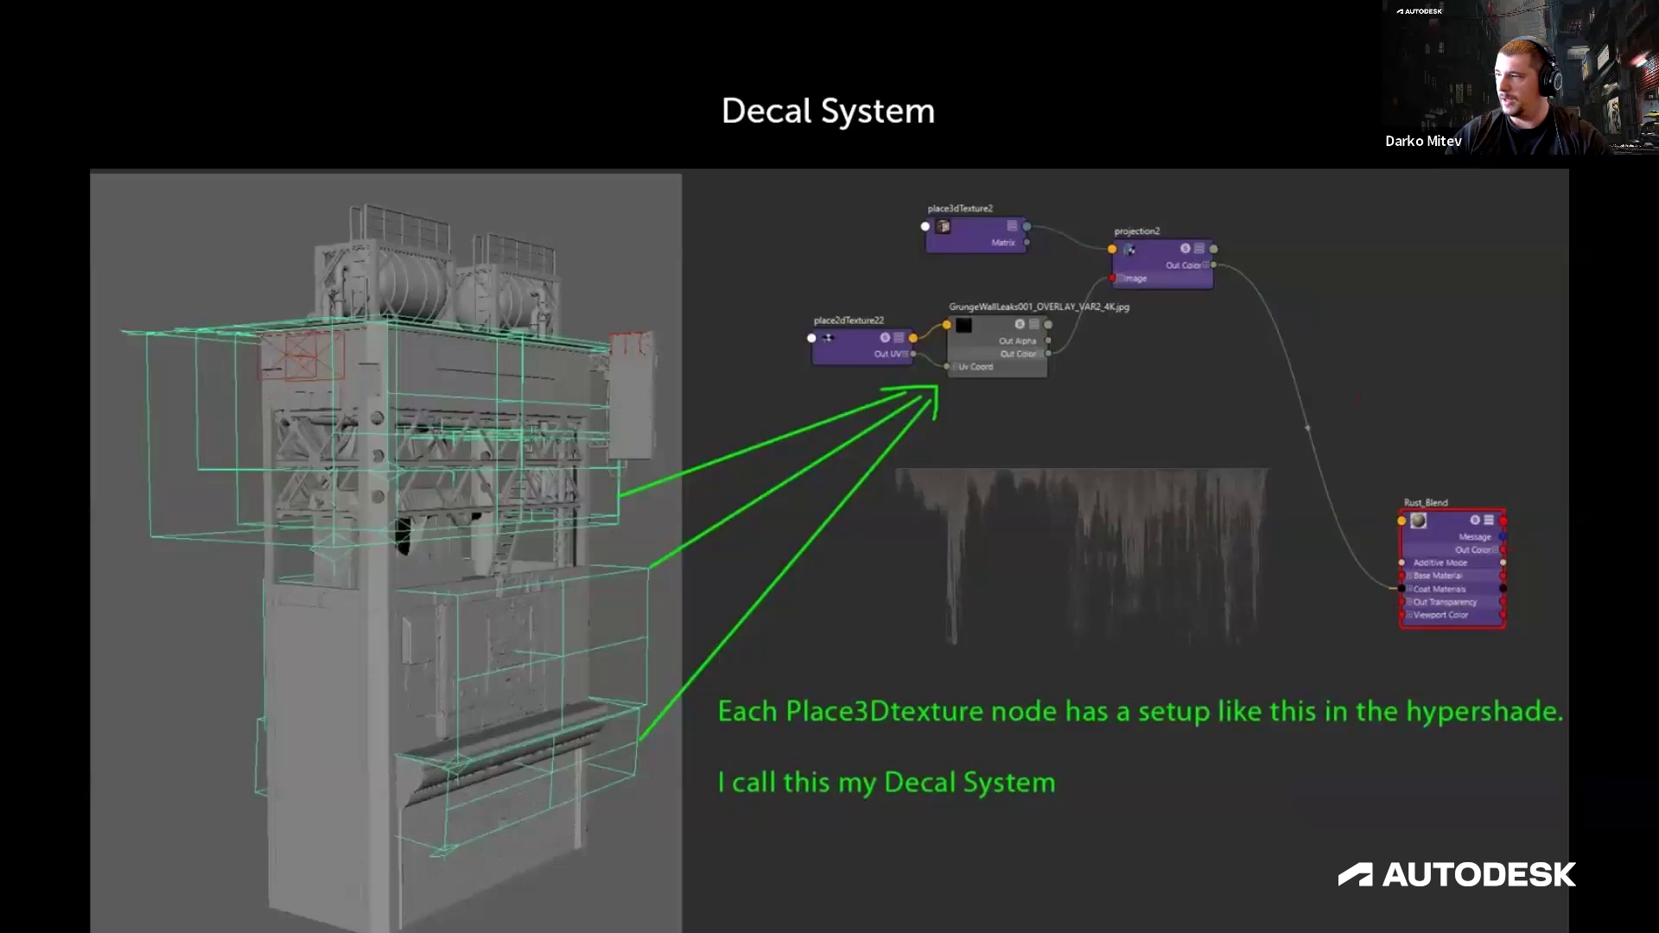
key(Right)
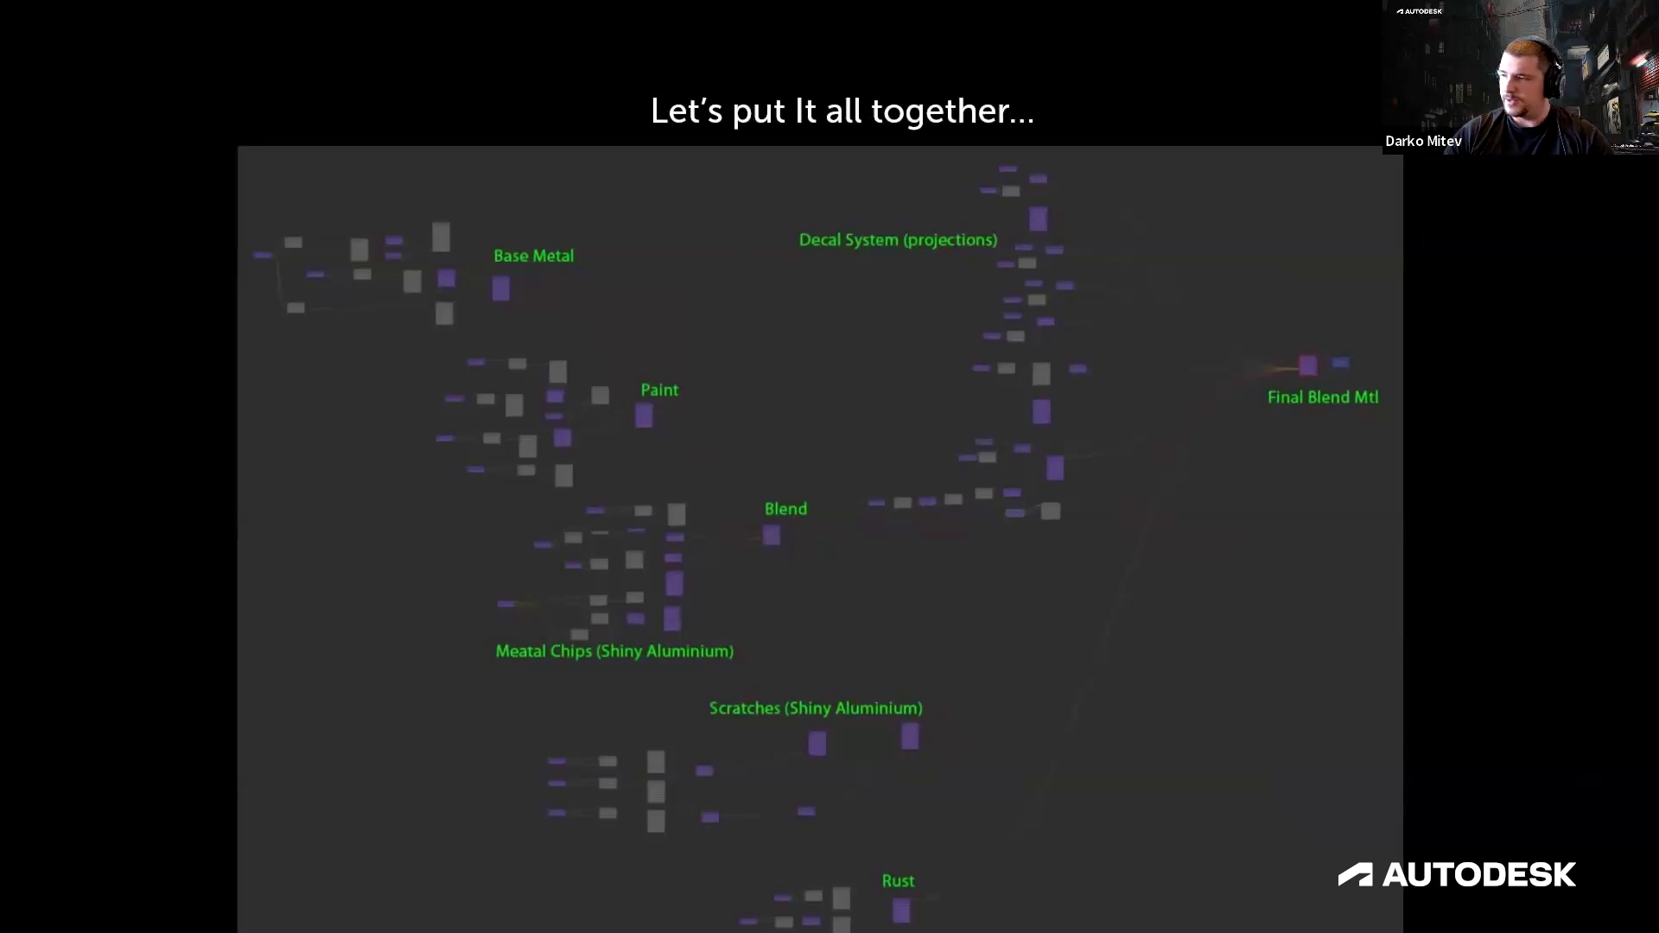
key(Right)
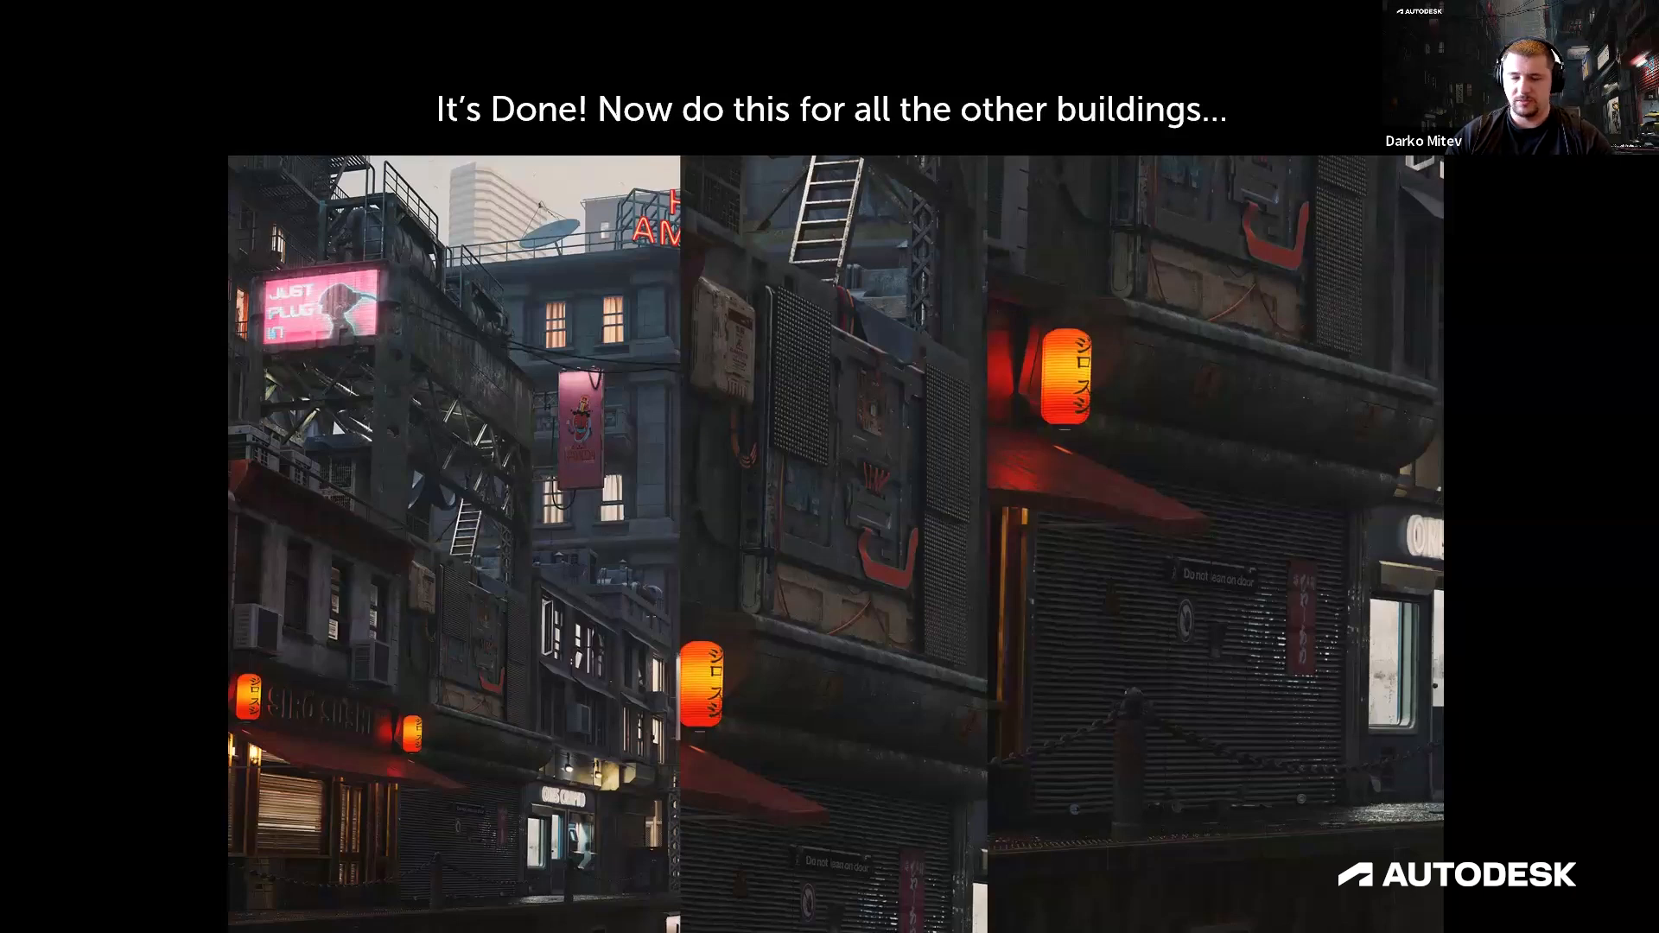
key(Right)
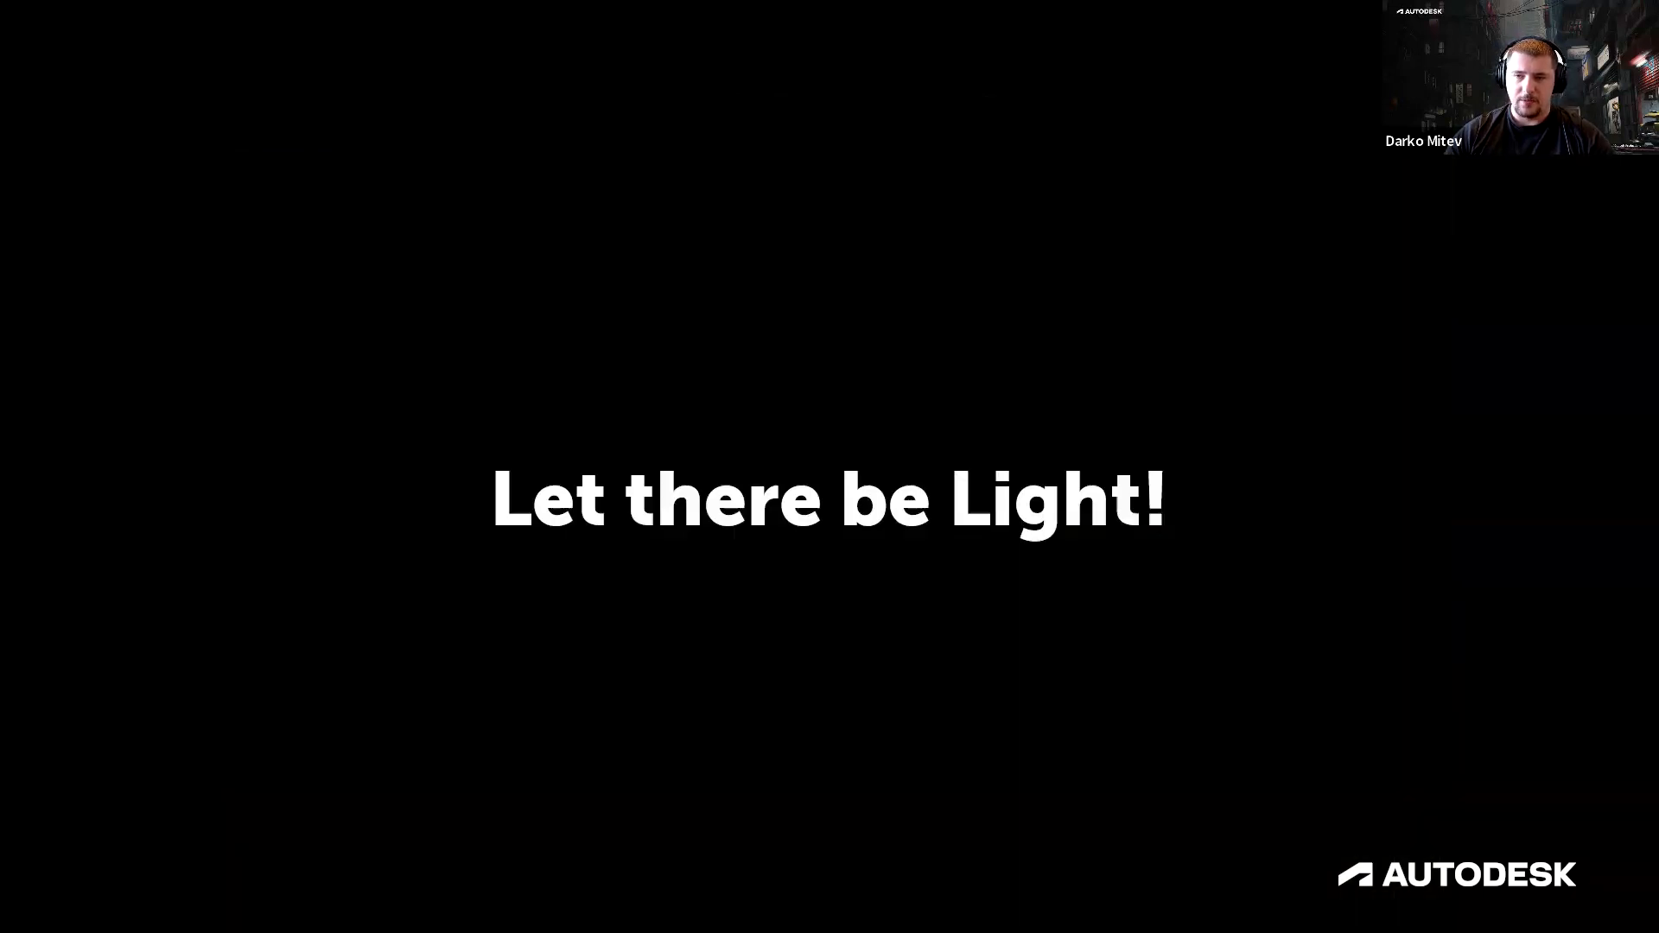
key(Right)
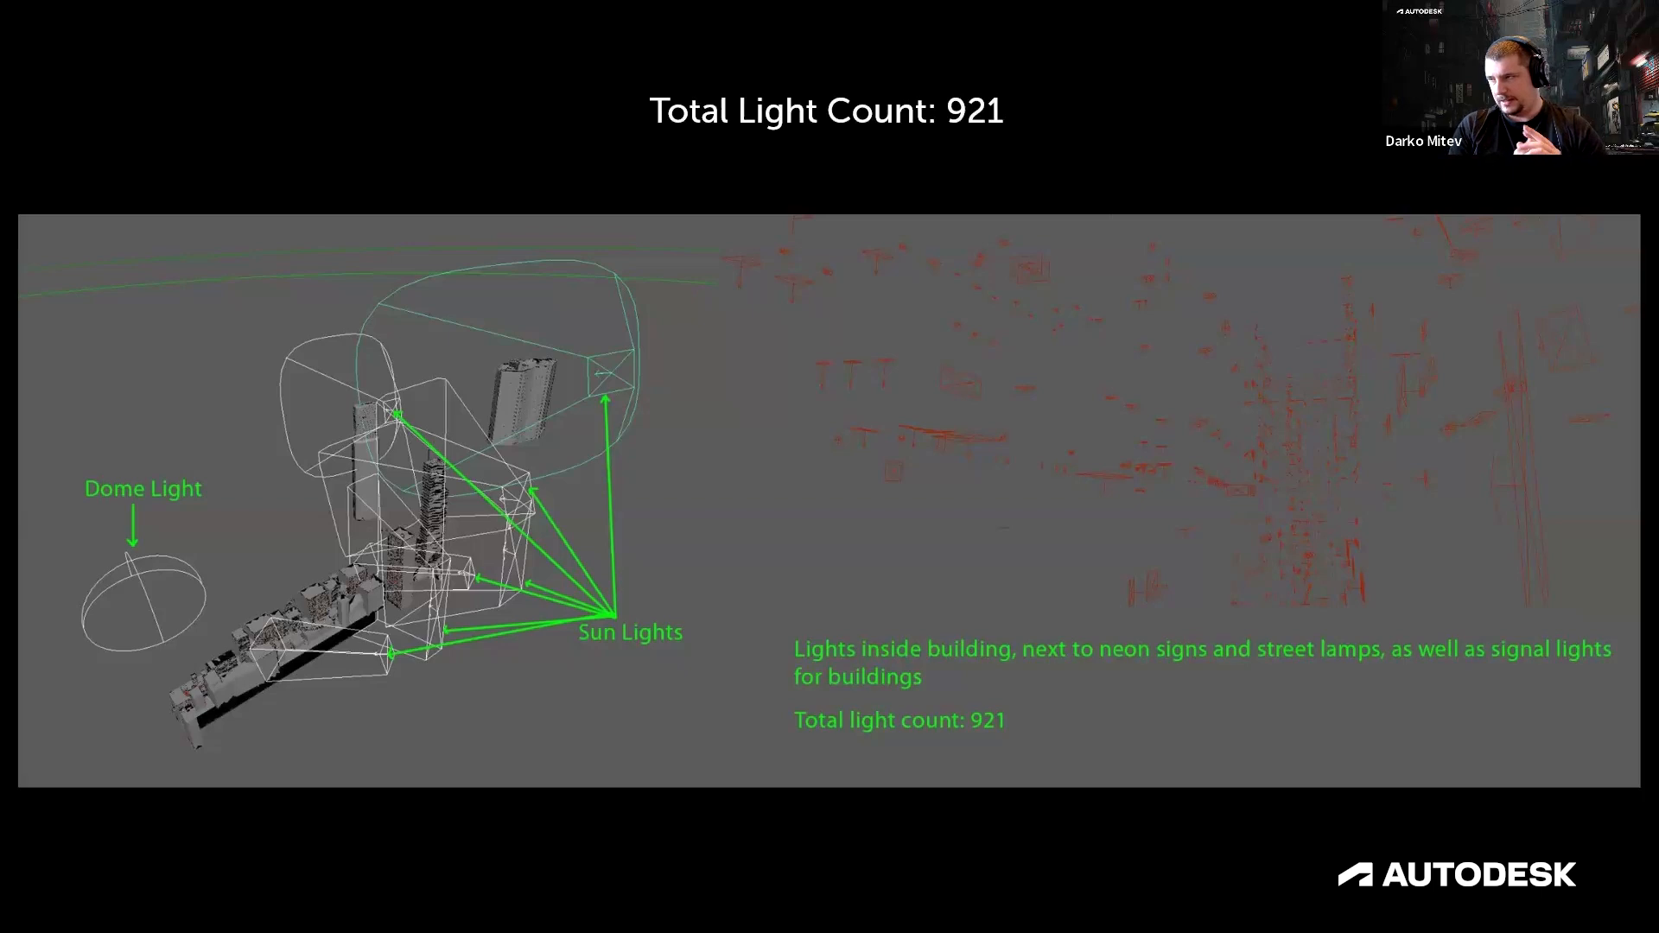
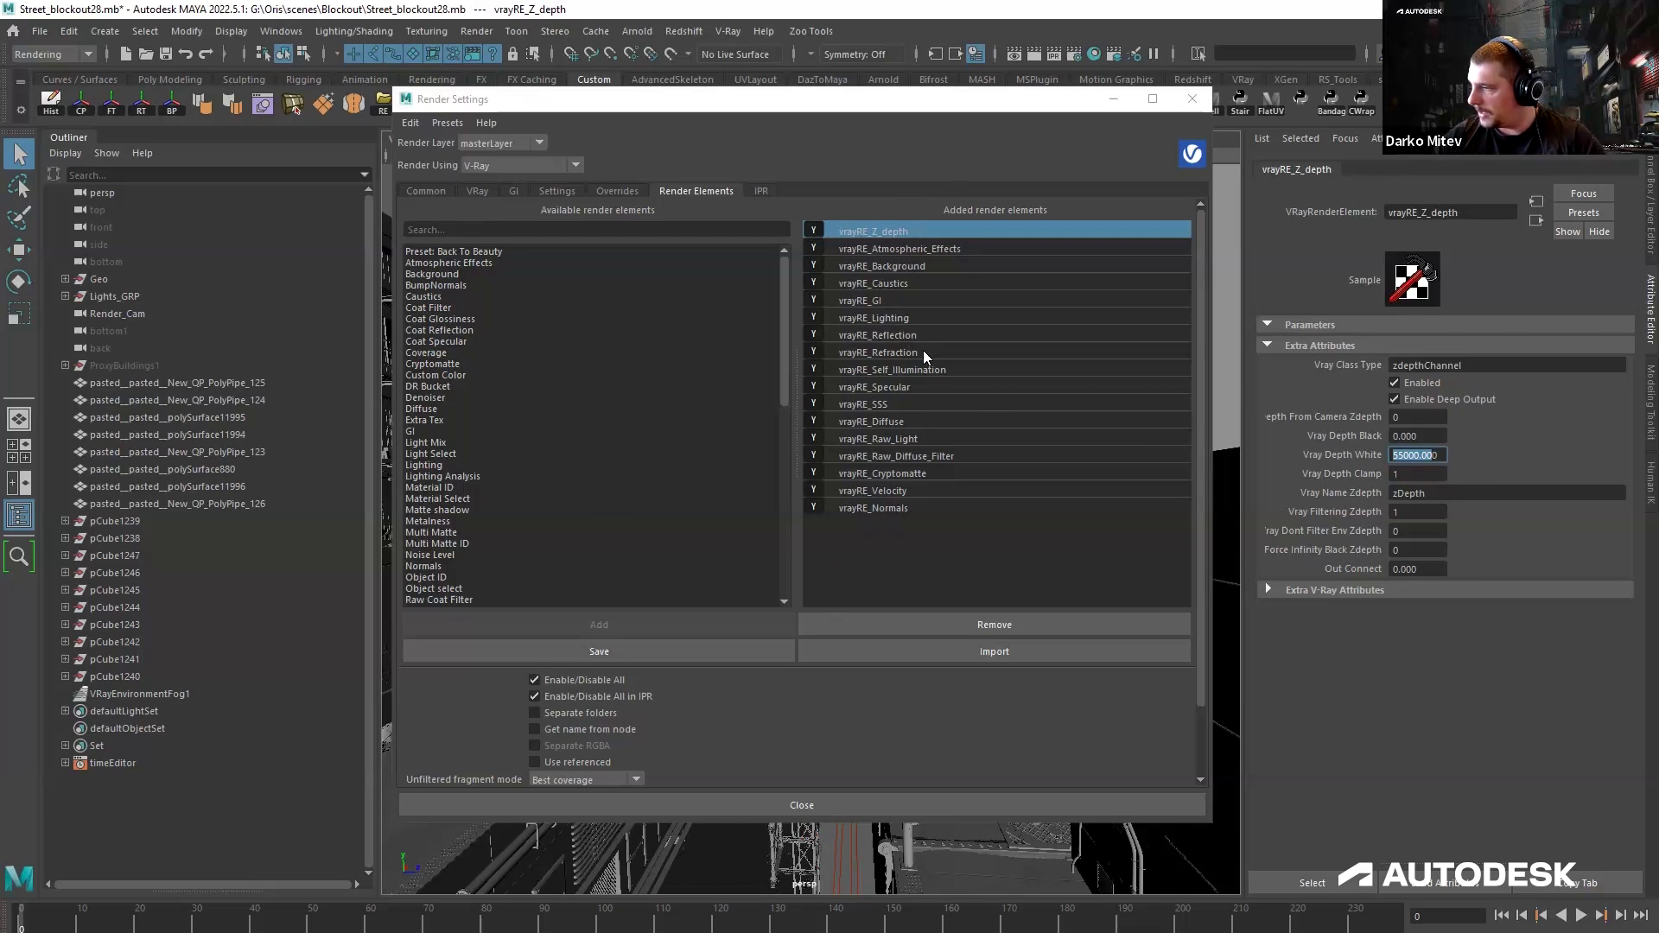
Select the vrayRE_Normals render element to review its attributes, and minimize the Render Settings window.
click(897, 422)
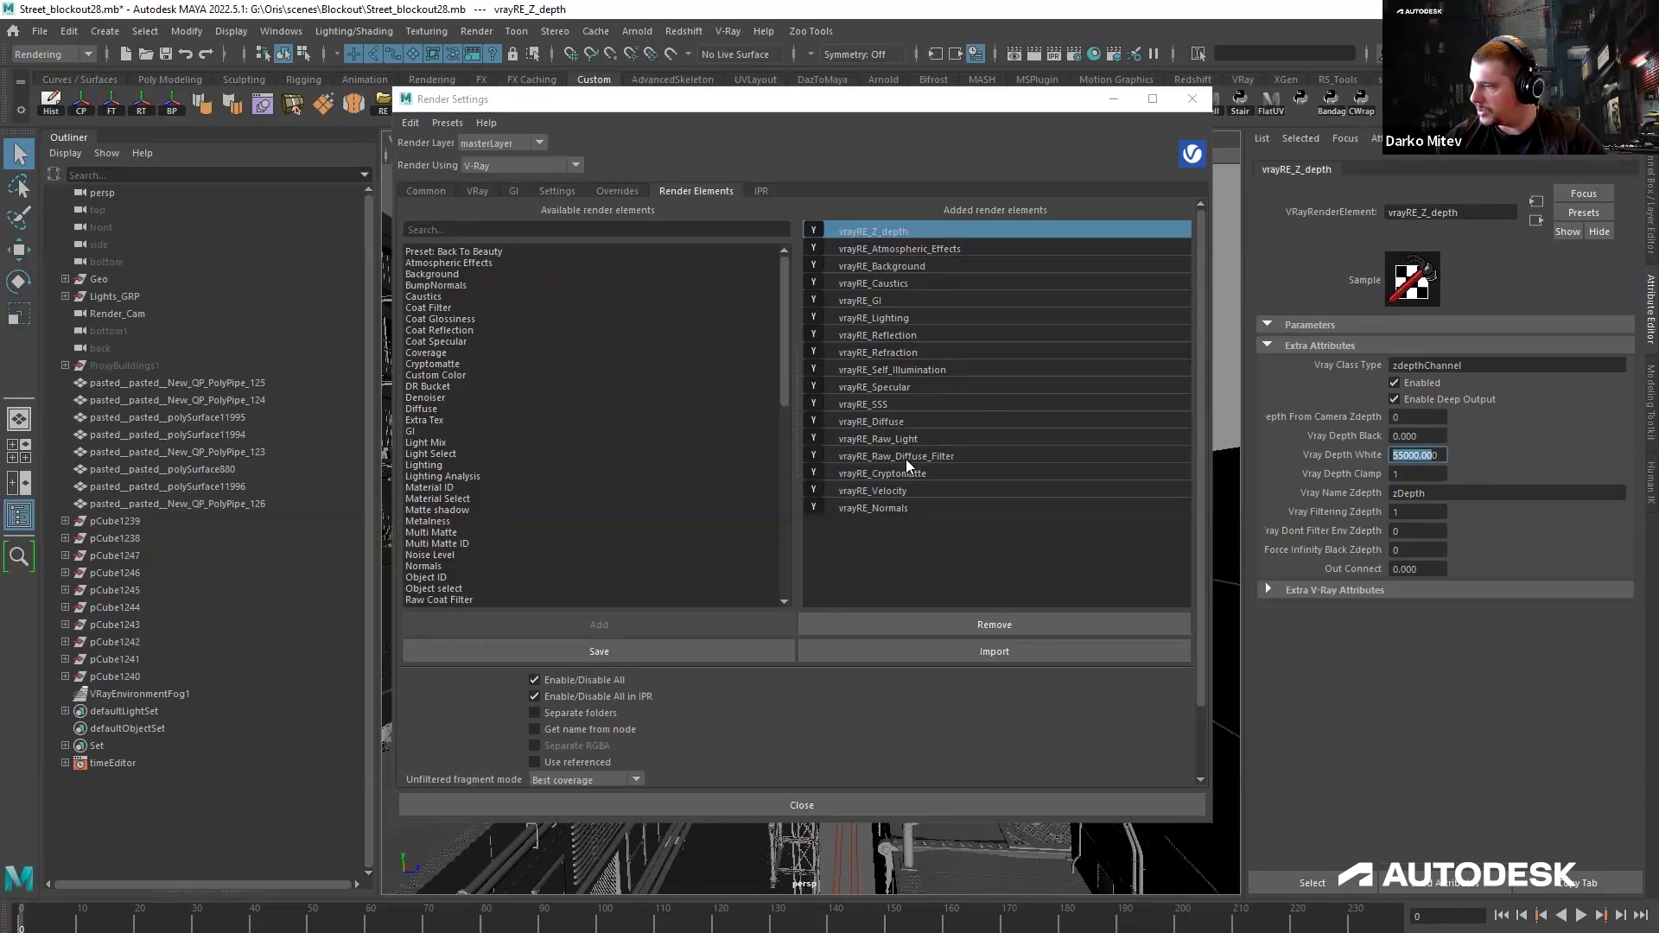
click(892, 510)
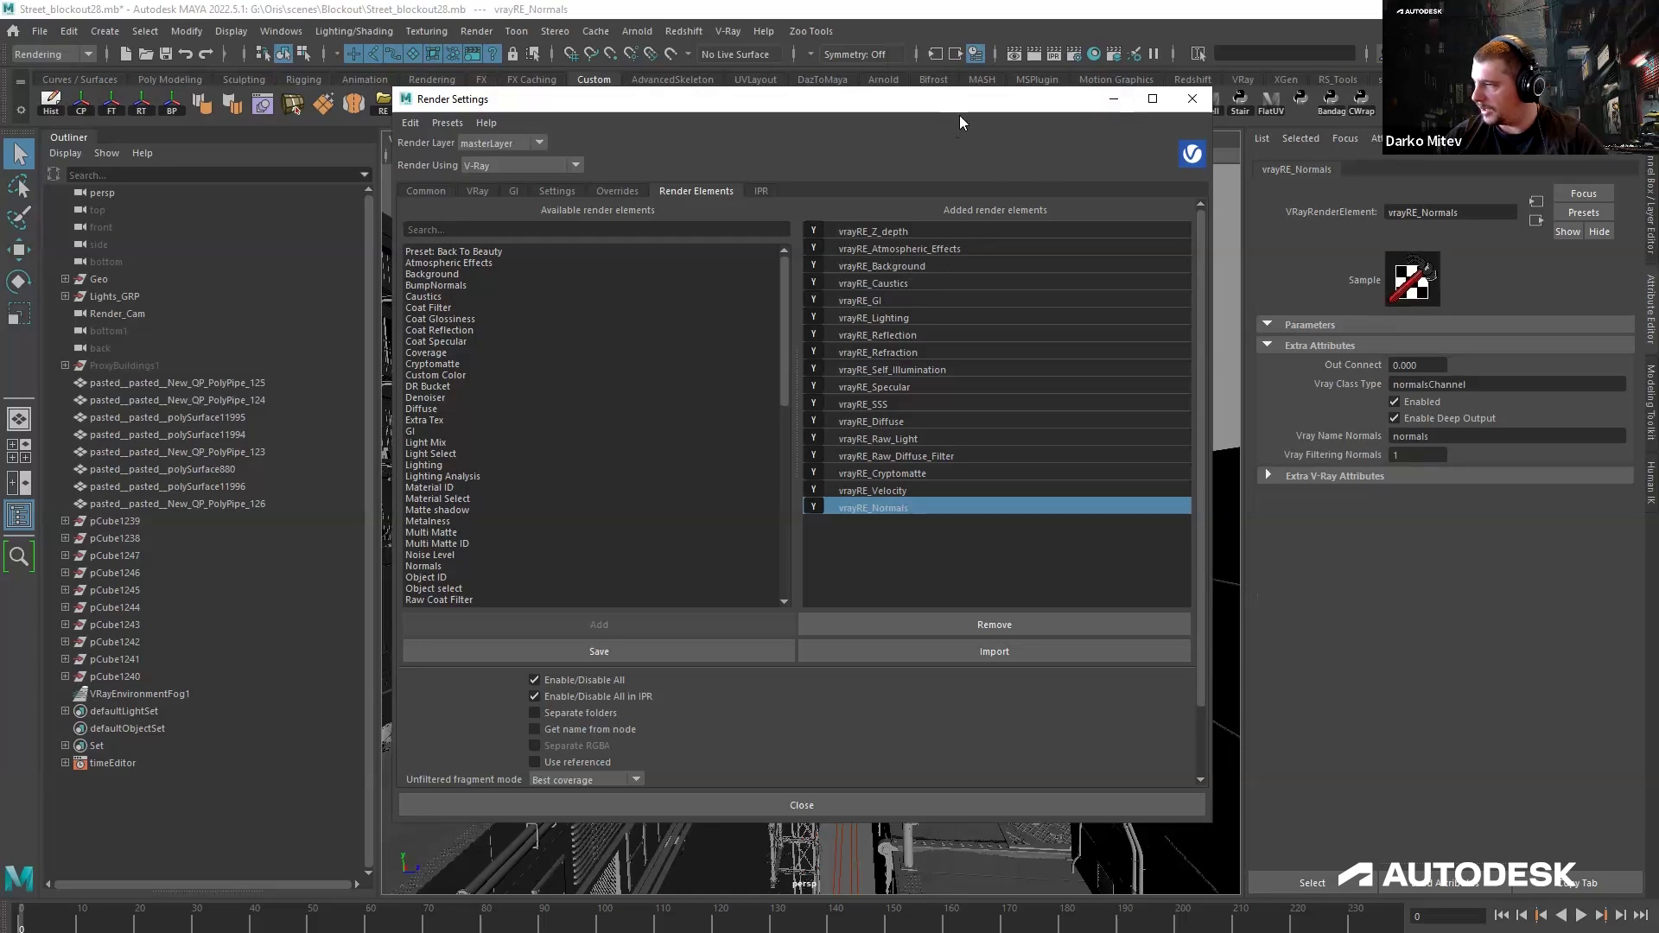
drag(1072, 102, 1022, 127)
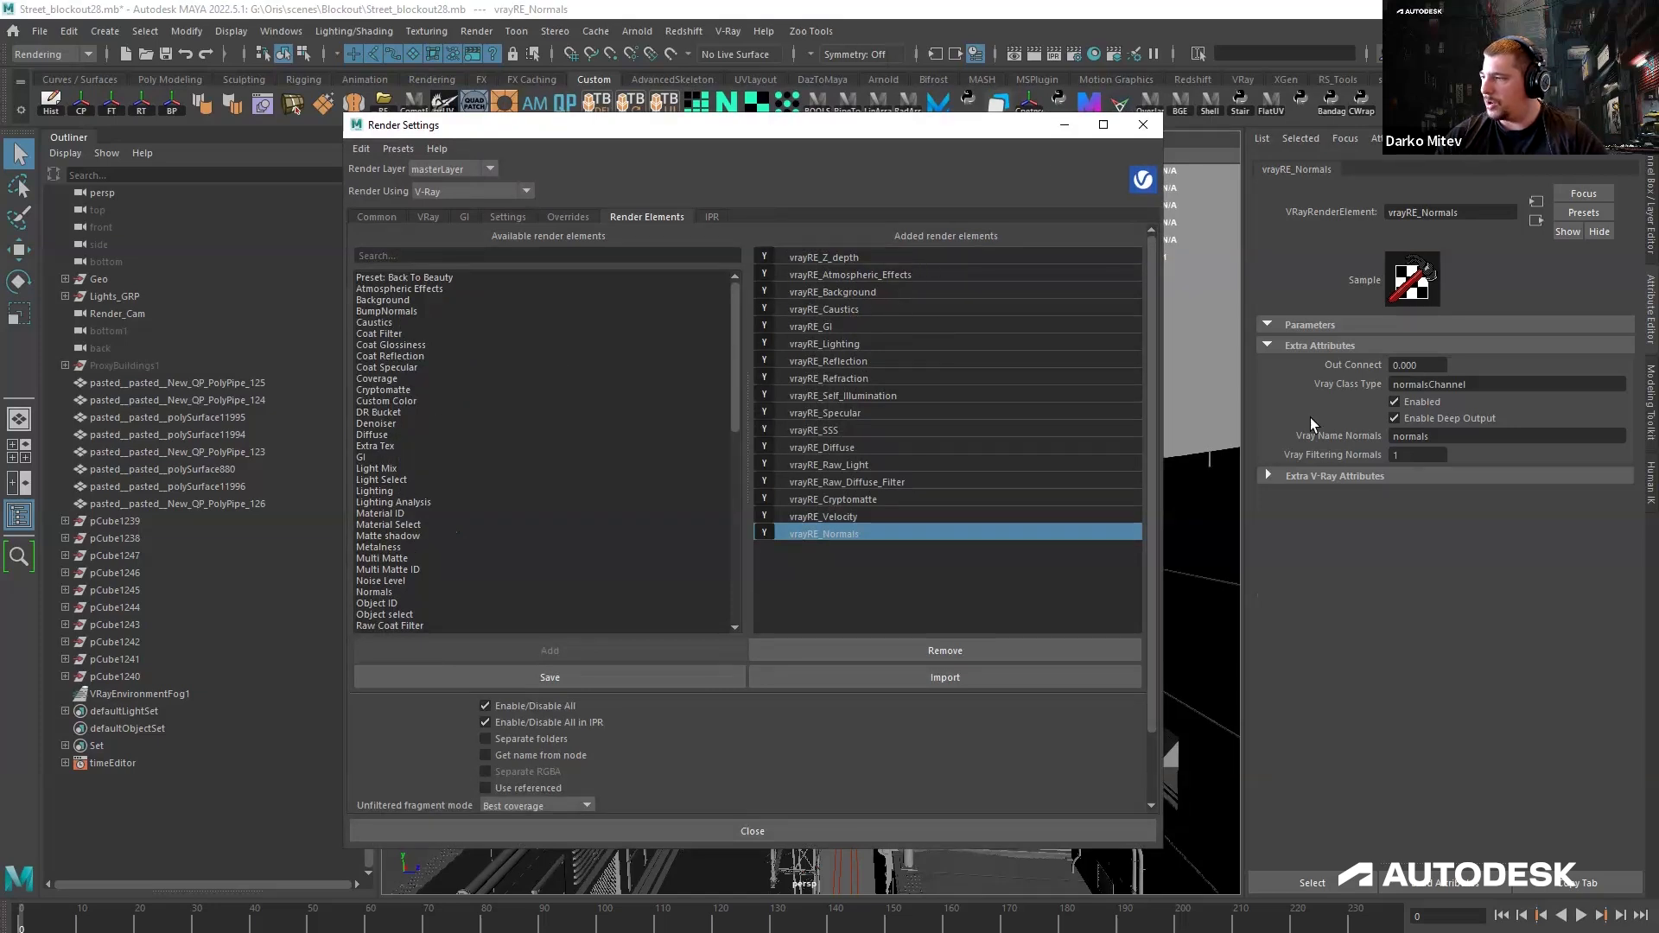
click(1063, 129)
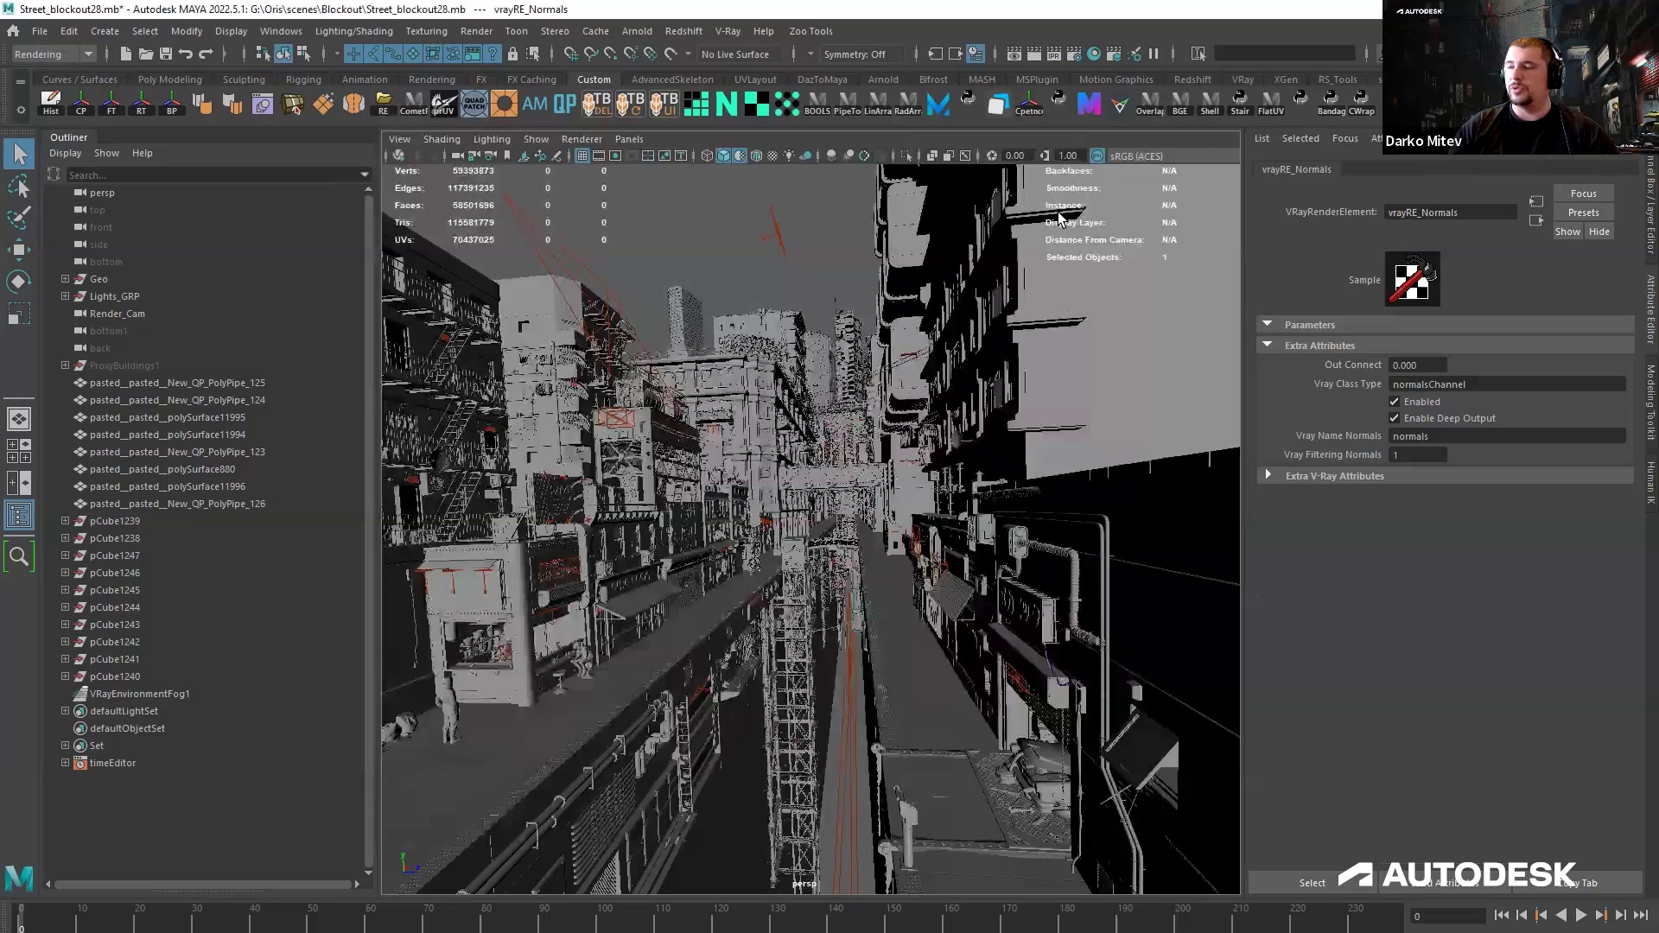
Clear the selection in the street scene and show the Channel Box with the display layers.
alt+drag(1032, 511, 517, 542)
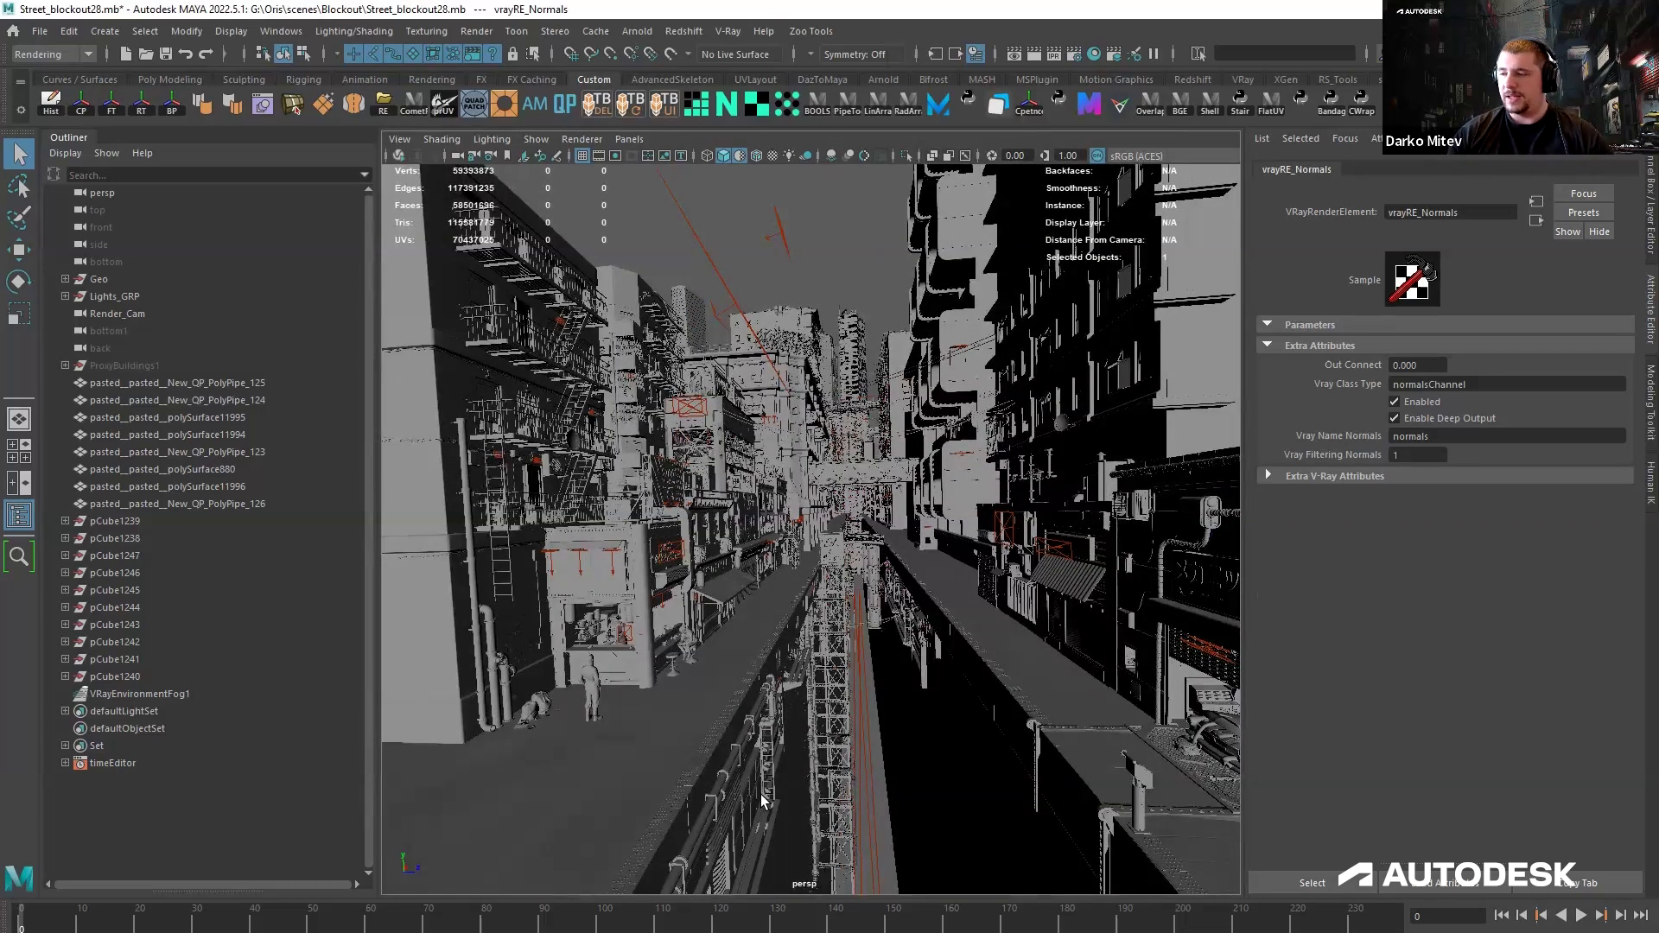
click(736, 232)
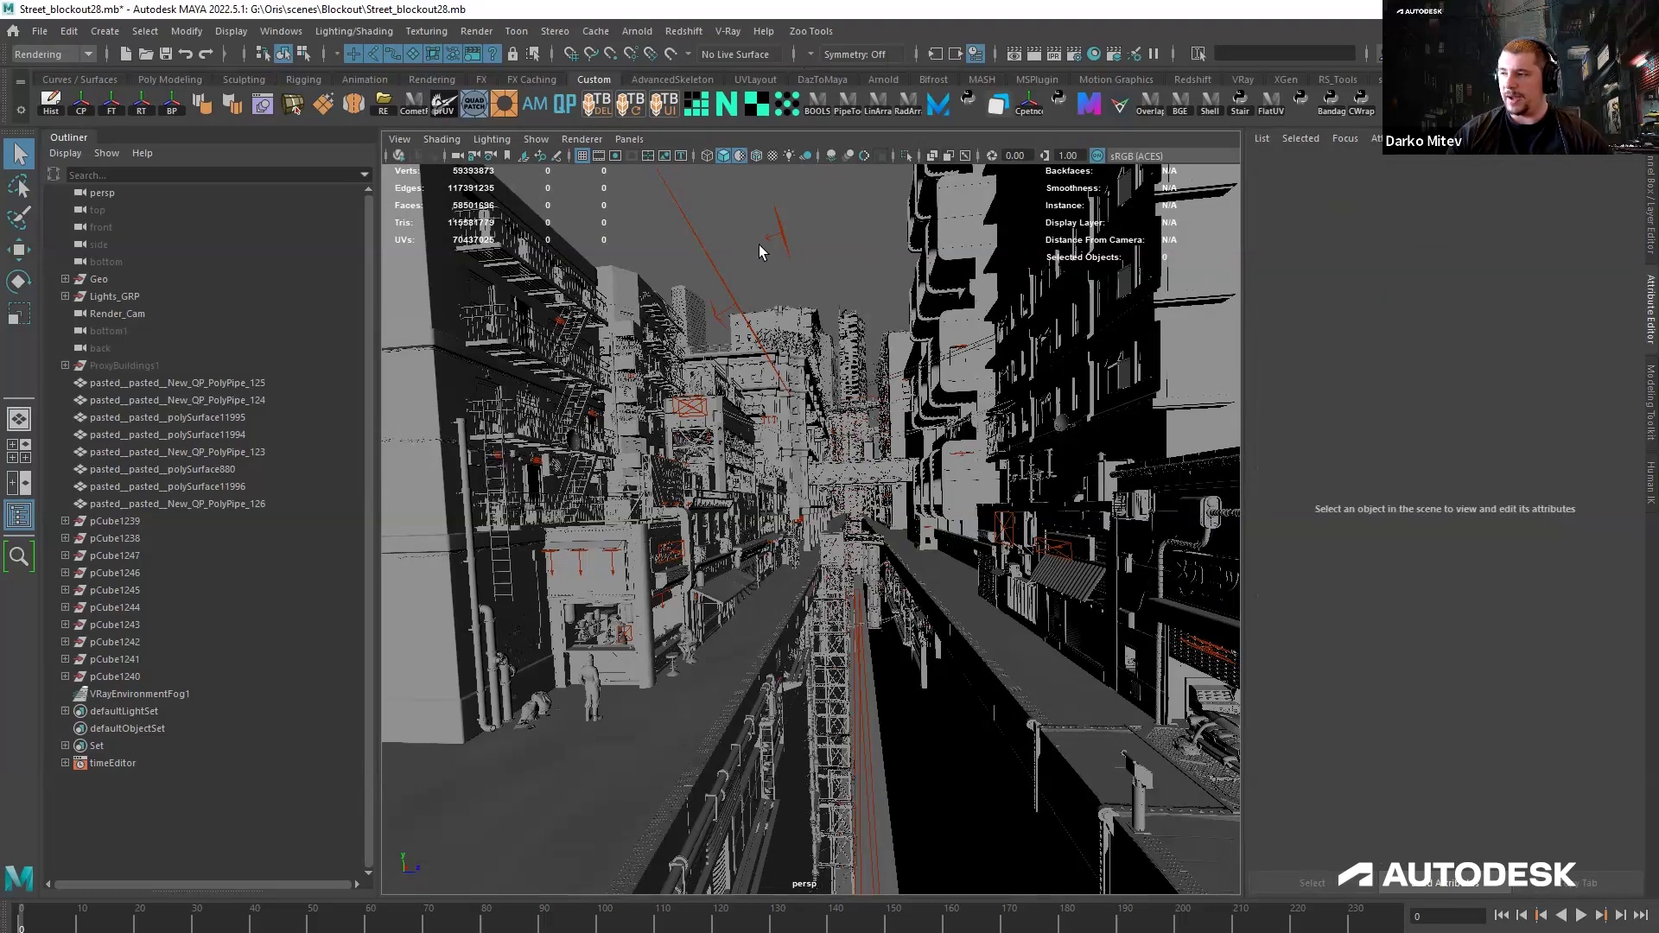
alt+right_drag(742, 522, 811, 584)
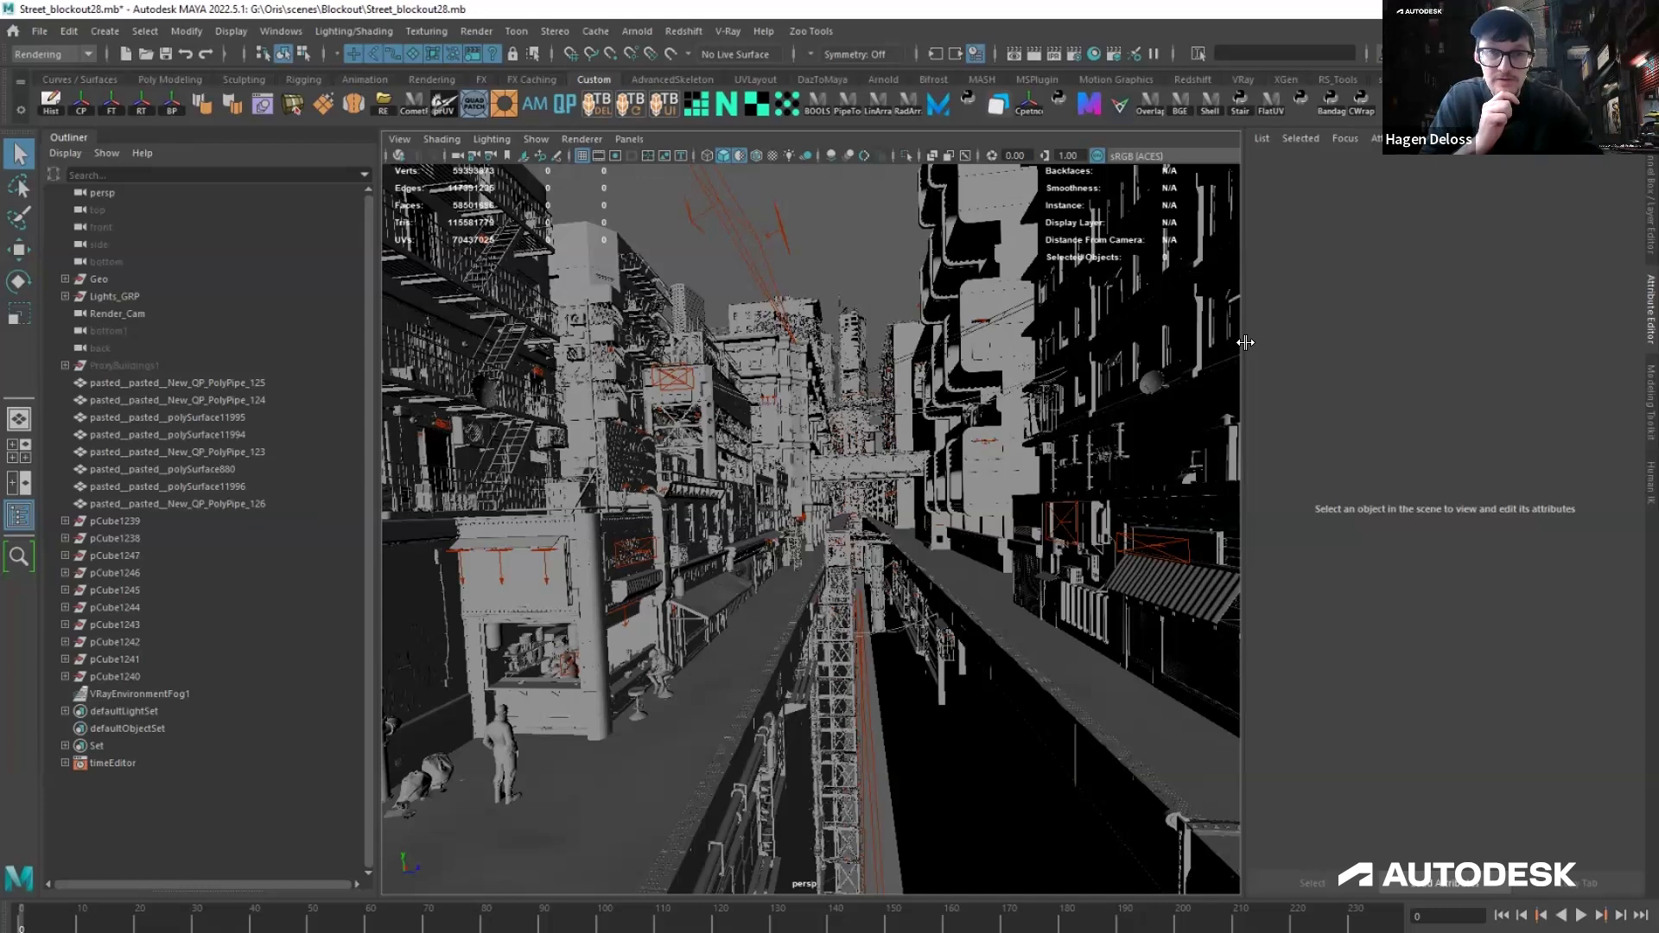
click(1642, 218)
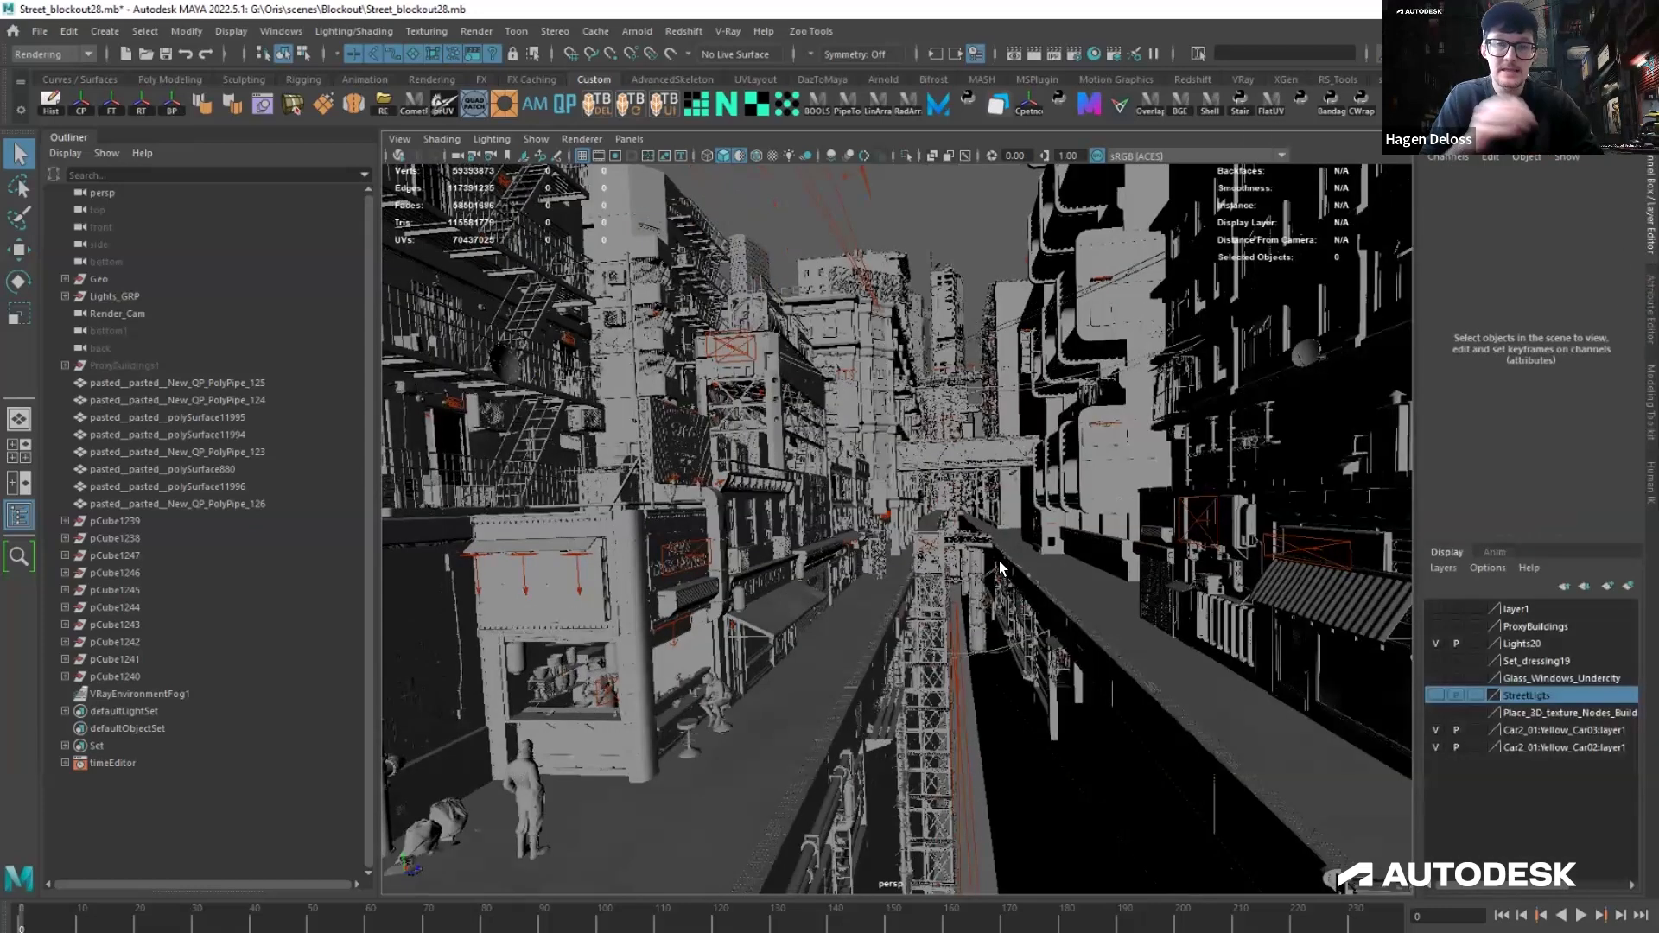
alt+middle_drag(753, 585, 910, 520)
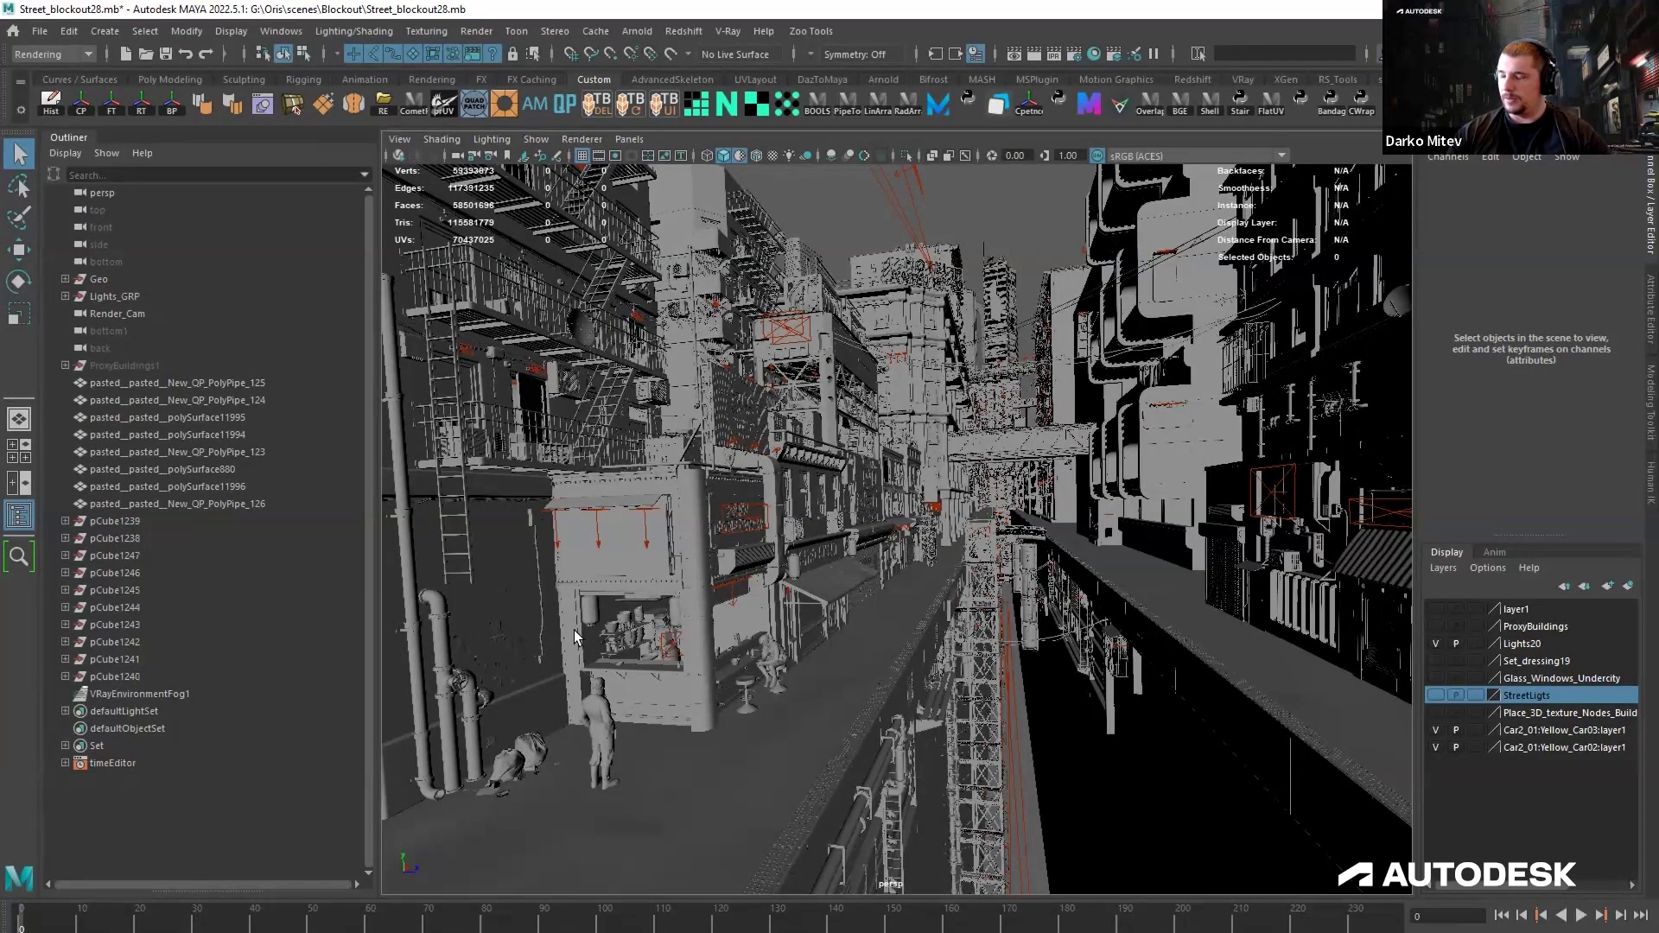
Select the rounded corner column of the food stall, frame it and examine the stall from the street side.
alt+right_drag(611, 523, 702, 581)
click(702, 581)
alt+middle_drag(709, 586, 899, 519)
alt+right_drag(781, 599, 929, 696)
alt+middle_drag(644, 618, 712, 619)
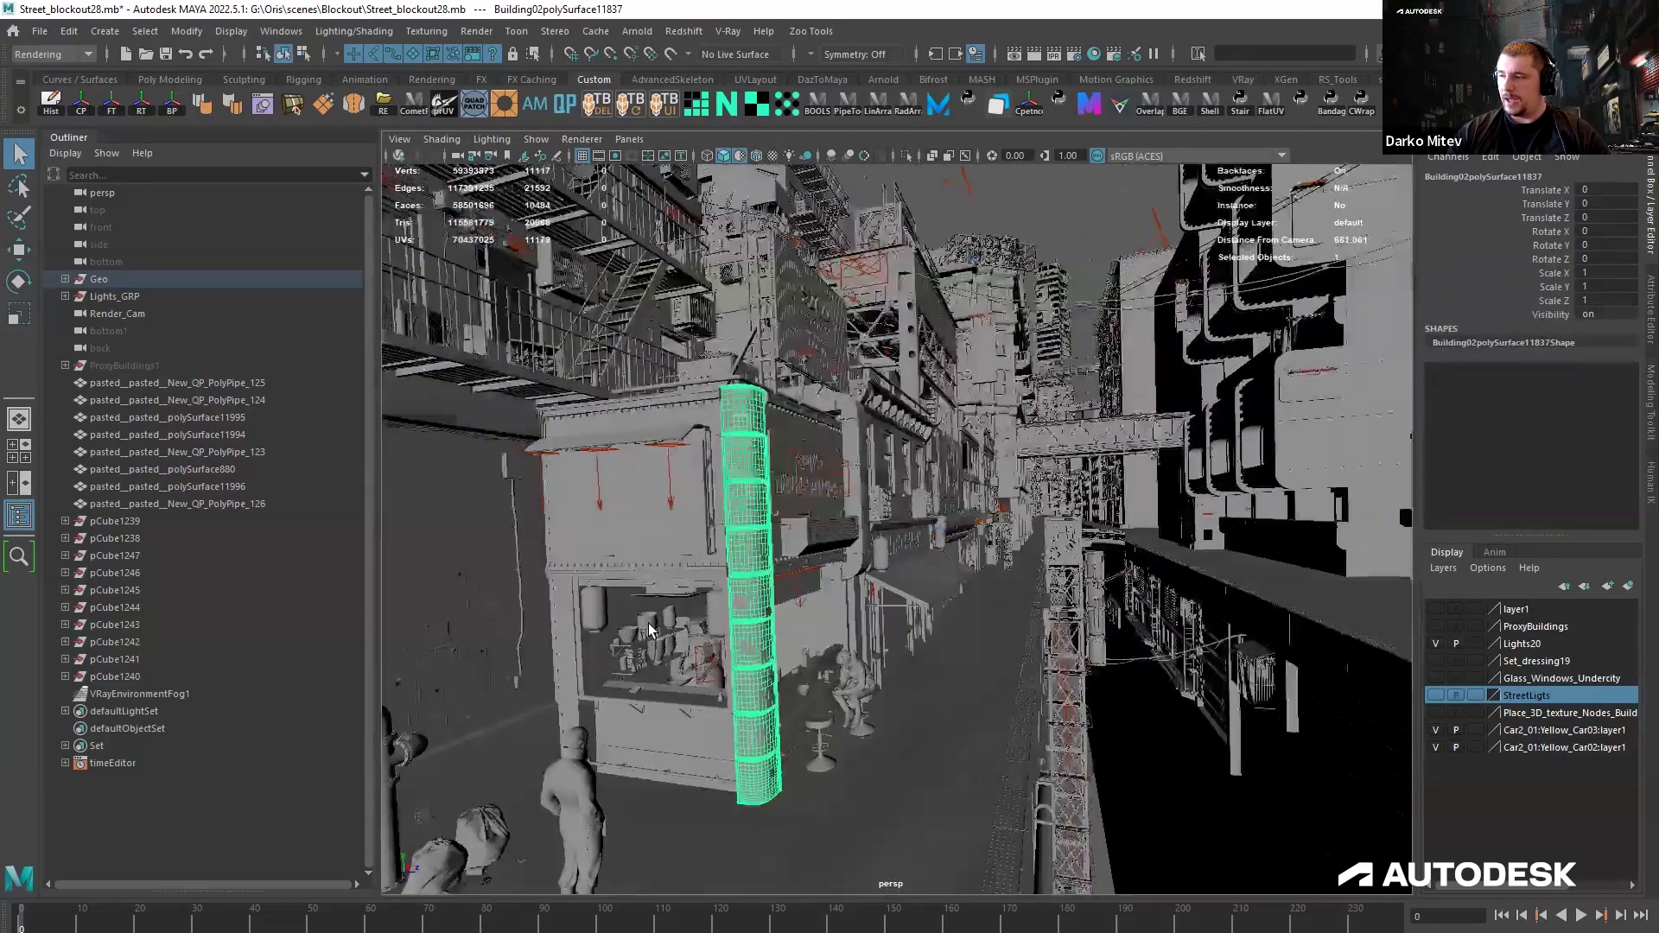
key(f)
alt+middle_drag(890, 615, 640, 660)
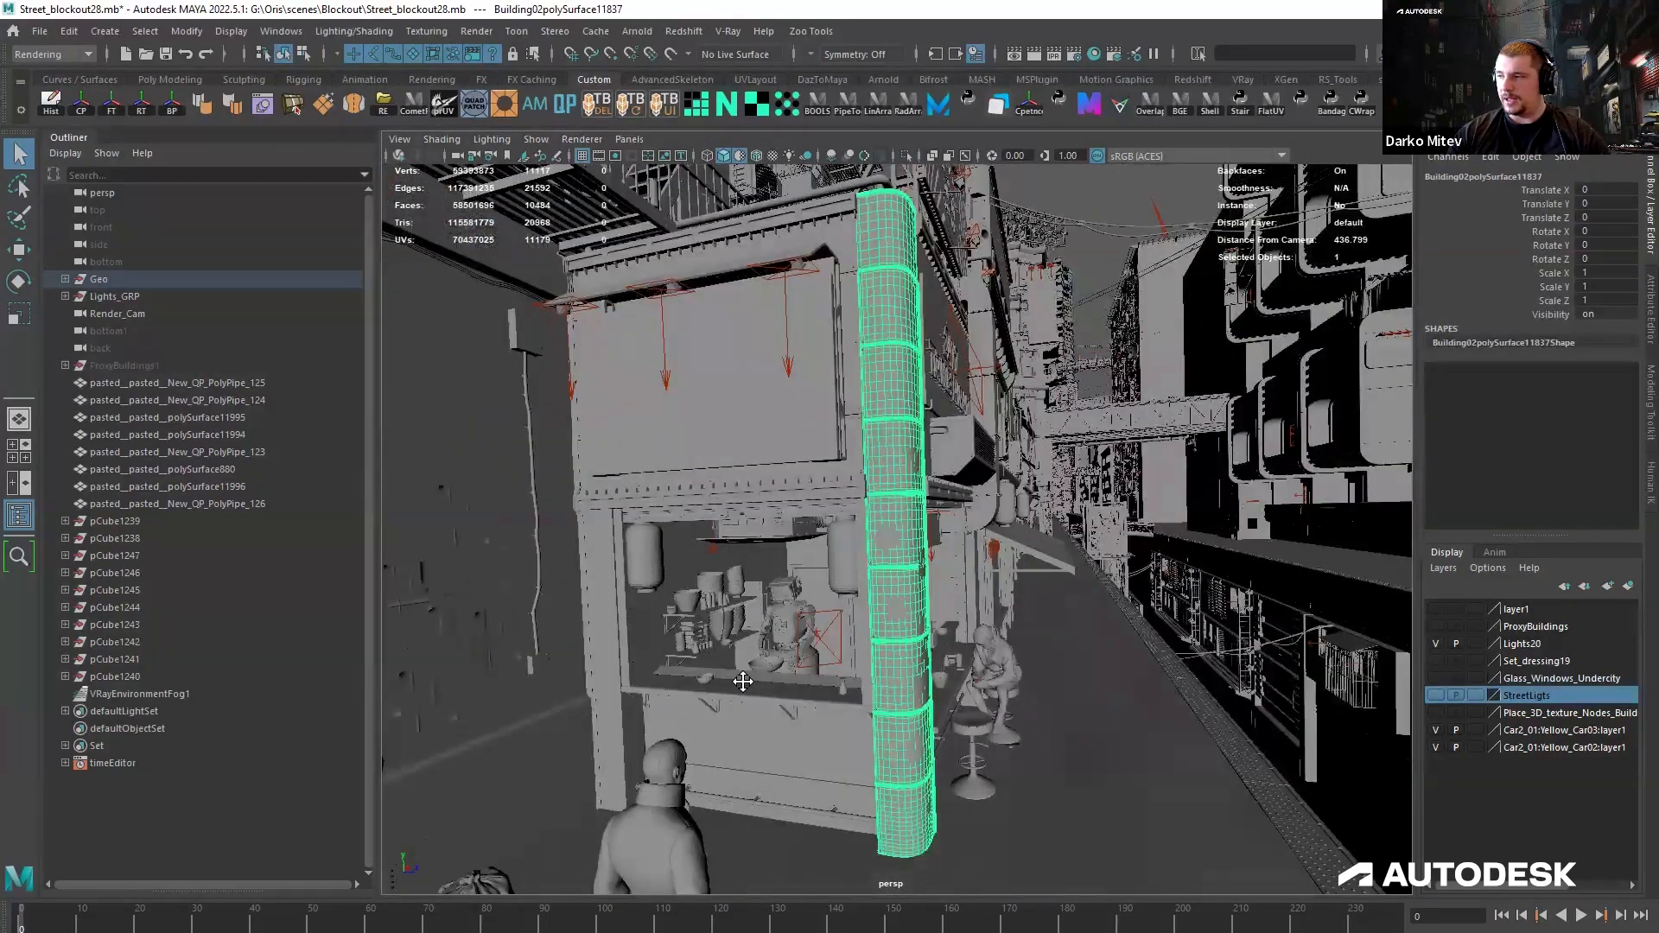
mouse_move(640, 659)
alt+mouse_down()
mouse_move(588, 537)
mouse_move(629, 640)
alt+mouse_up()
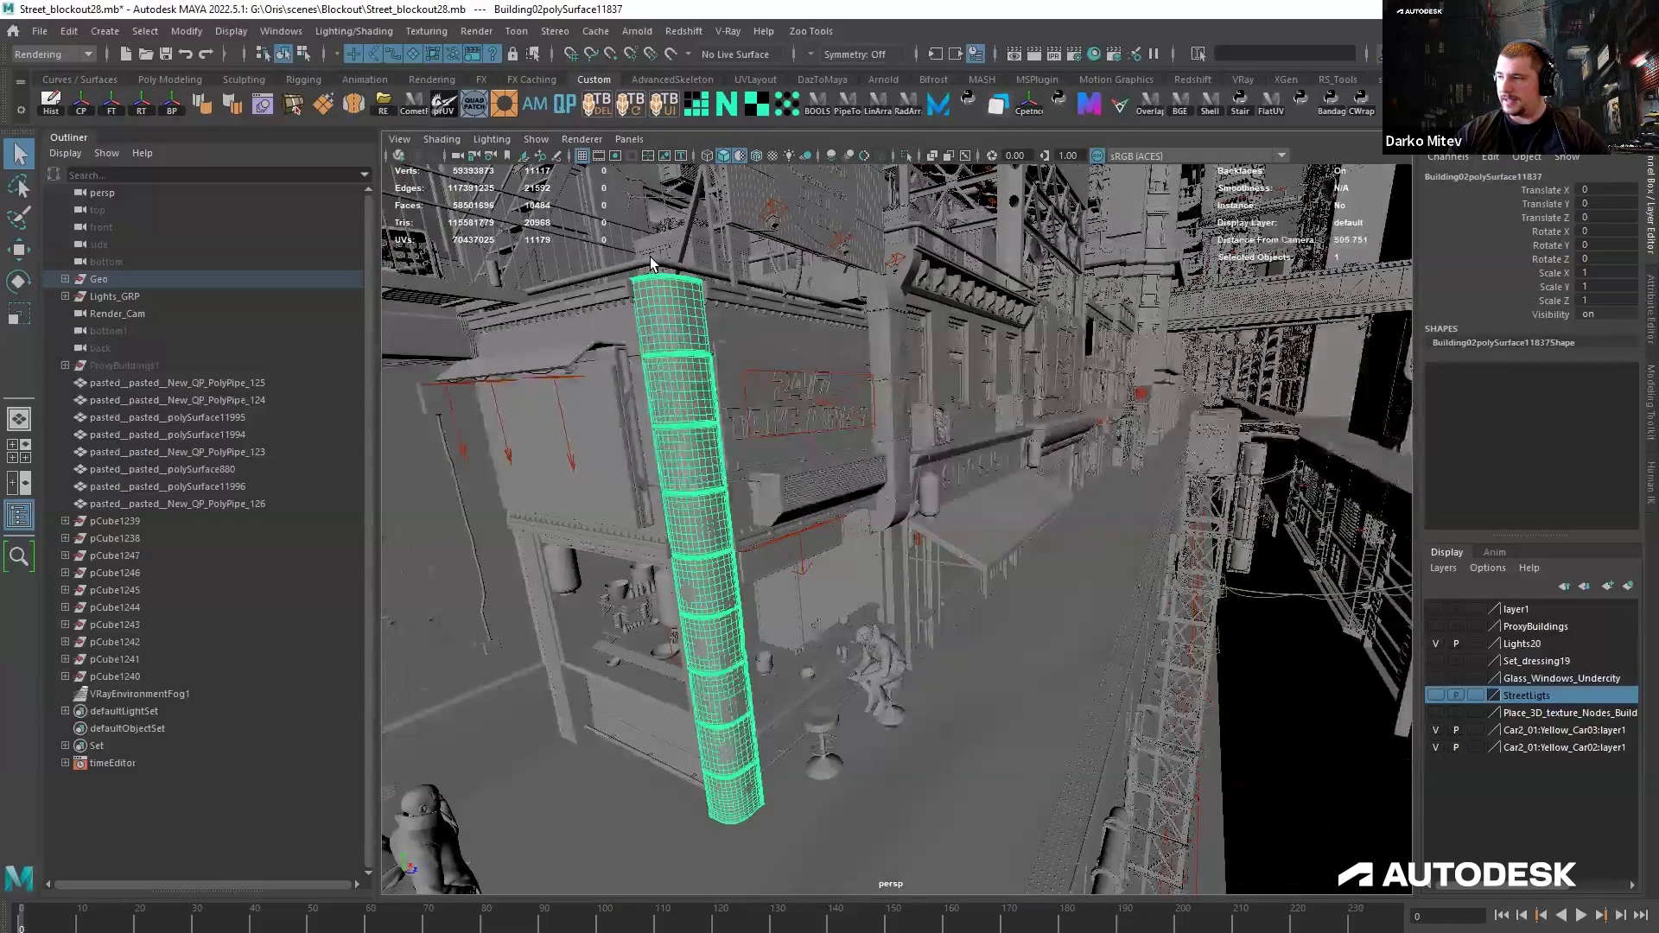
Inspect the food stall's upper parts by selecting the roof-edge trim and the panel above the takeaway sign.
click(729, 320)
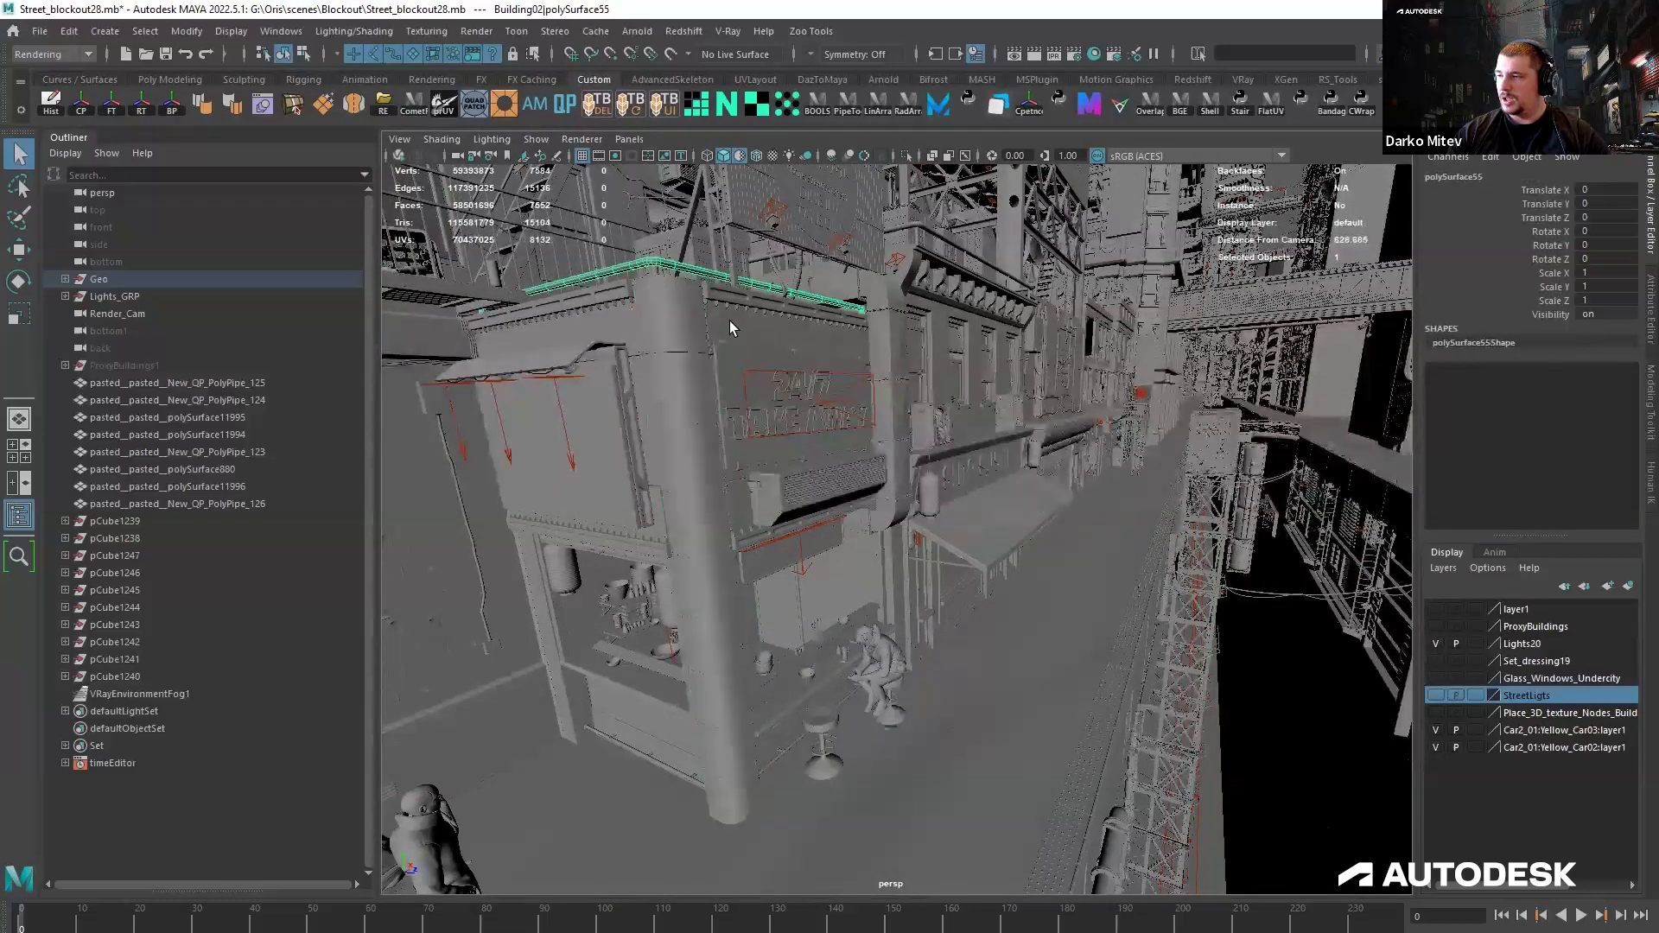
click(730, 320)
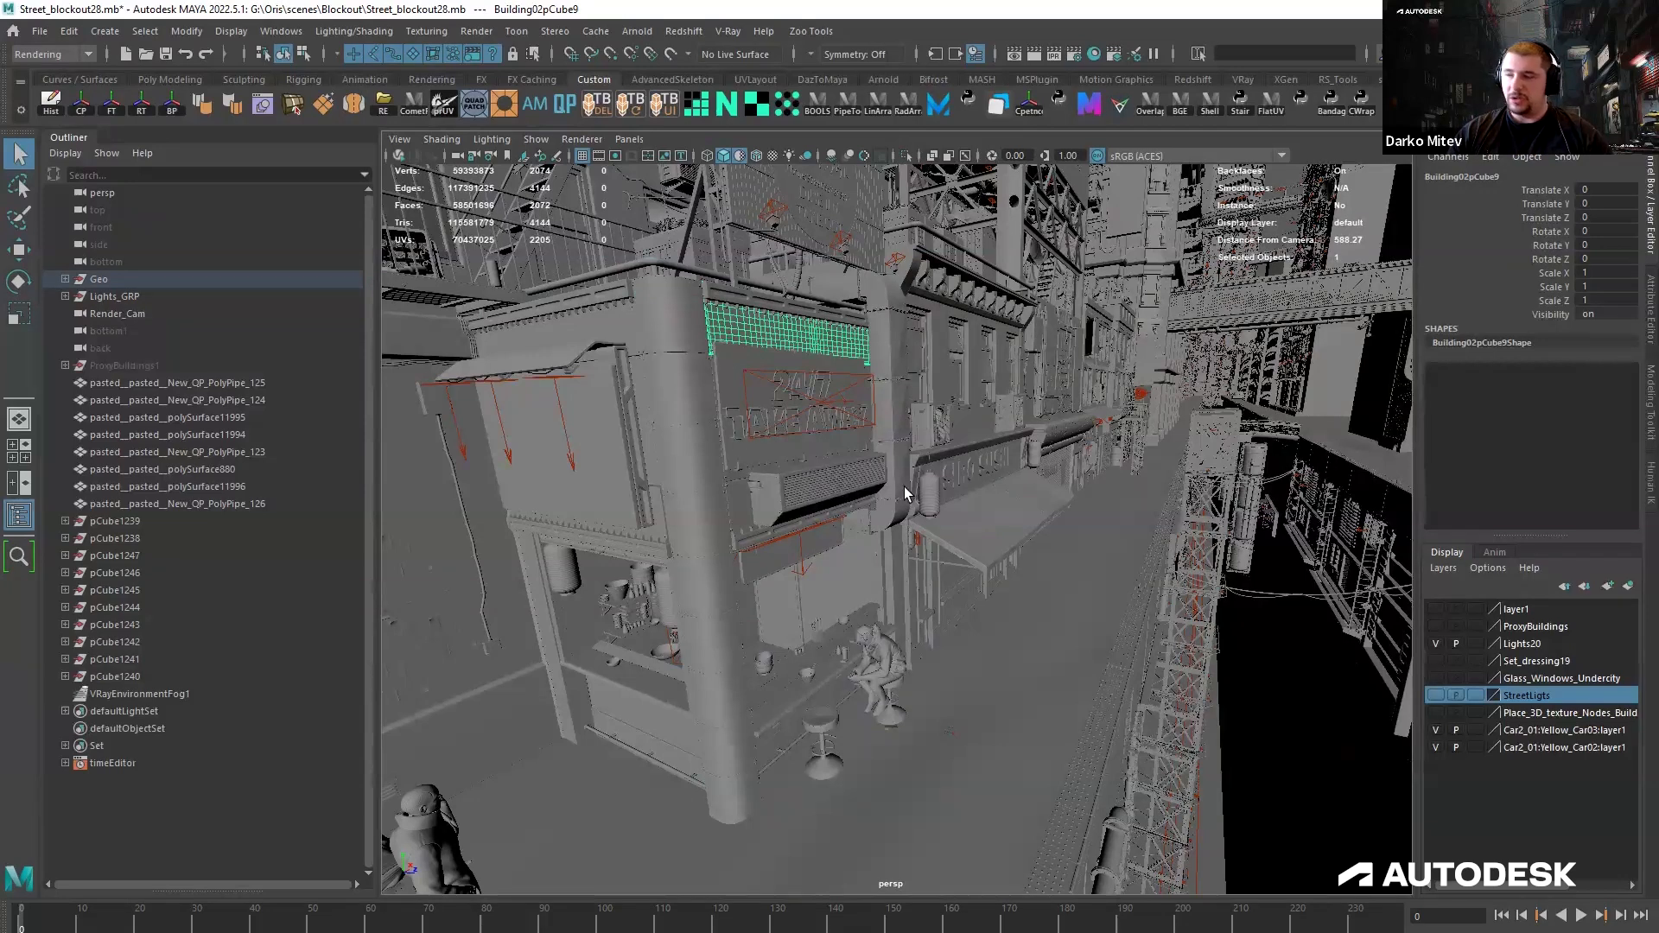
alt+right_drag(907, 505, 914, 516)
mouse_move(959, 515)
alt+middle_down()
mouse_move(907, 511)
mouse_move(931, 531)
alt+middle_up()
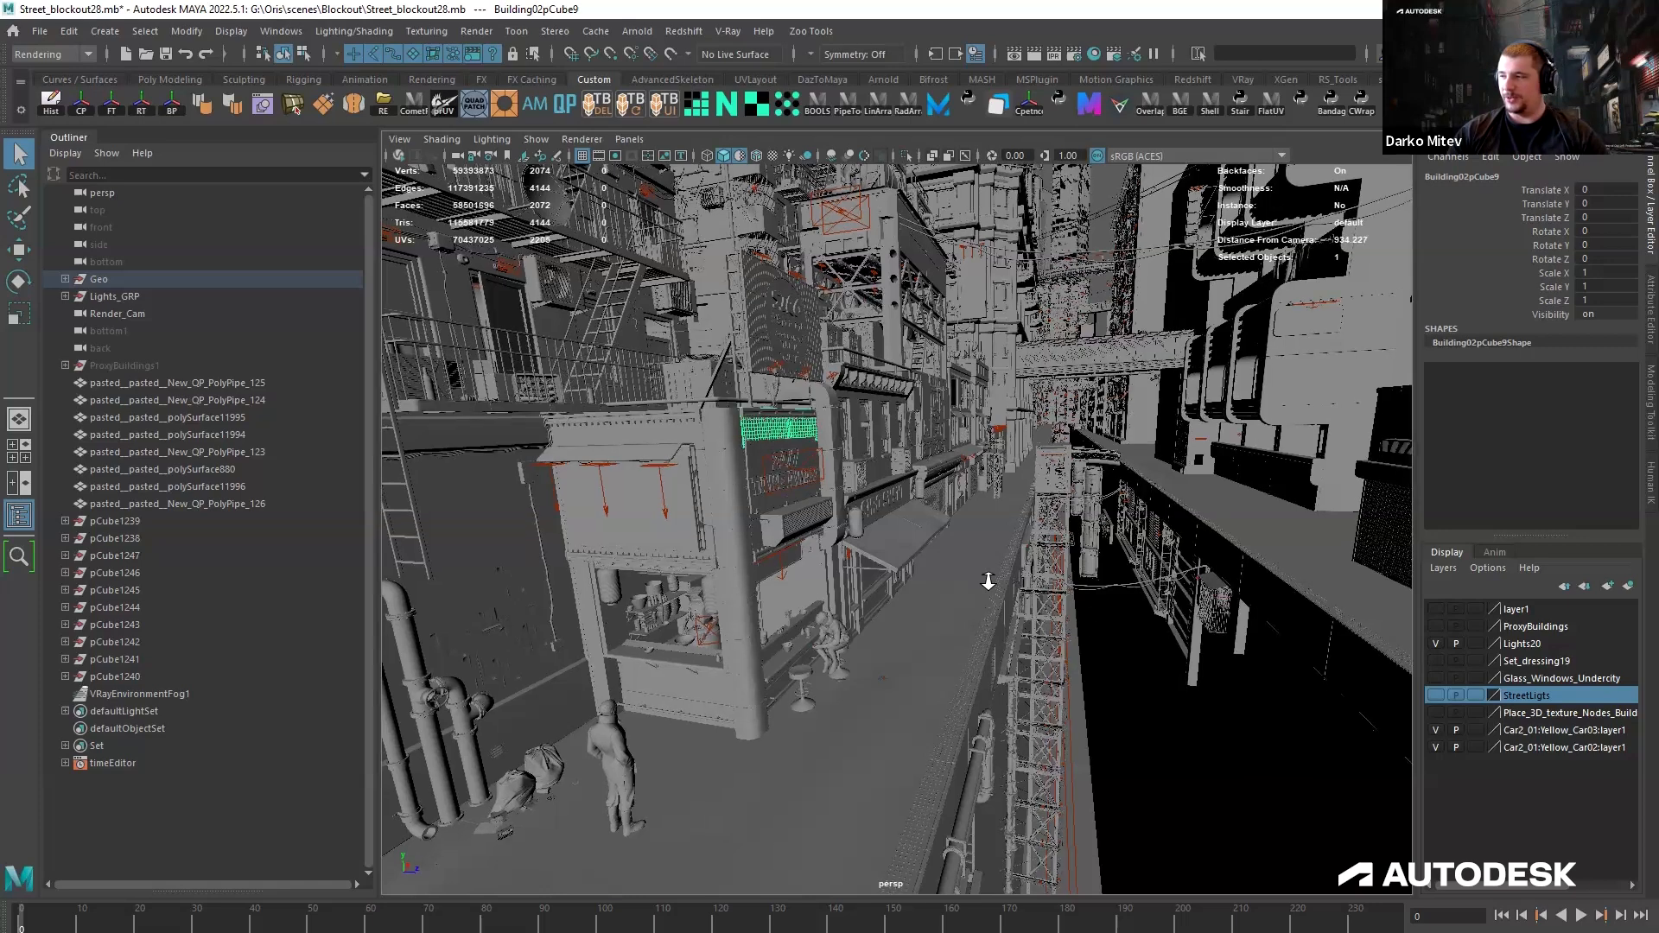
Examine the overall street layout from above and from street level along the central canal.
alt+drag(1011, 621, 1387, 510)
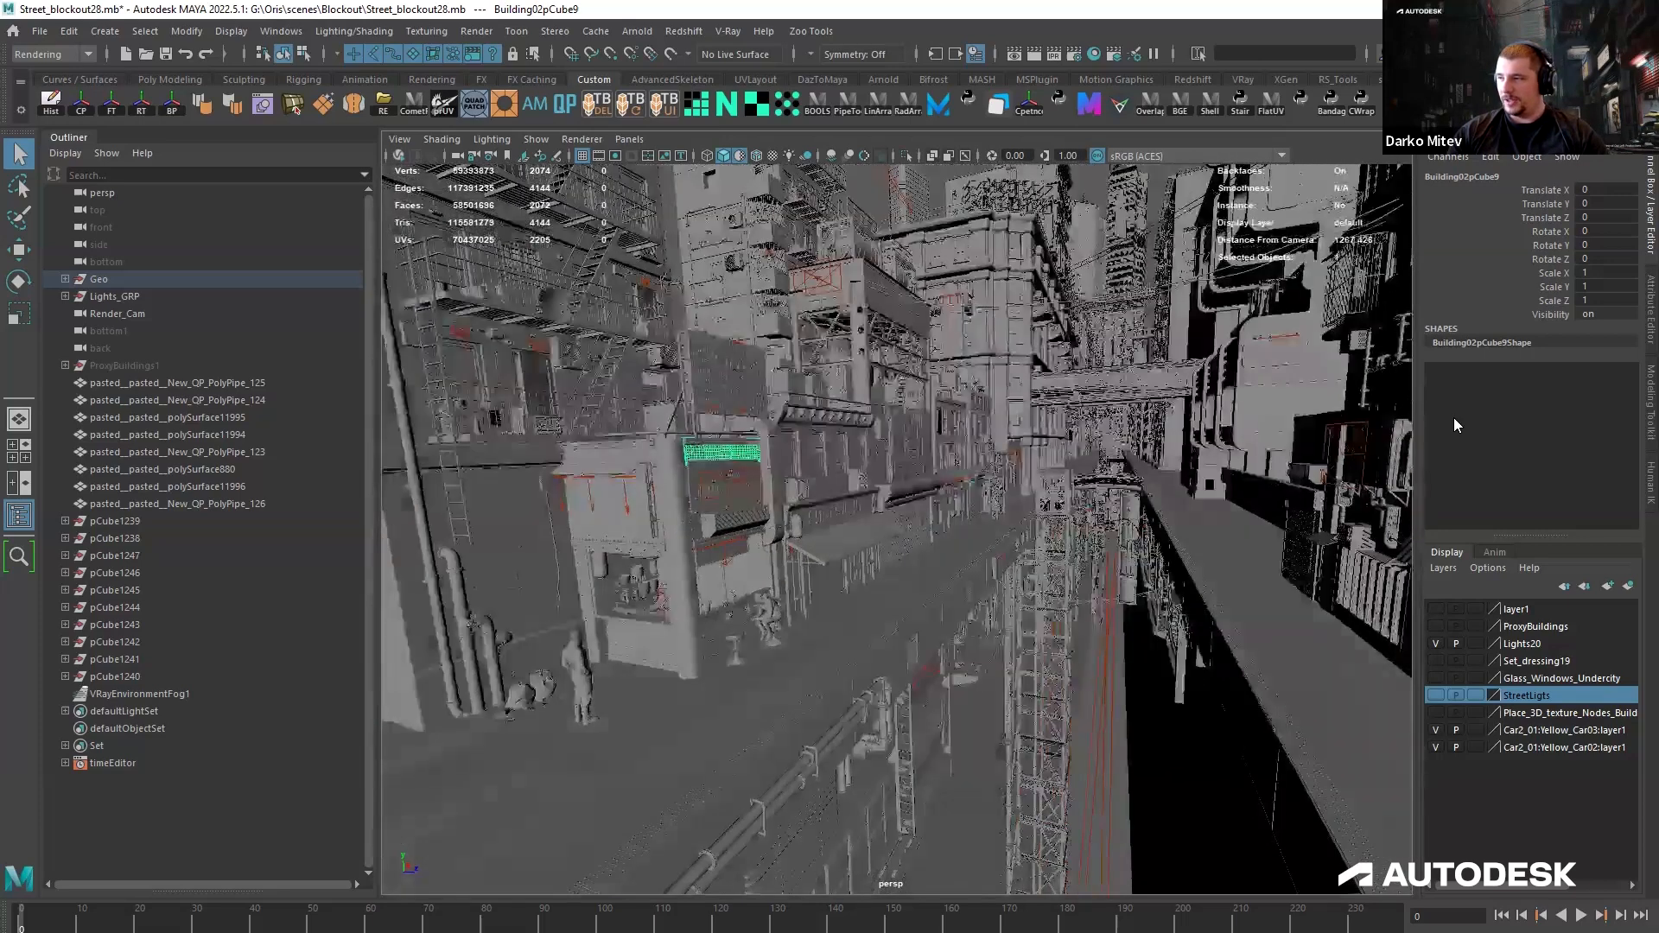
alt+drag(1021, 343, 868, 432)
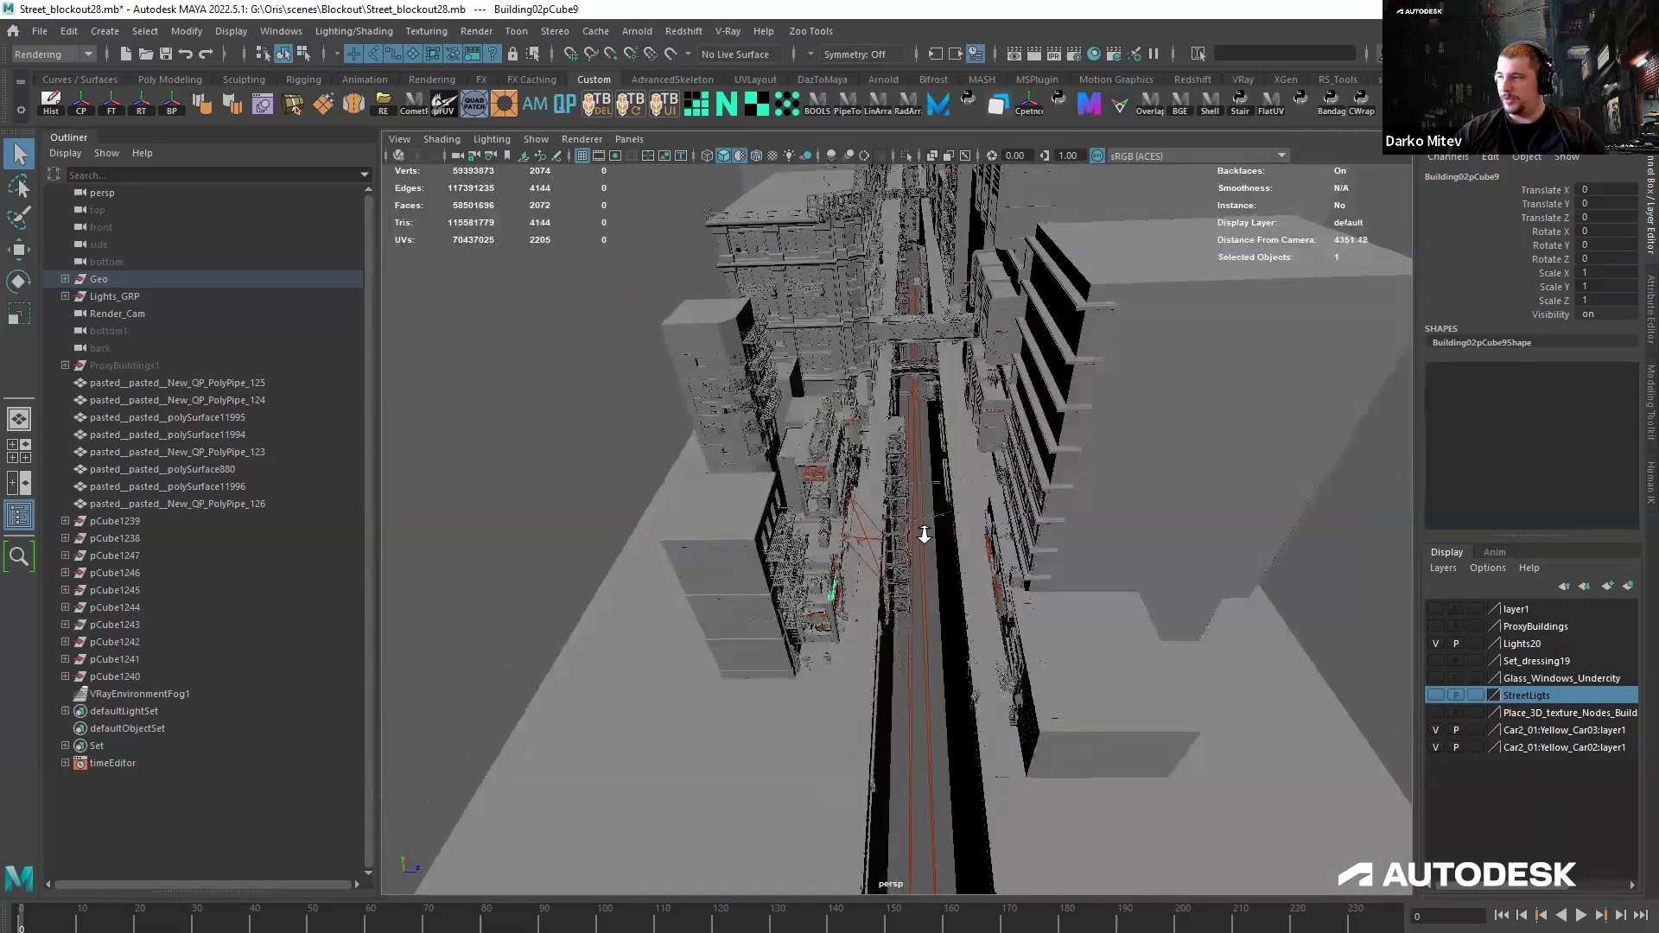
alt+drag(1070, 659, 1052, 438)
alt+right_drag(1052, 438, 967, 634)
alt+middle_drag(967, 633, 903, 229)
alt+drag(932, 497, 930, 538)
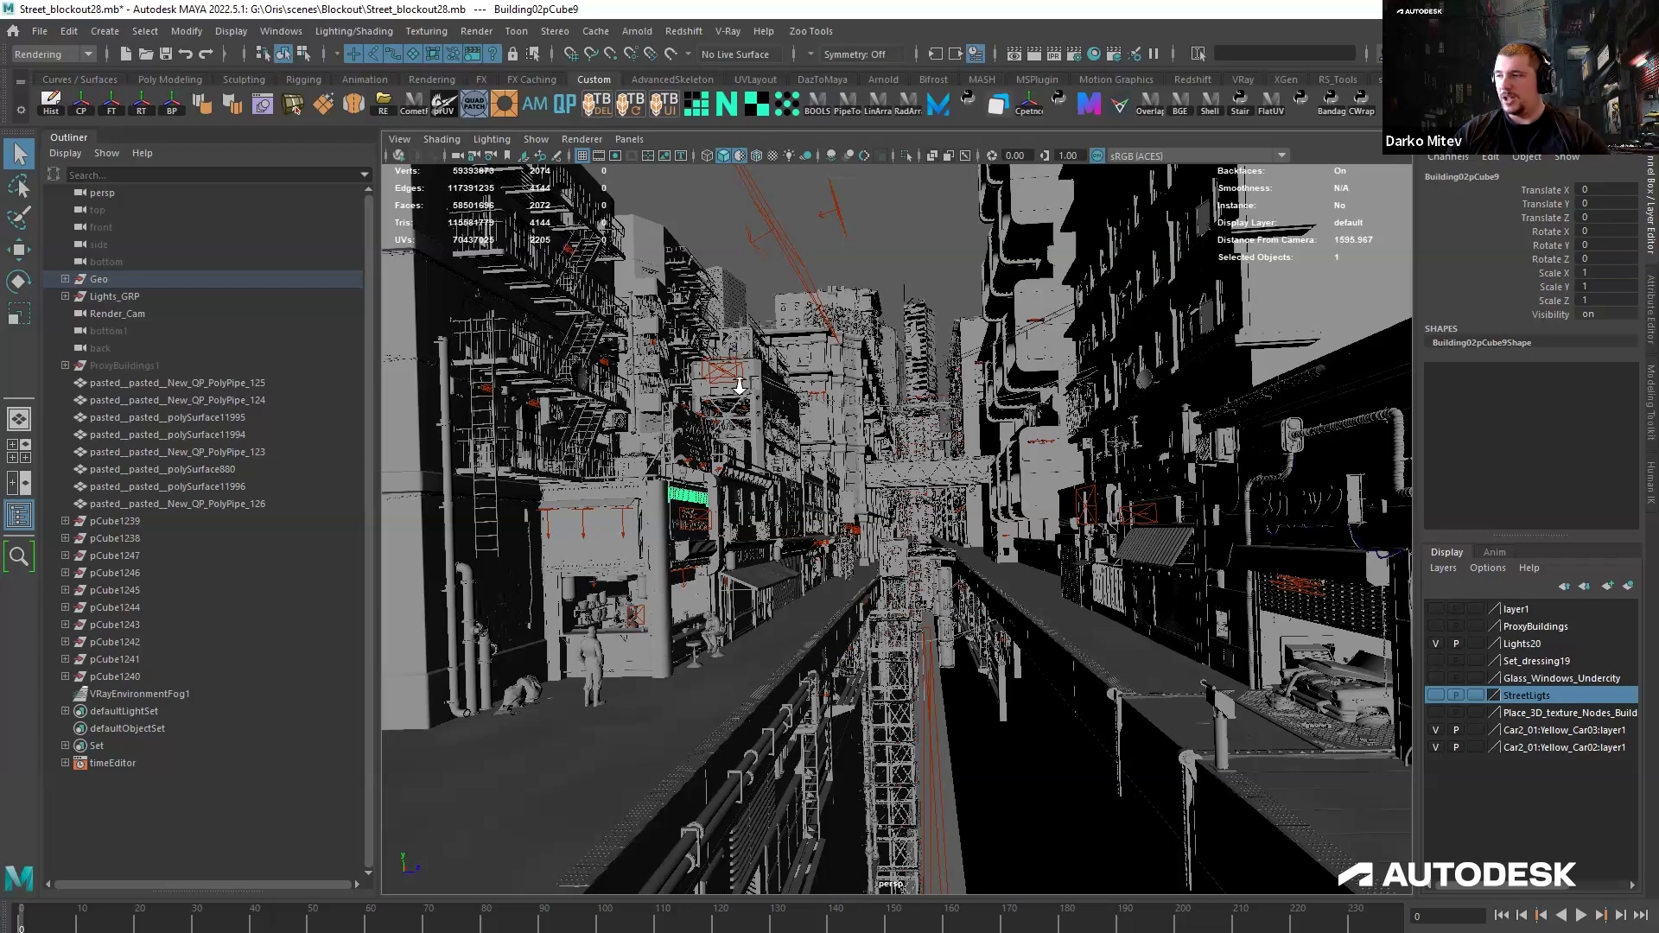
scroll(666, 358, up, 3)
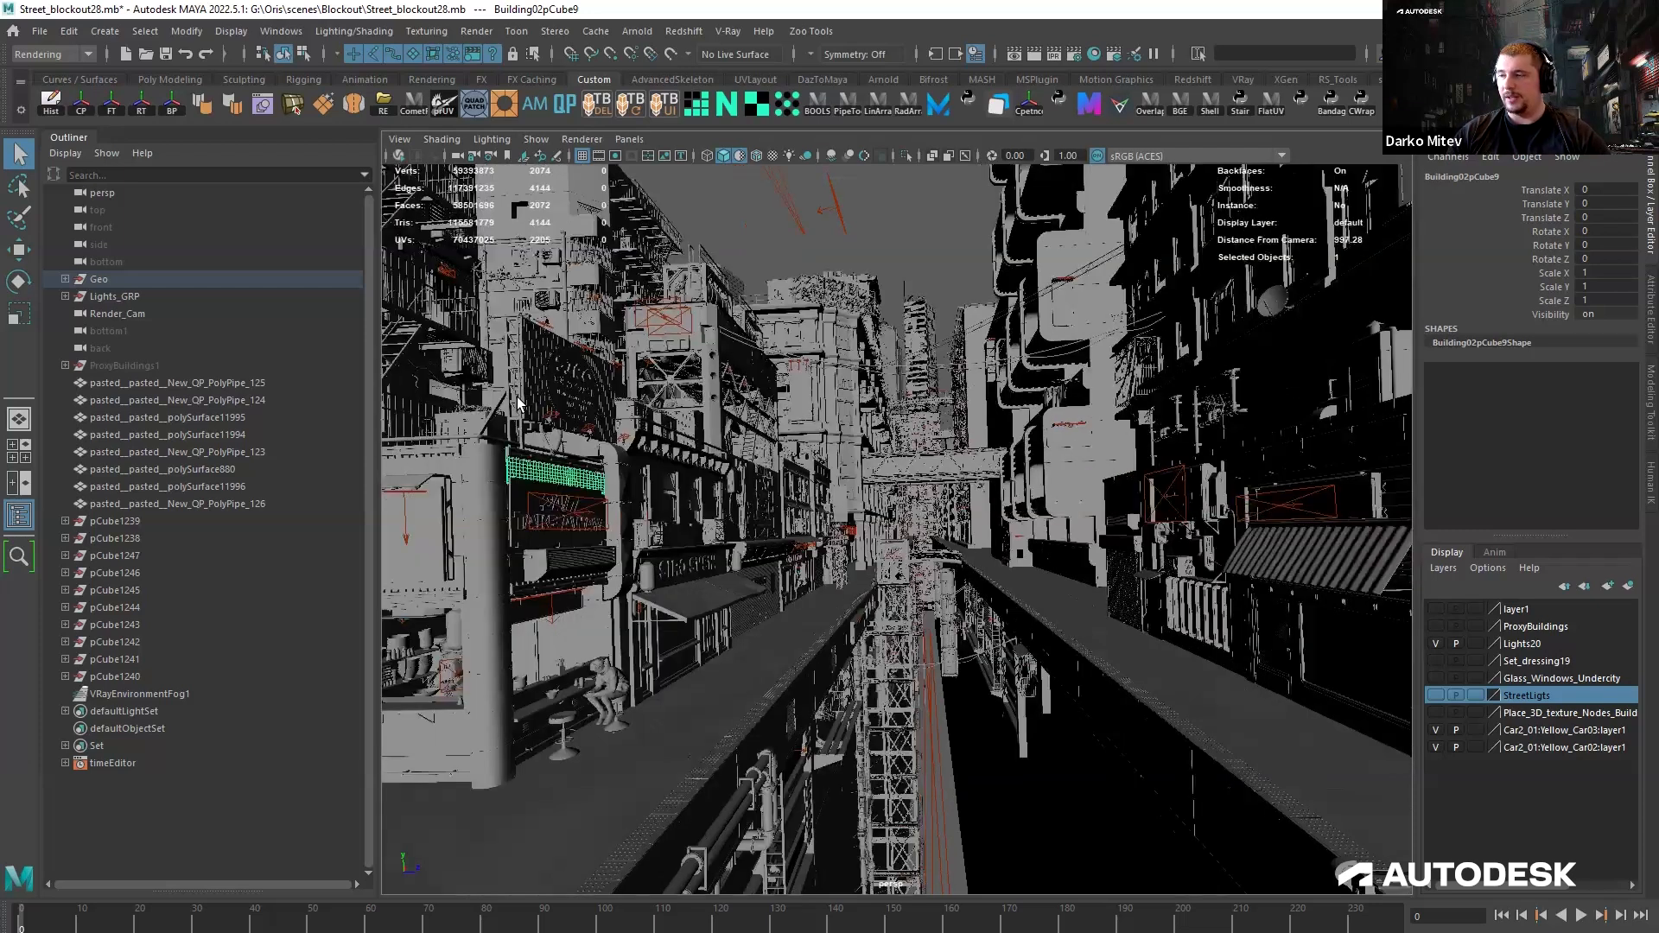
alt+drag(788, 489, 441, 583)
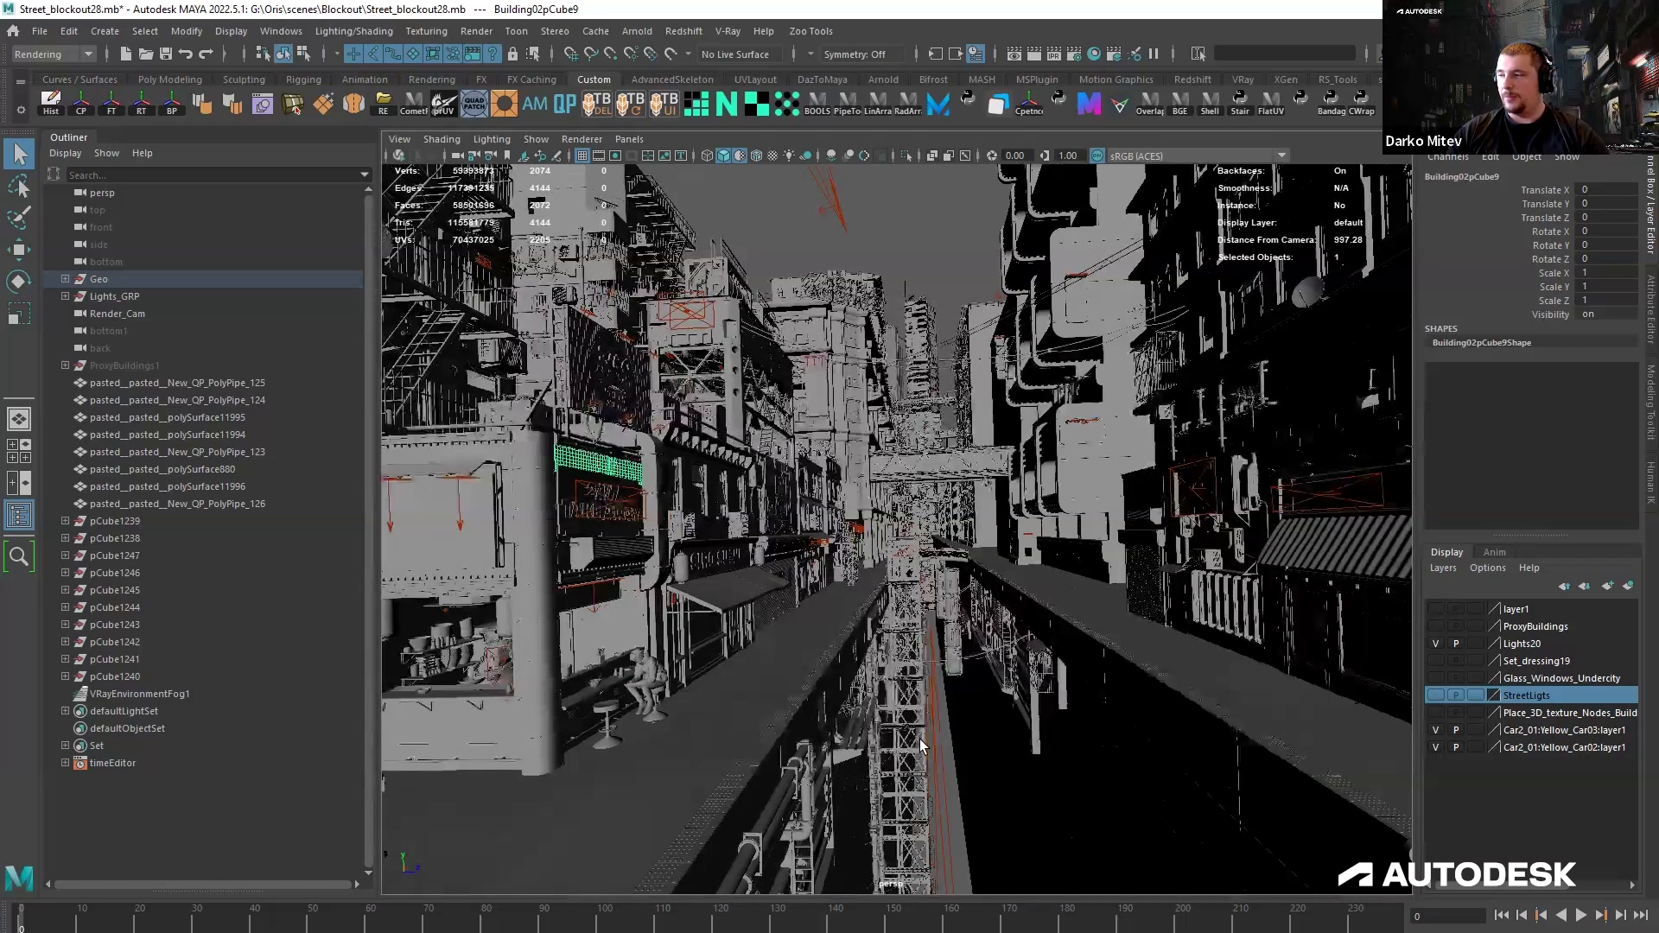
Examine the building facades beyond the food stall, including the shopfronts, rooftop structures and lower canal level.
alt+drag(899, 593, 791, 589)
alt+middle_drag(791, 590, 823, 491)
alt+drag(823, 485, 833, 483)
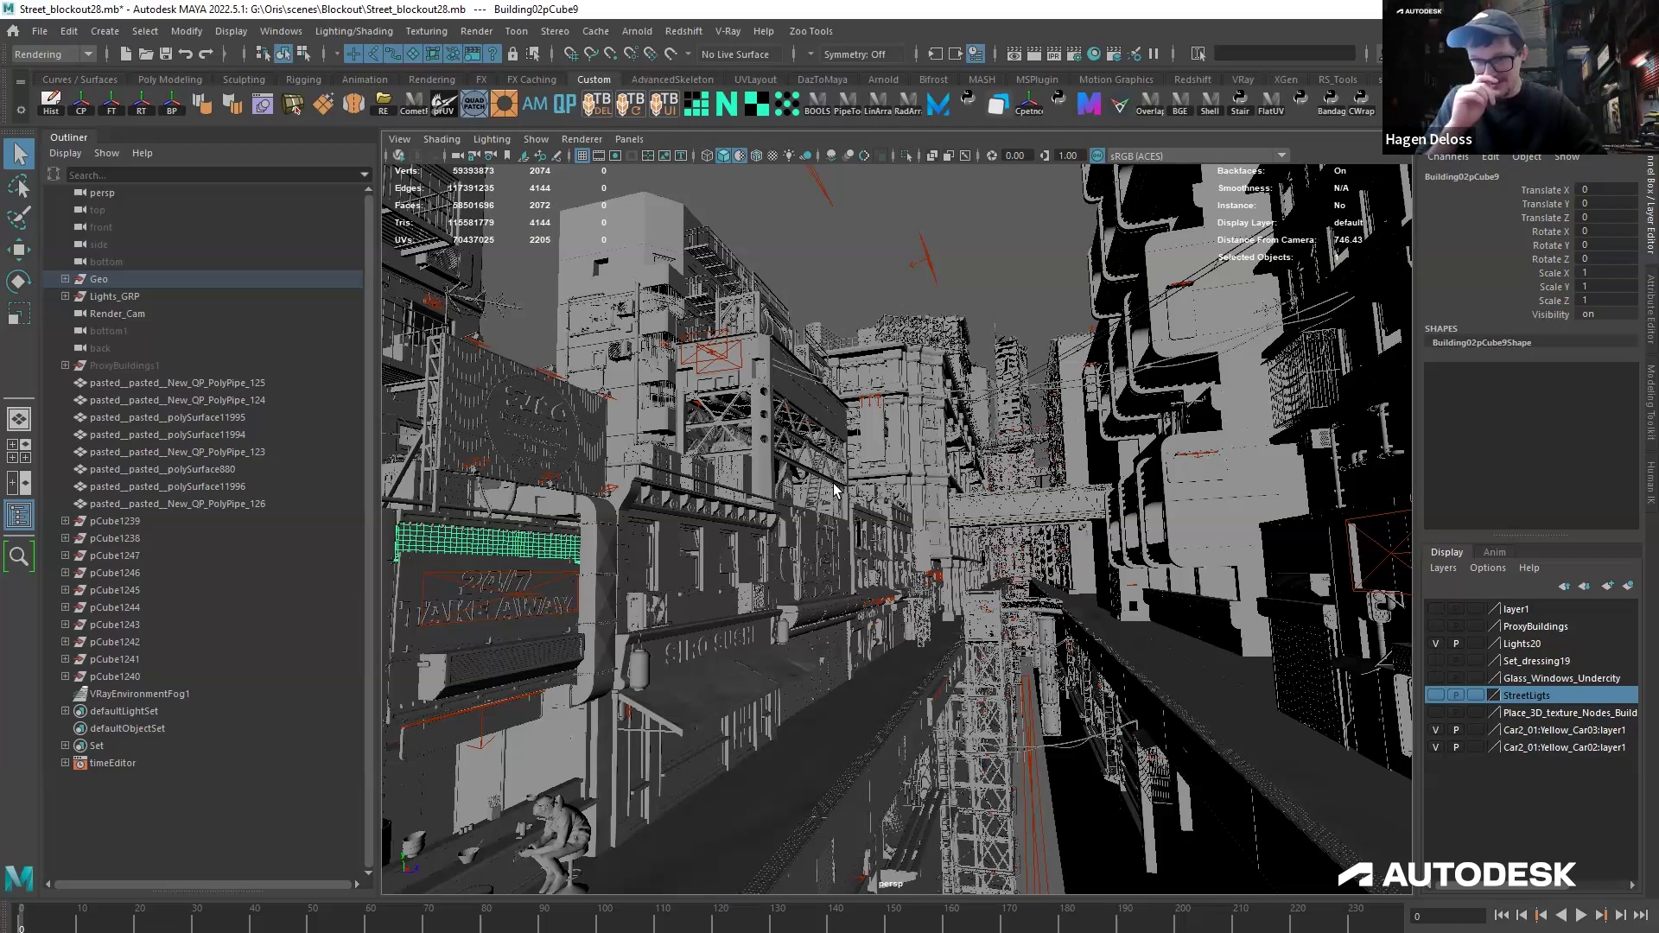
alt+middle_drag(886, 526, 898, 605)
alt+right_drag(579, 449, 897, 525)
alt+middle_drag(897, 526, 1006, 538)
alt+drag(778, 473, 882, 429)
scroll(897, 416, up, 3)
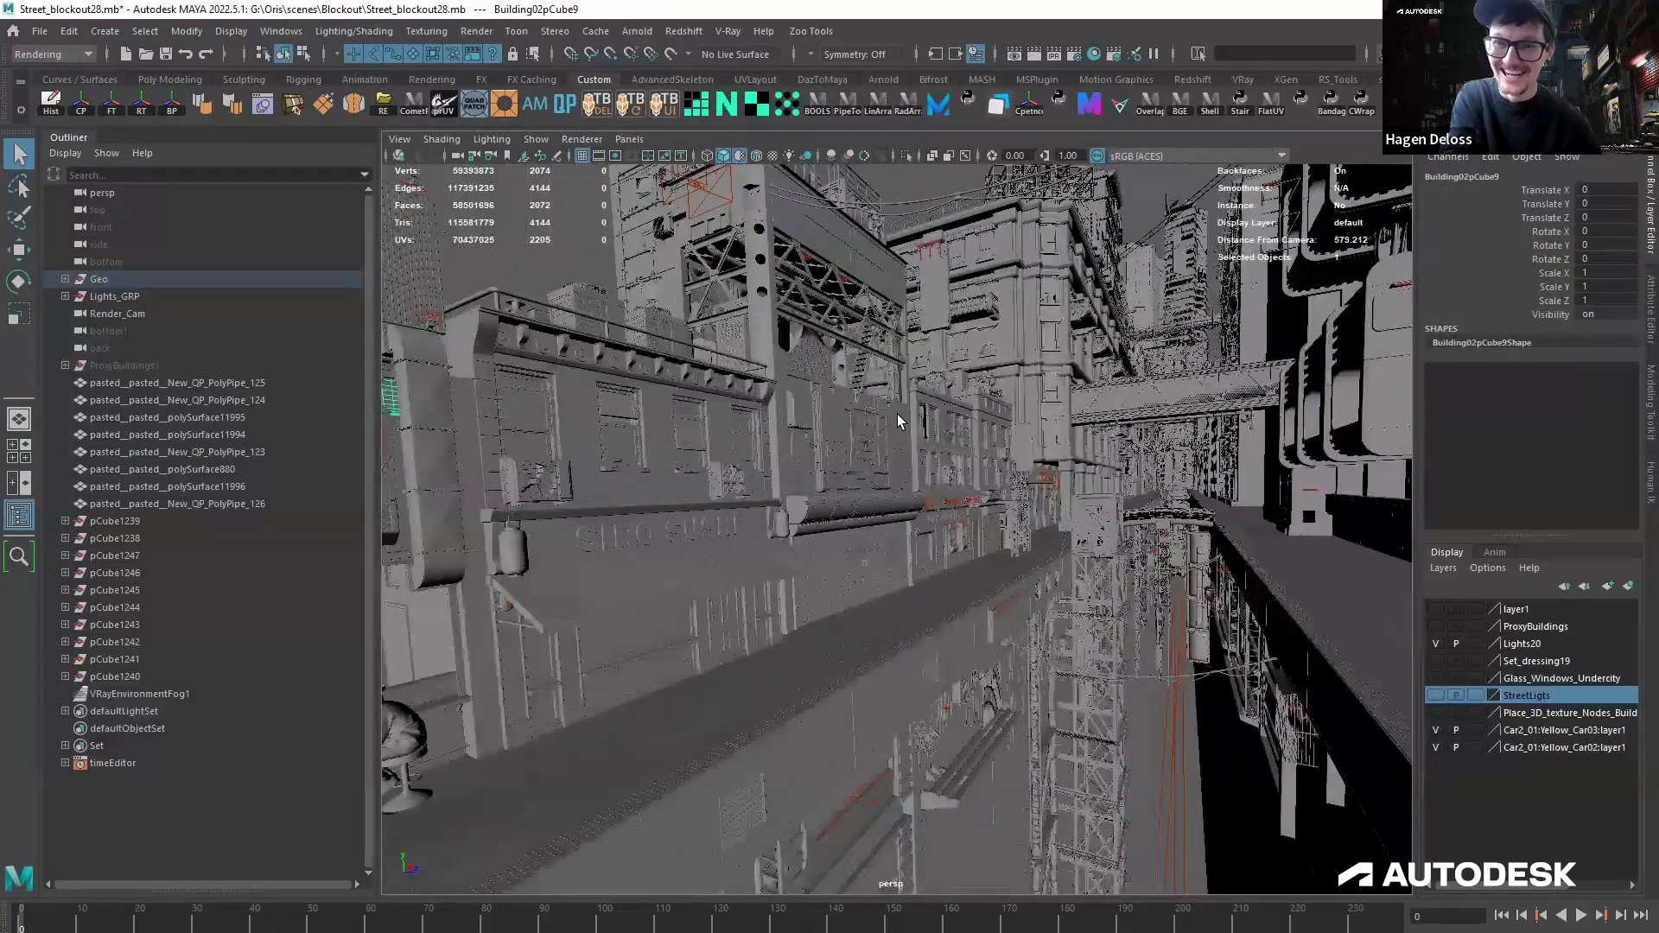